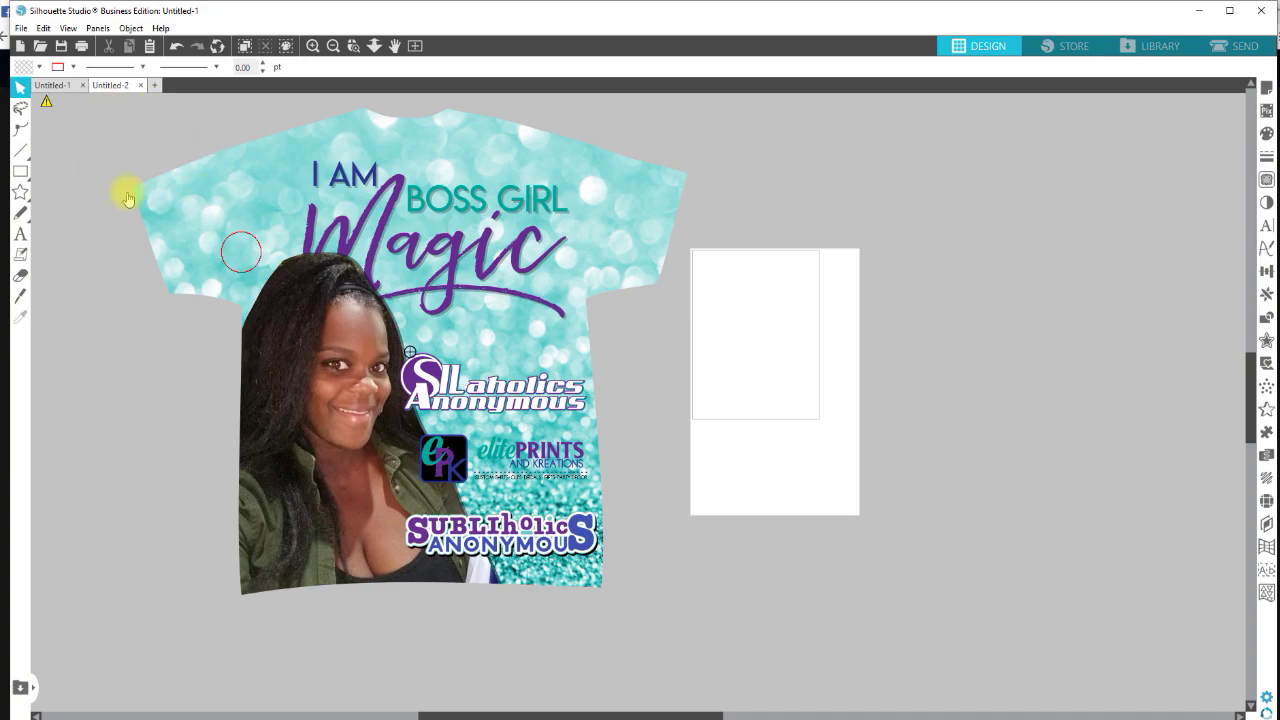
key(ctrl+z)
drag(135, 232, 207, 212)
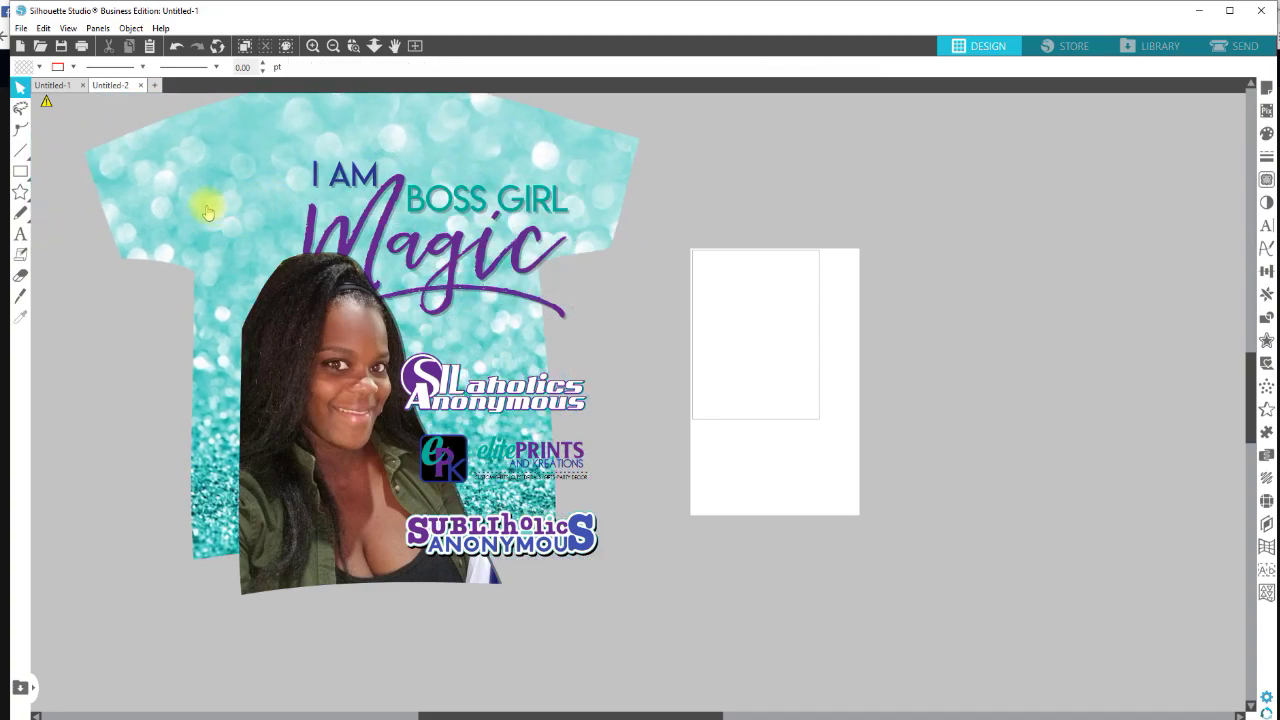
key(ctrl+z)
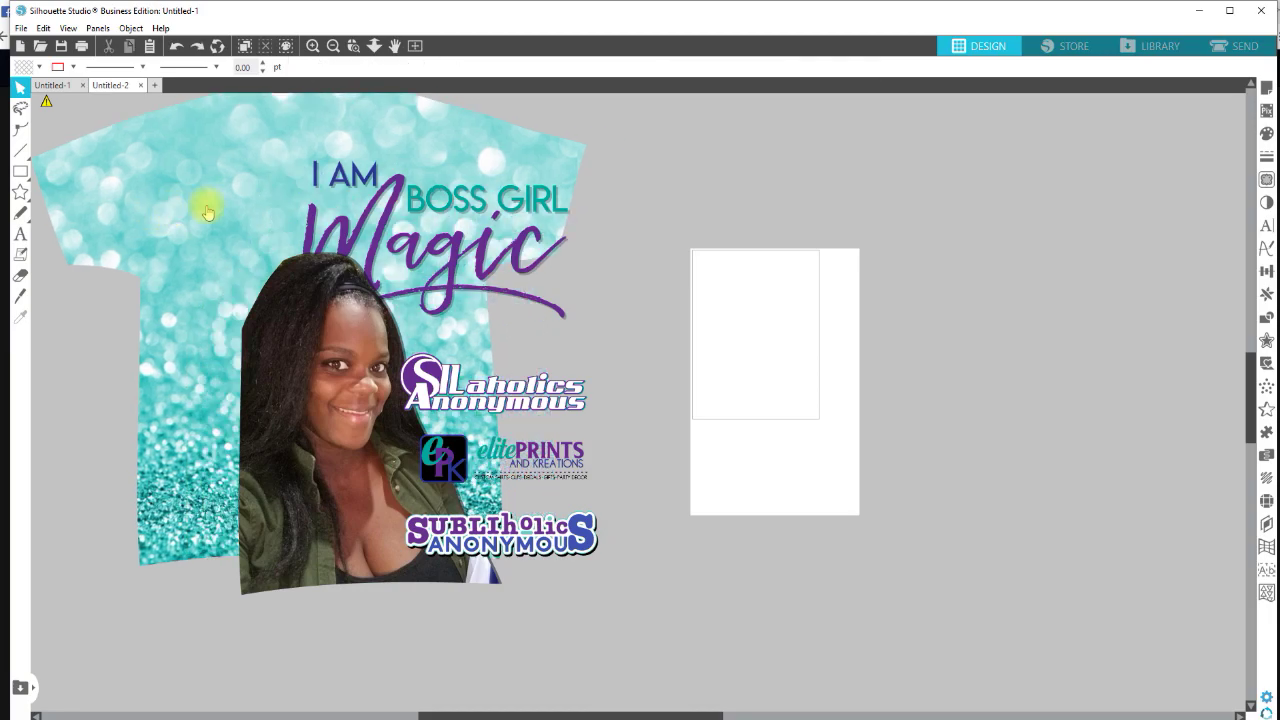
key(ctrl+z)
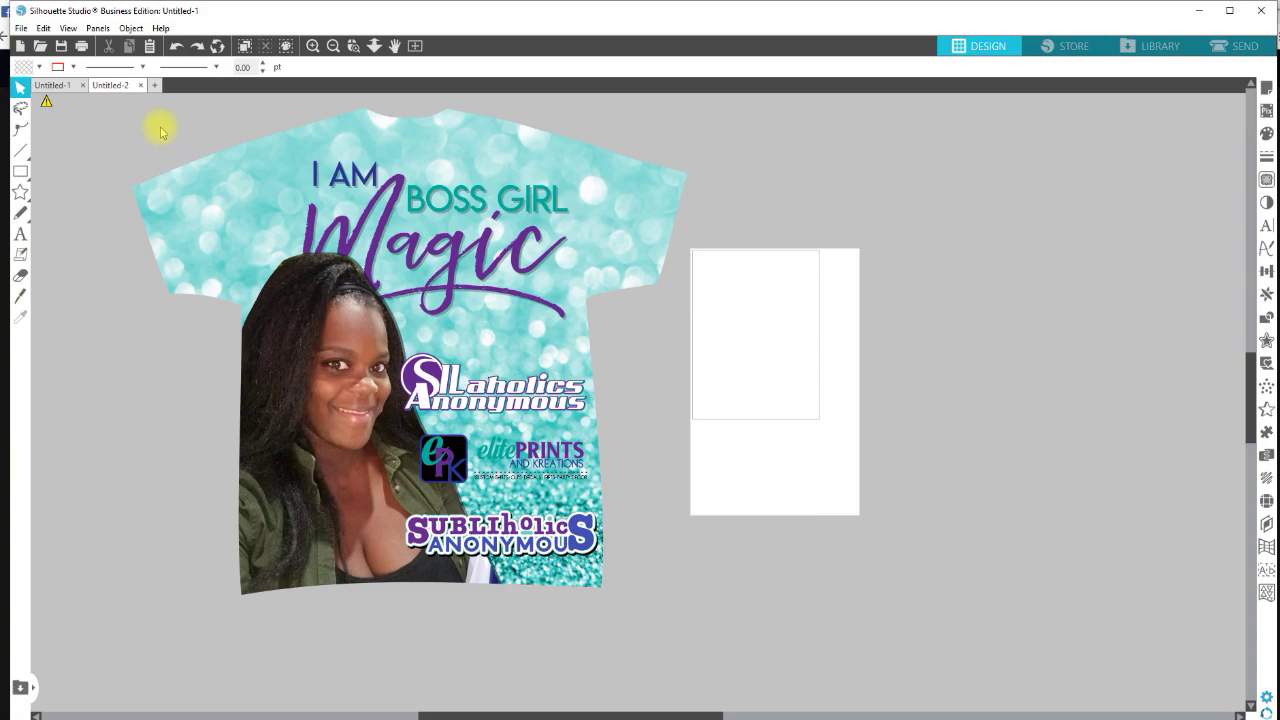
Select the whole shirt design and save the selection to the hard drive as a PNG named "girl boss all over".
click(523, 134)
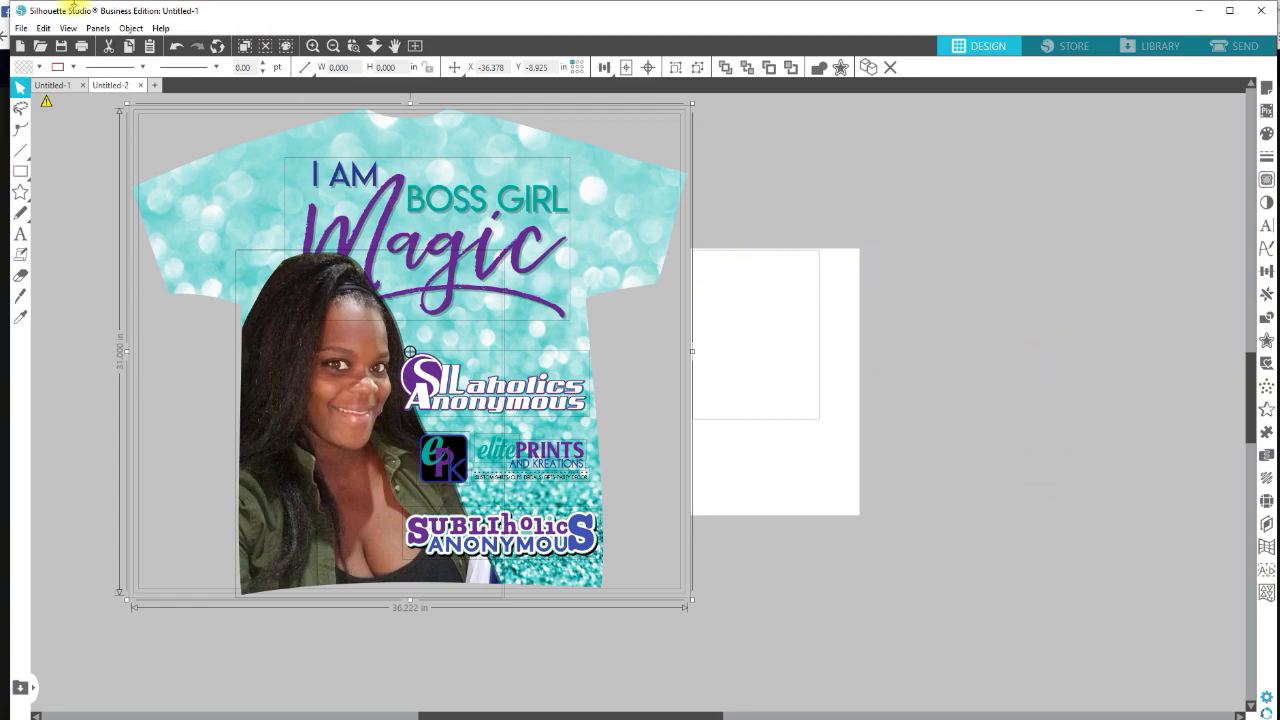
click(20, 29)
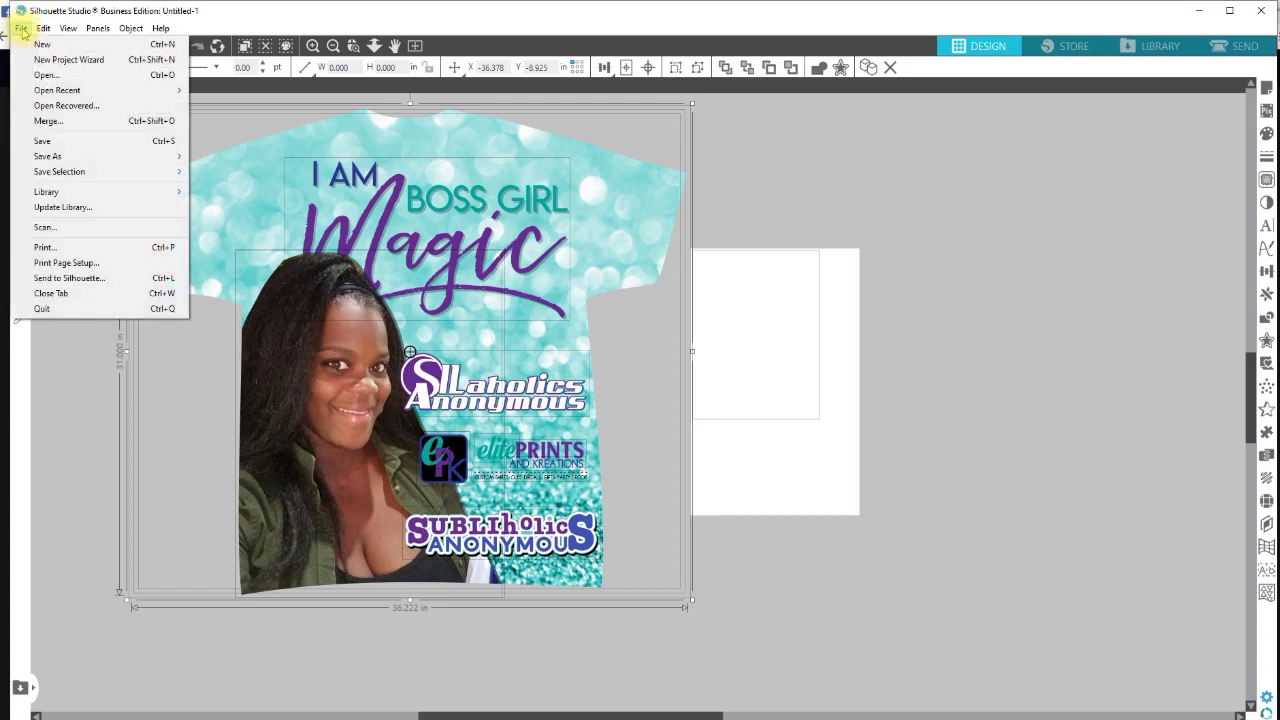
mouse_move(66, 177)
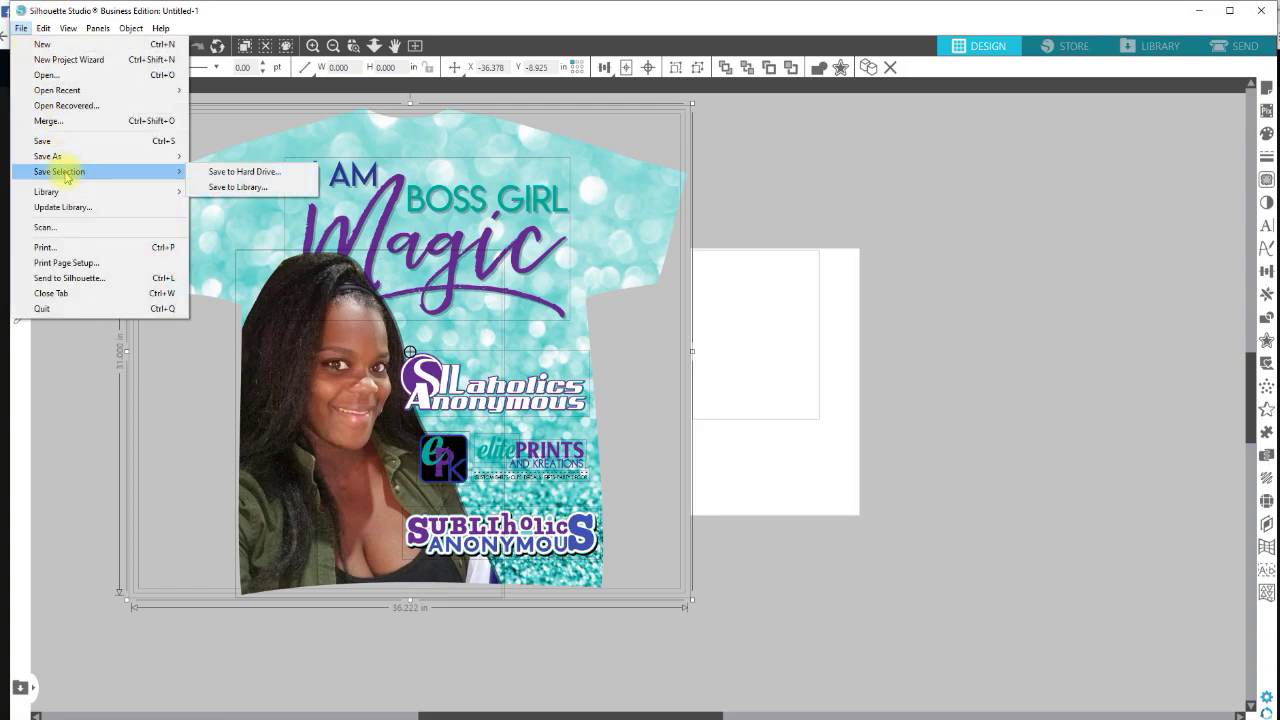
click(204, 174)
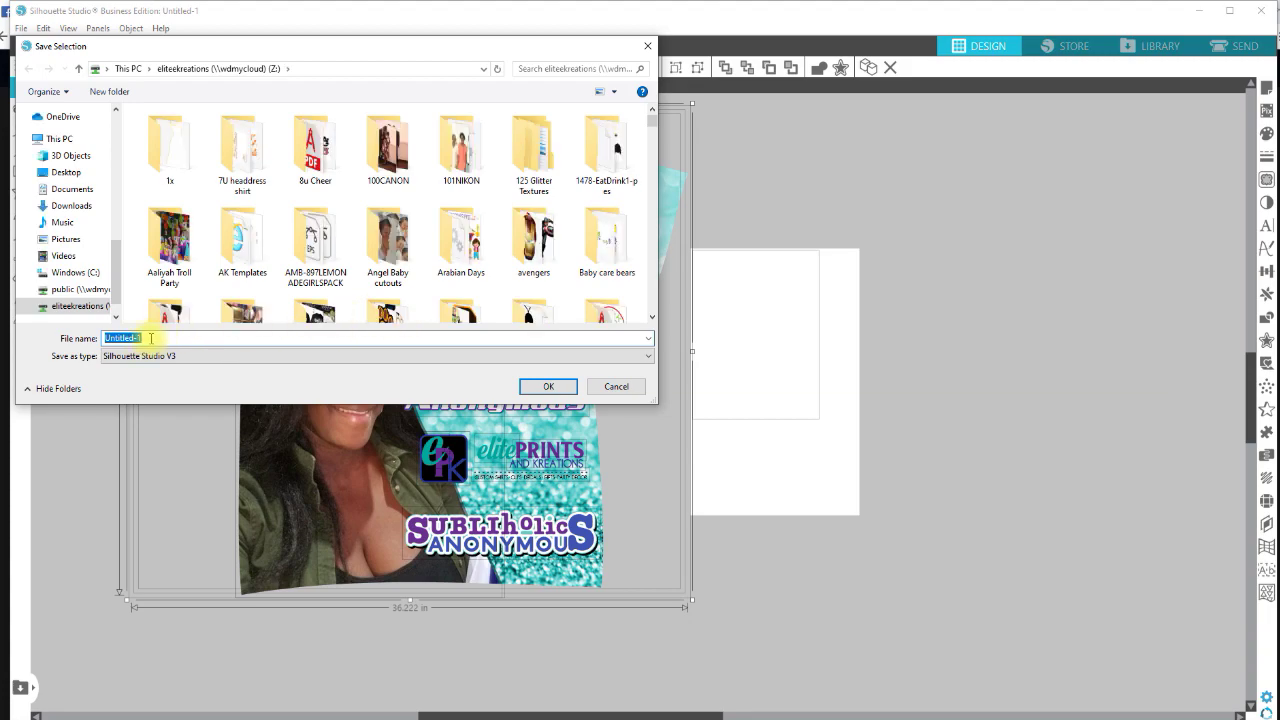
text(girl boss all over)
click(167, 356)
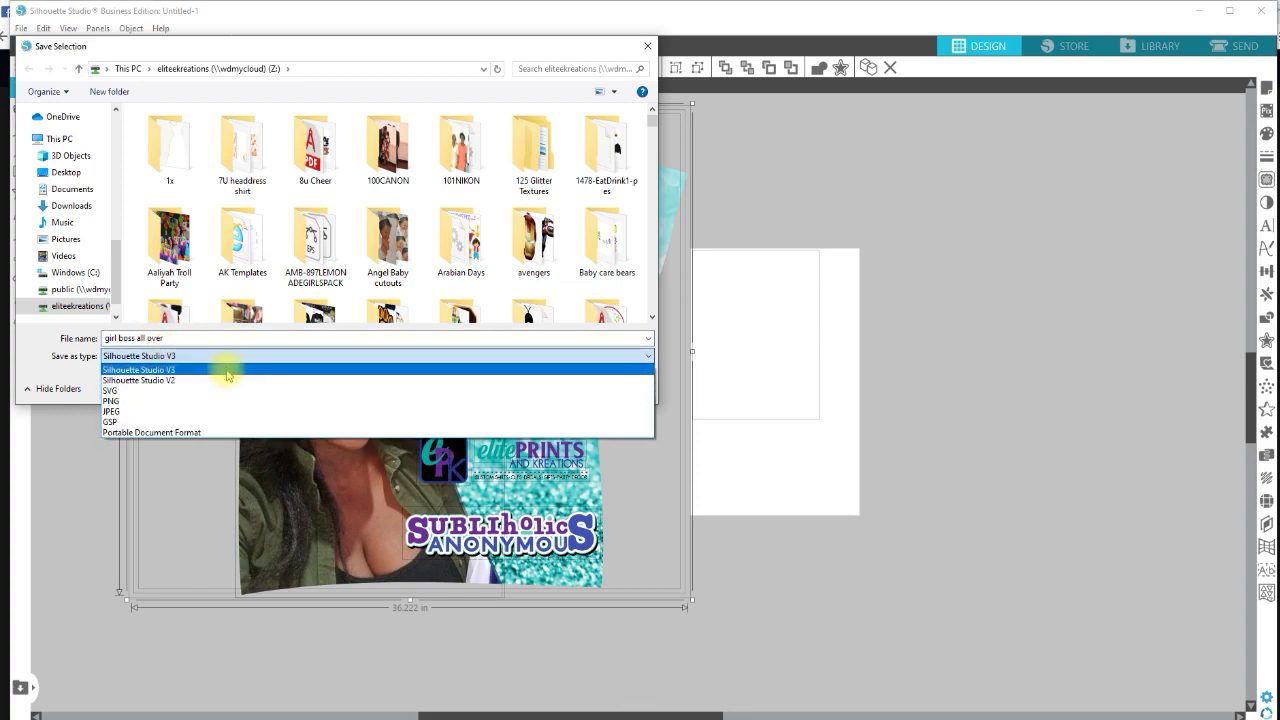
click(134, 401)
click(549, 388)
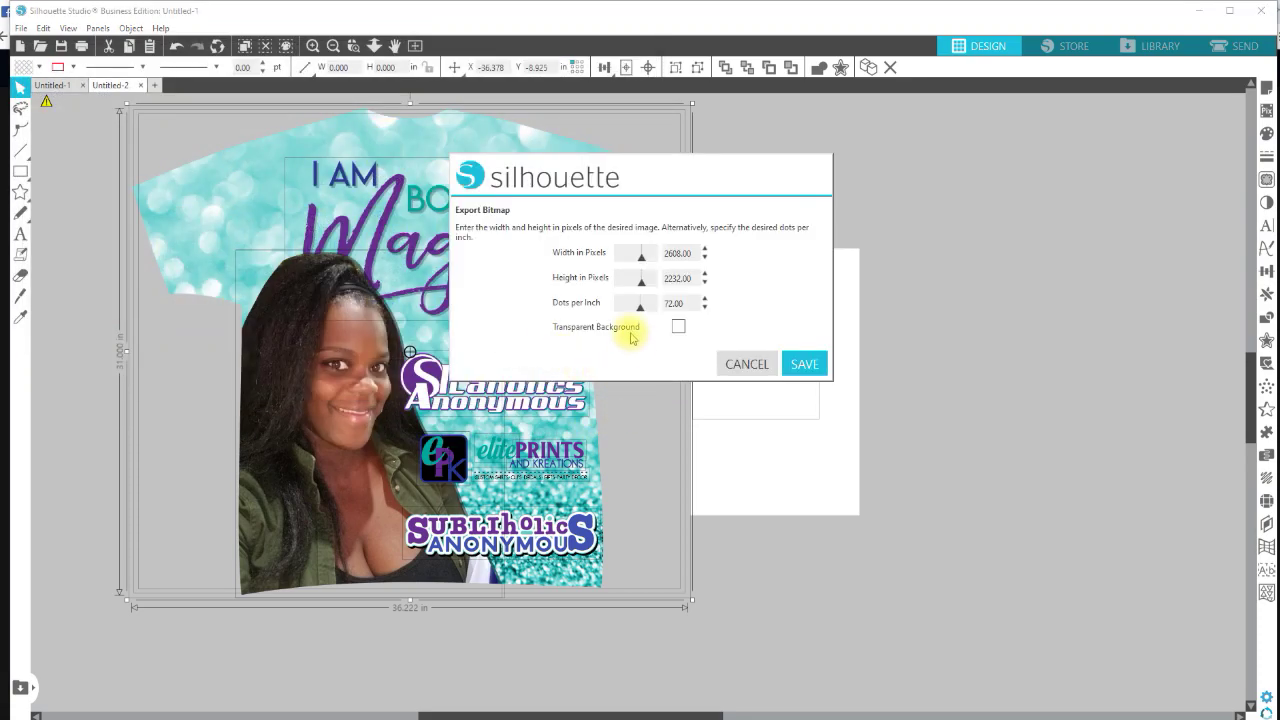
Export the PNG with a transparent background and the maximum resolution of 113 dots per inch.
click(679, 328)
drag(638, 305, 725, 310)
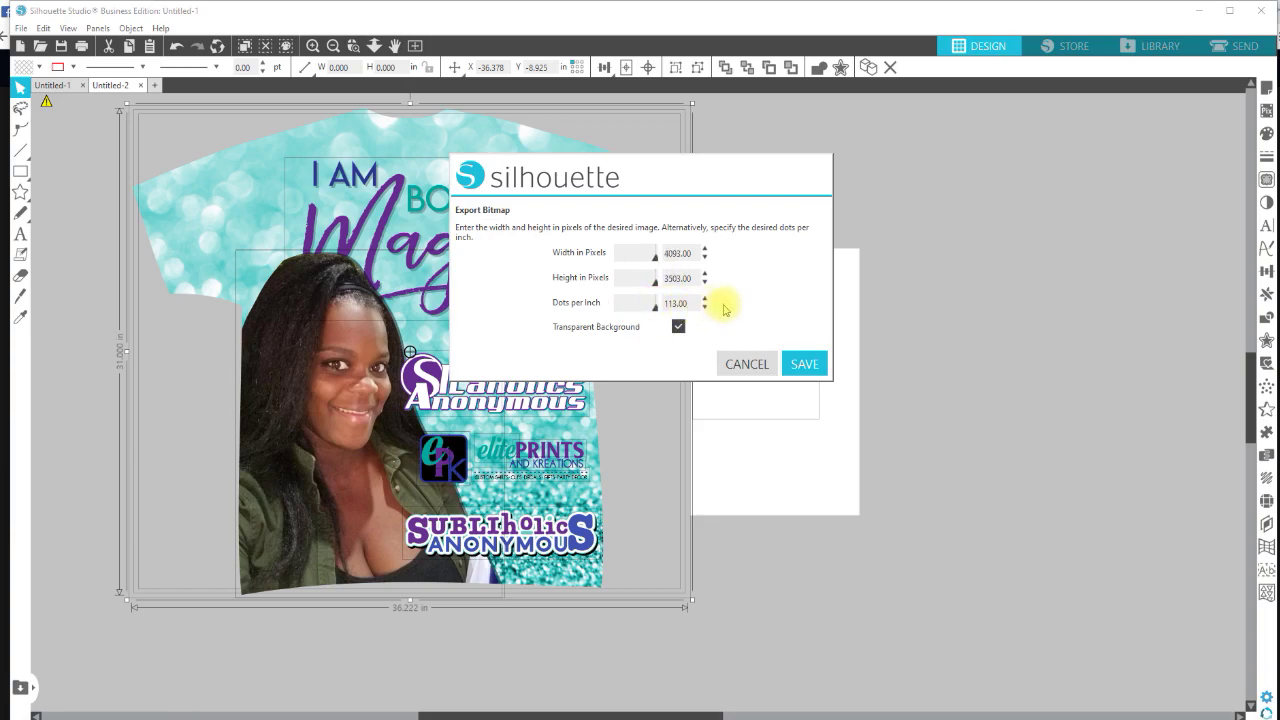
click(796, 367)
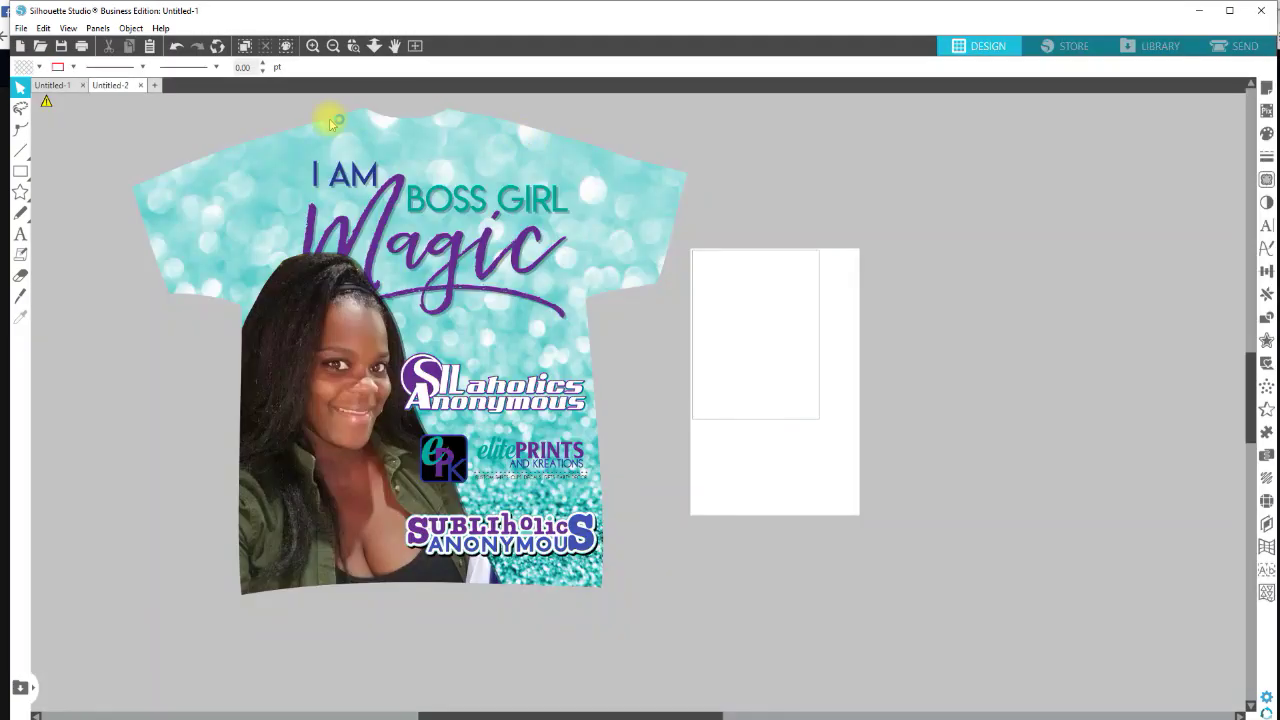
Merge the recently saved image "girl boss all over" into the current document.
click(28, 29)
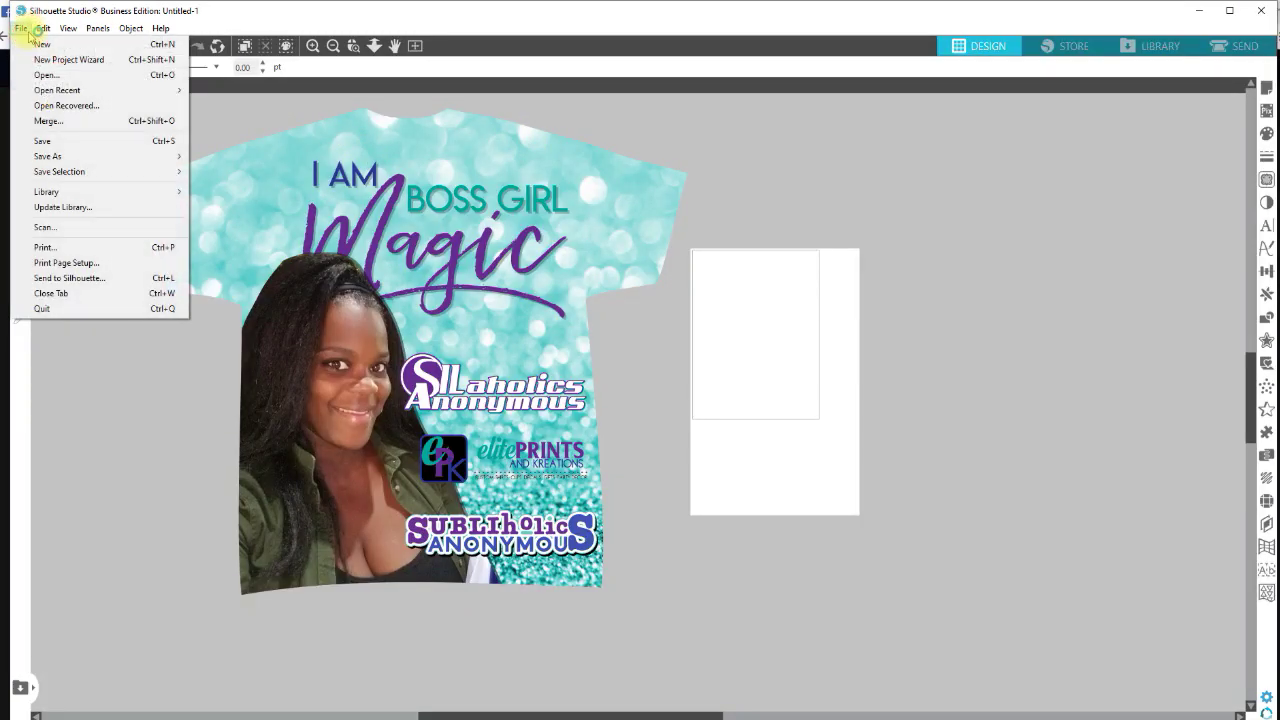
click(51, 104)
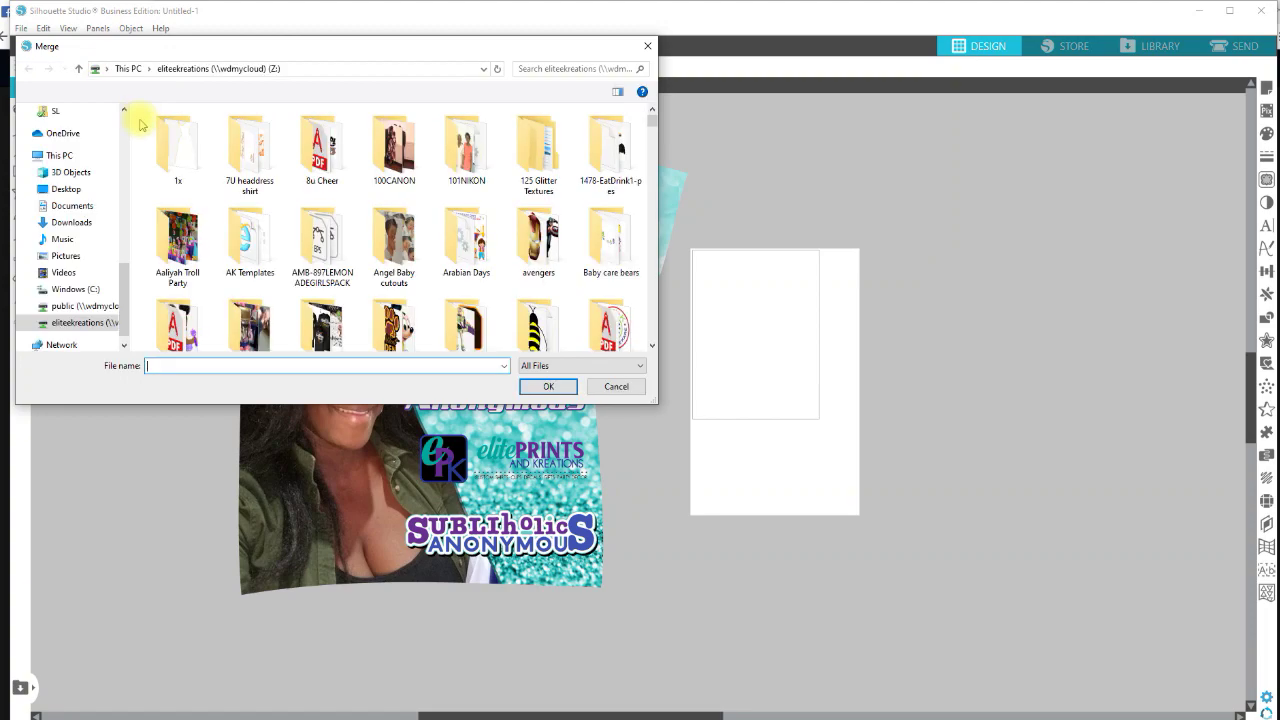
drag(130, 307, 128, 100)
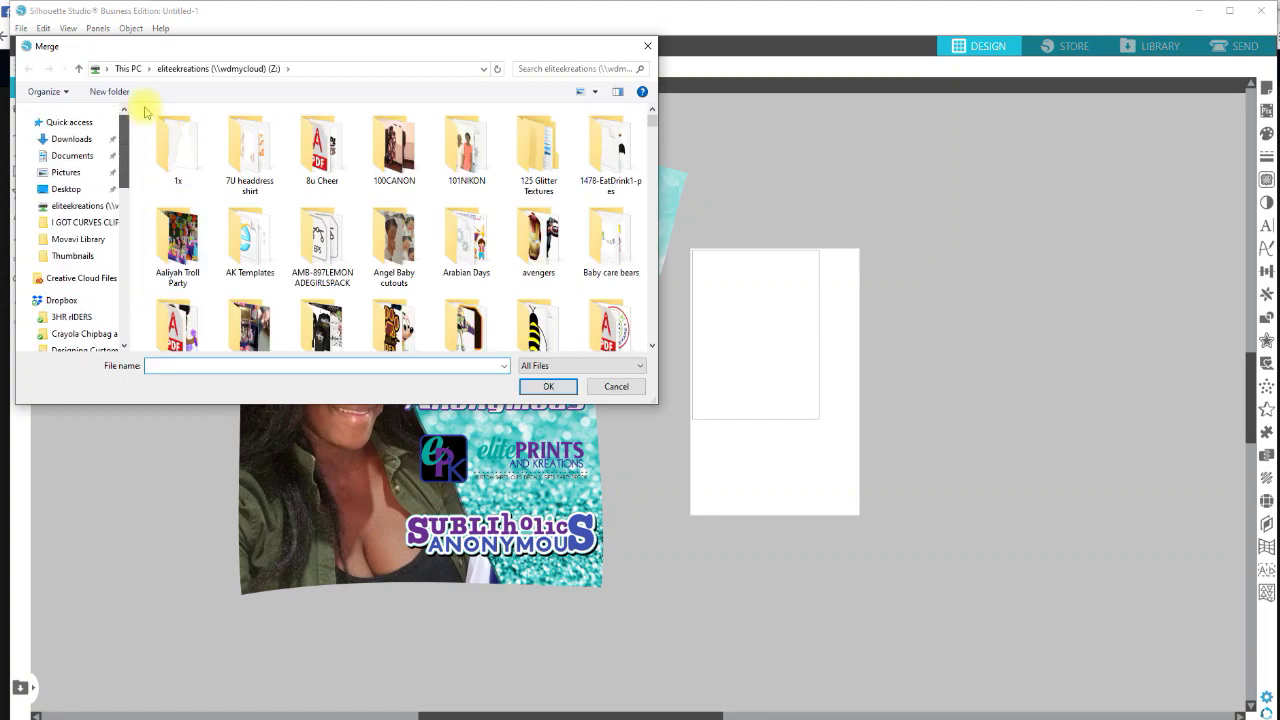
click(80, 122)
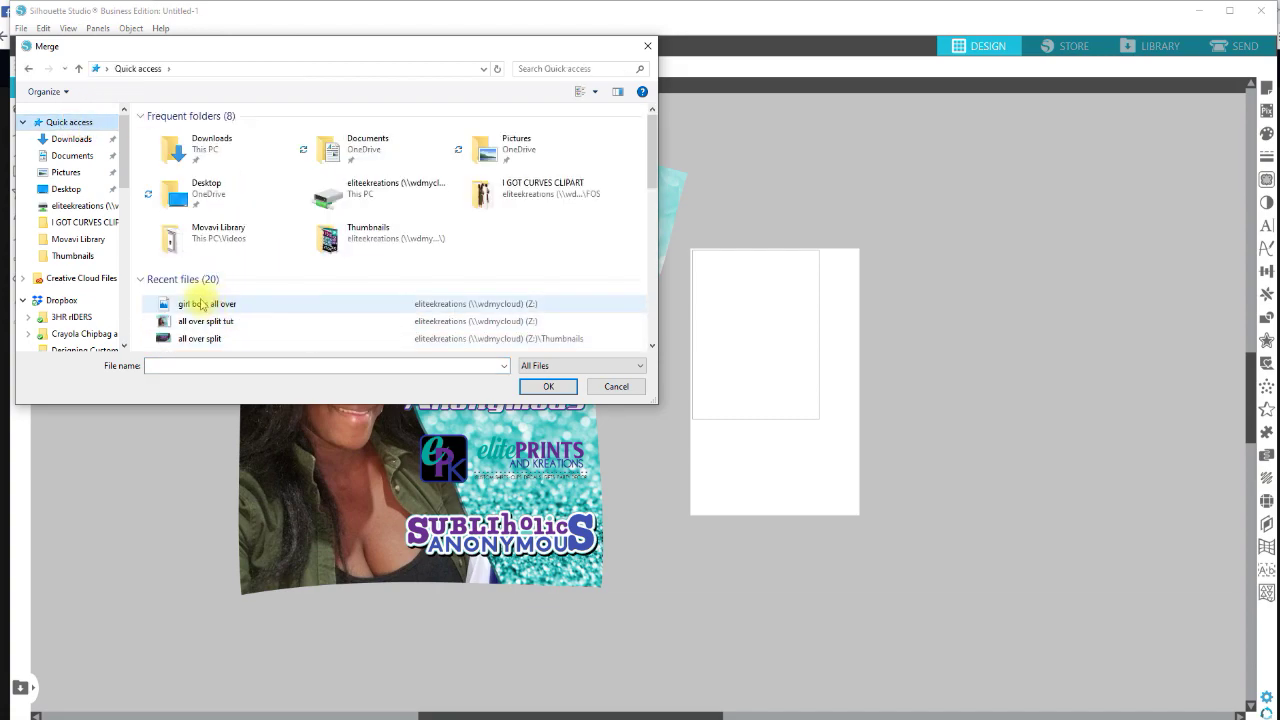
click(205, 305)
click(548, 386)
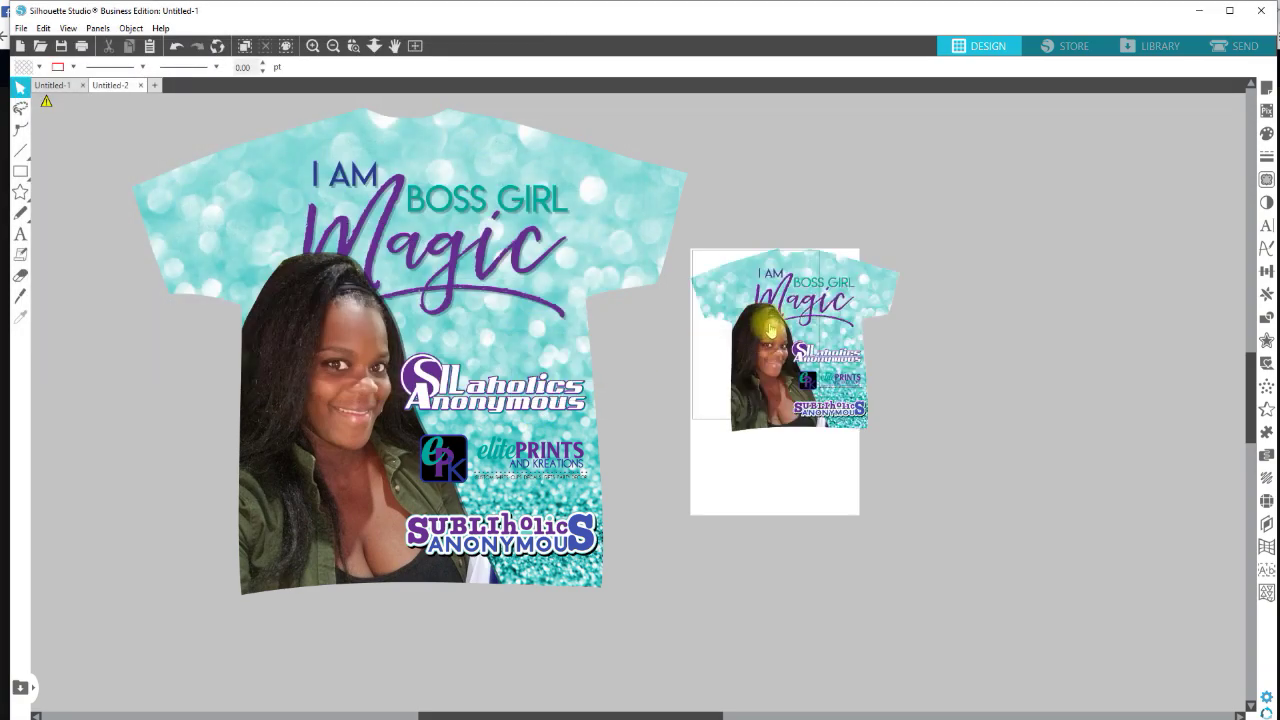
Compare the merged shirt image with the original layered design, checking their sizes and inspecting the merged copy up close.
click(770, 328)
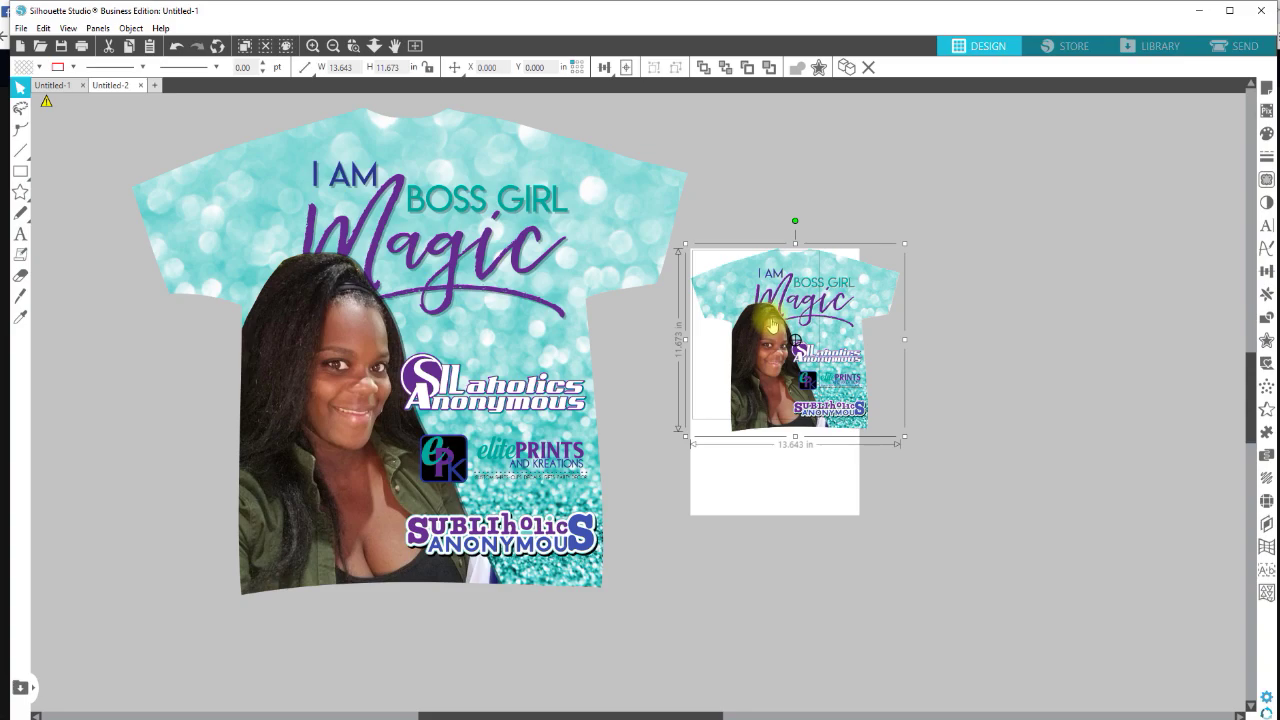
click(619, 206)
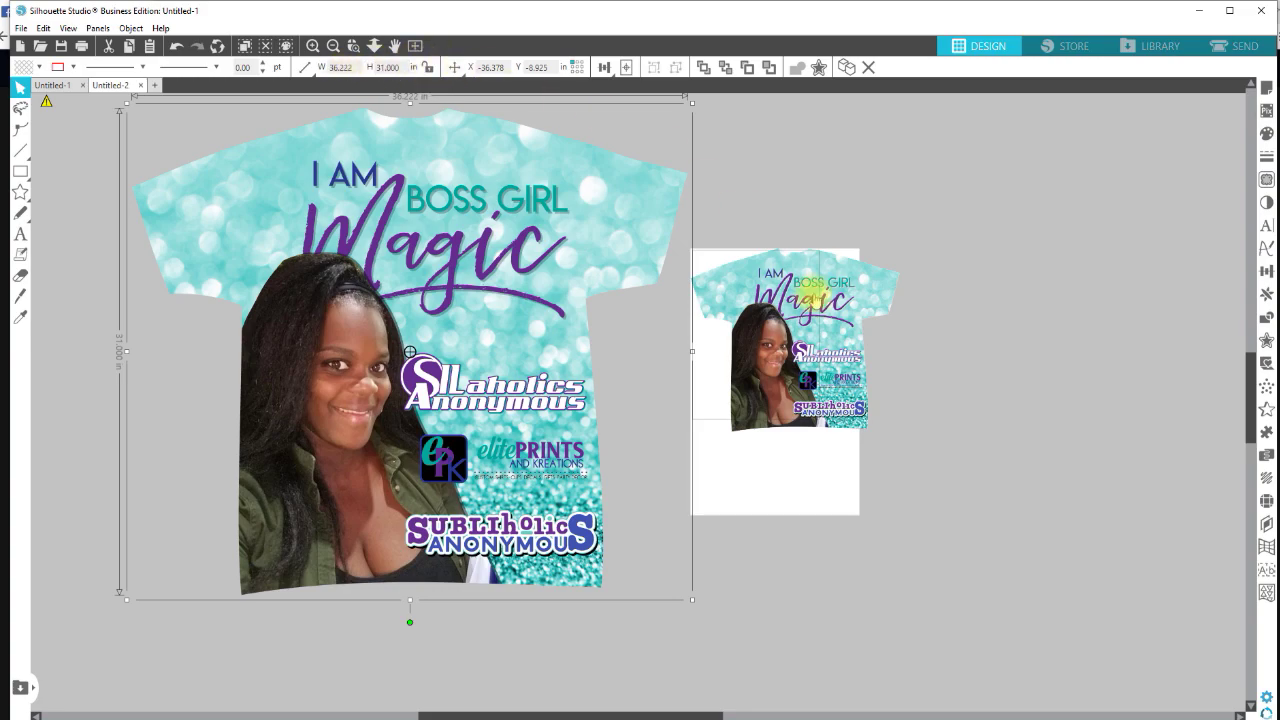
click(818, 285)
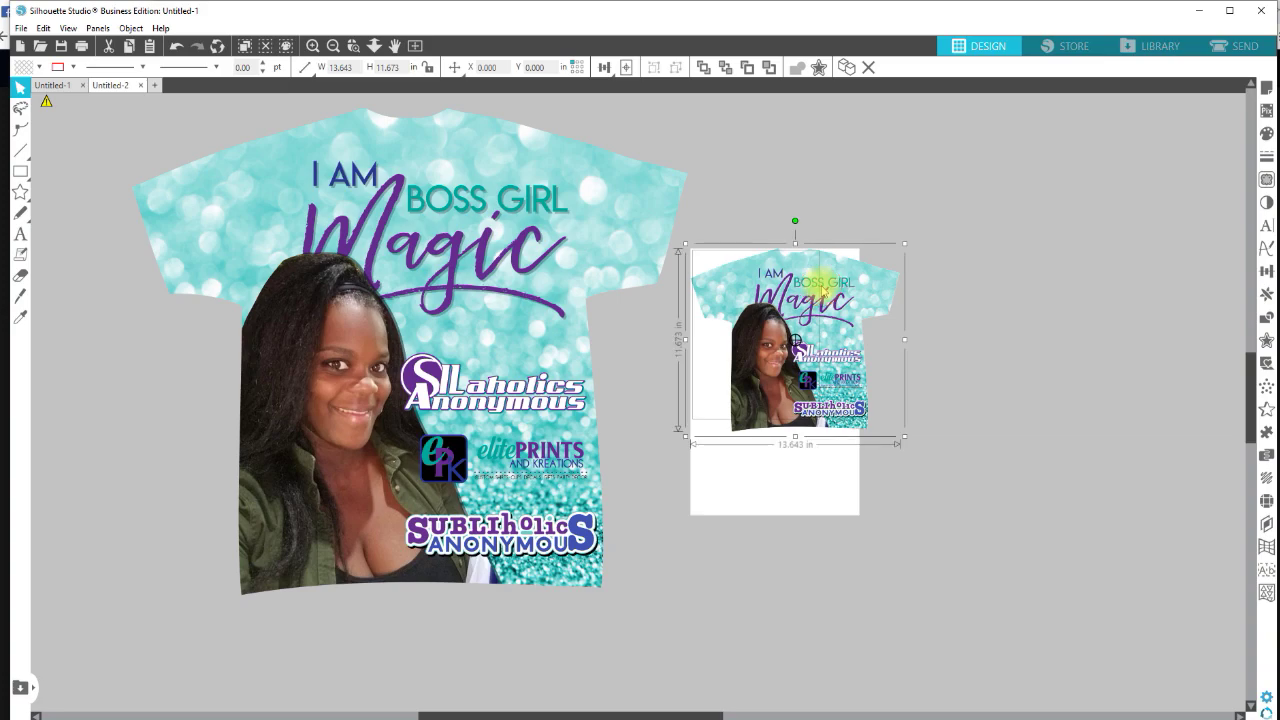
click(418, 293)
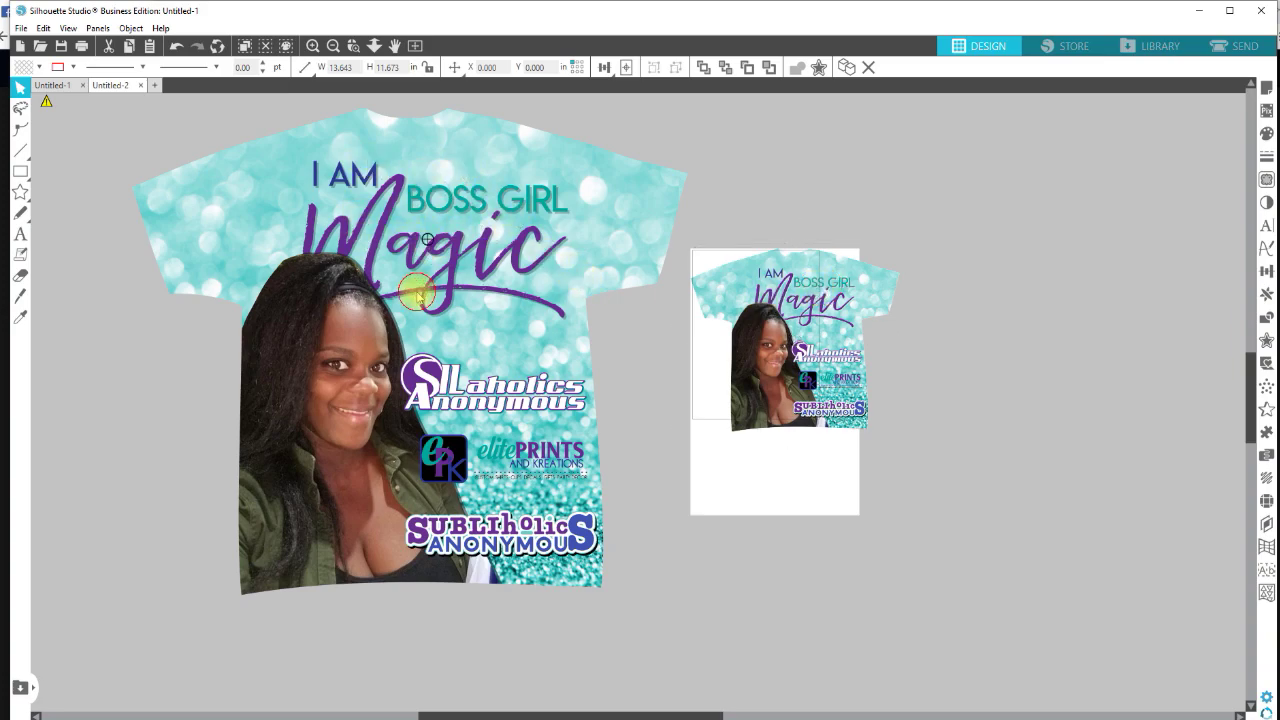
click(212, 192)
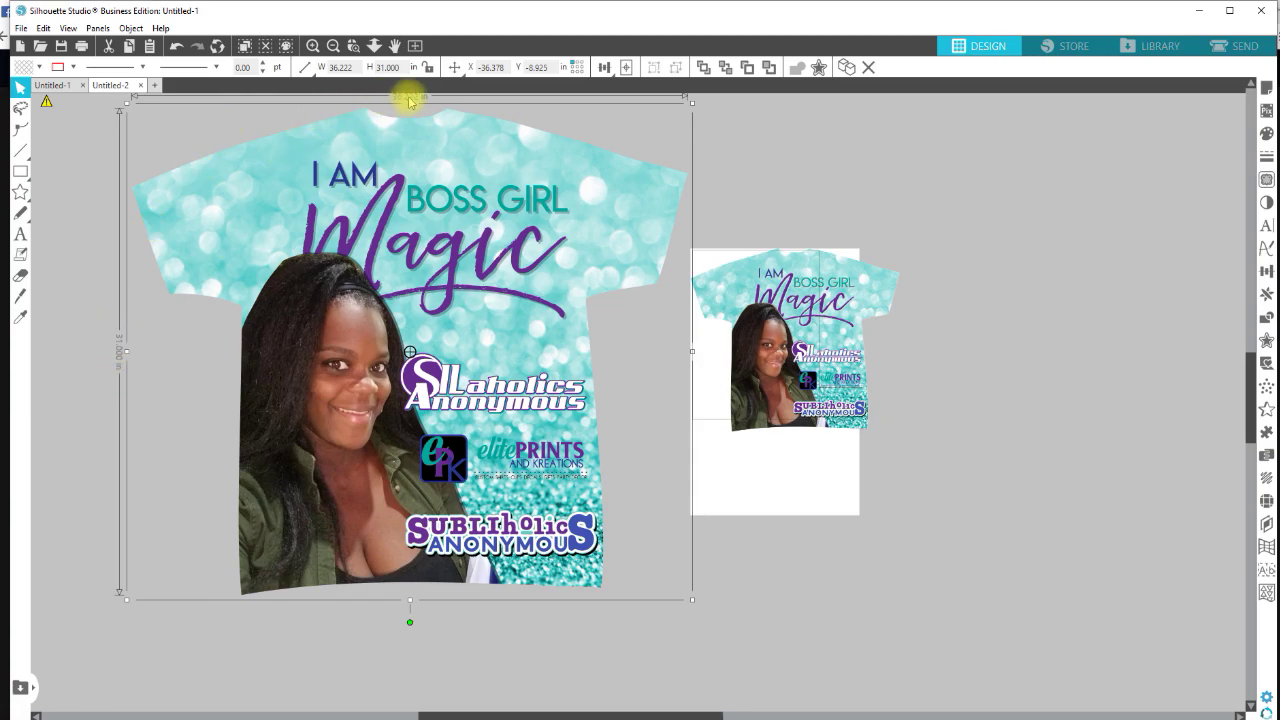
click(852, 322)
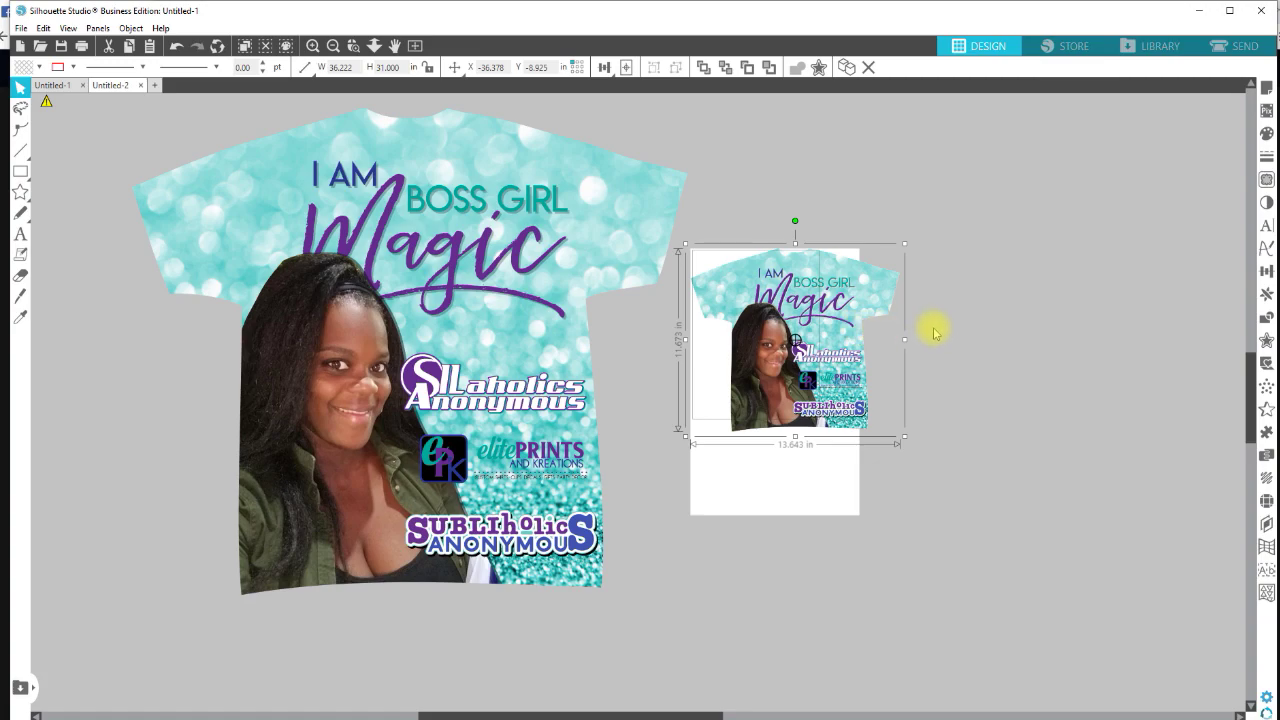
click(797, 306)
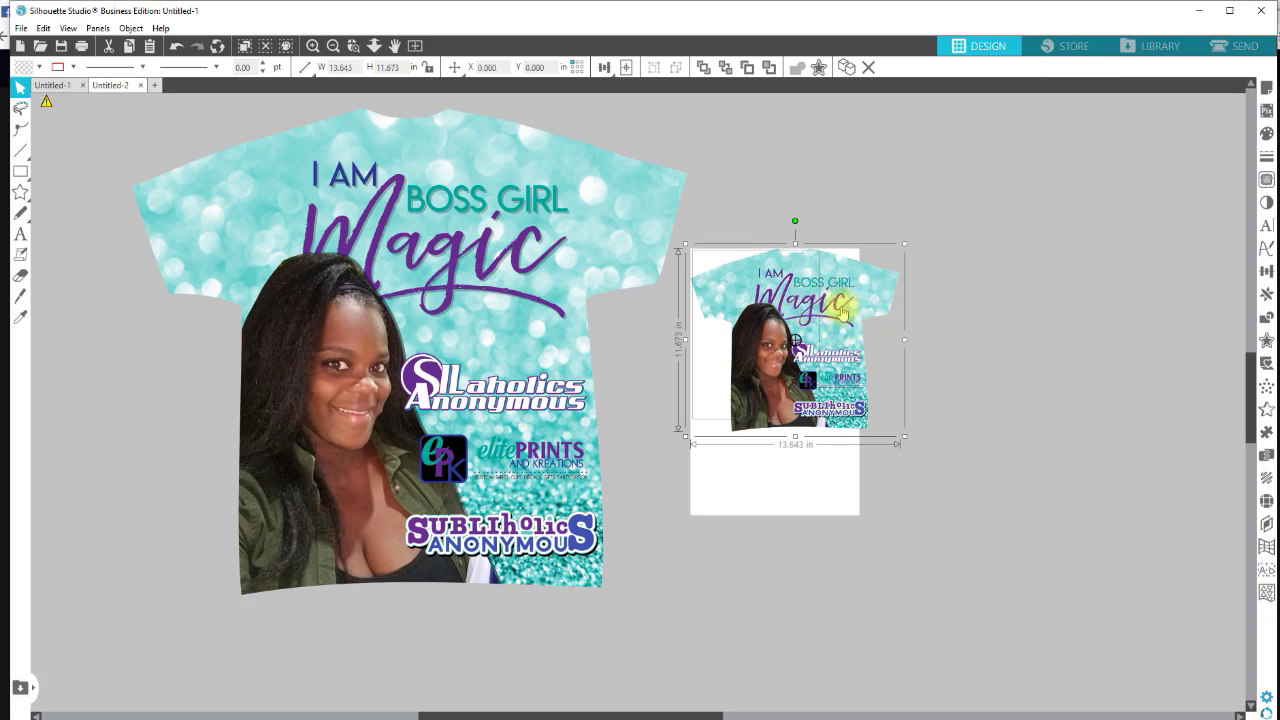
click(353, 46)
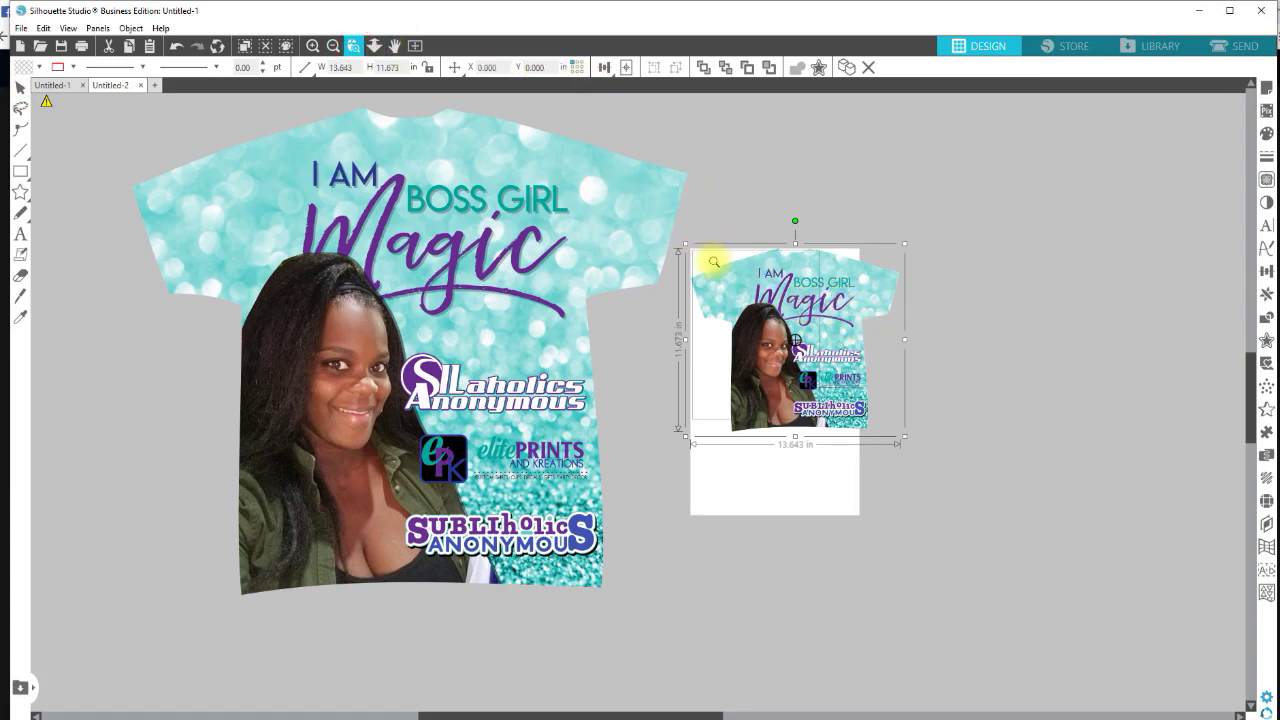
key(Escape)
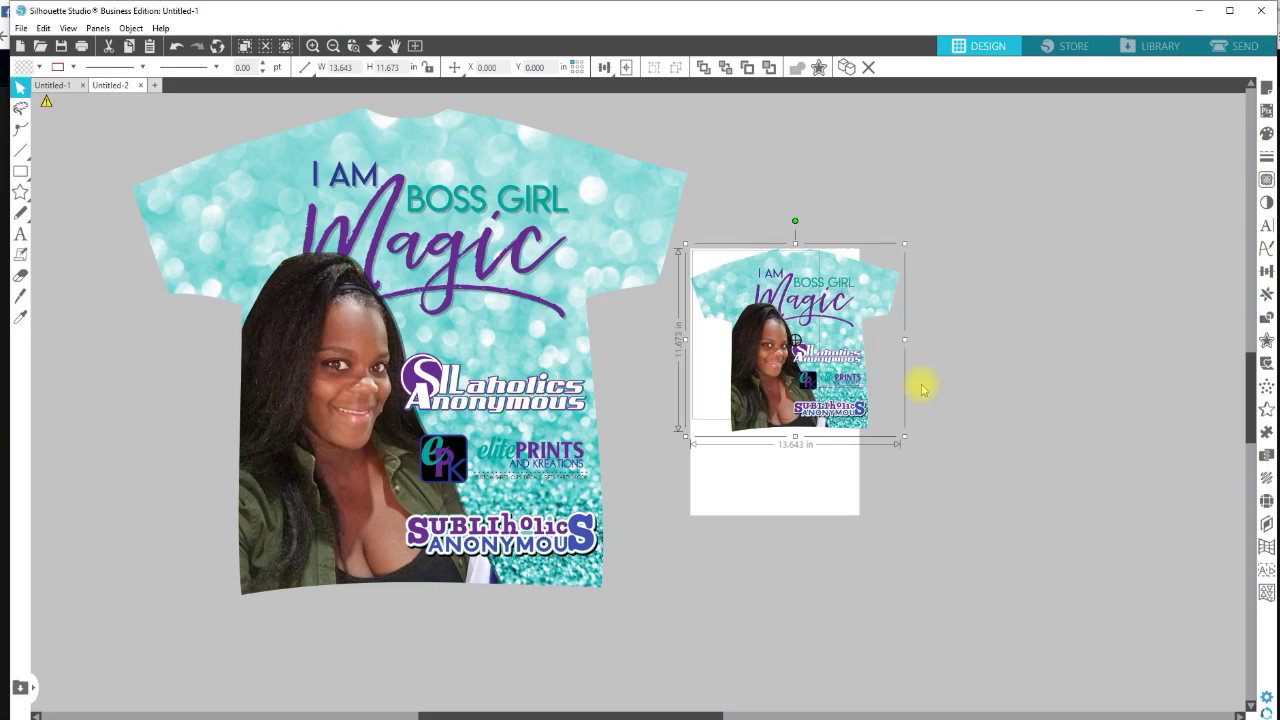
scroll(922, 390, up, 3)
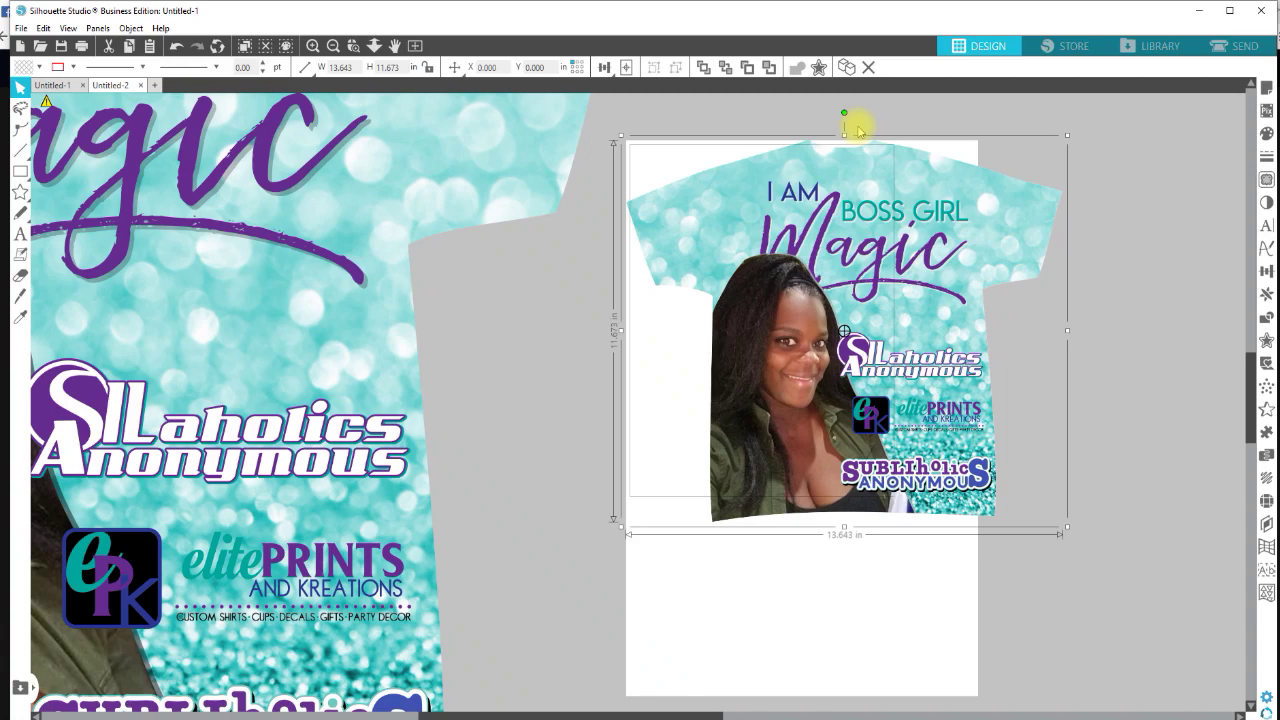
scroll(857, 131, up, 3)
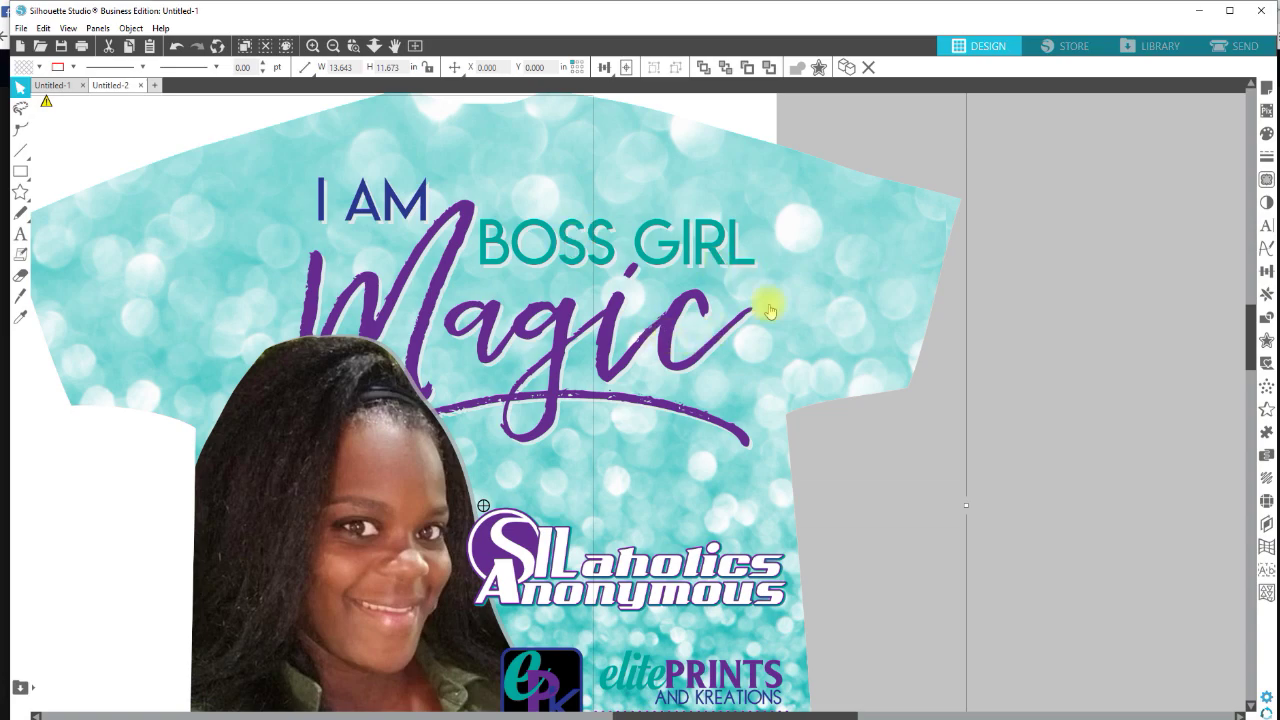
Delete the small merged shirt image from the page.
click(374, 46)
drag(449, 508, 405, 280)
mouse_move(426, 141)
mouse_down()
mouse_move(428, 125)
mouse_move(443, 132)
mouse_up()
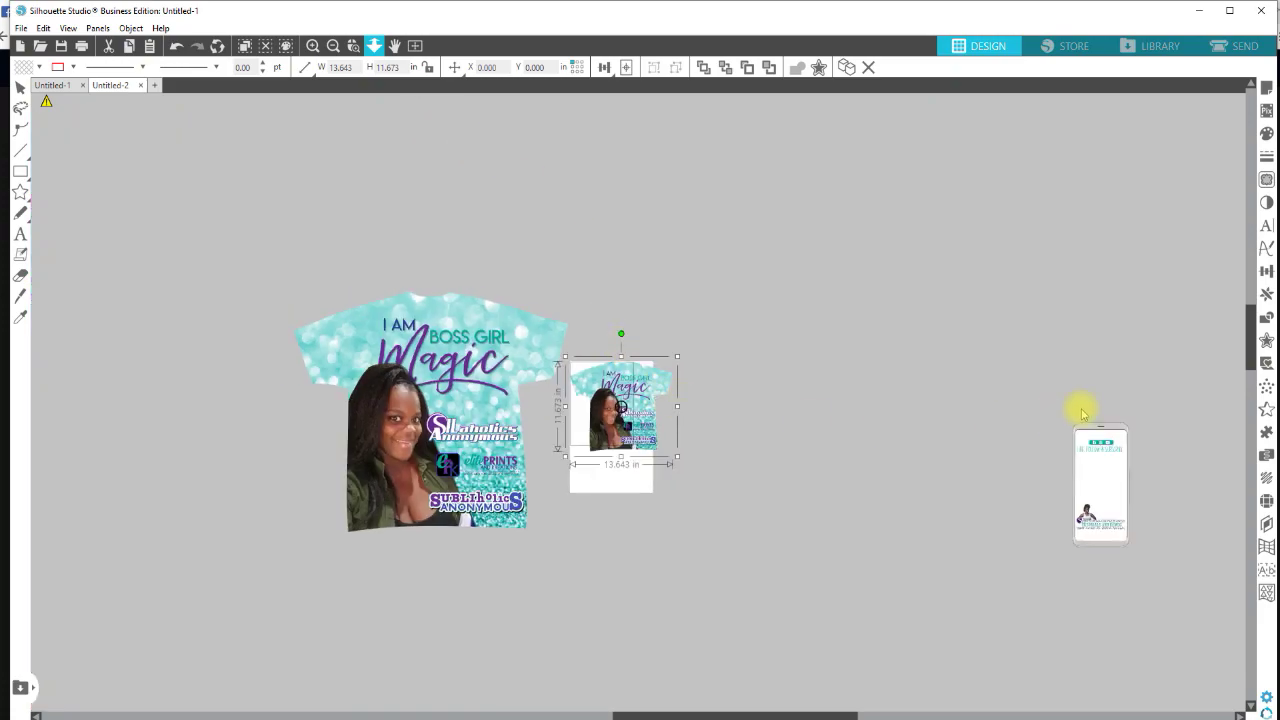
key(Delete)
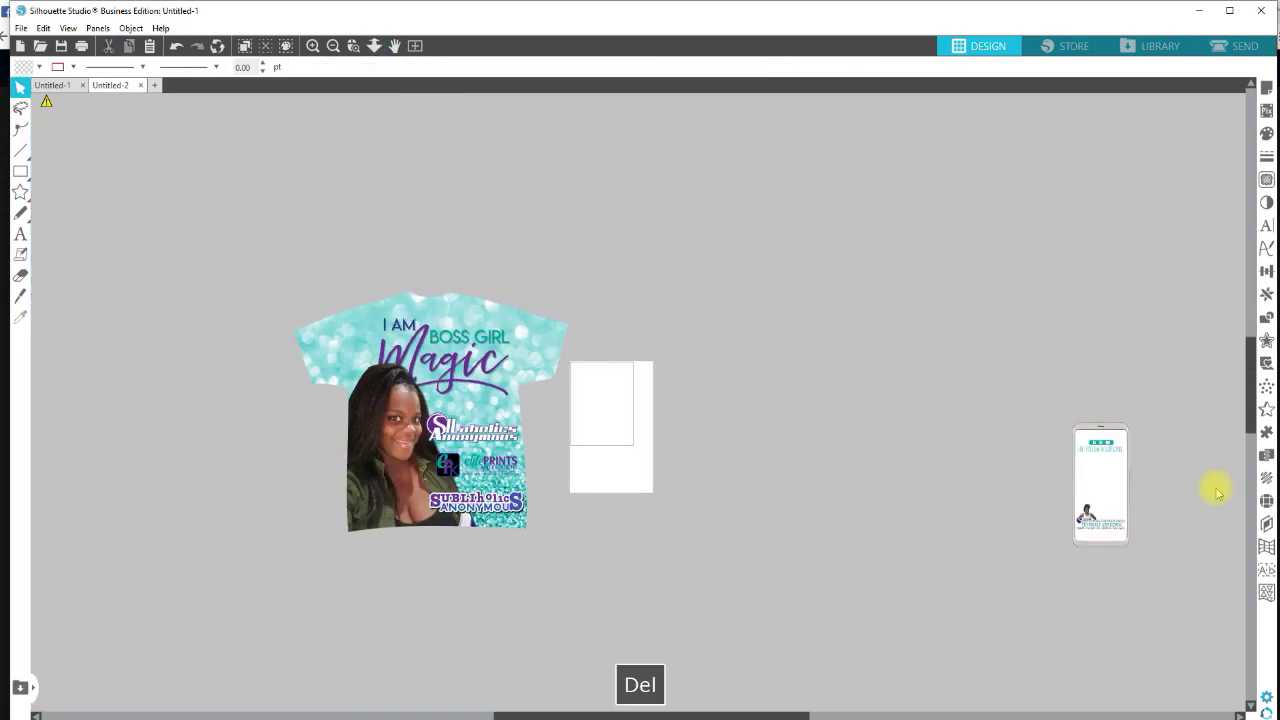
Delete the phone mockup graphic lying outside the page.
drag(1050, 405, 1160, 620)
key(Delete)
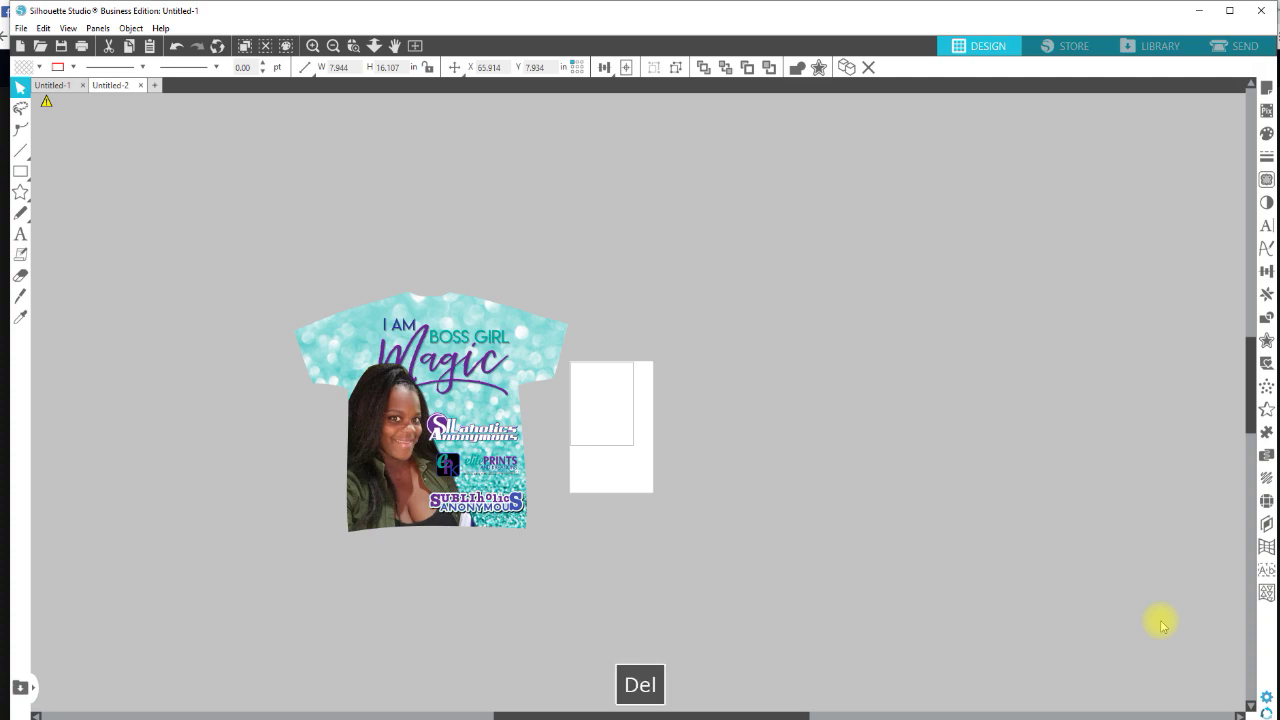
Merge the image "all over split tut" from the recent files into the document.
click(21, 28)
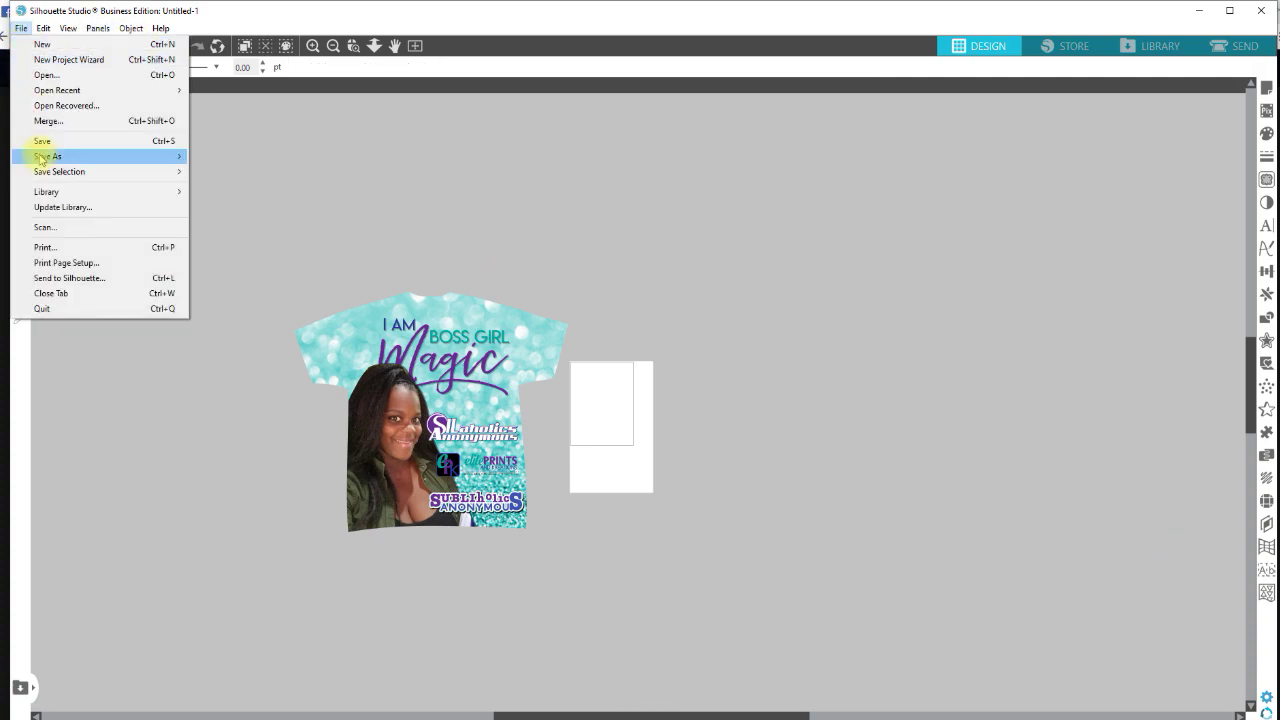
drag(300, 228, 614, 574)
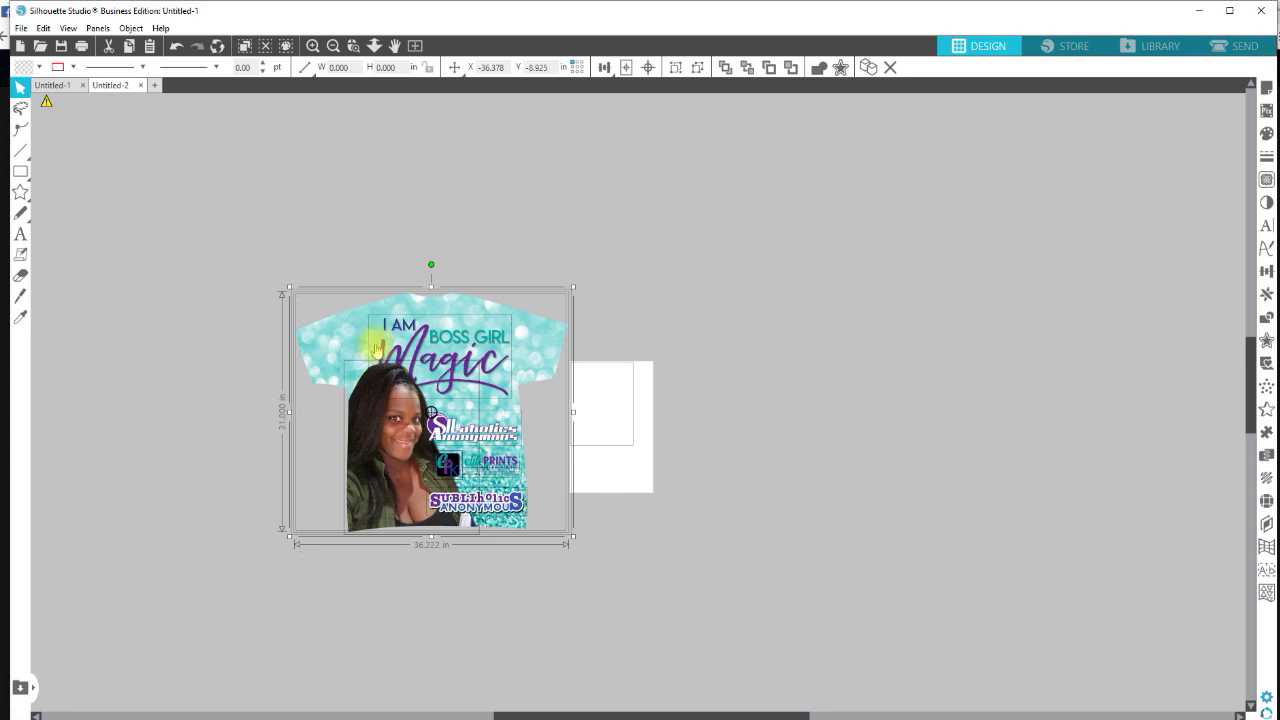
click(21, 28)
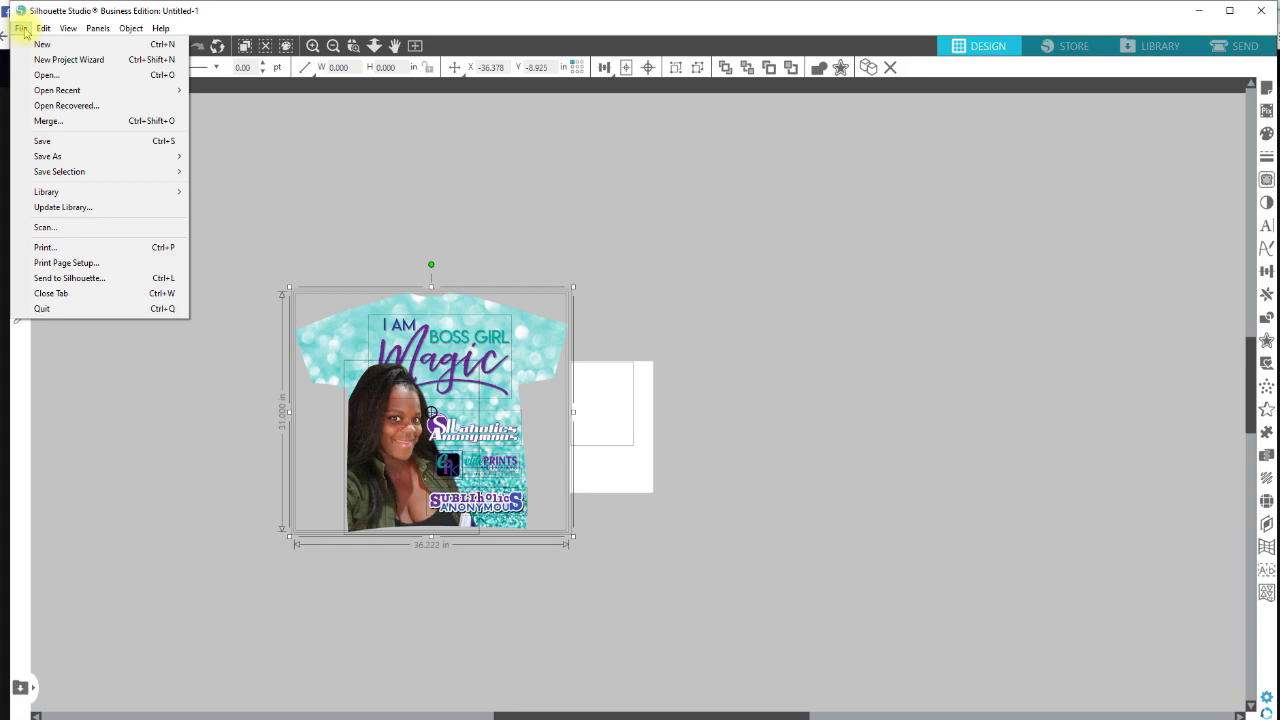
click(48, 106)
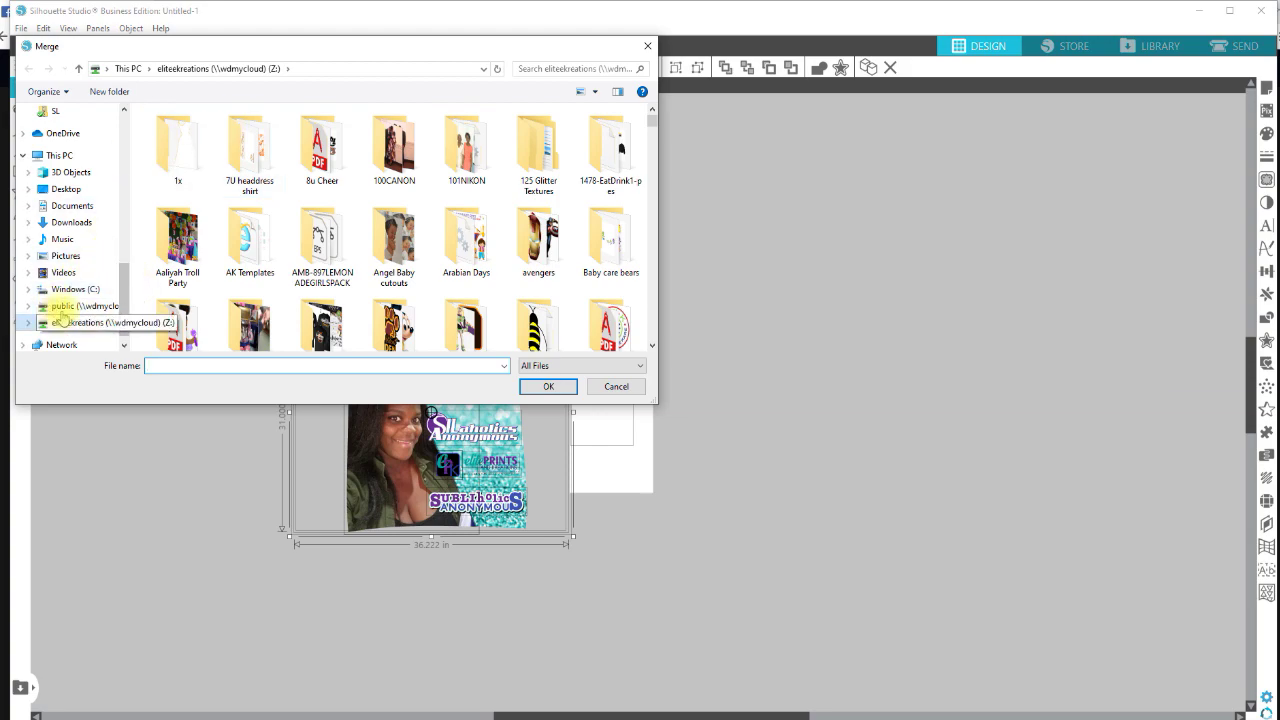
scroll(120, 297, up, 5)
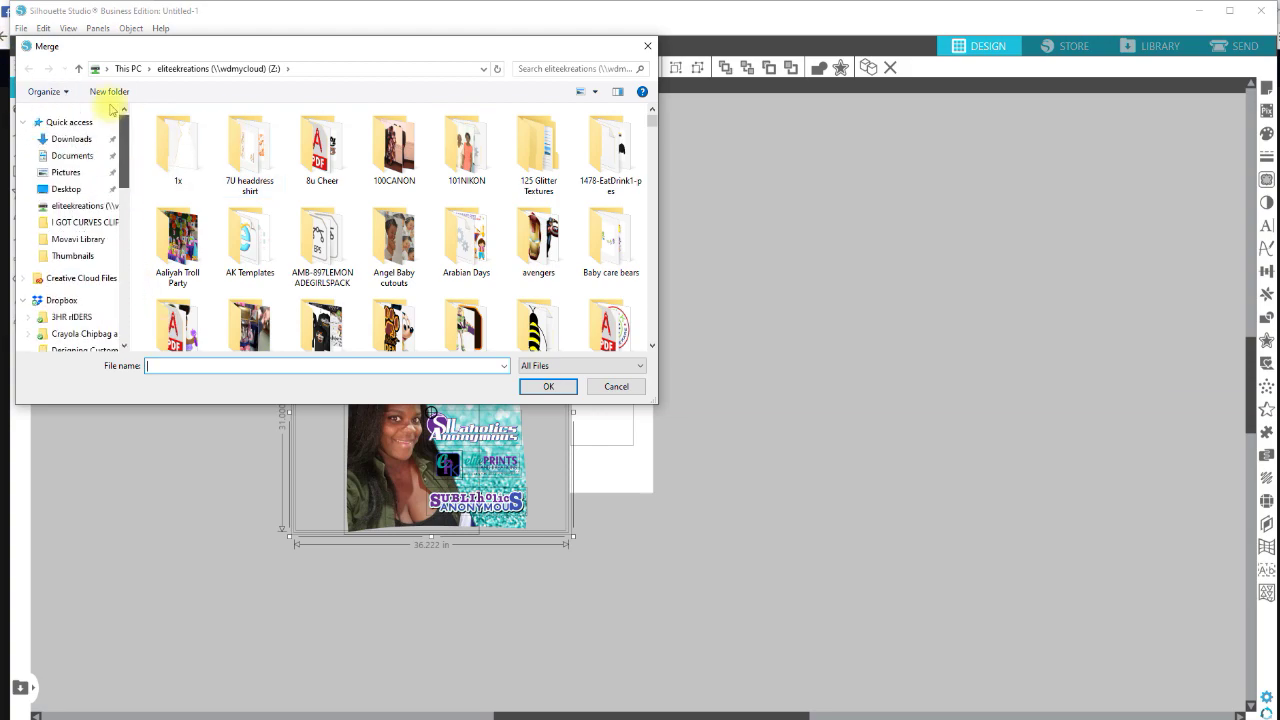
click(80, 124)
click(199, 321)
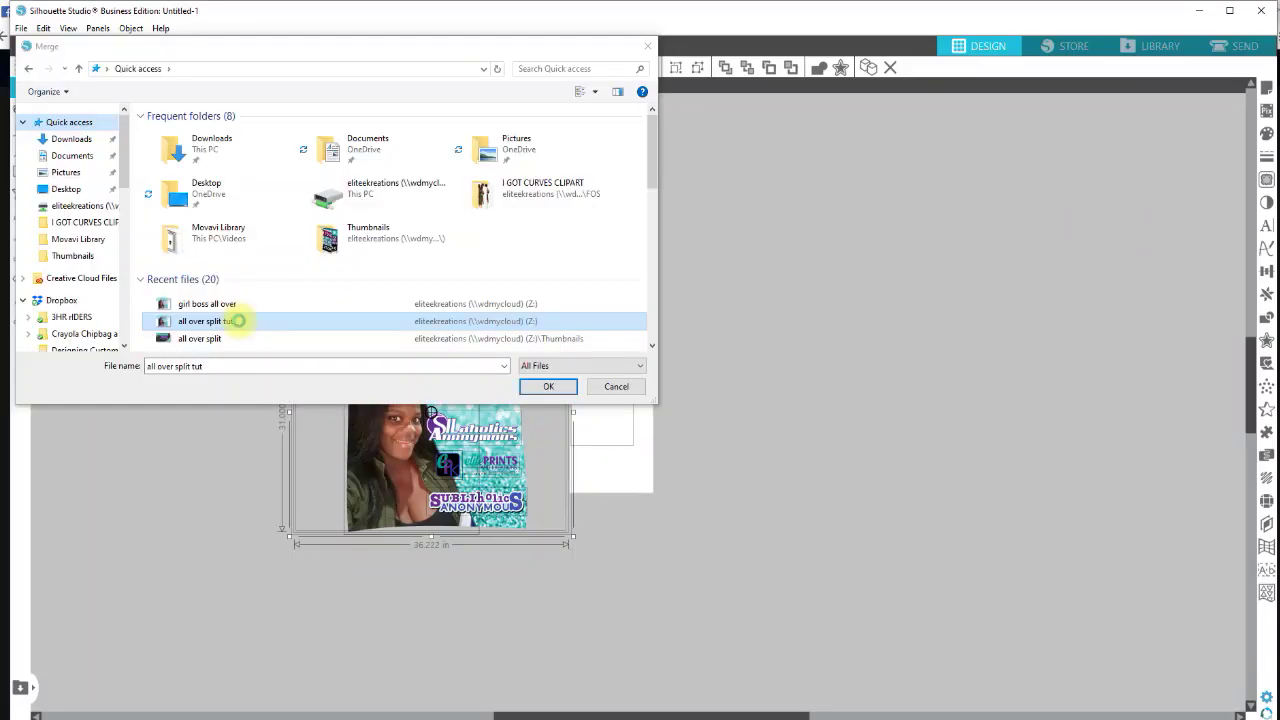
click(550, 384)
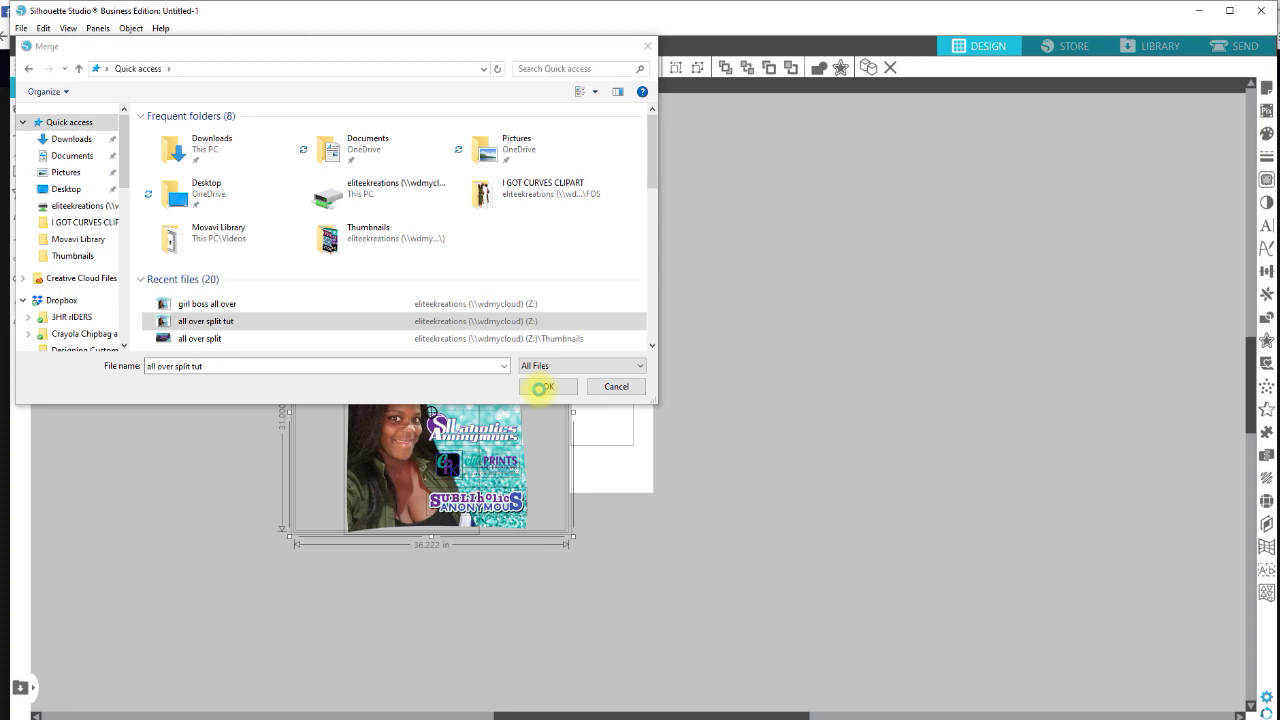
key(shift+F10)
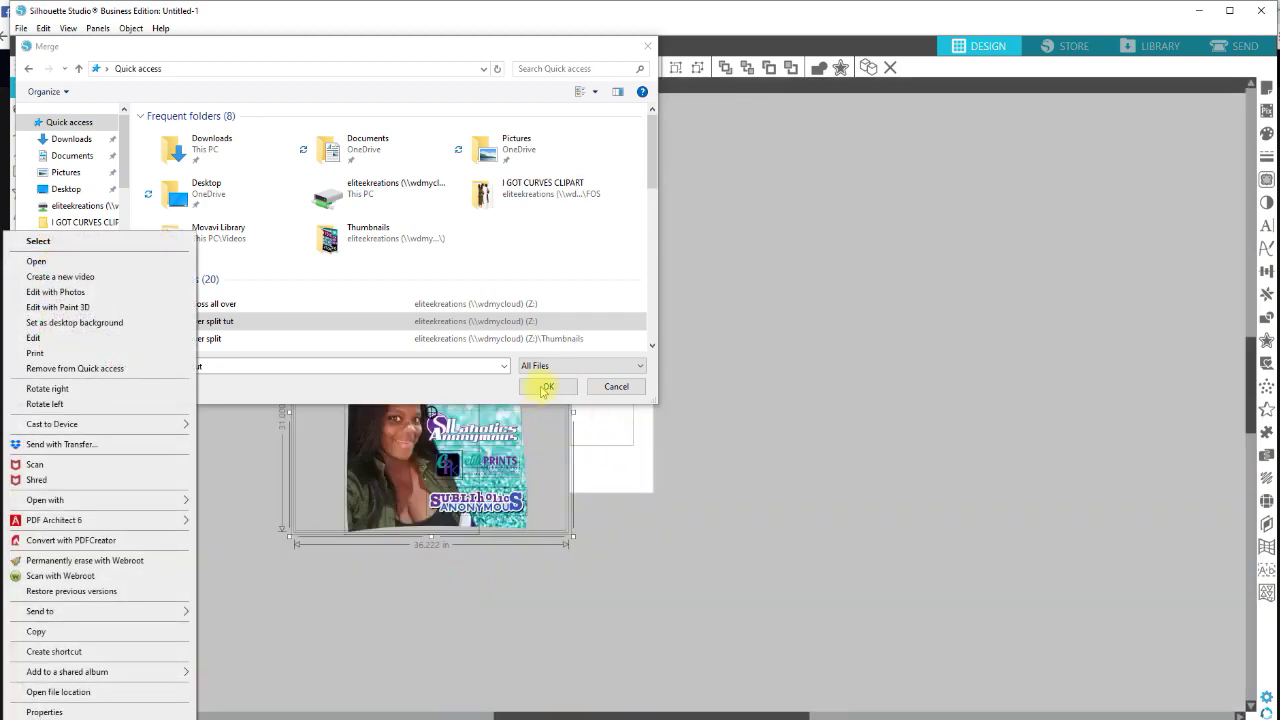
click(545, 387)
click(545, 387)
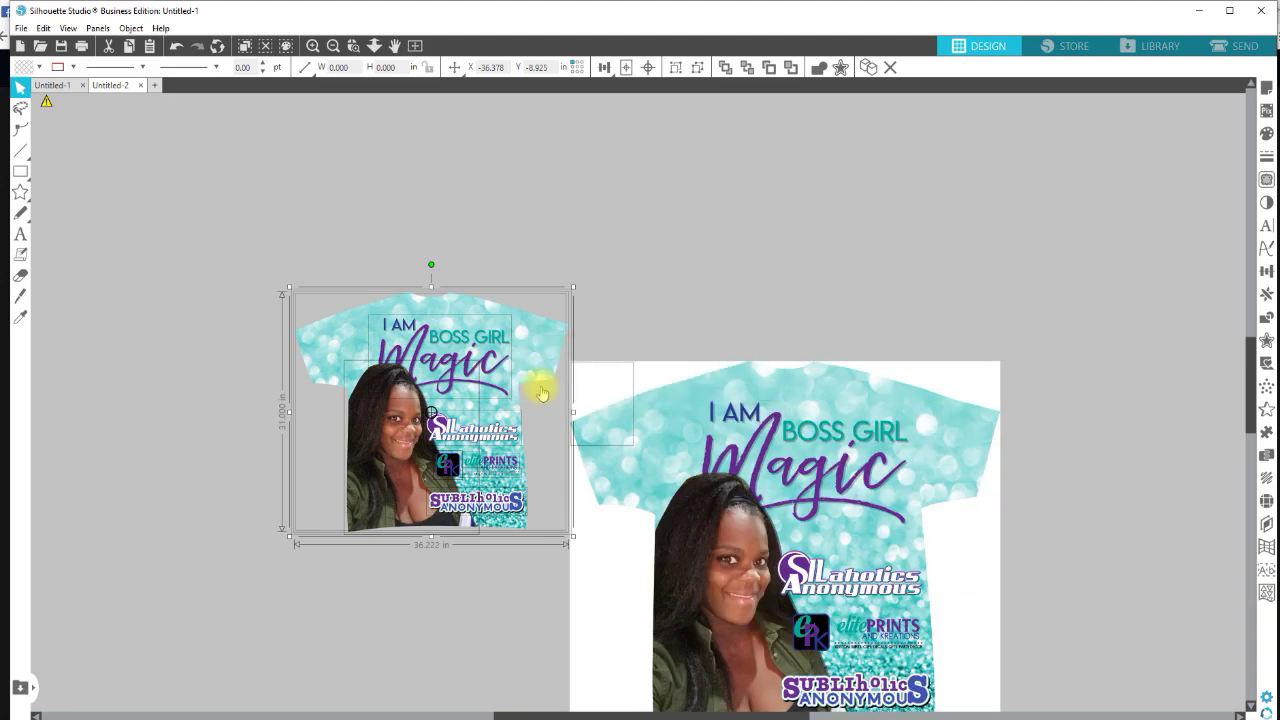
Move the merged shirt image up beside the layered design and compare the sizes of both.
drag(738, 508, 700, 398)
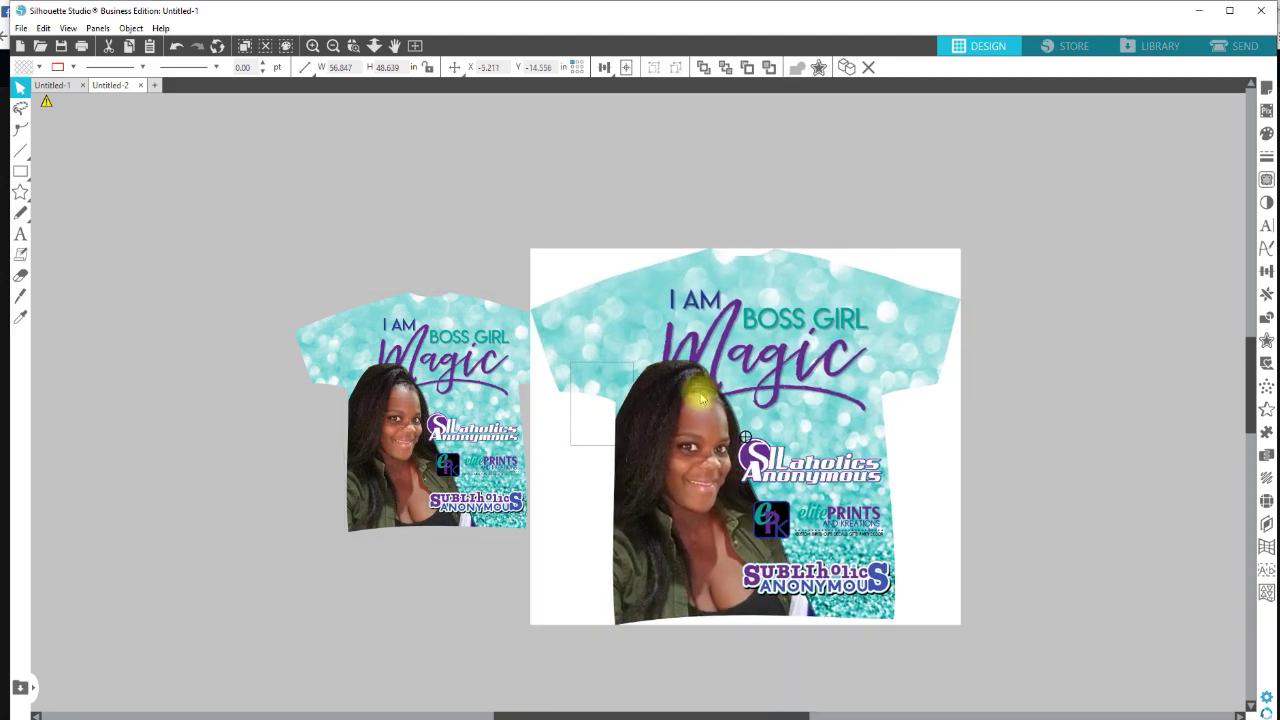
key(Escape)
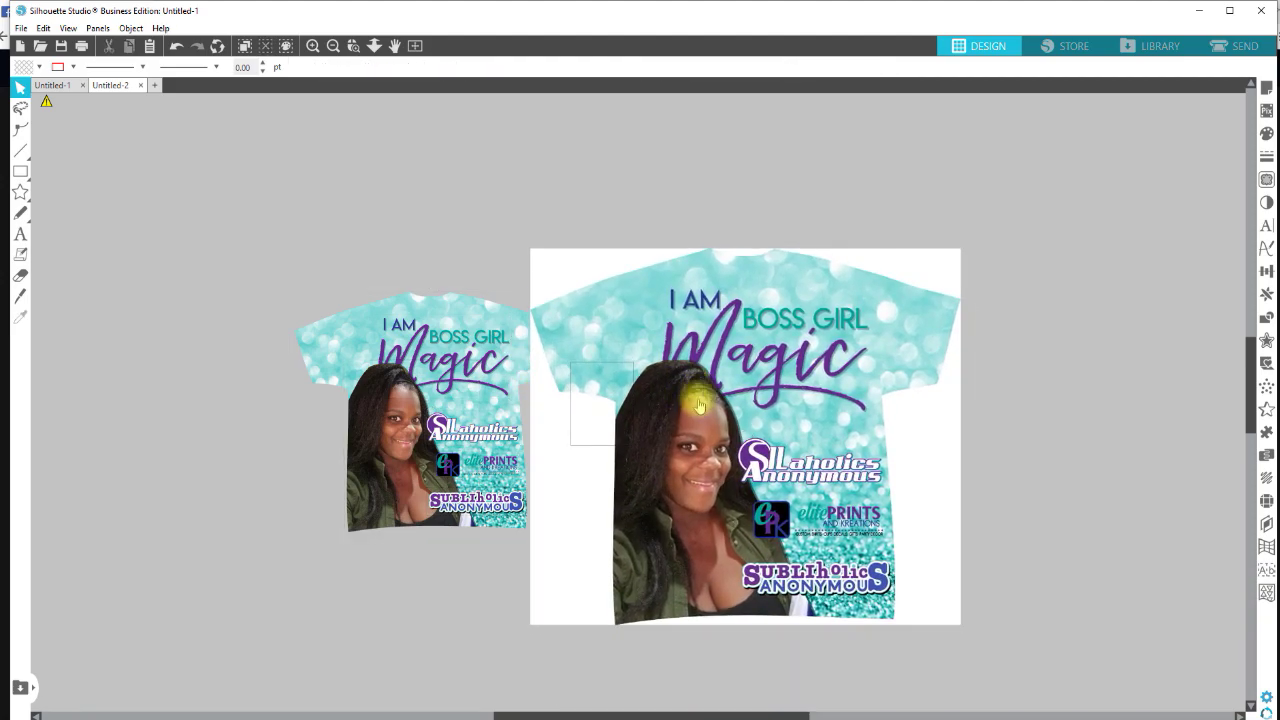
click(718, 345)
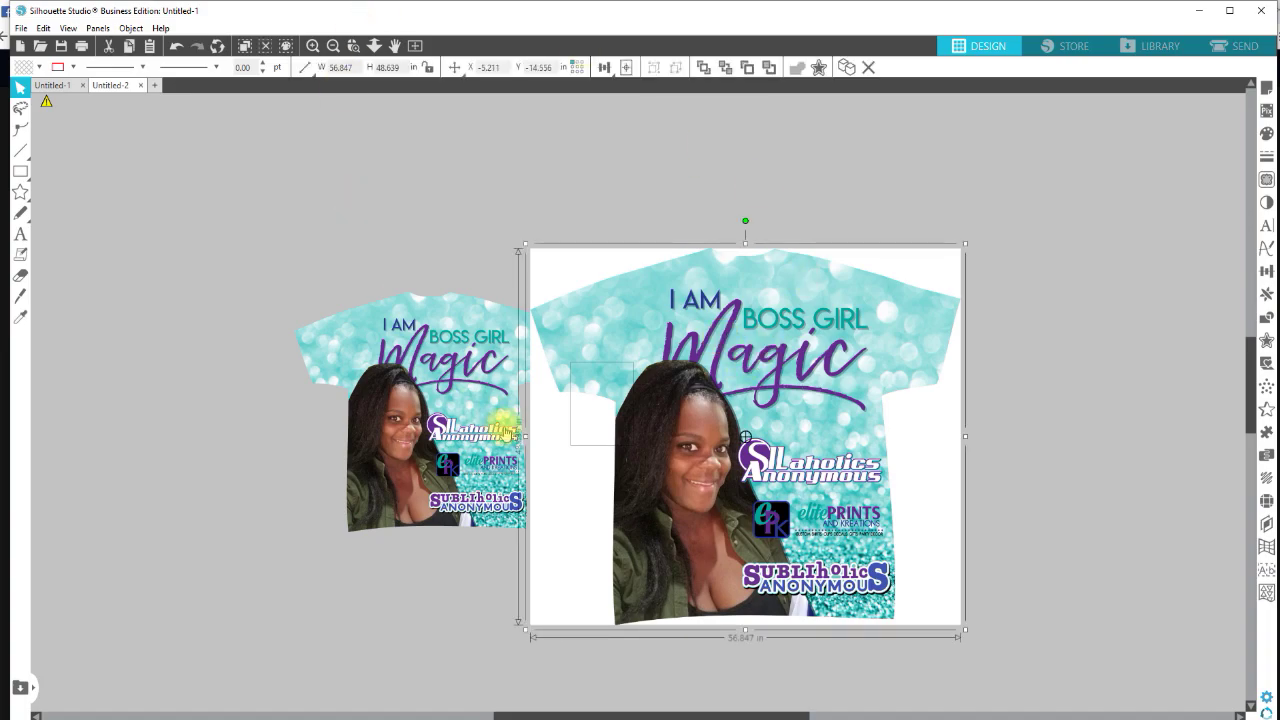
click(462, 323)
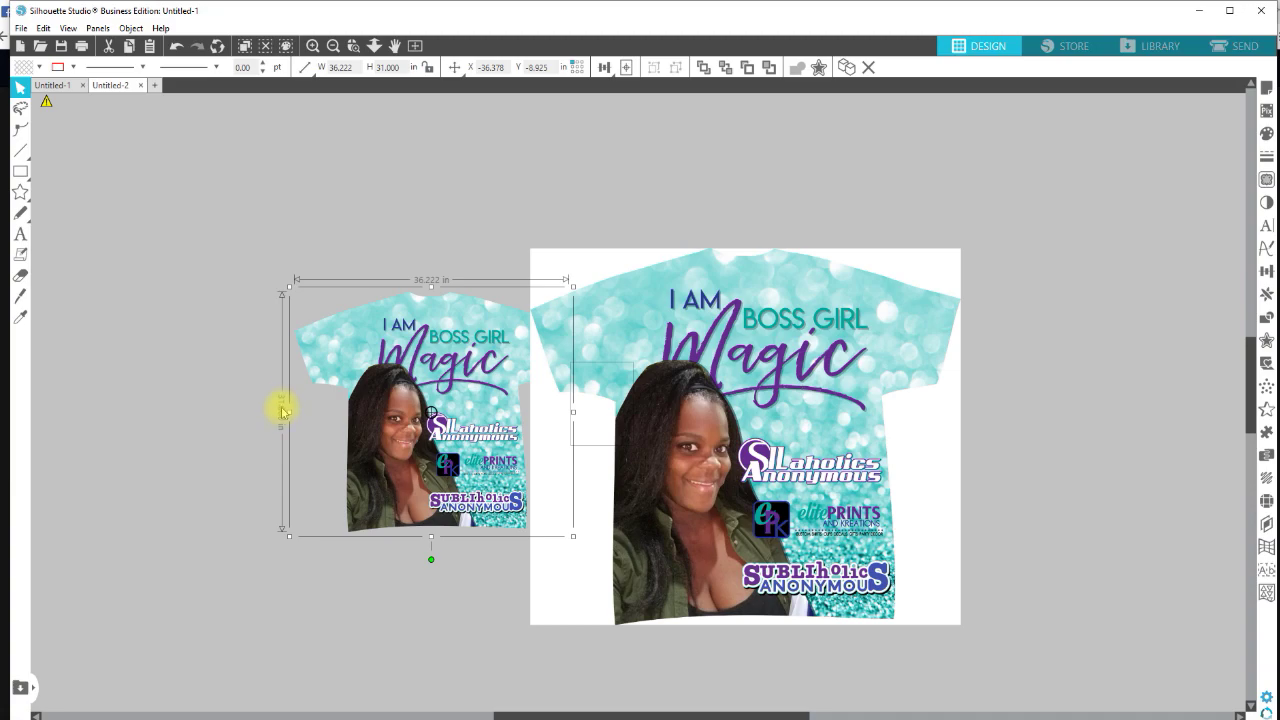
click(658, 305)
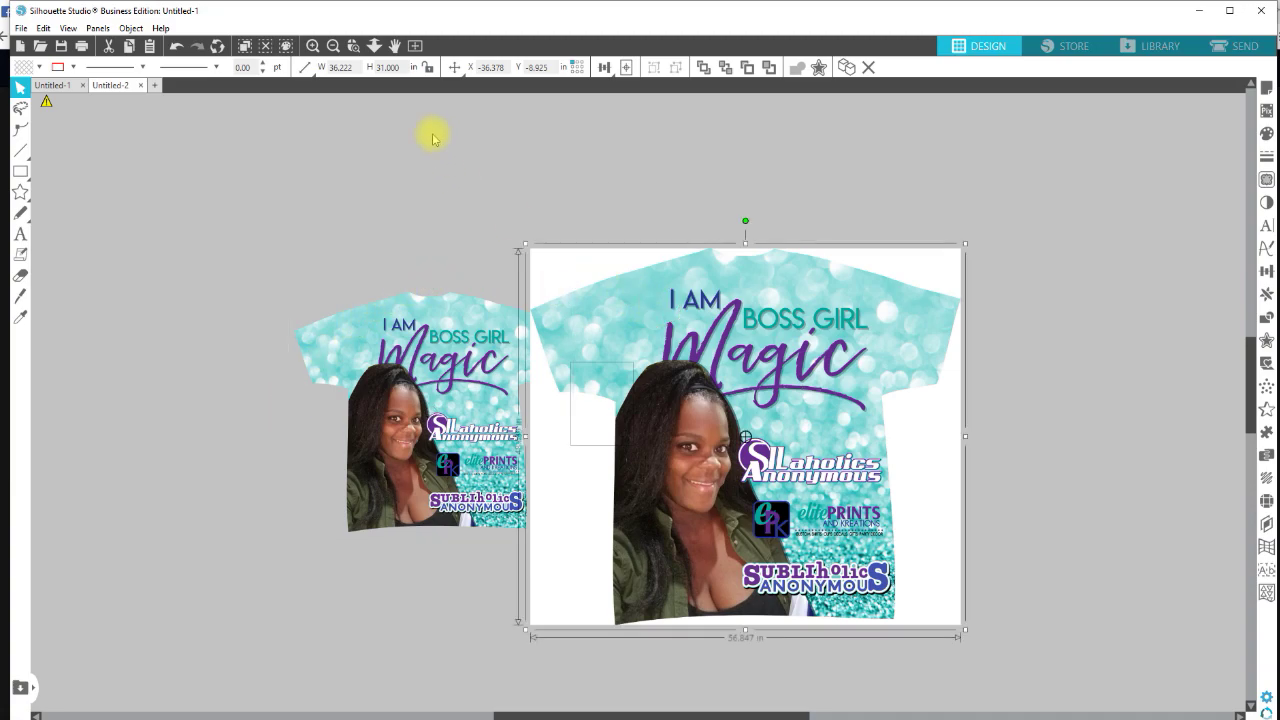
Resize the merged shirt image to 31 in high and 36.222 in wide, and move it up clear of the page.
click(395, 67)
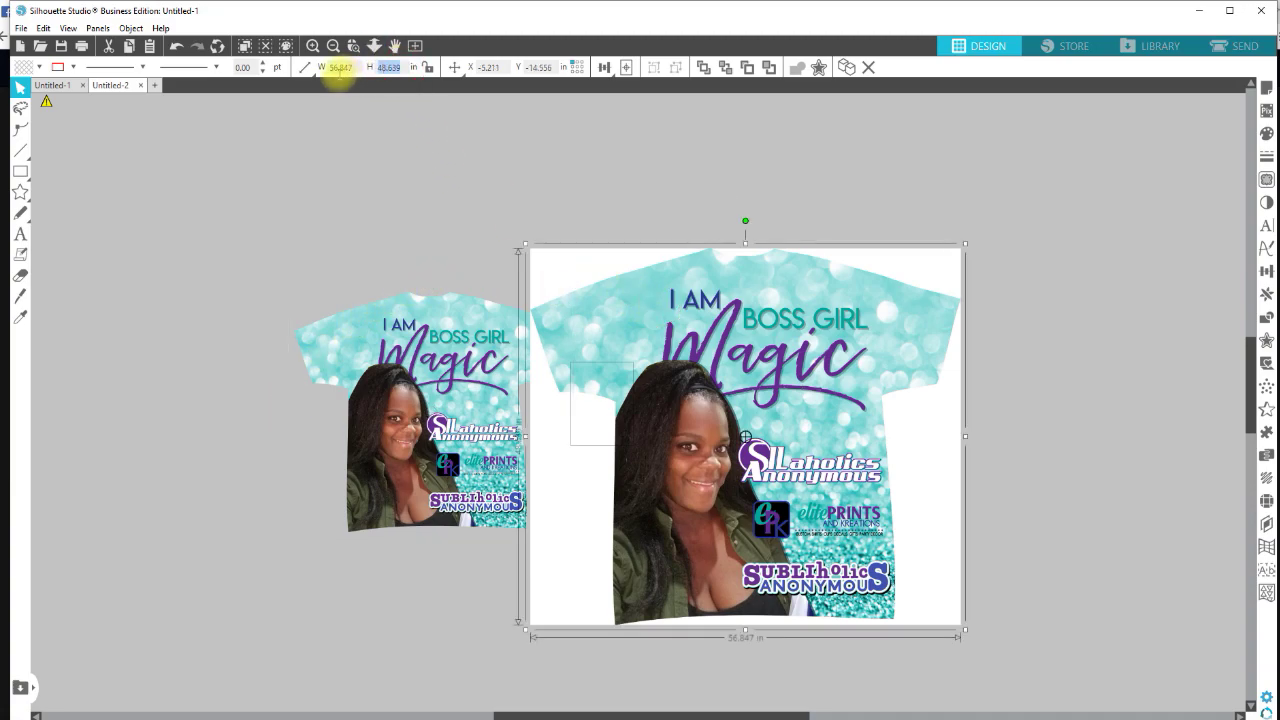
text(31)
key(Return)
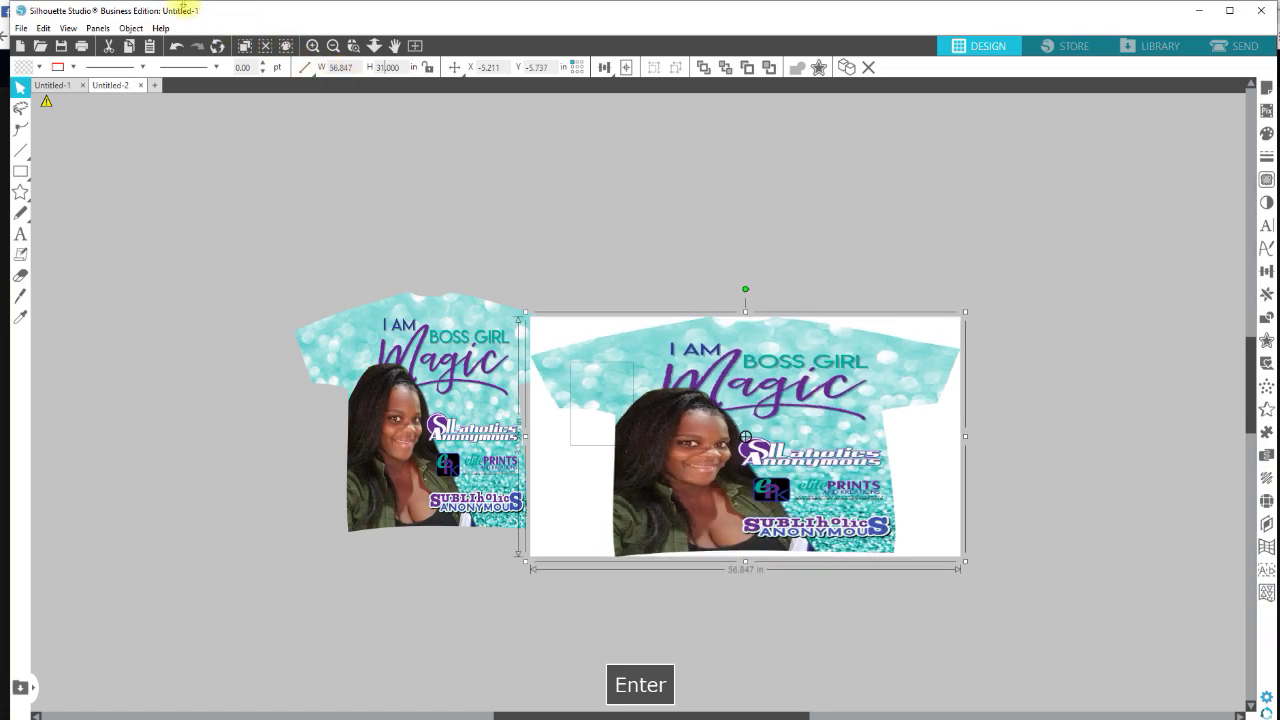
click(320, 68)
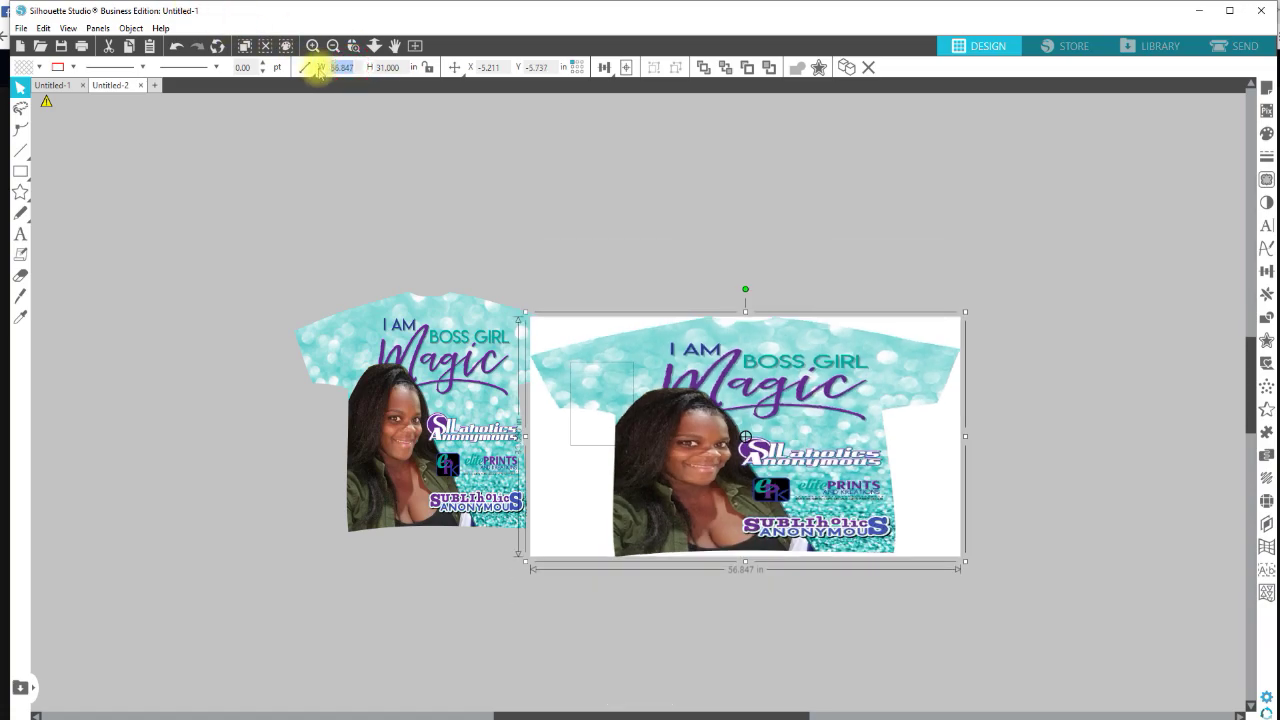
text(36.222)
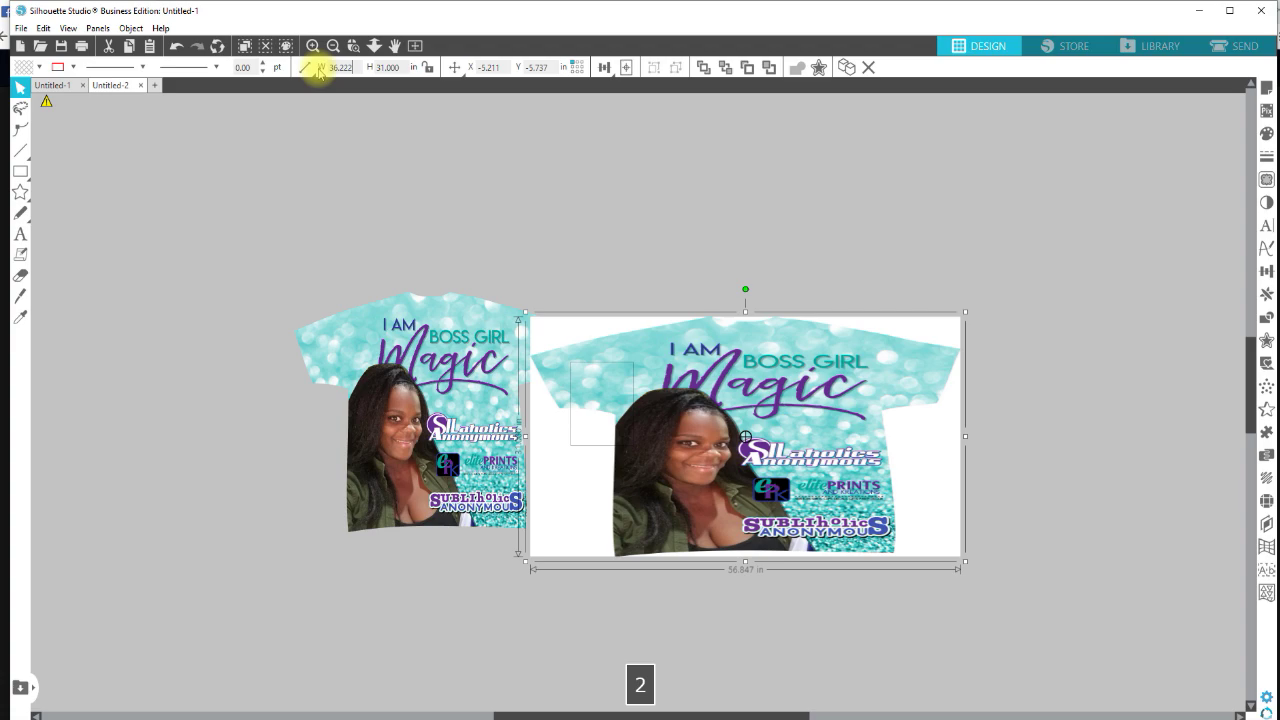
key(Return)
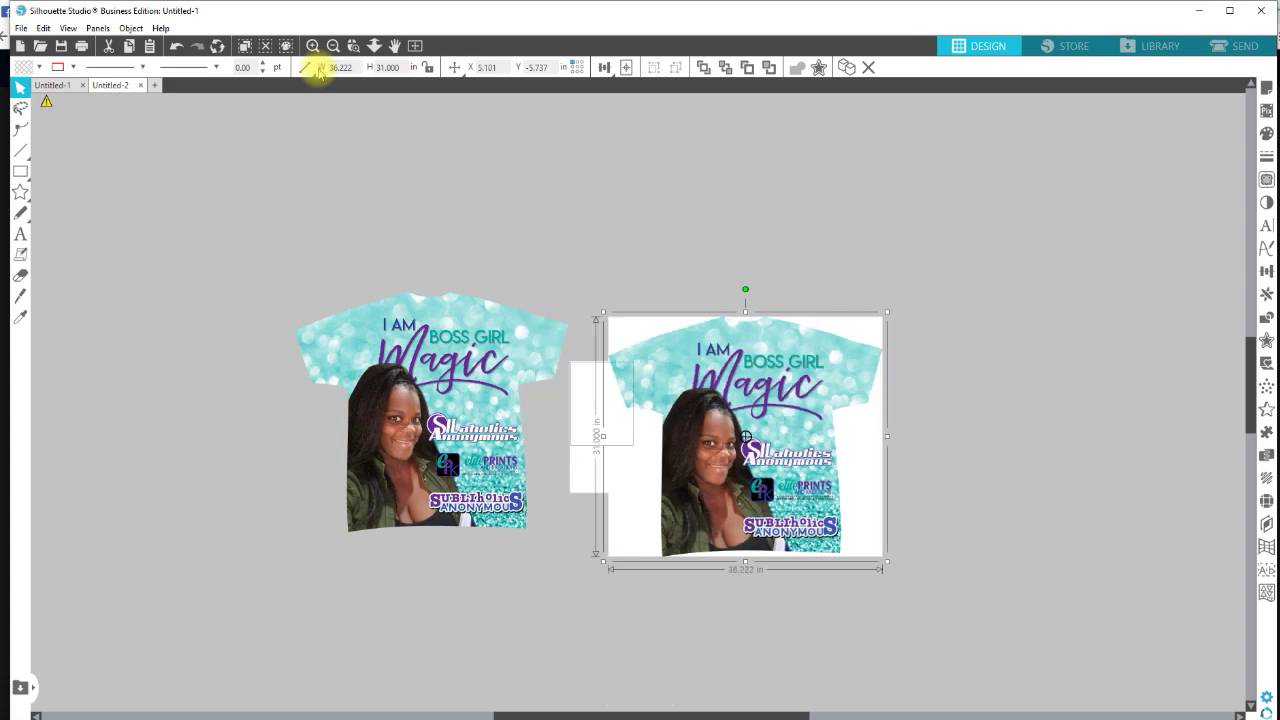
drag(757, 412, 750, 310)
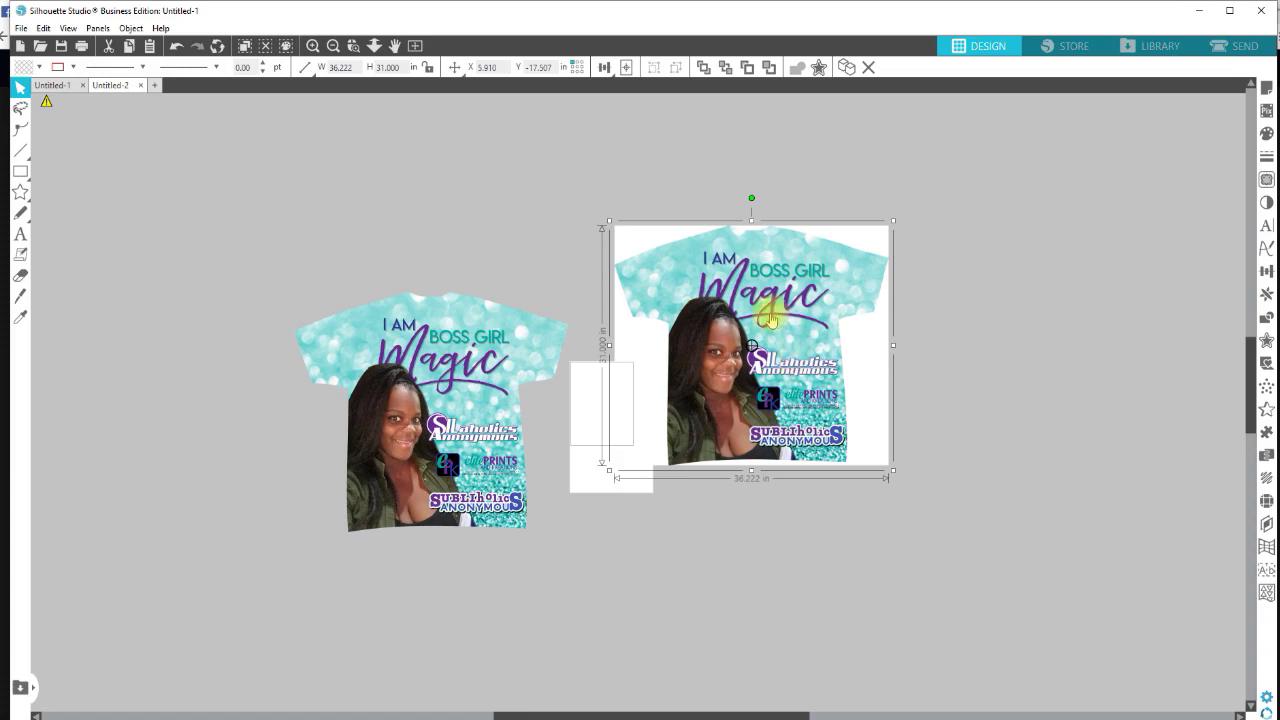
Draw a line about 4.3 in wide from the start of the merged shirt's neckline across the neck opening.
key(z)
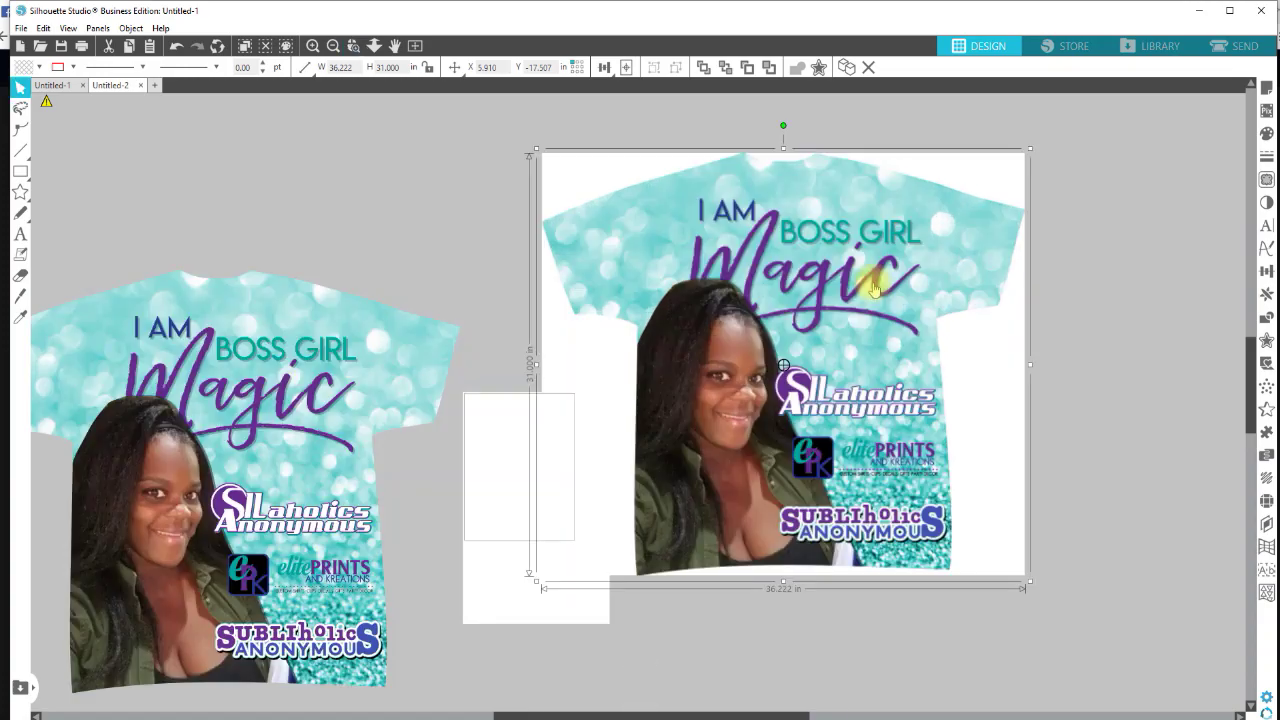
scroll(904, 338, up, 5)
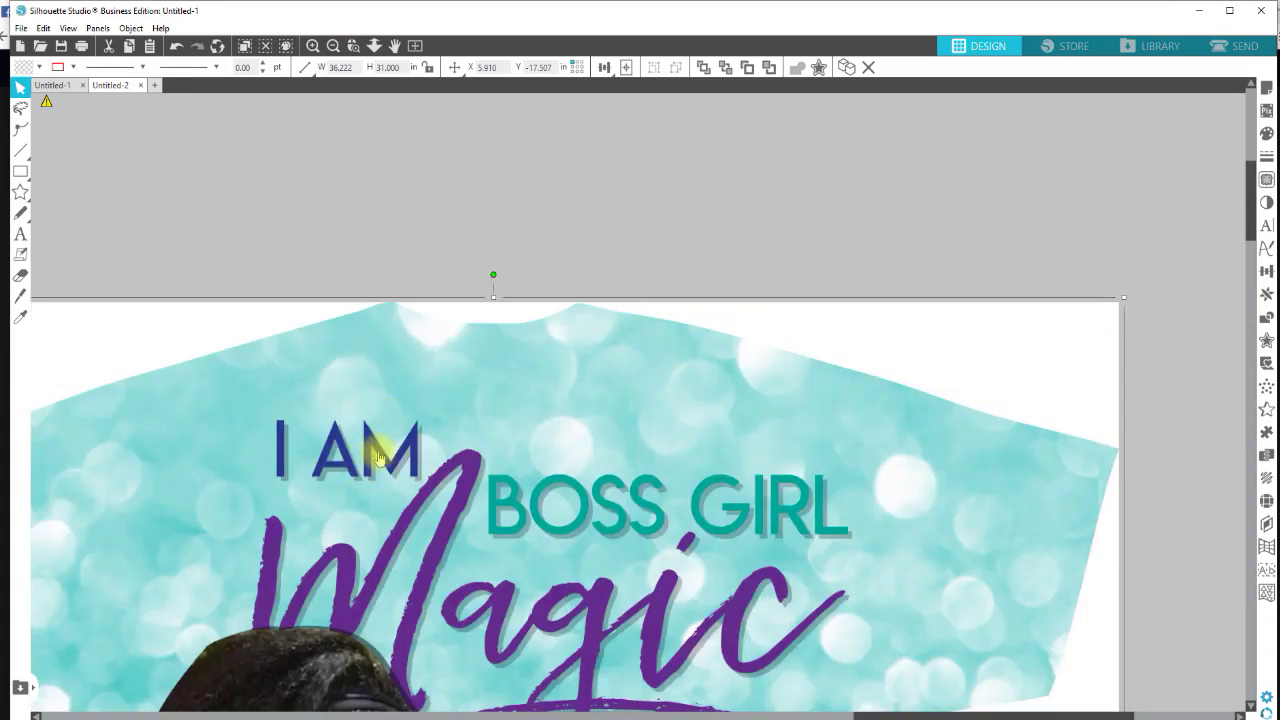
click(20, 150)
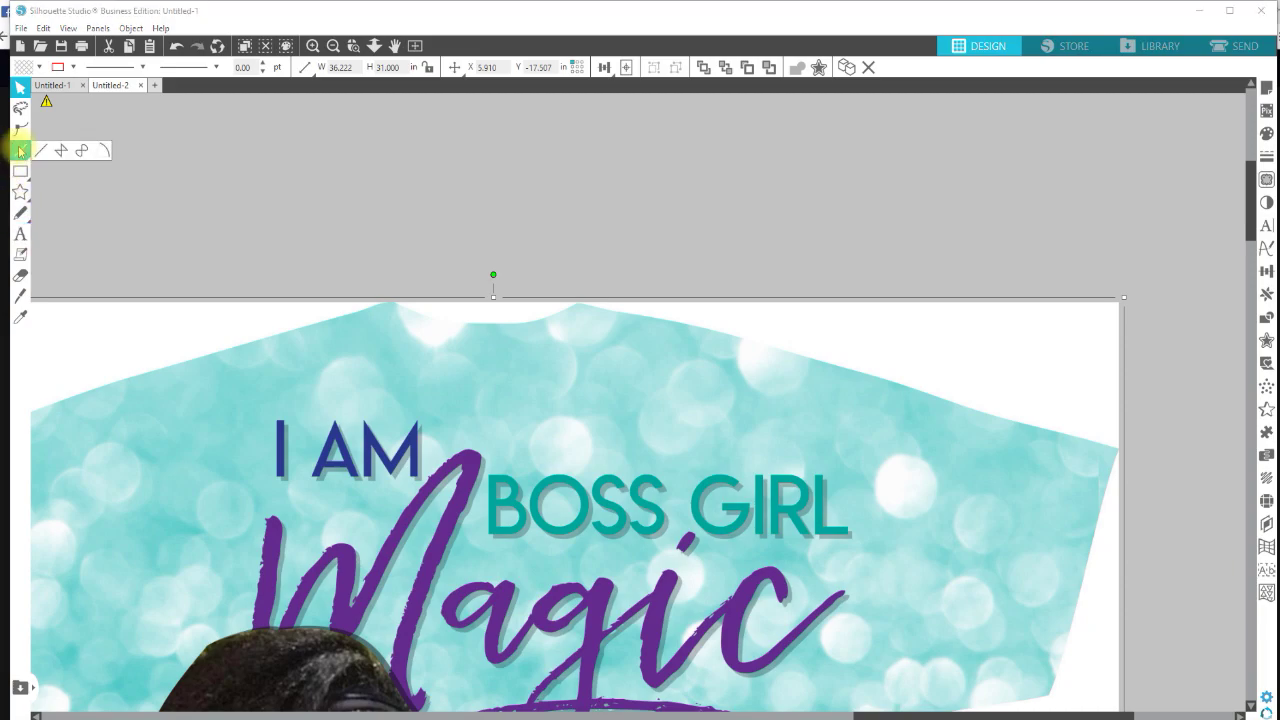
click(77, 153)
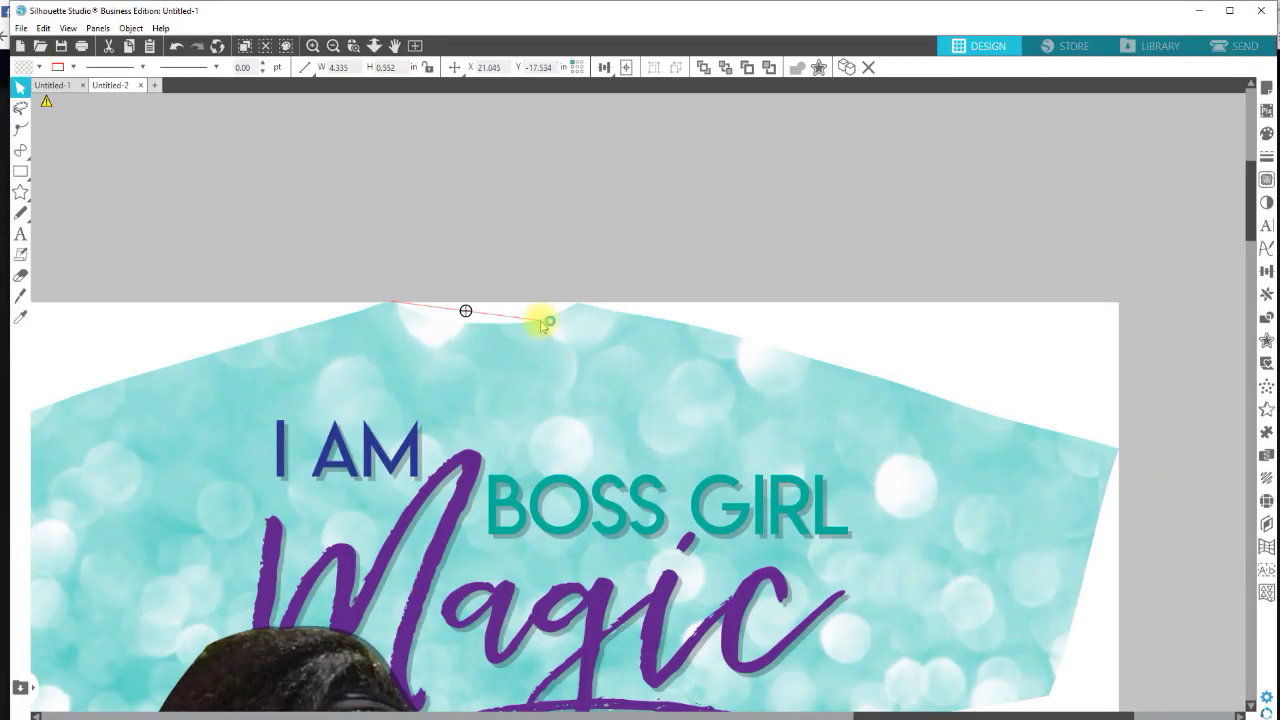
Edit the line's points to bend its middle down along the neckline, undoing the accidental shift of the shirt image.
double_click(480, 317)
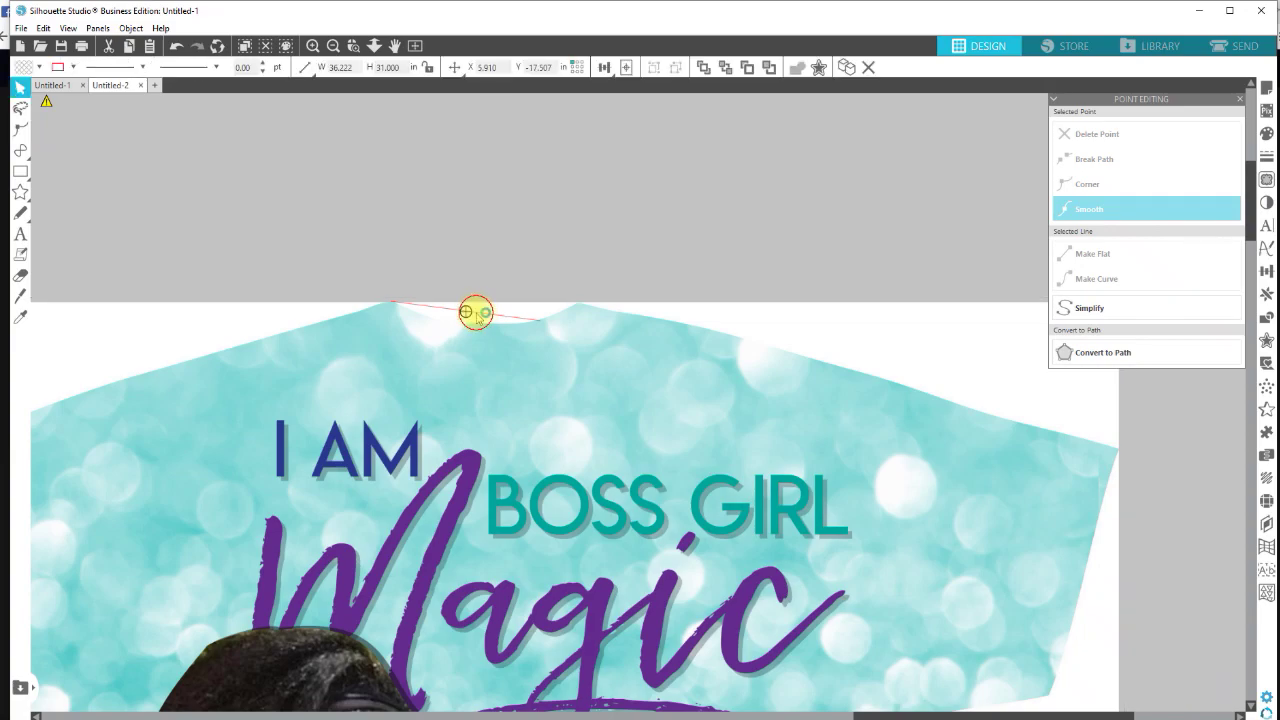
click(468, 312)
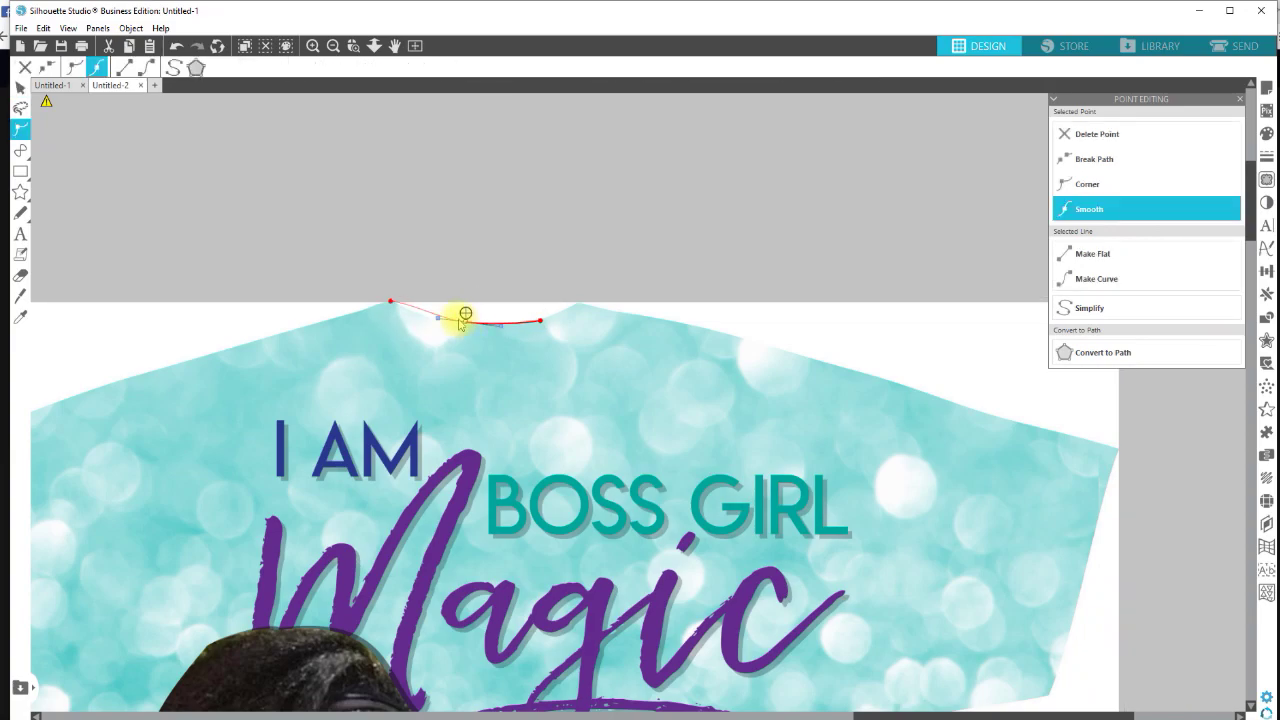
click(391, 302)
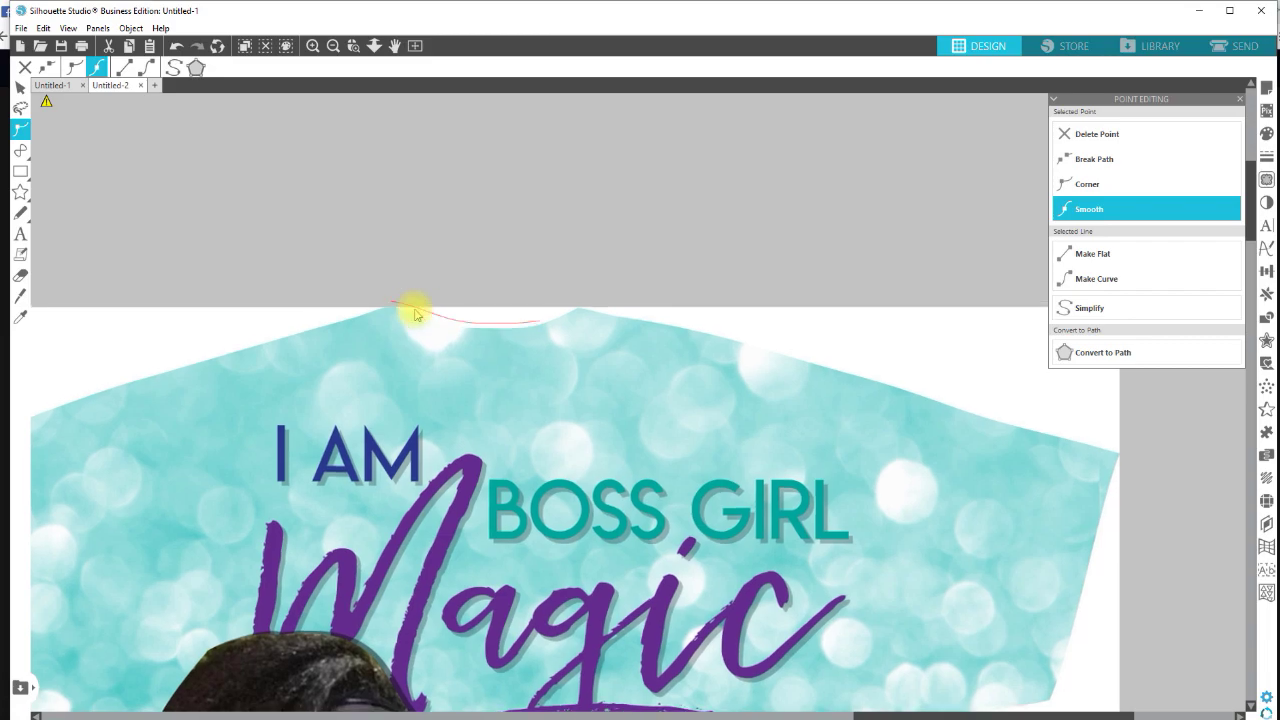
key(ctrl+z)
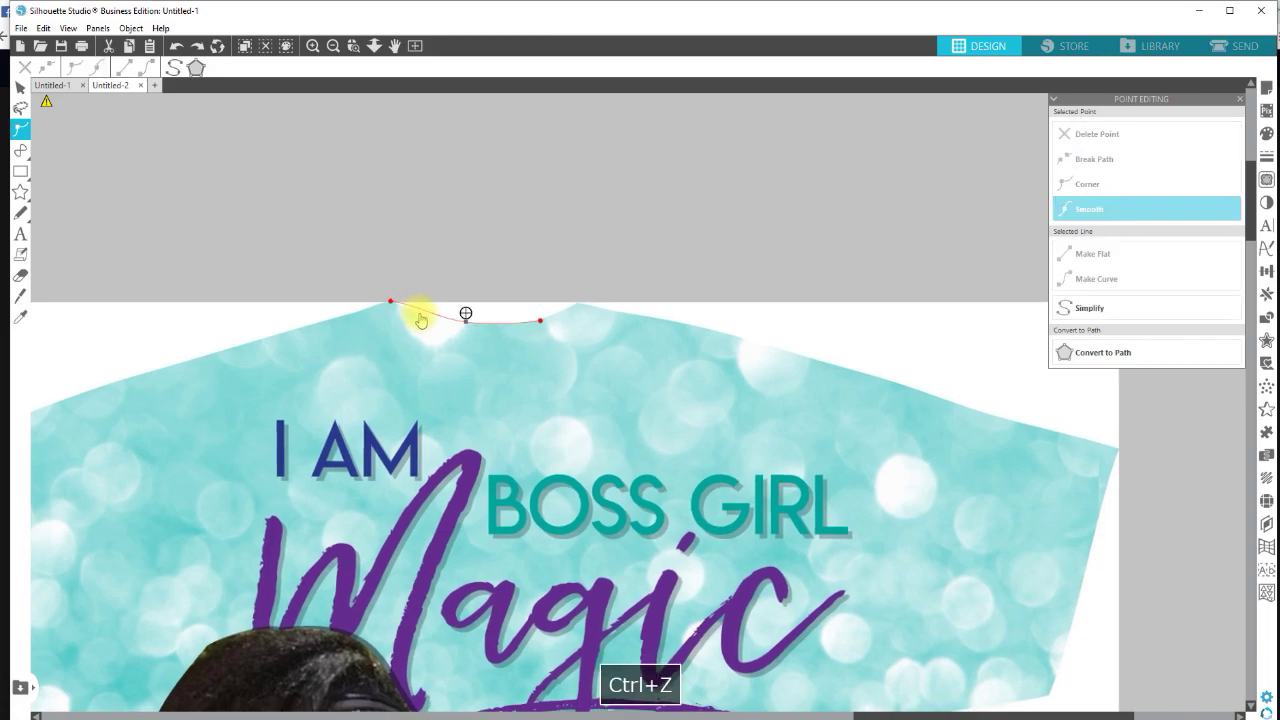
click(400, 307)
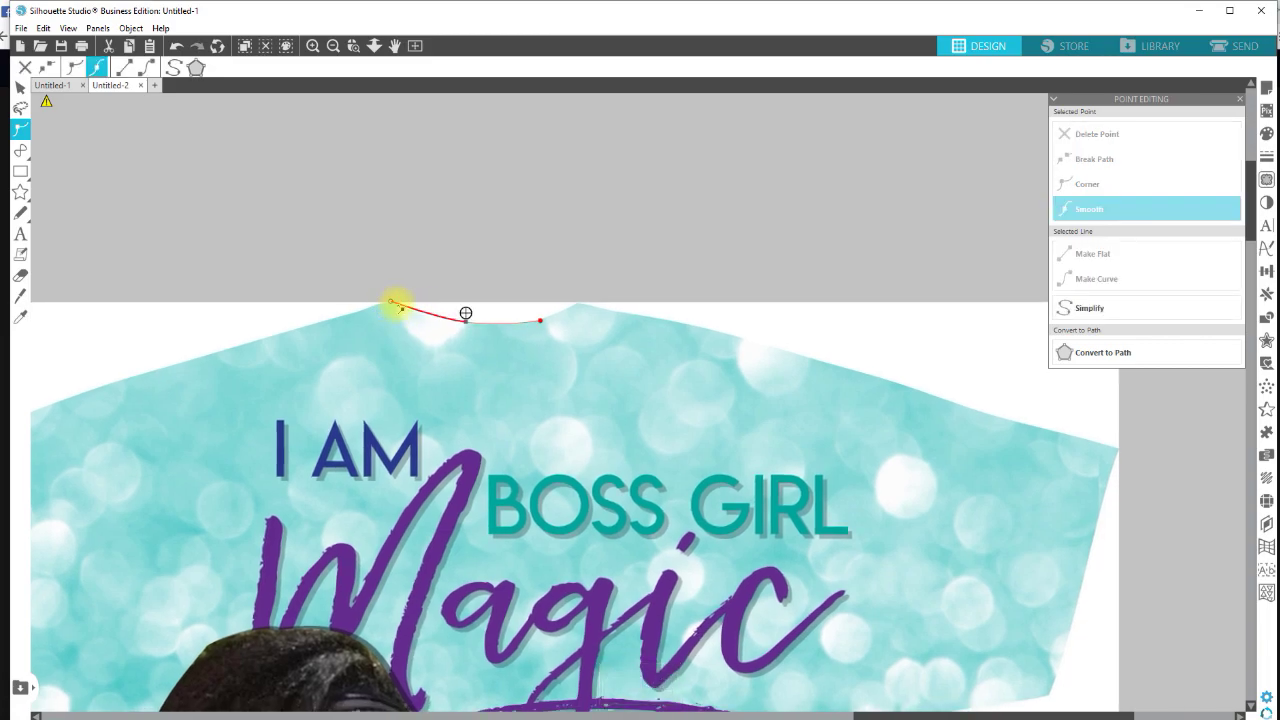
mouse_move(44, 100)
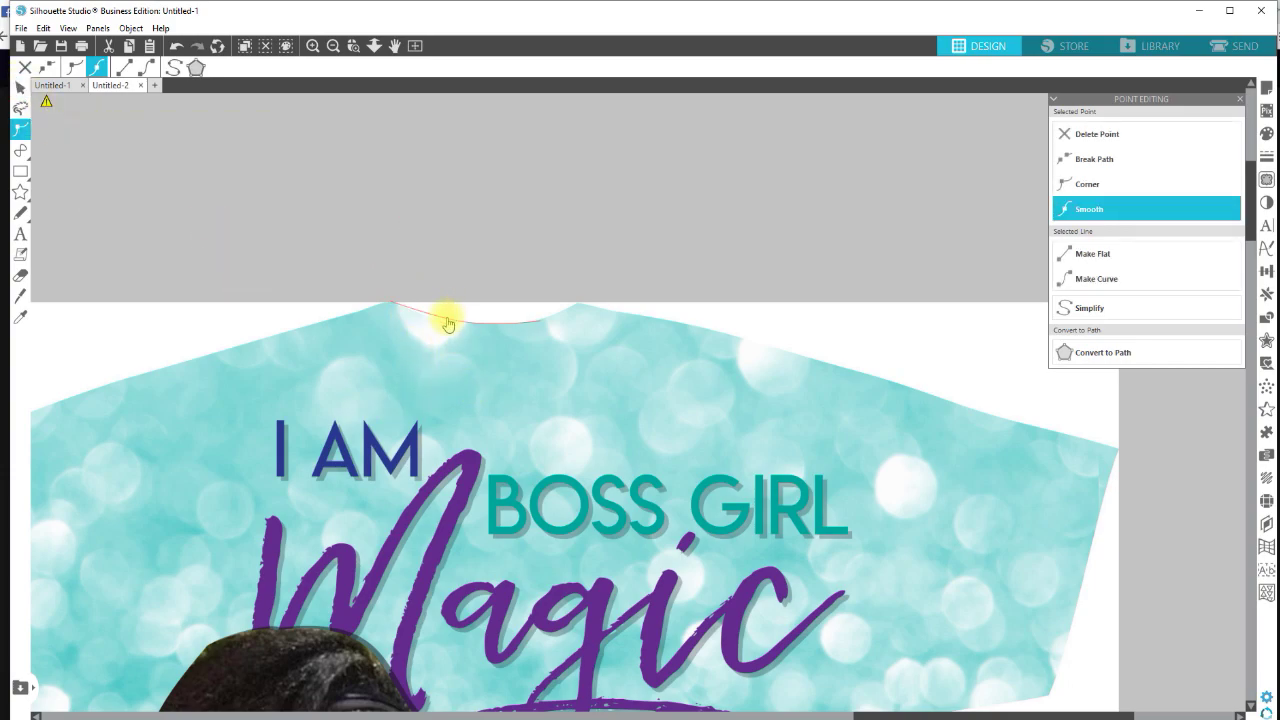
click(448, 324)
click(448, 324)
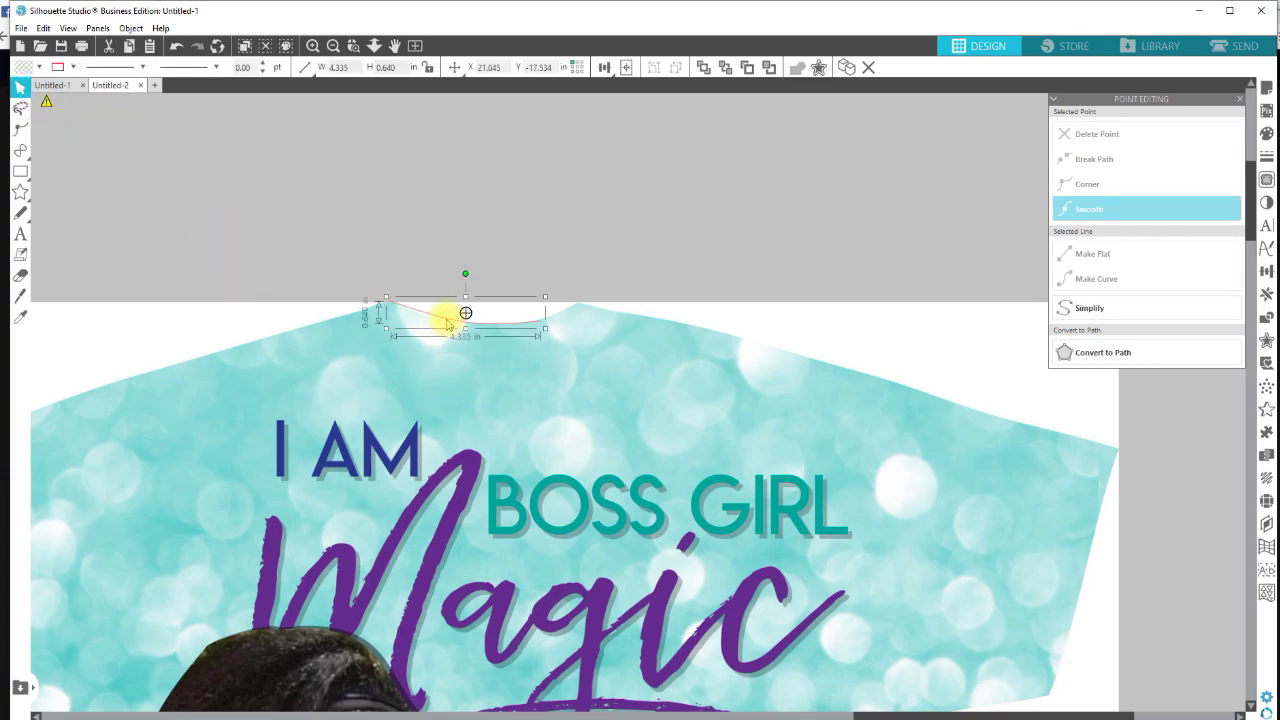
Make the neckline curve black, set its thickness to 1 pt and apply a tapered line style.
click(73, 67)
click(72, 88)
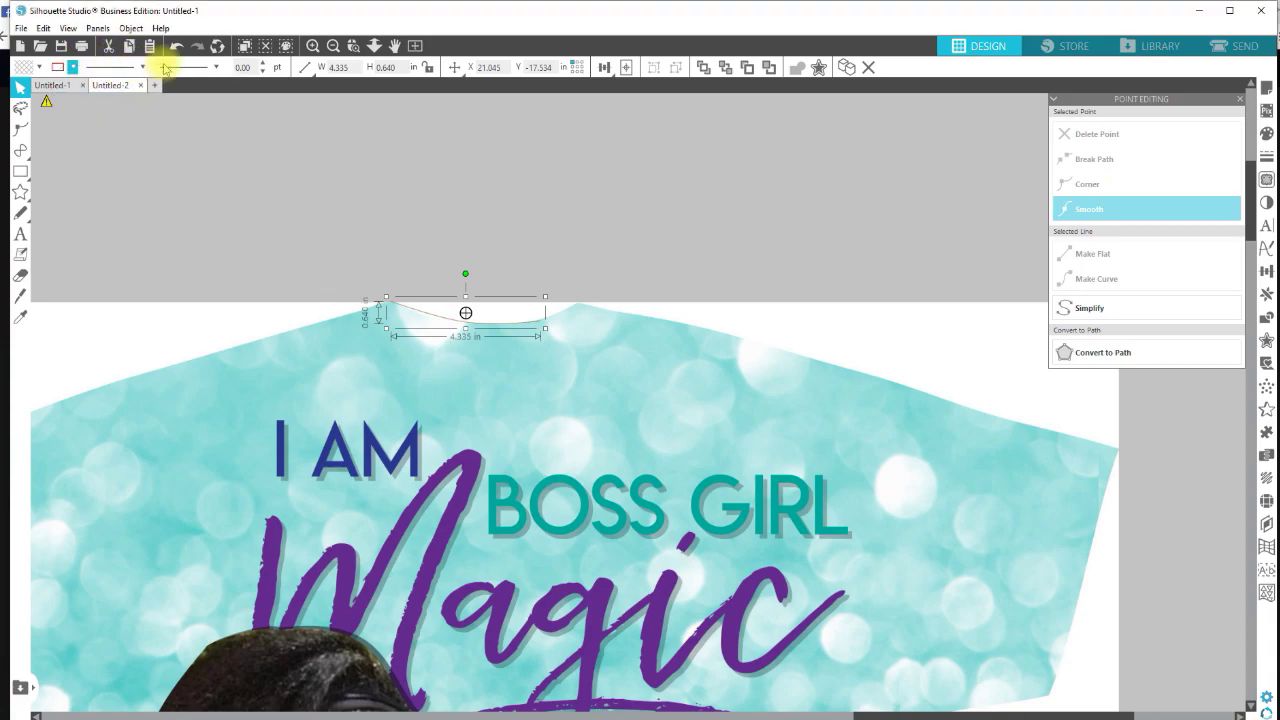
text(1)
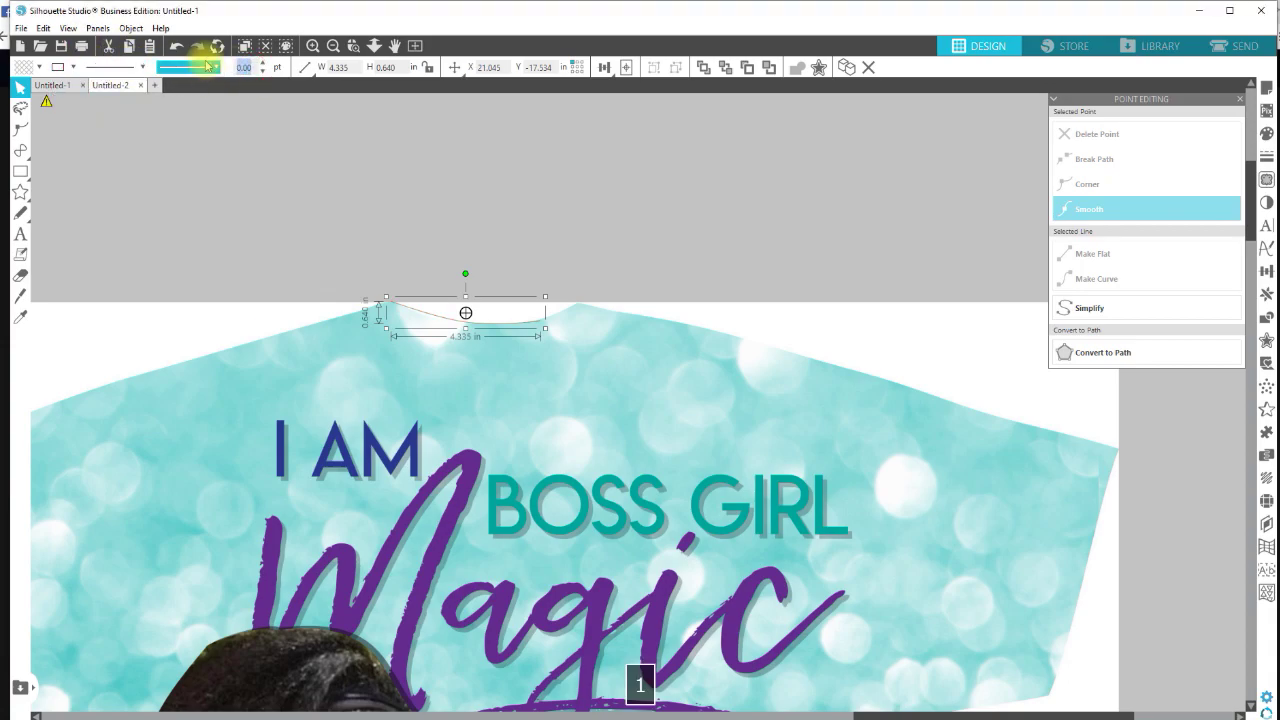
key(Return)
click(457, 257)
click(446, 318)
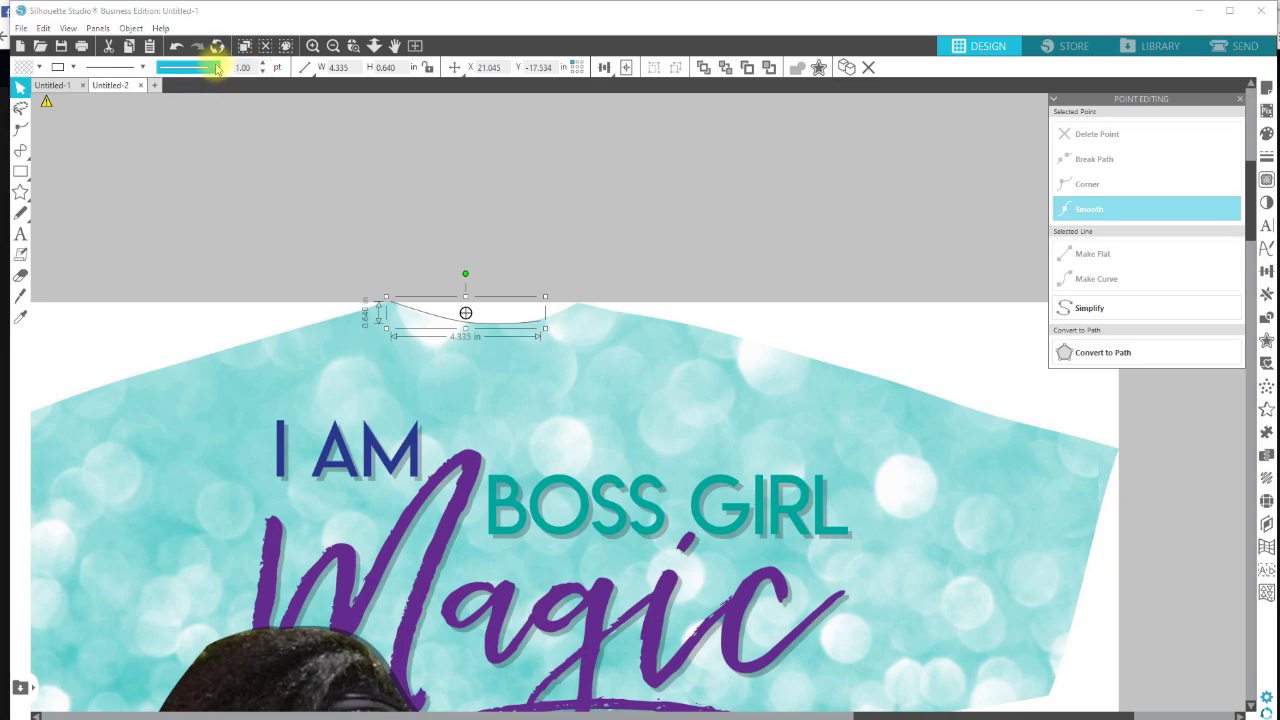
click(217, 68)
click(188, 106)
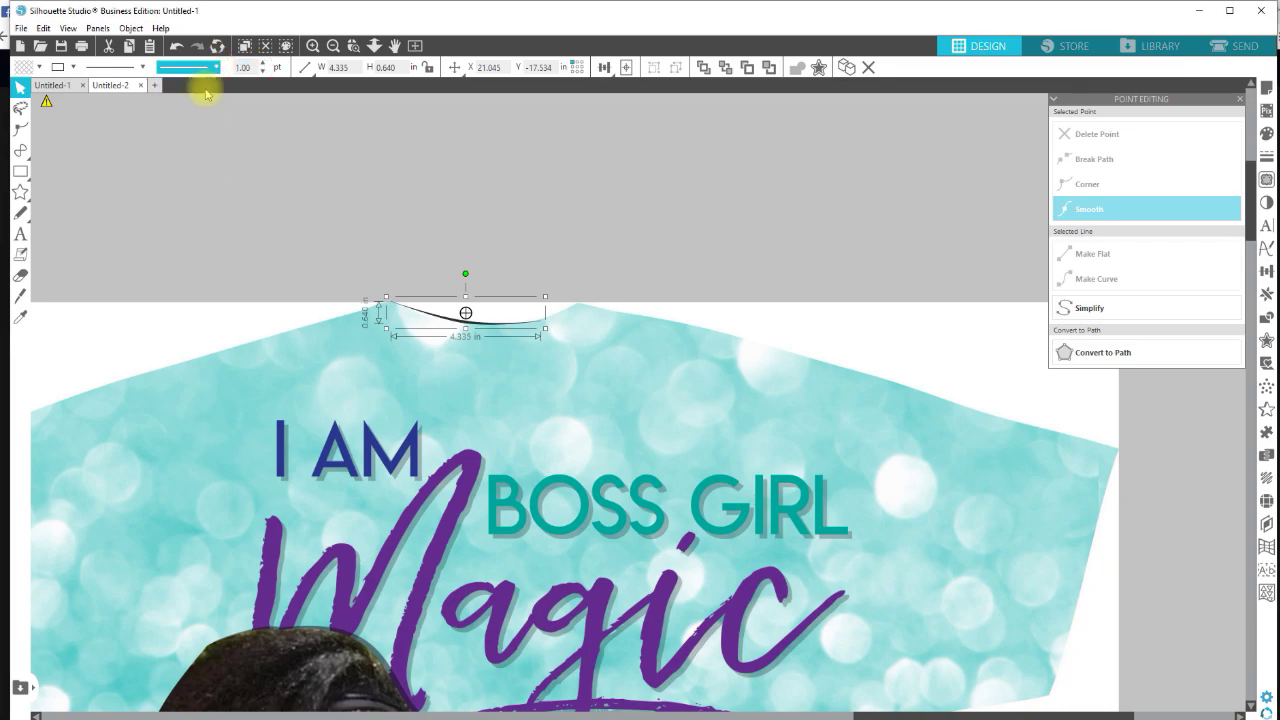
Apply an even-width line style to the black neckline curve, giving it a 2 pt thickness.
click(217, 68)
click(188, 96)
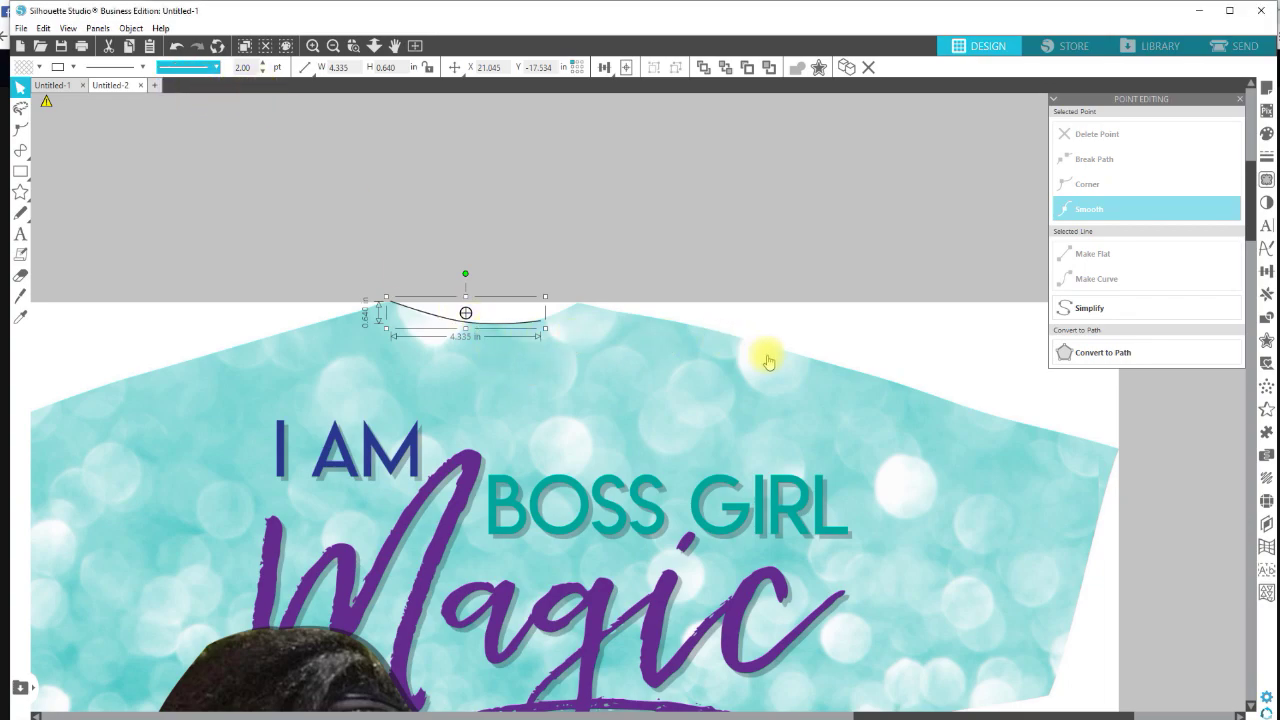
Draw a curve about 2.5 in wide along the shirt's shoulder edge, across the white spot right of the neckline.
click(20, 152)
click(82, 150)
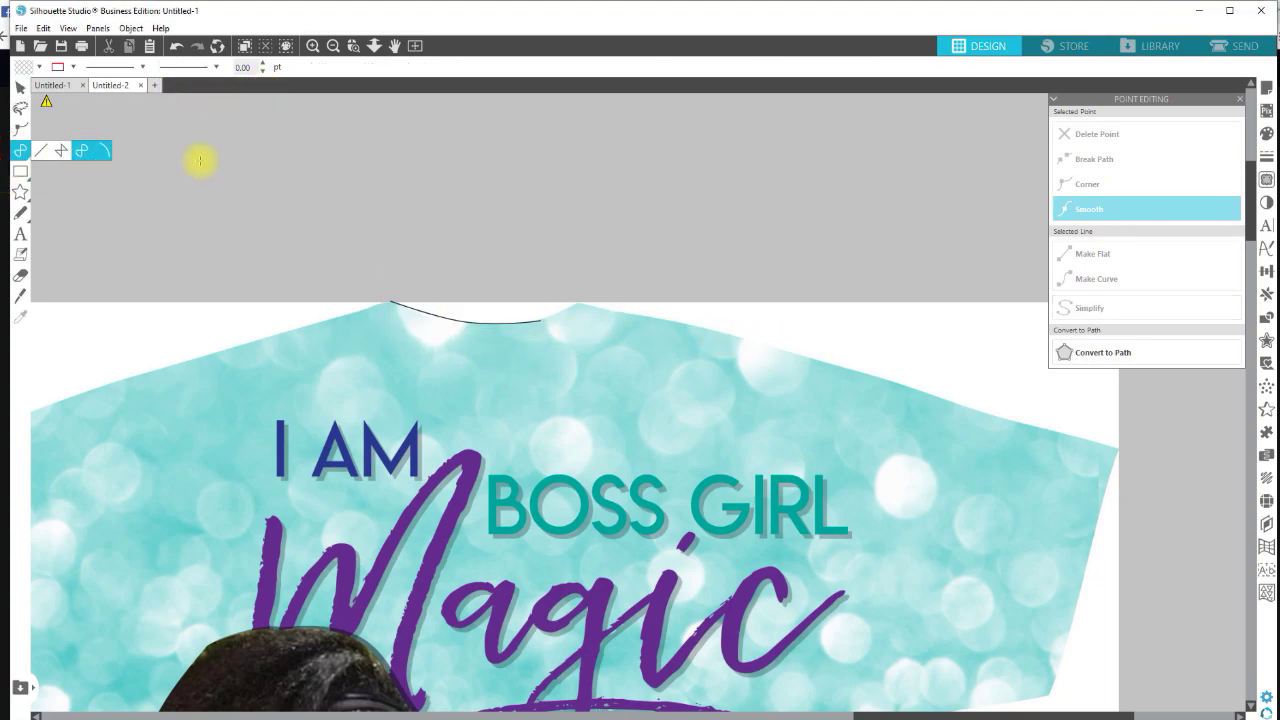
drag(729, 336, 783, 347)
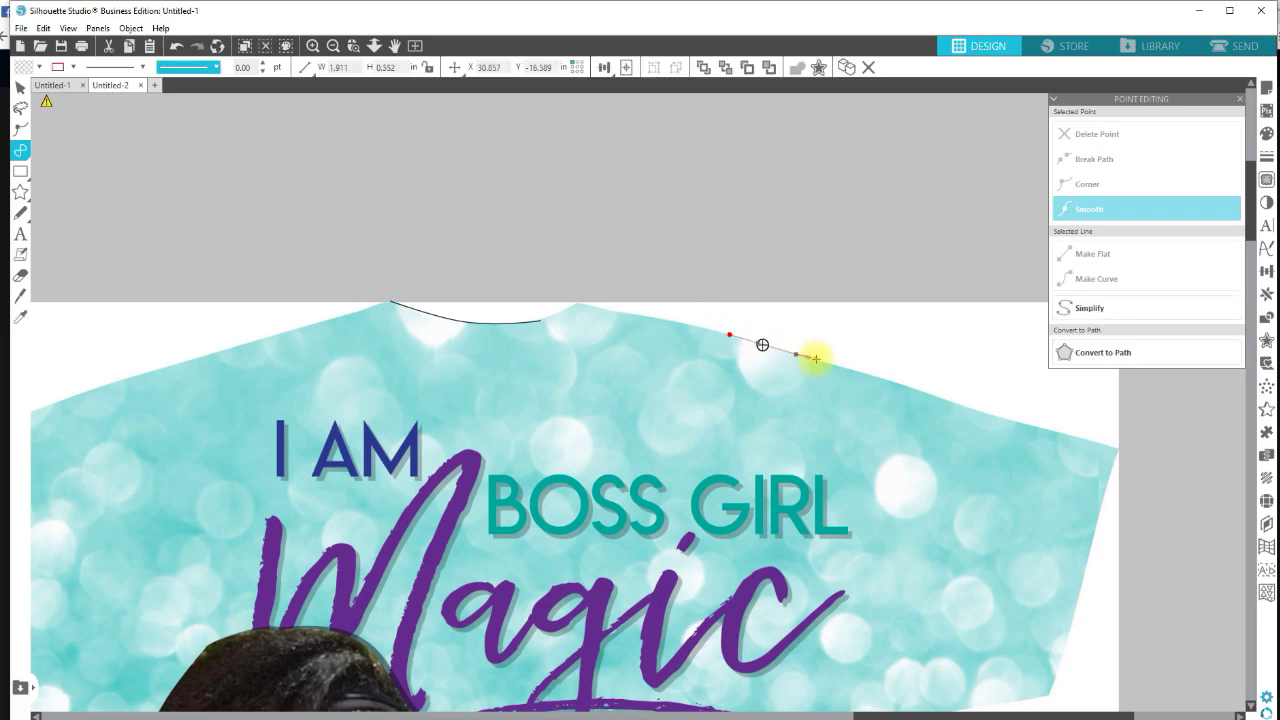
double_click(816, 358)
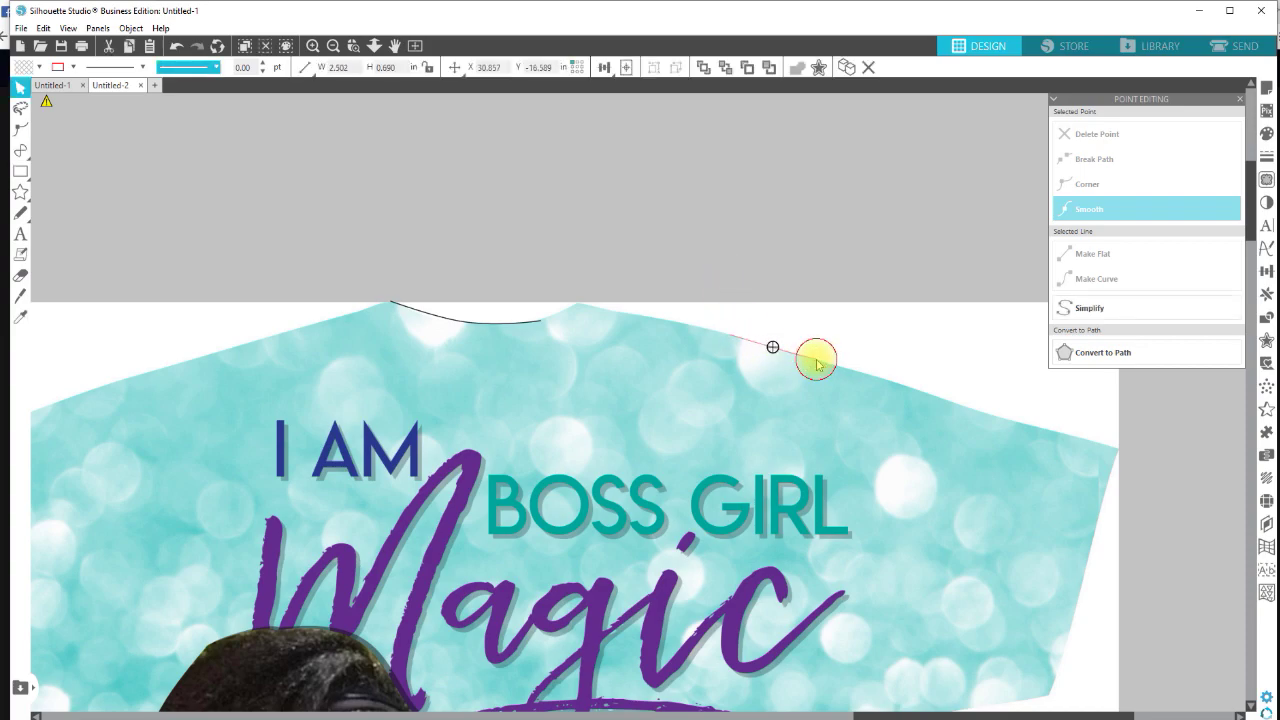
Make the shoulder curve black with a 1 pt thickness, and deselect it.
click(73, 67)
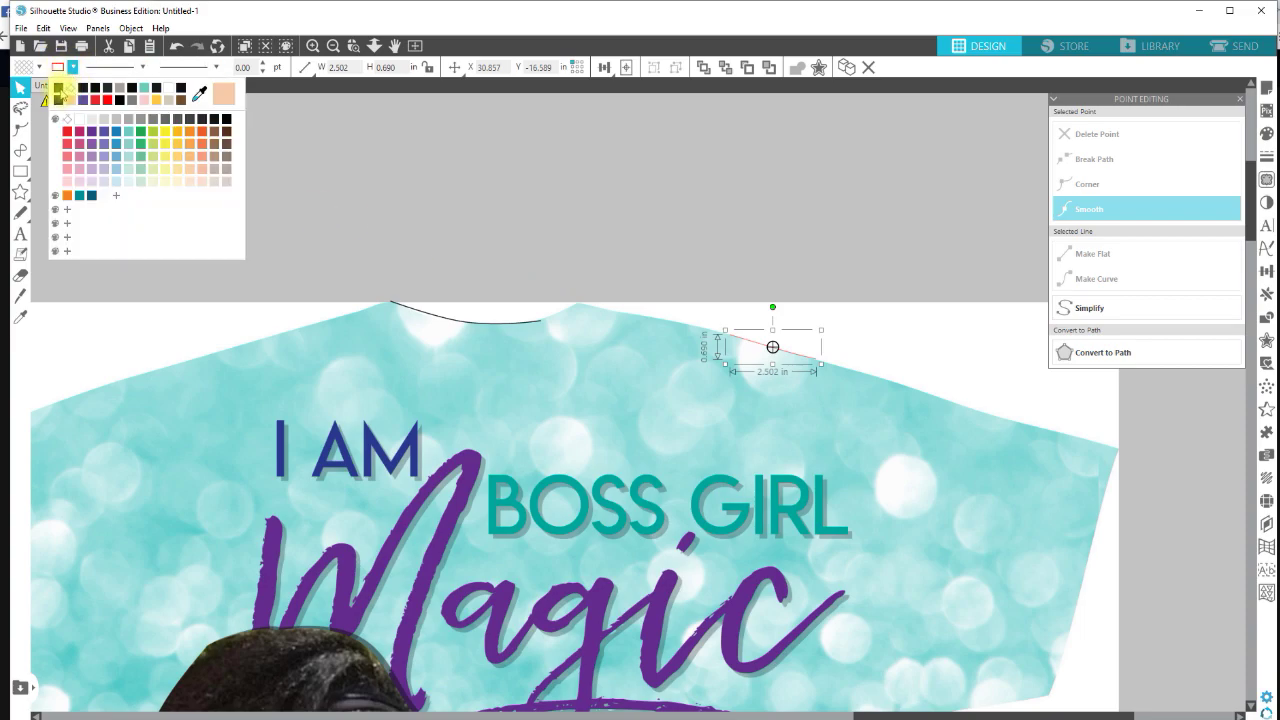
click(59, 91)
text(1)
key(Return)
click(540, 105)
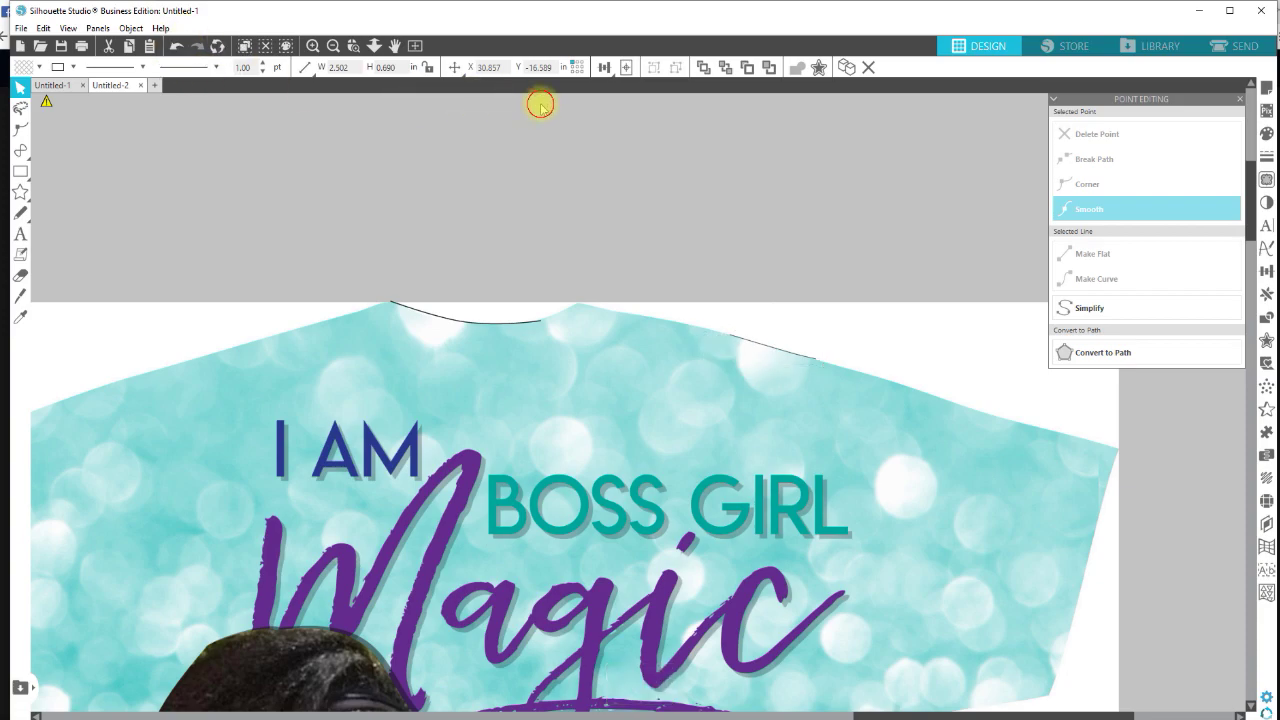
With nothing selected, set the default line thickness to 1 pt and the default line colour to black.
click(245, 67)
text(1)
key(Return)
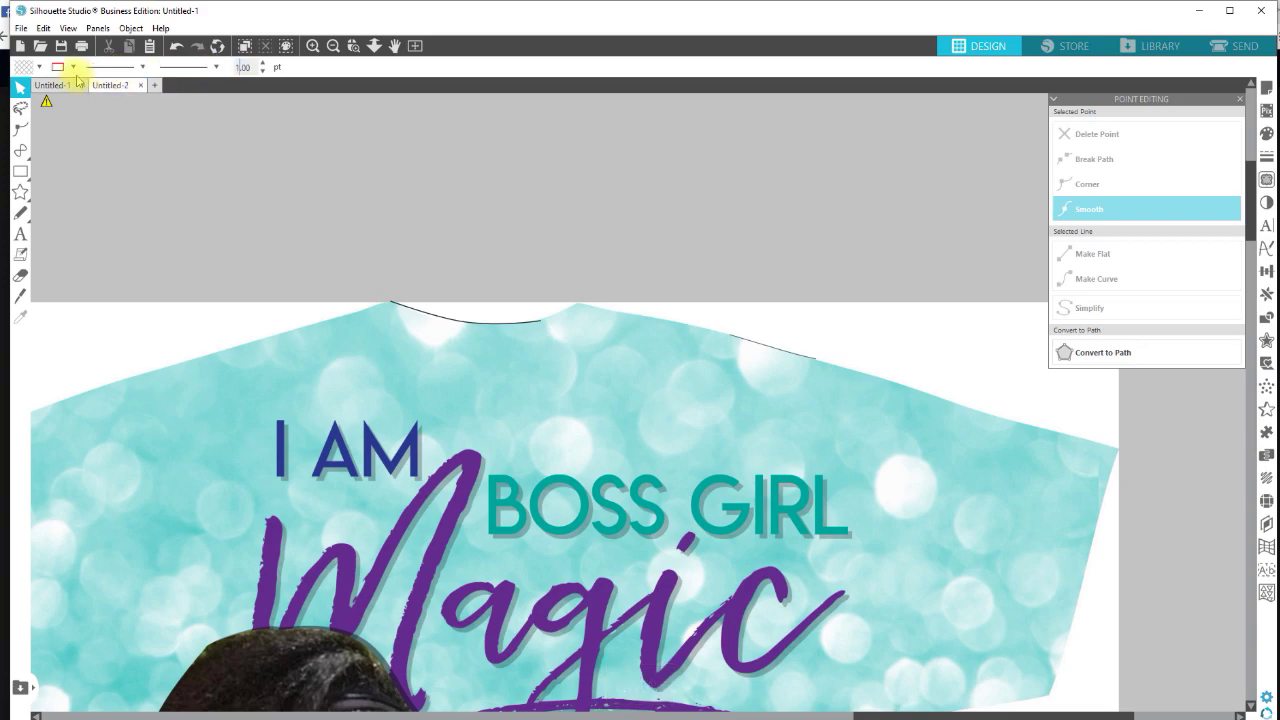
click(73, 67)
click(59, 100)
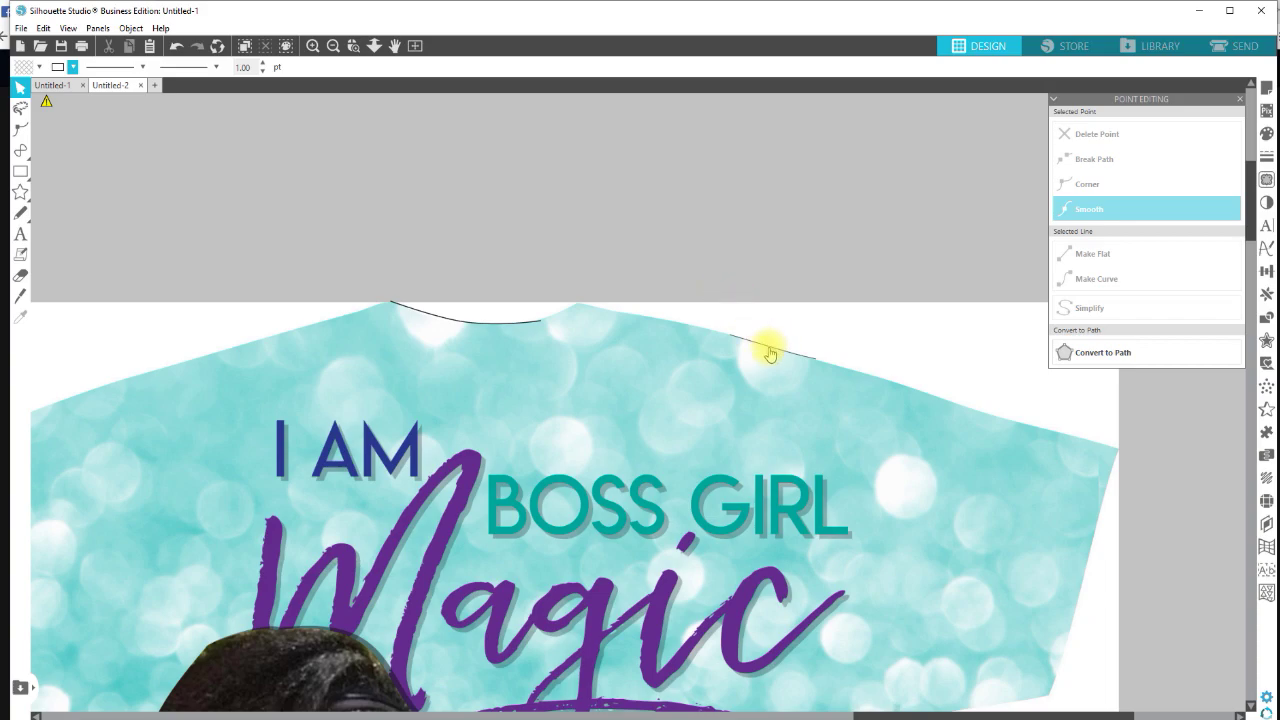
Move the first shoulder curve above the shirt and draw a replacement about 2.5 in wide along the same white edge spot.
drag(770, 352, 761, 262)
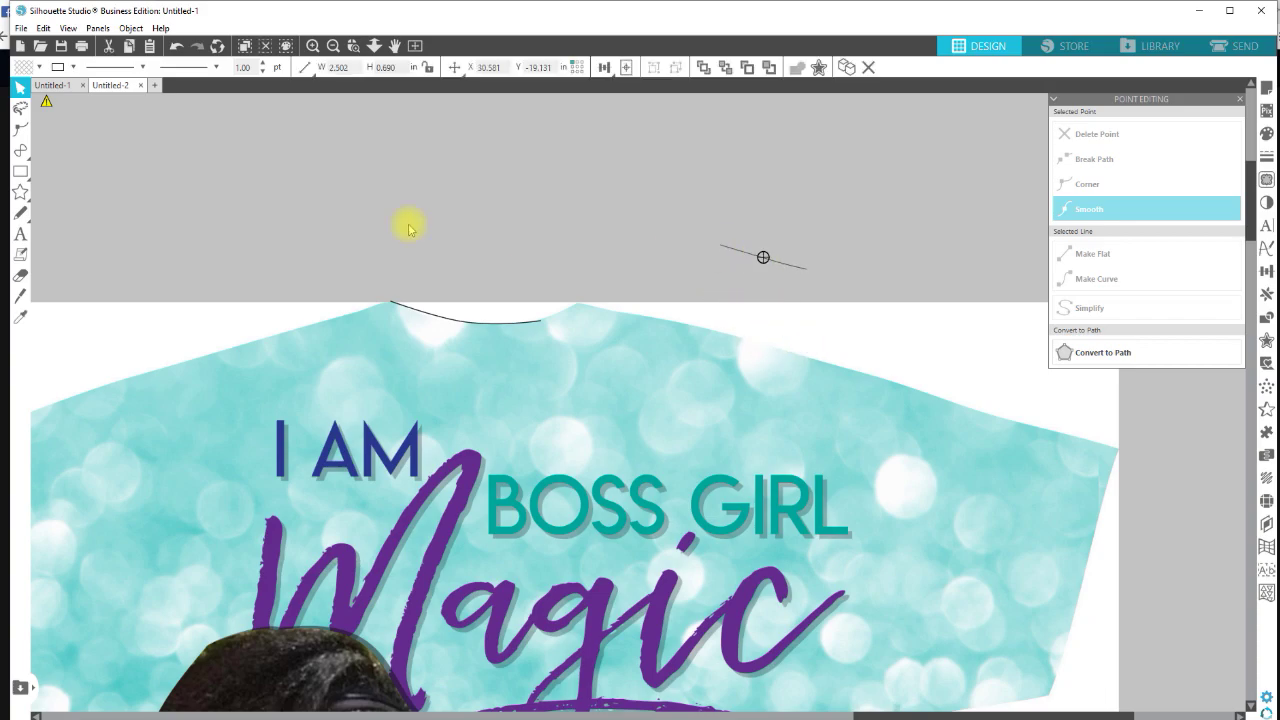
click(22, 151)
click(78, 150)
click(732, 334)
click(763, 344)
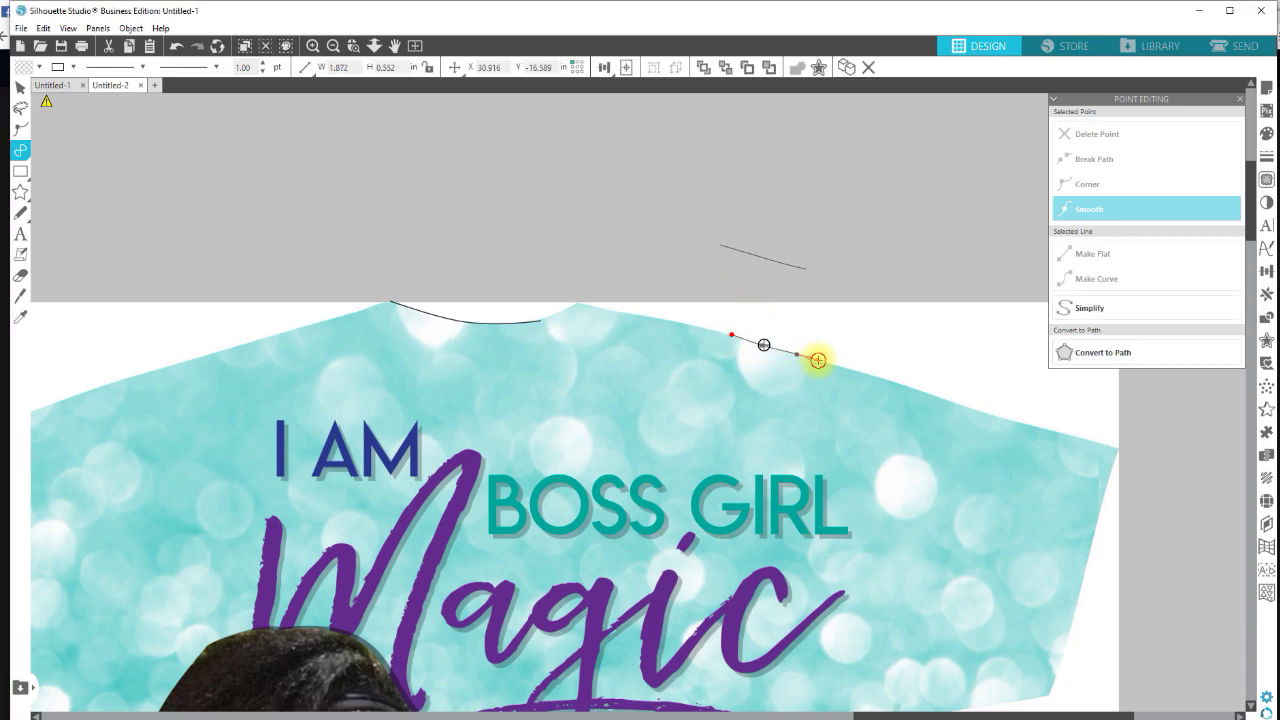
double_click(818, 359)
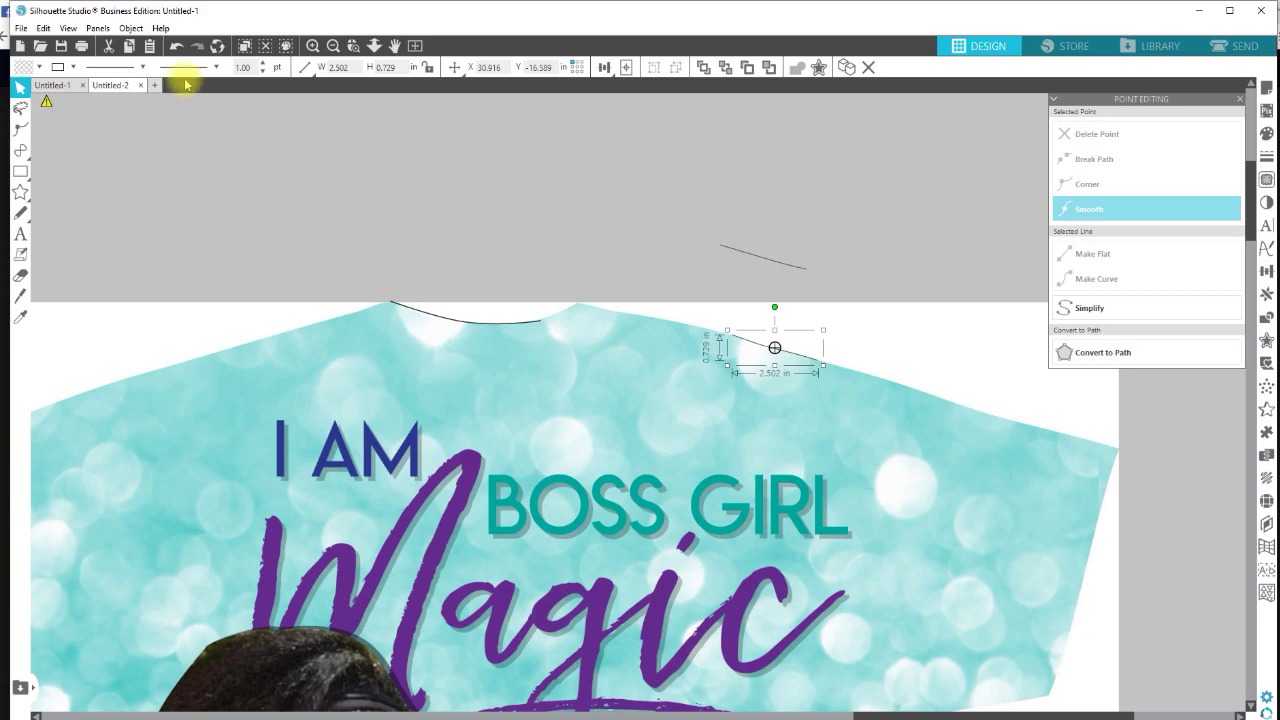
Keep the new shoulder curve's line solid and apply the same even-width profile, giving it a 2 pt thickness.
click(120, 66)
click(115, 110)
click(138, 67)
click(115, 86)
click(289, 157)
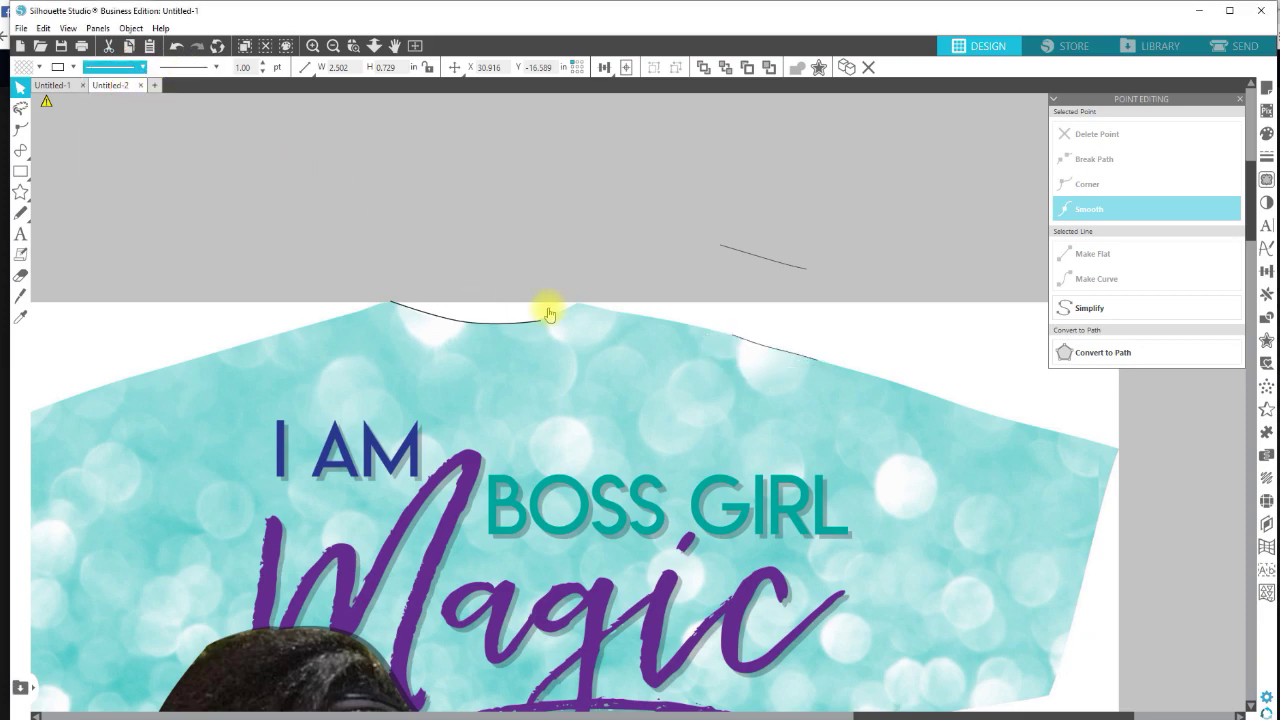
click(735, 340)
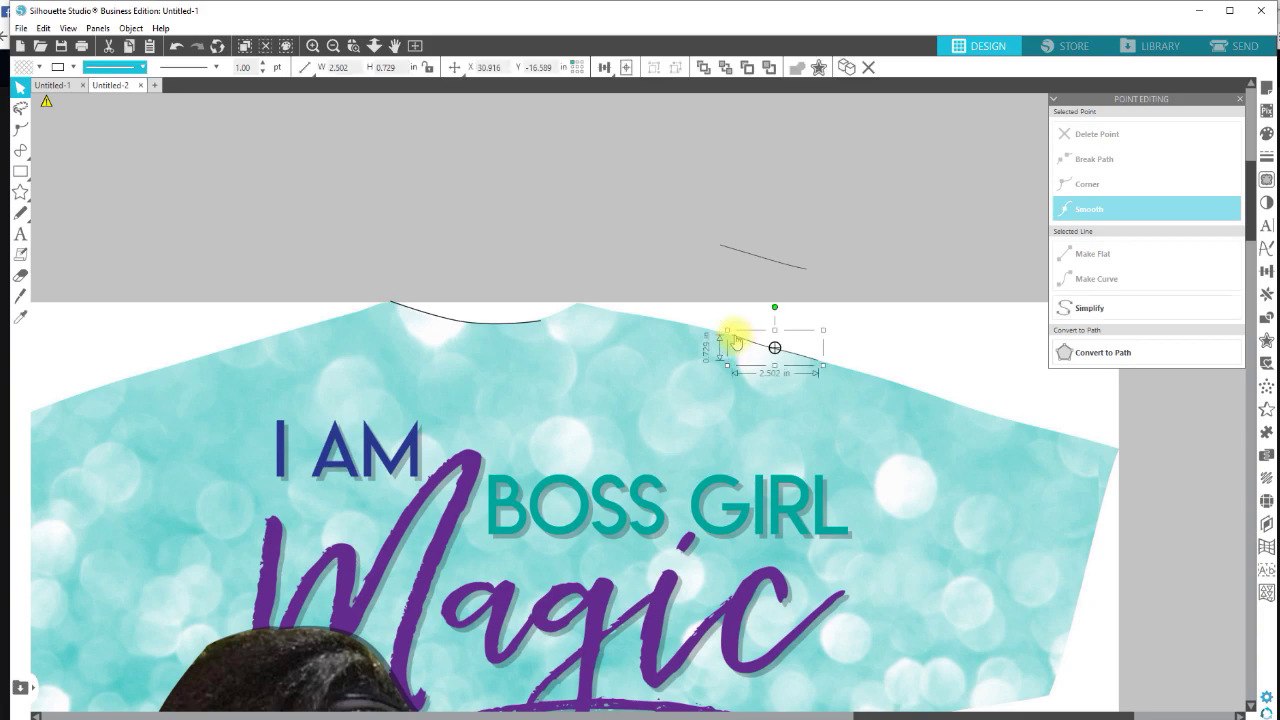
click(188, 67)
click(187, 70)
click(187, 68)
click(188, 110)
click(187, 67)
click(187, 88)
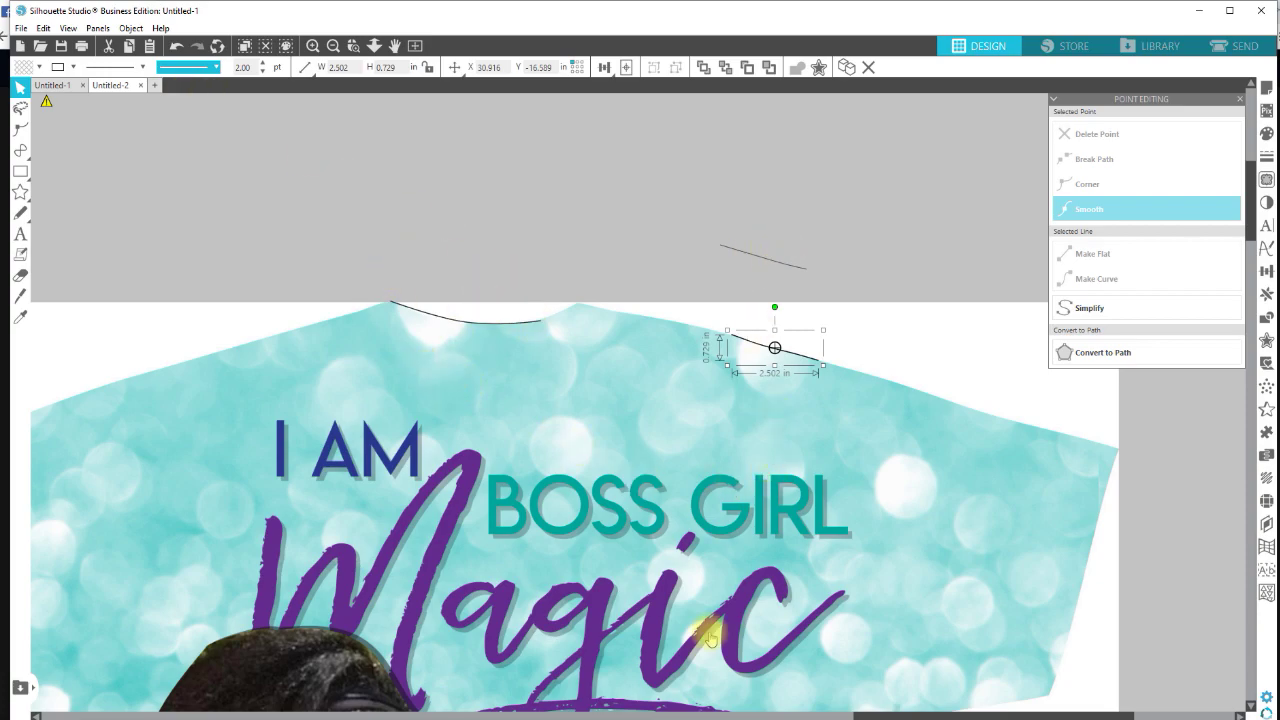
Draw a black curve about 3.9 in wide along the lower edge of the shirt's left sleeve, over its white spots.
key(space)
drag(588, 653, 697, 334)
drag(523, 684, 523, 414)
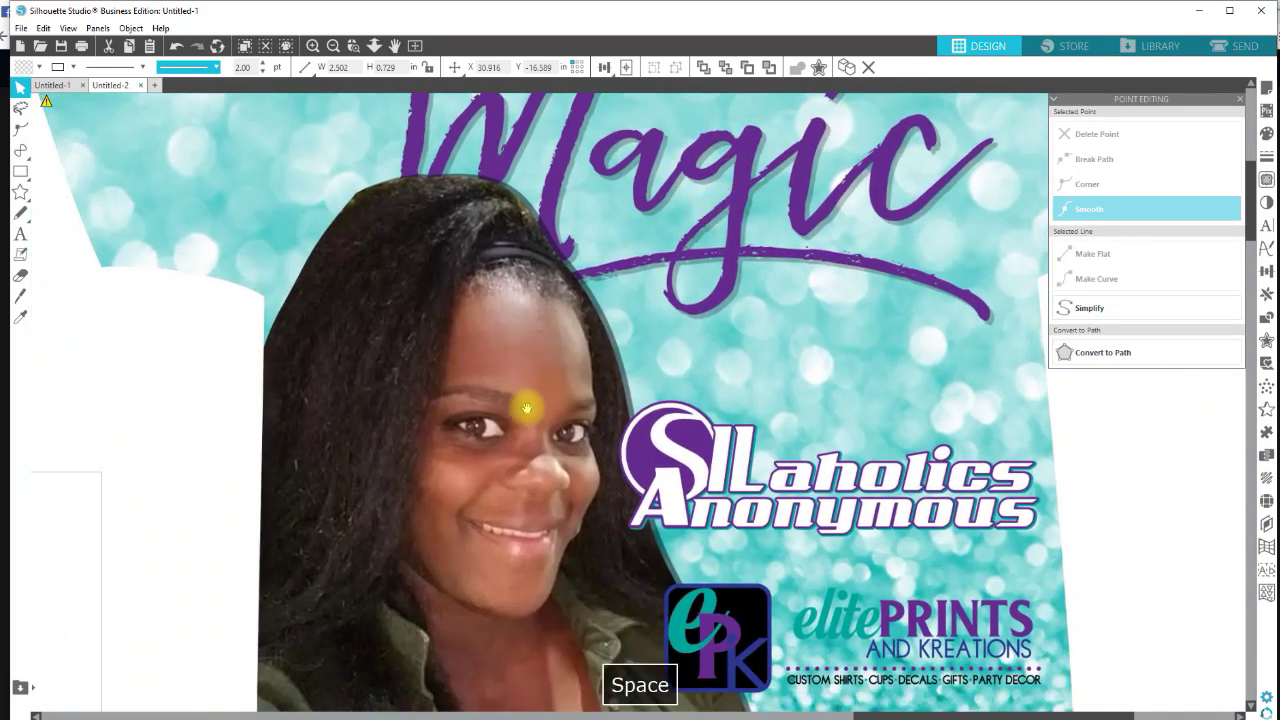
drag(466, 566, 478, 505)
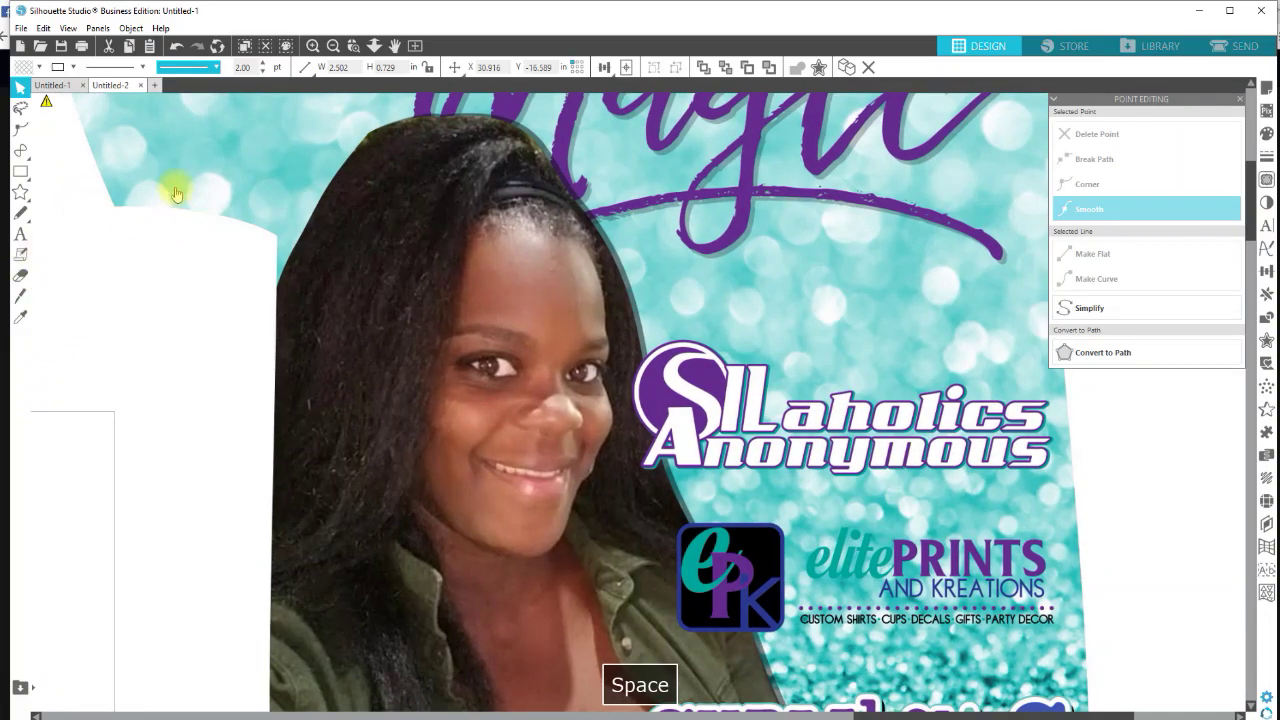
mouse_move(20, 149)
click(82, 149)
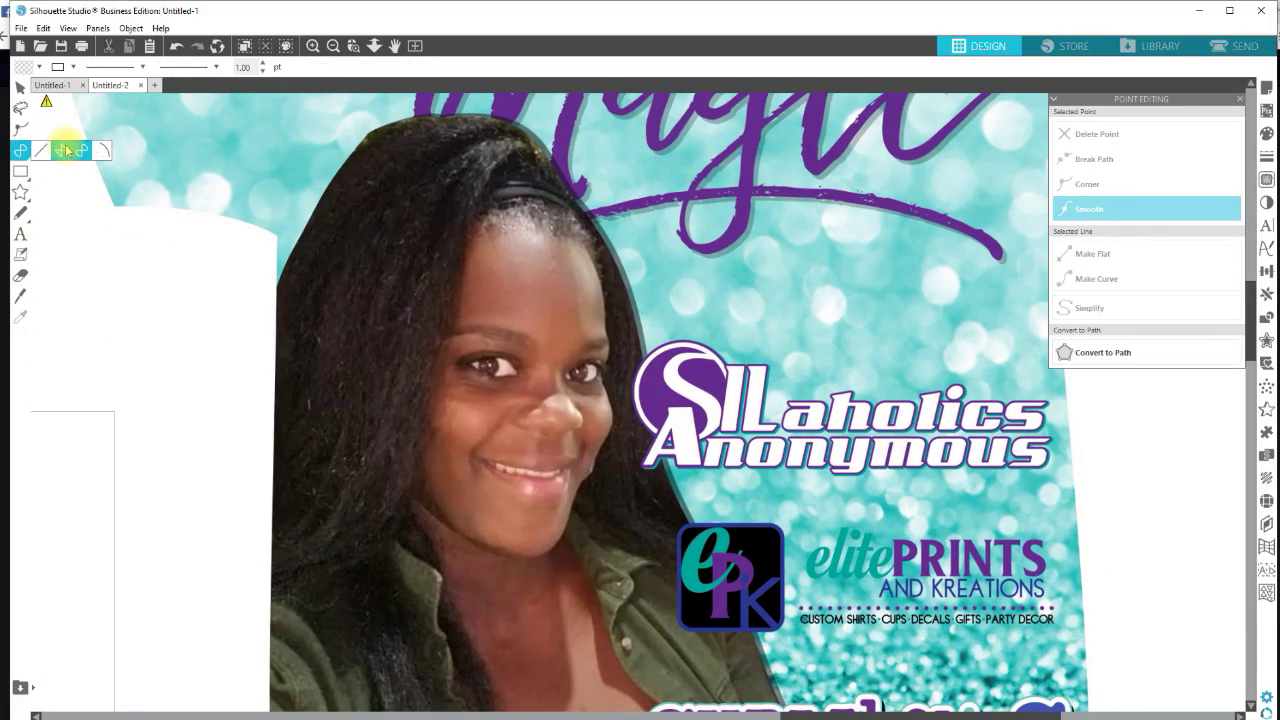
click(116, 206)
click(157, 205)
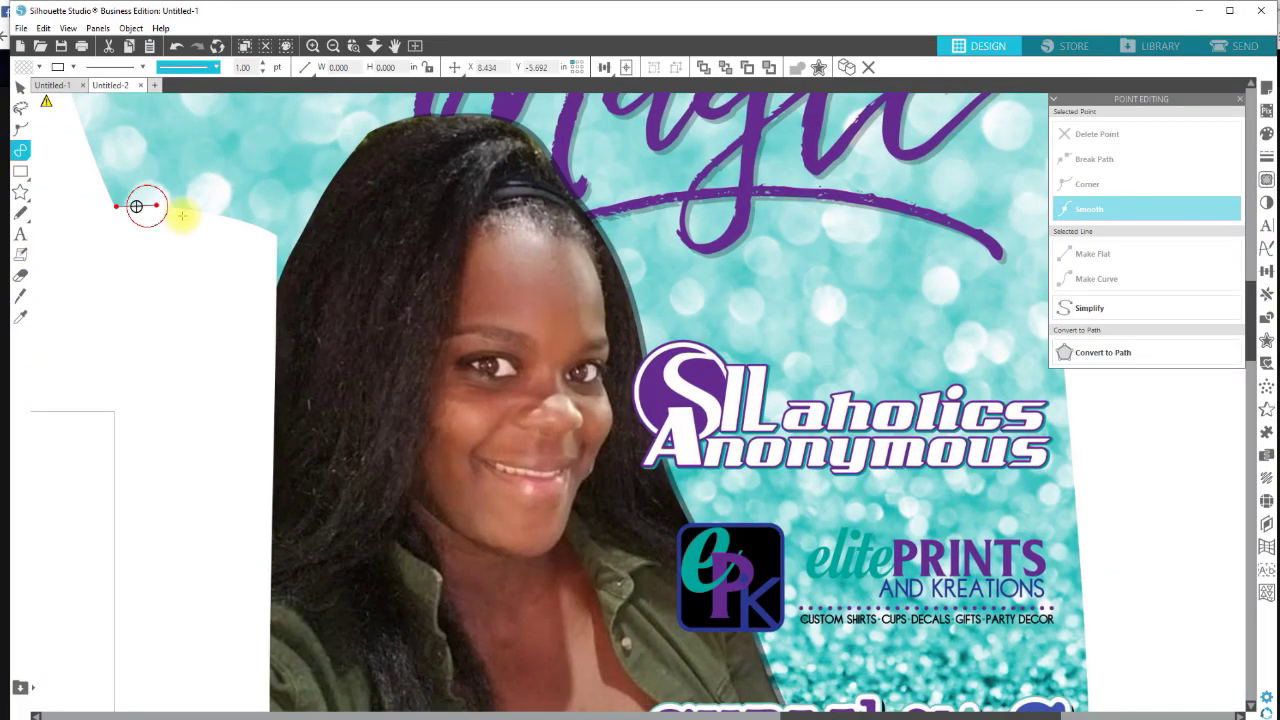
click(198, 209)
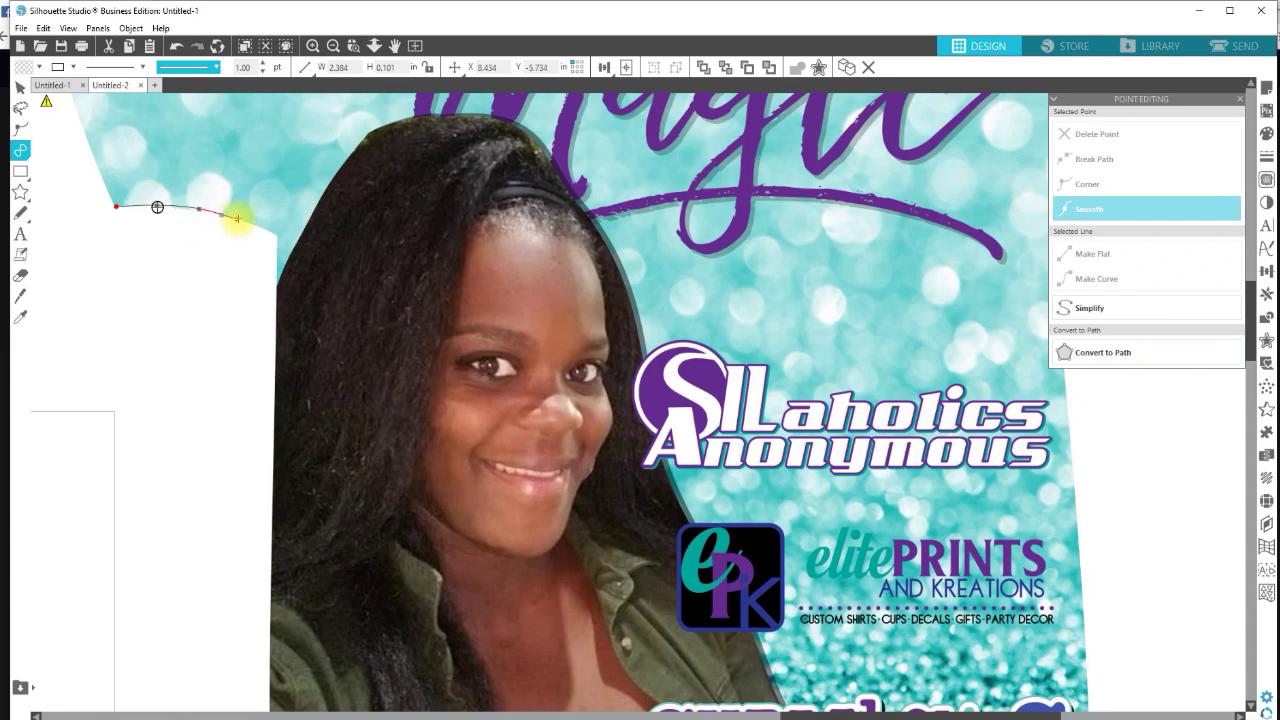
click(238, 217)
double_click(206, 217)
click(195, 213)
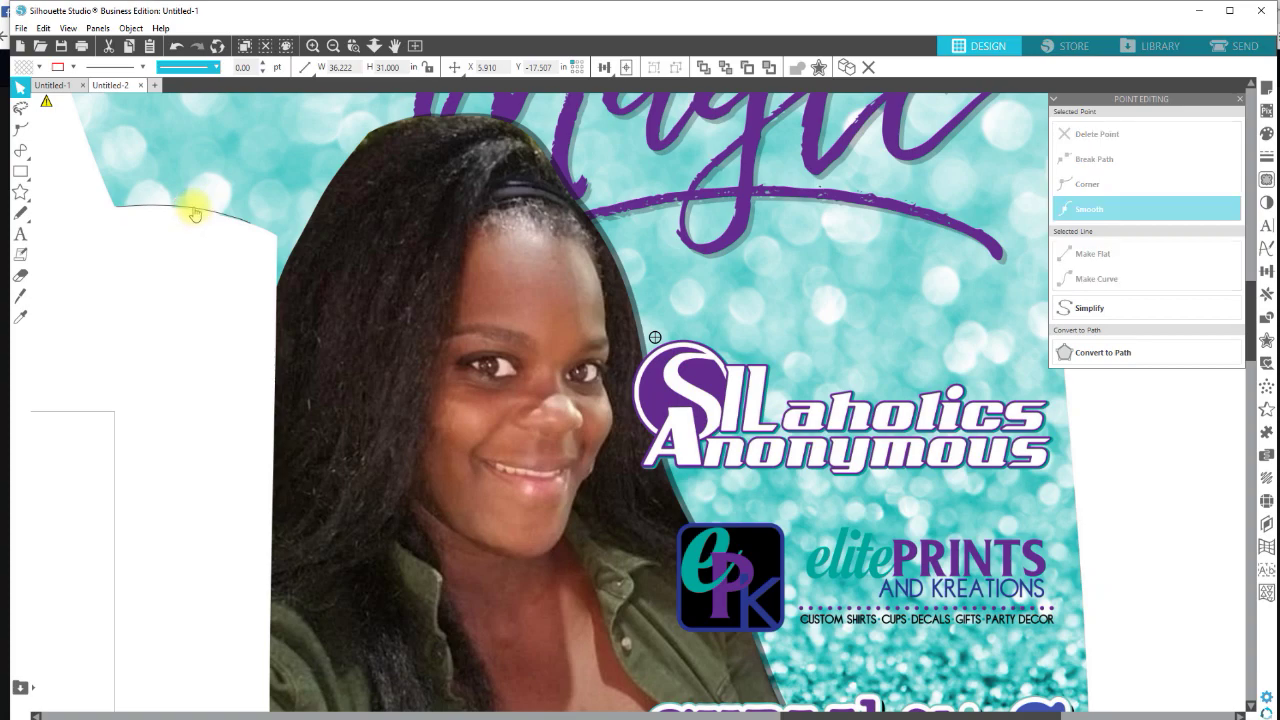
click(195, 213)
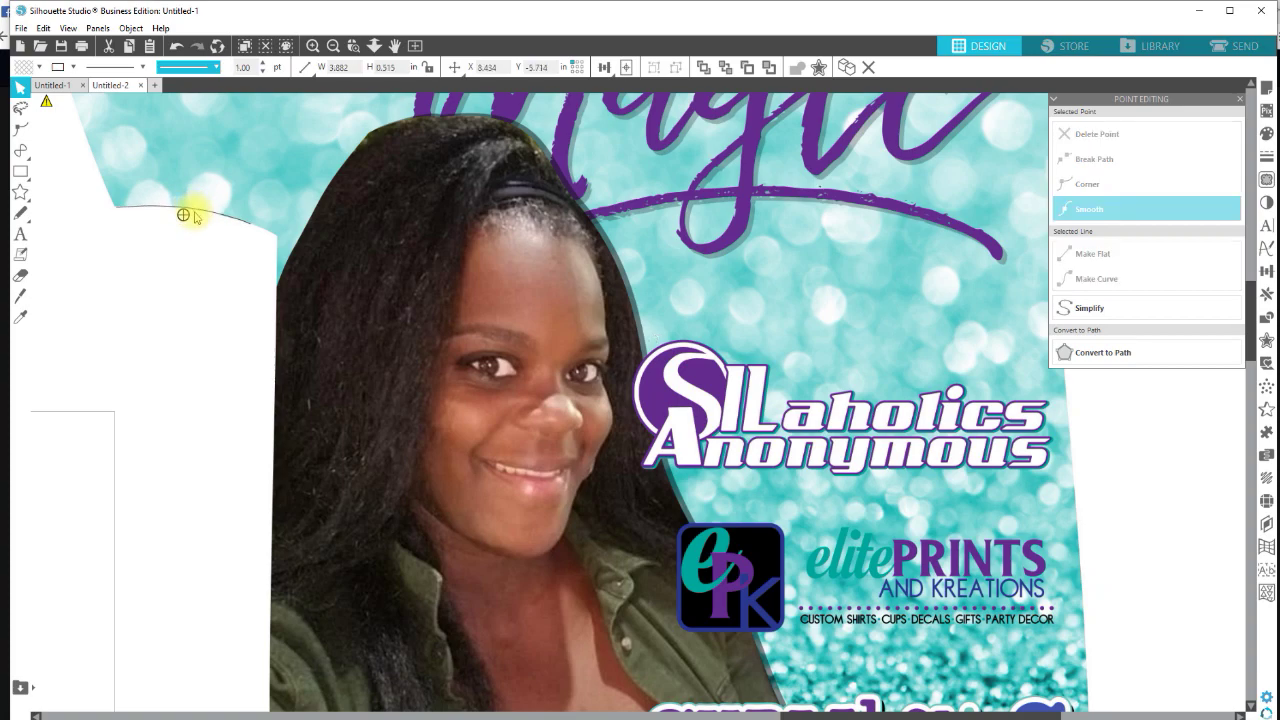
Start a trace and select an area about 42.3 in wide around the whole merged shirt image.
click(373, 45)
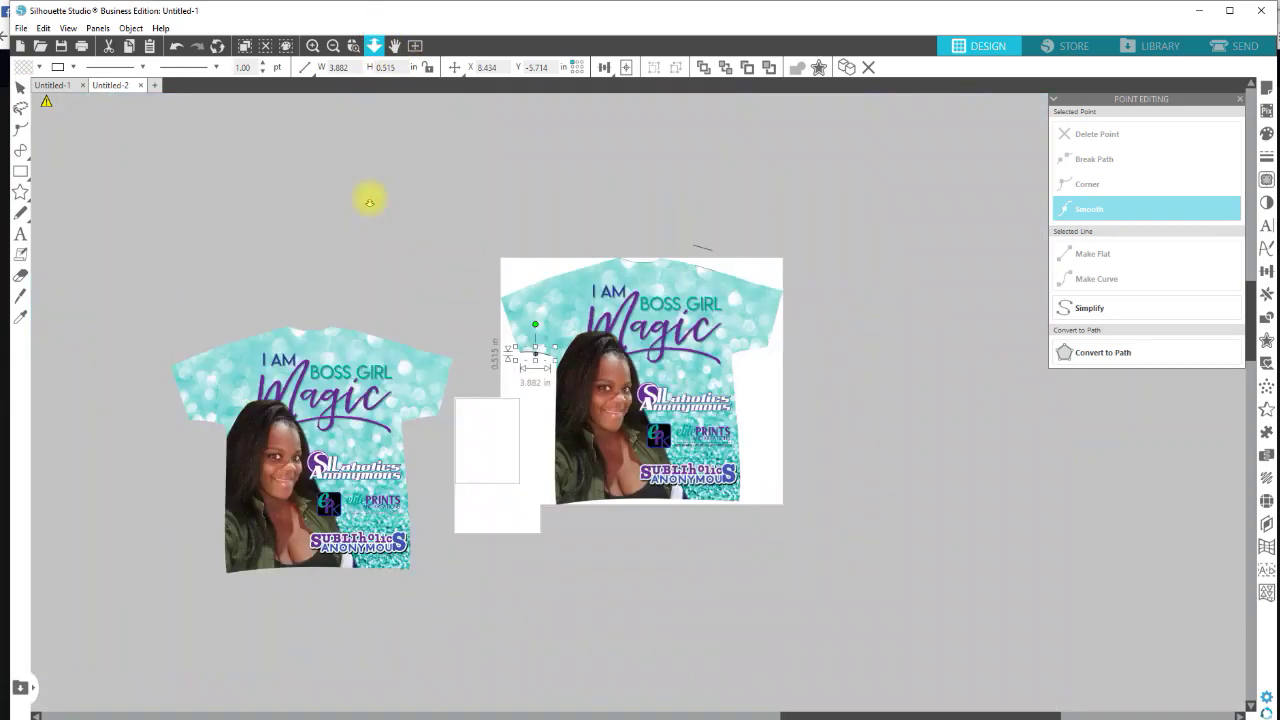
click(727, 209)
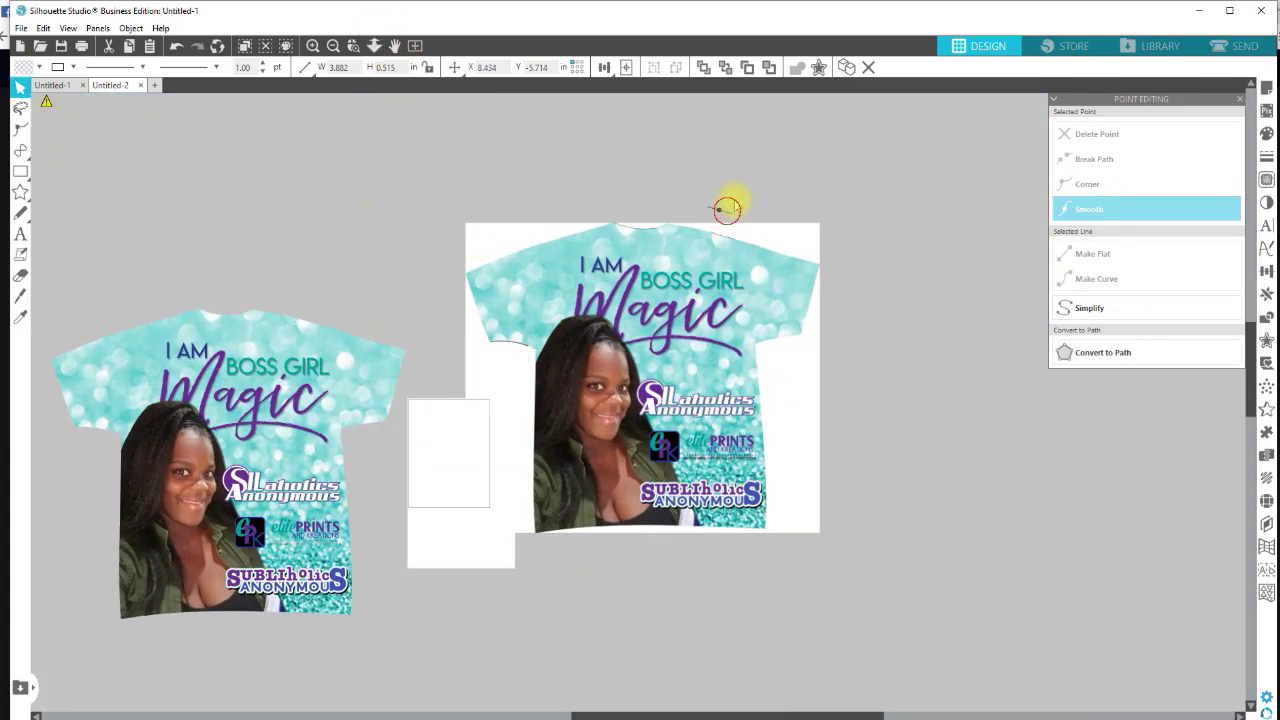
click(1267, 180)
click(1108, 157)
mouse_move(443, 194)
mouse_down()
mouse_move(534, 180)
mouse_move(772, 492)
mouse_up()
drag(795, 541, 857, 585)
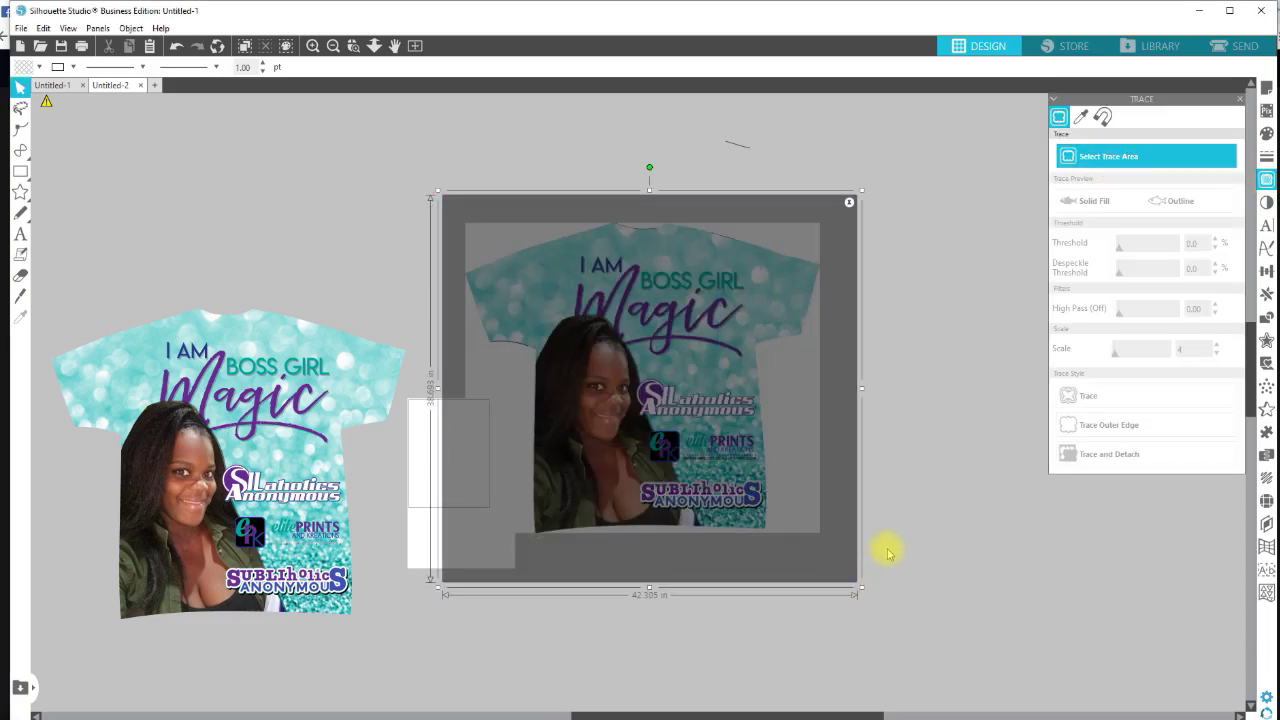
Preview the trace as a solid fill, set the threshold to 99%, and trace and detach the shirt.
click(1088, 207)
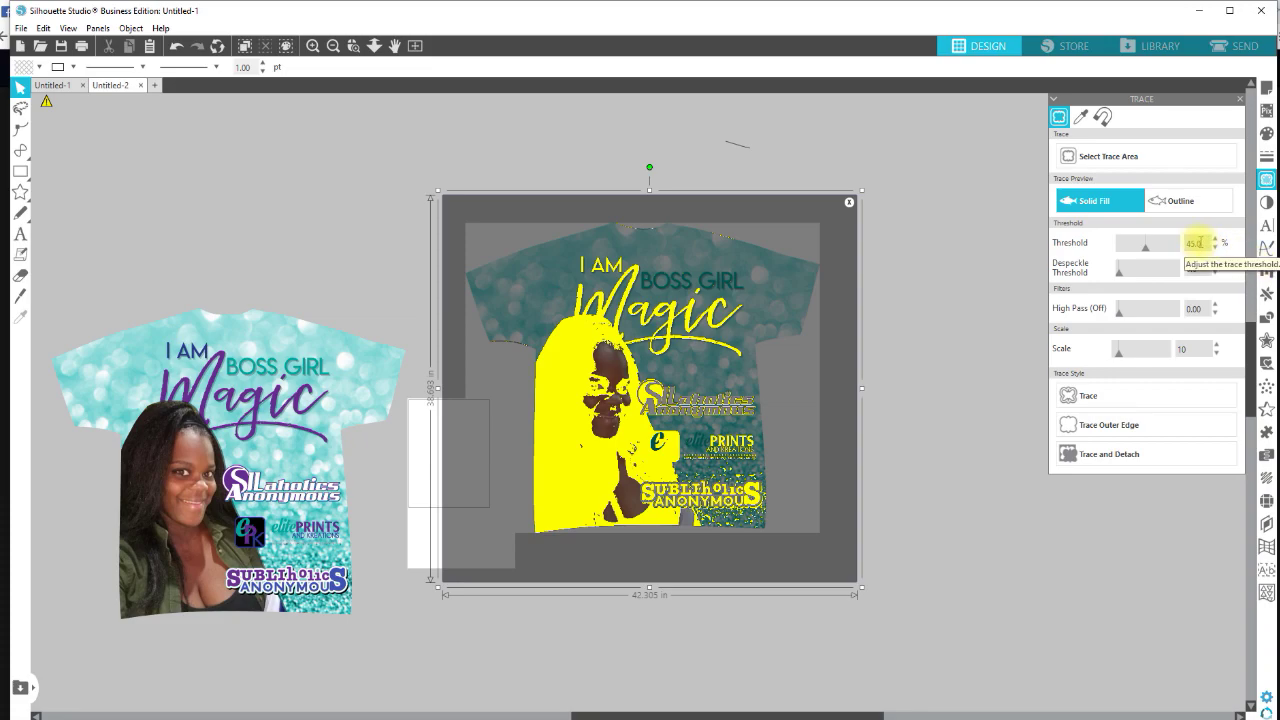
mouse_move(1143, 250)
mouse_down()
mouse_move(1163, 243)
mouse_move(1181, 261)
mouse_up()
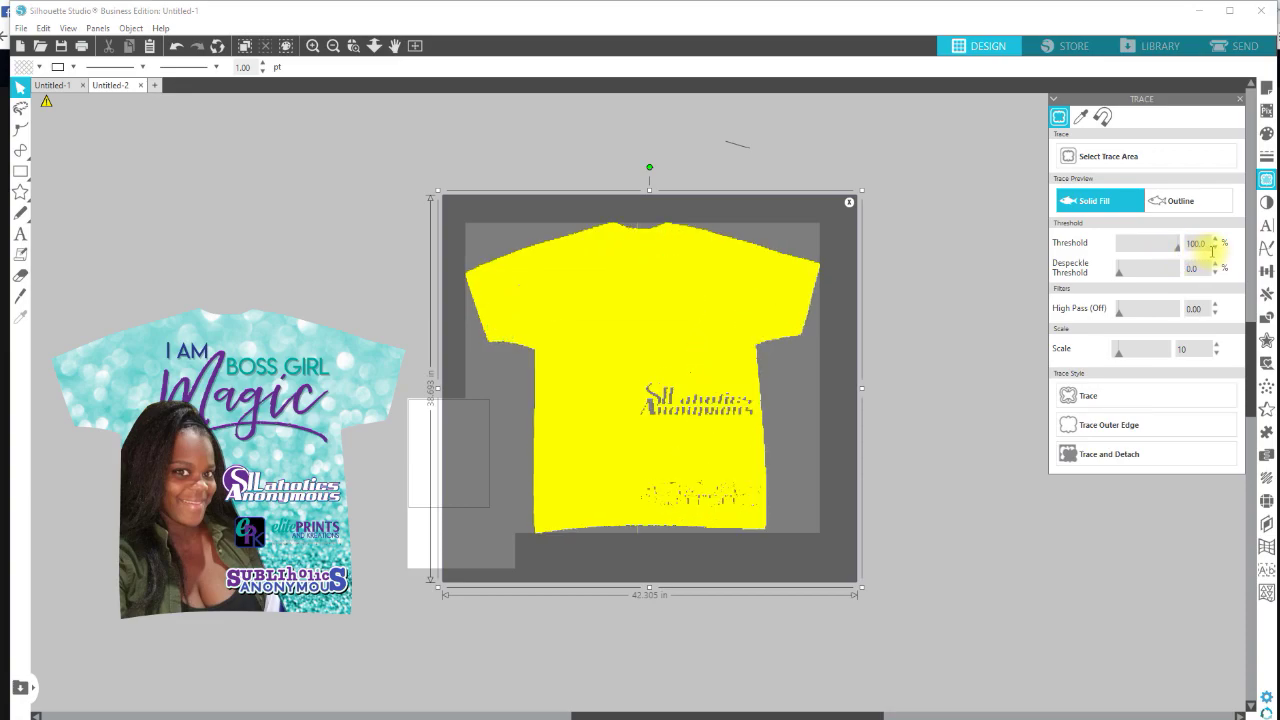
click(1216, 248)
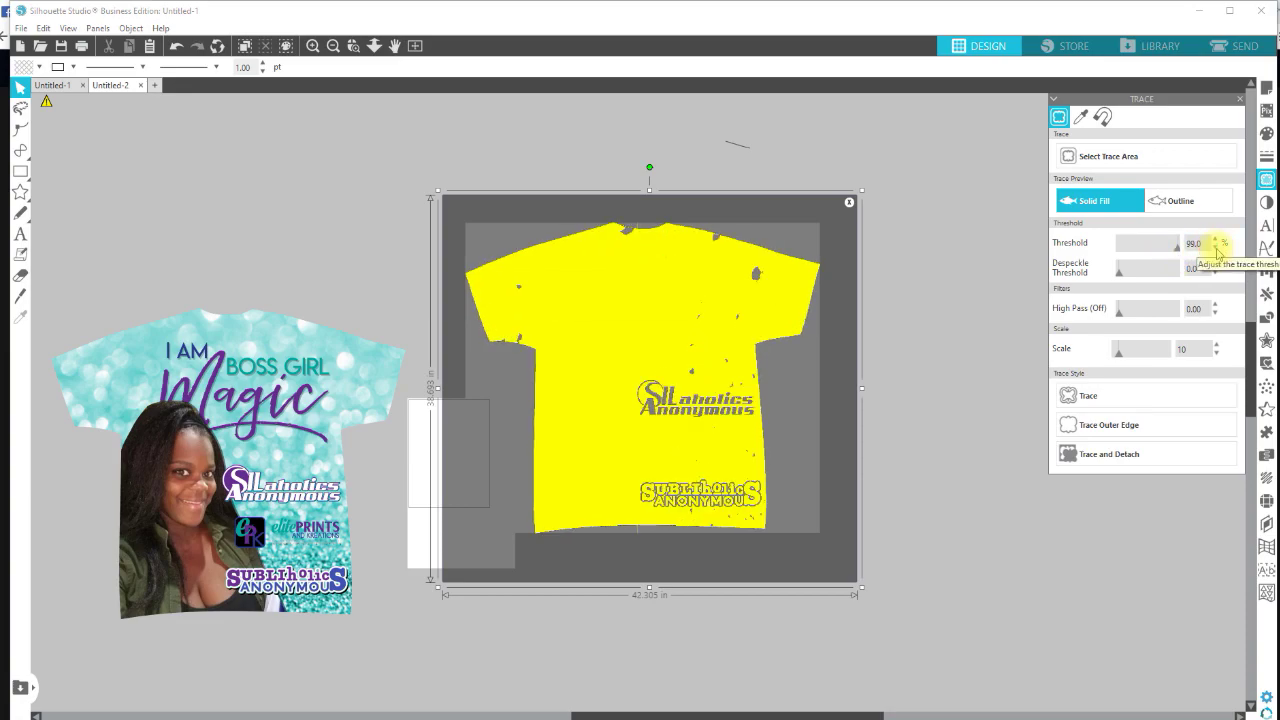
click(1105, 455)
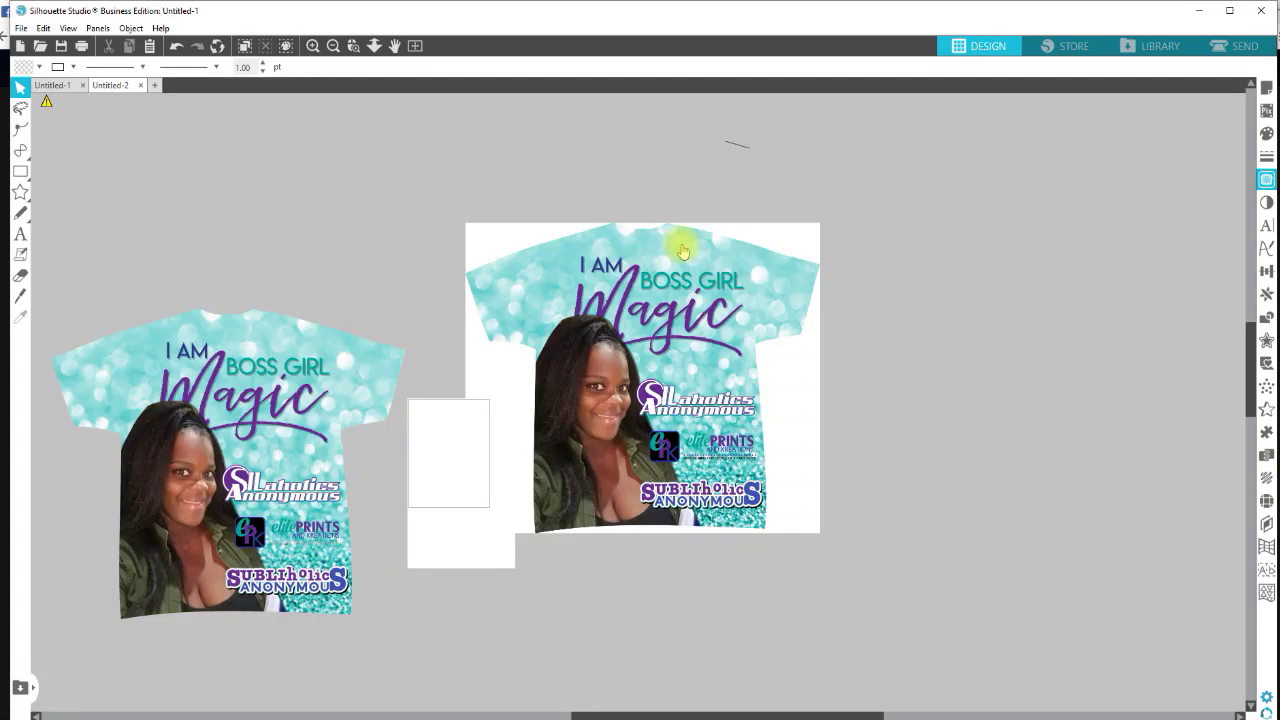
Move the detached shirt off its white background, and delete the leftover background and the other leftover pieces.
click(746, 214)
click(779, 246)
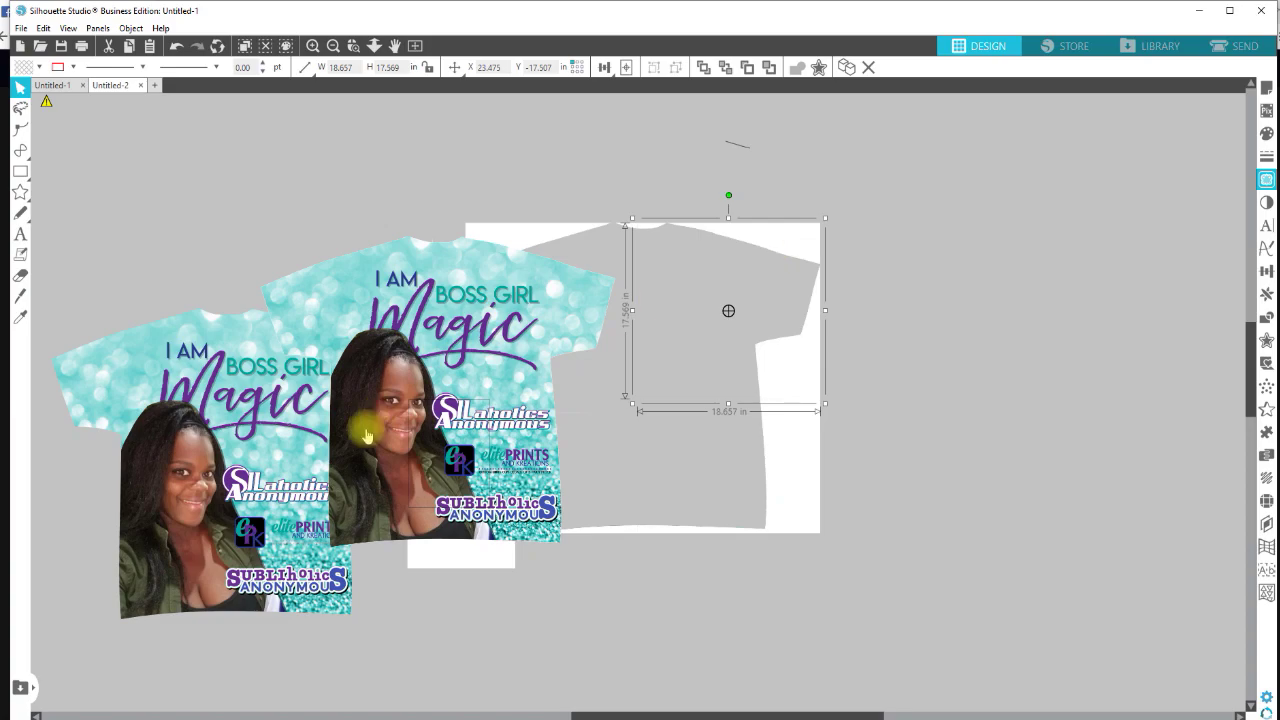
drag(569, 397, 878, 411)
click(709, 491)
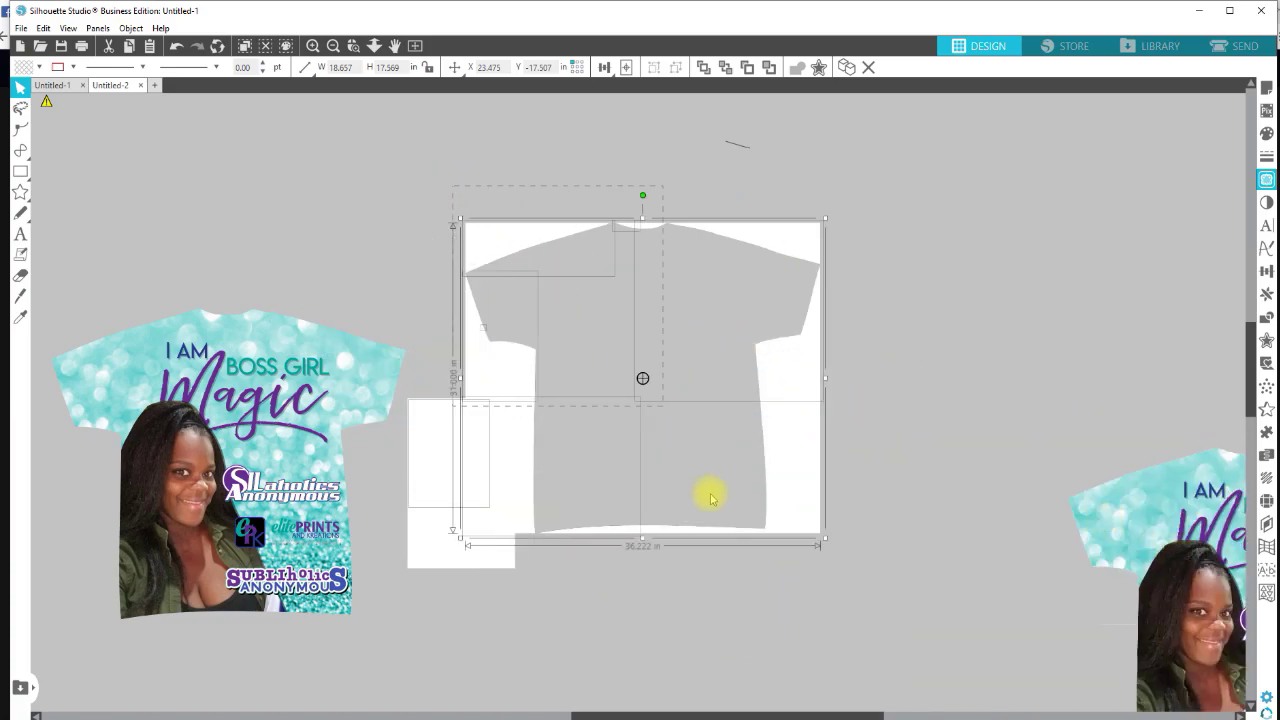
key(Delete)
Delete the spare shoulder curve above the page and move the detached shirt back beside the page.
mouse_move(1075, 418)
mouse_down()
mouse_move(557, 153)
mouse_move(500, 155)
mouse_up()
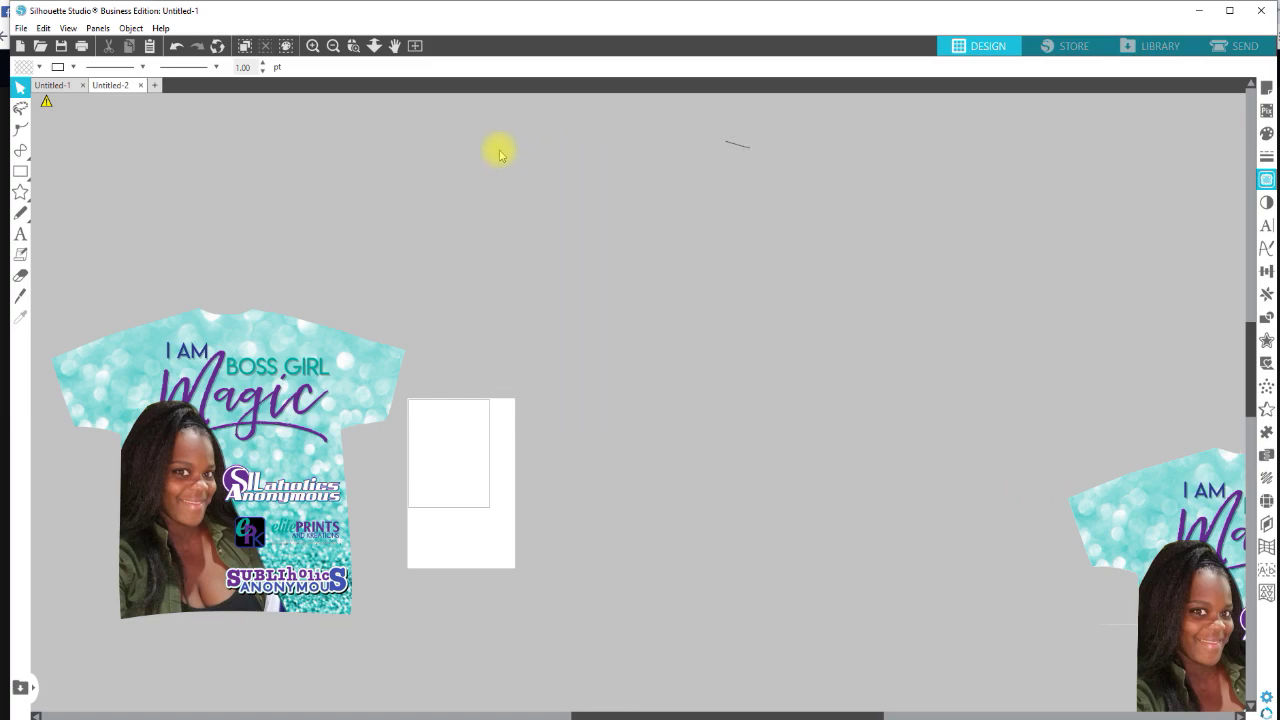
drag(432, 125, 921, 295)
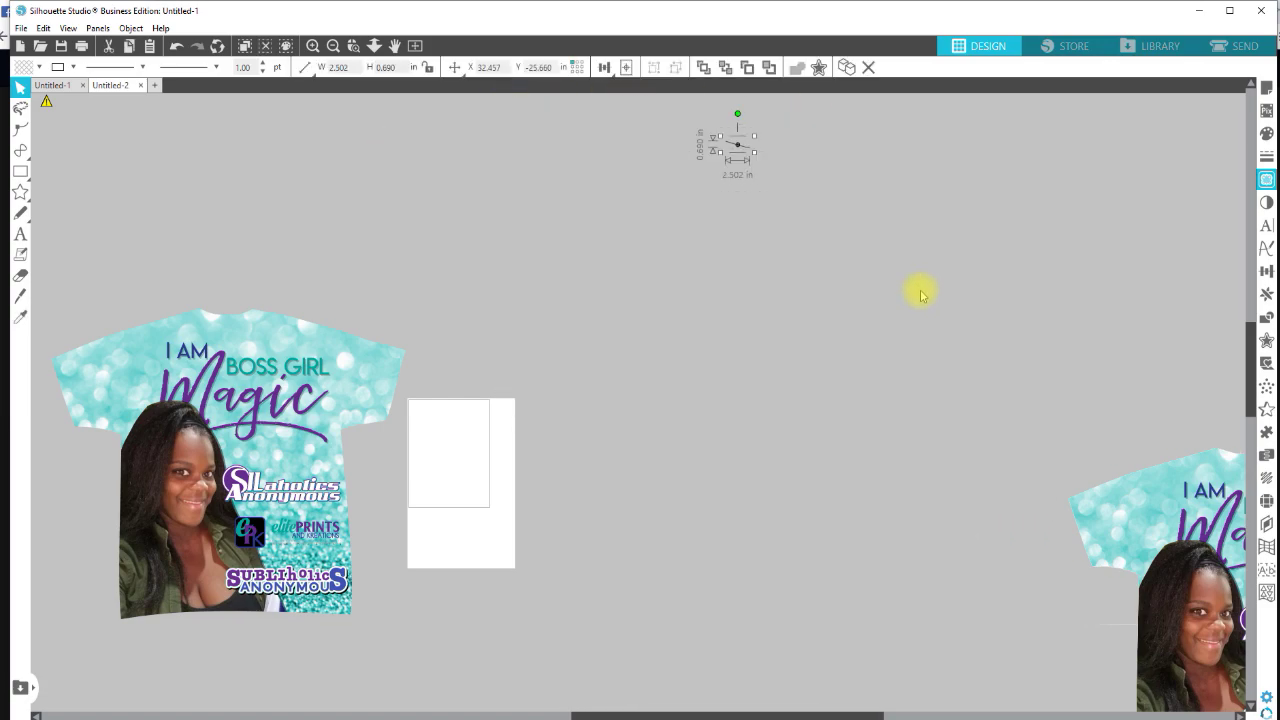
key(Delete)
drag(1140, 514, 603, 284)
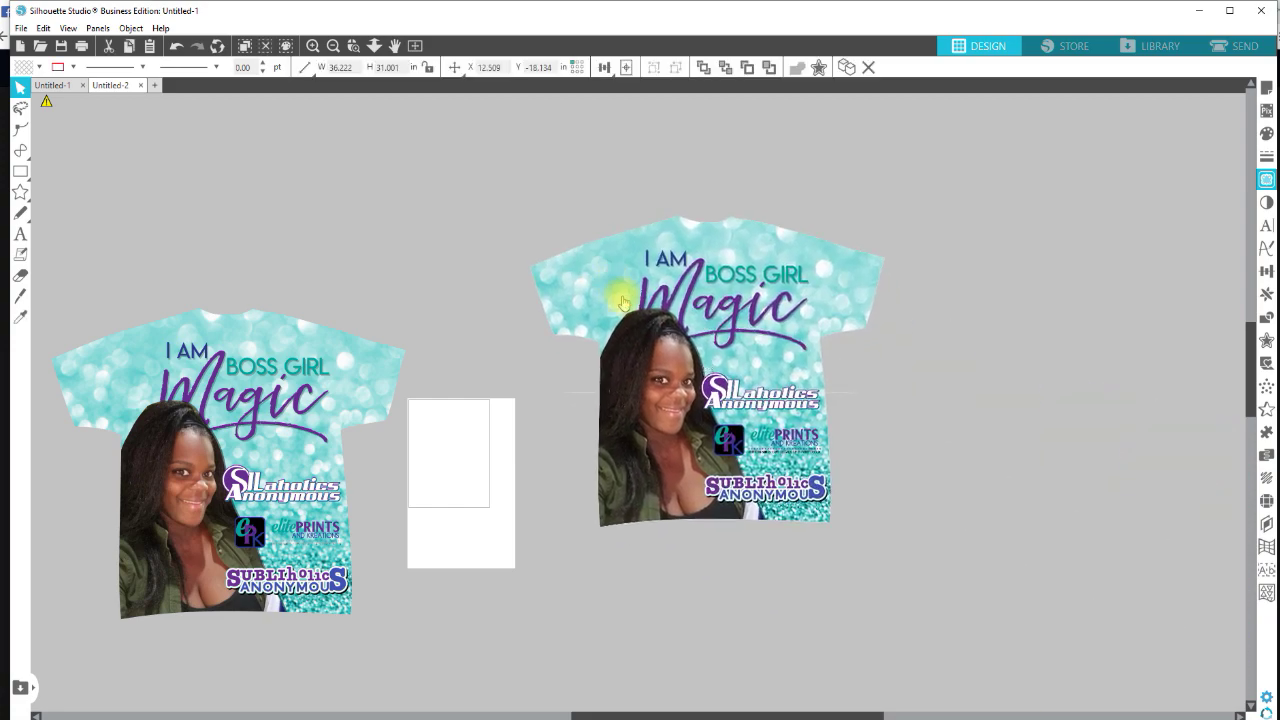
Edit the detached shirt's outline points and delete the stray spike points at the hem and neckline centres.
double_click(522, 390)
shift+click(545, 393)
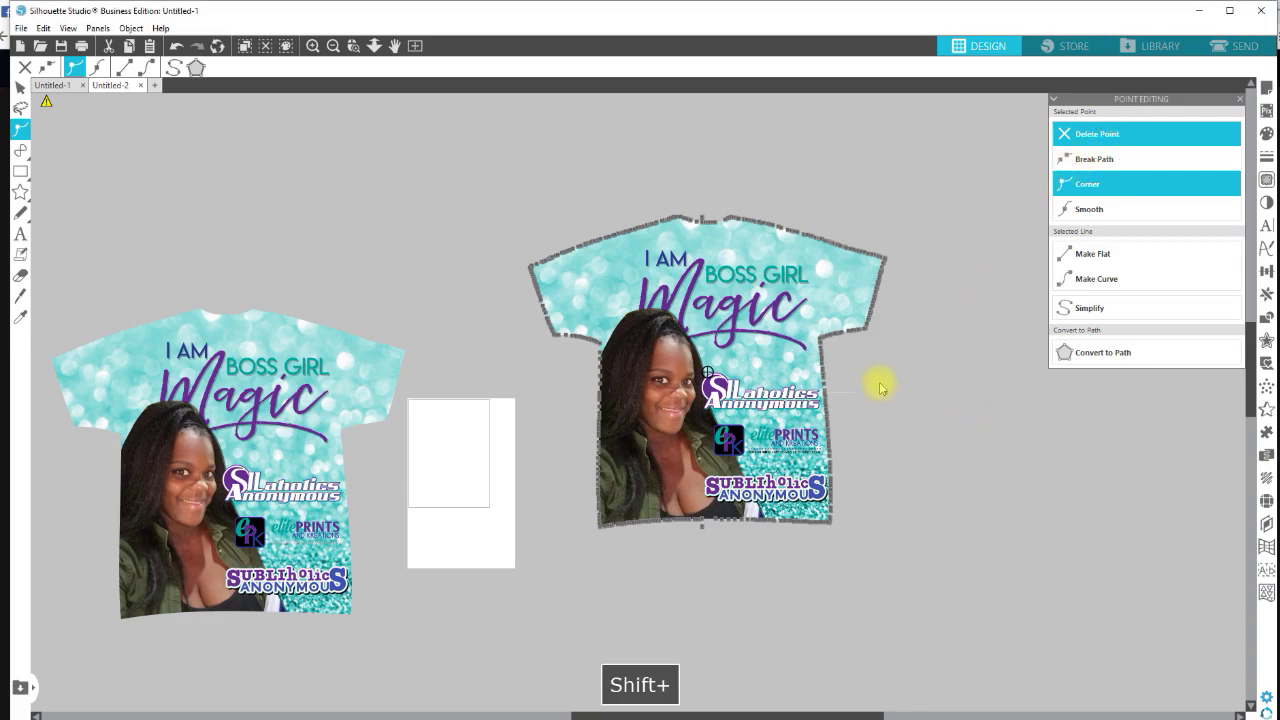
click(737, 560)
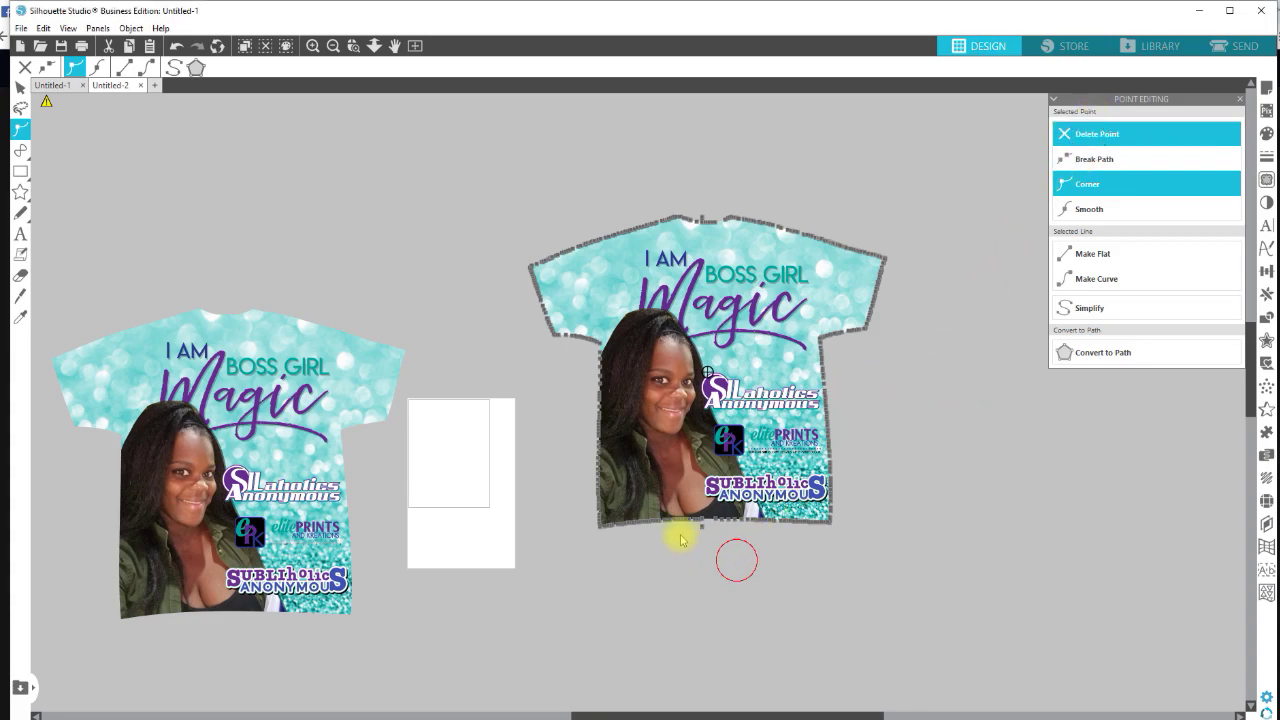
click(1128, 131)
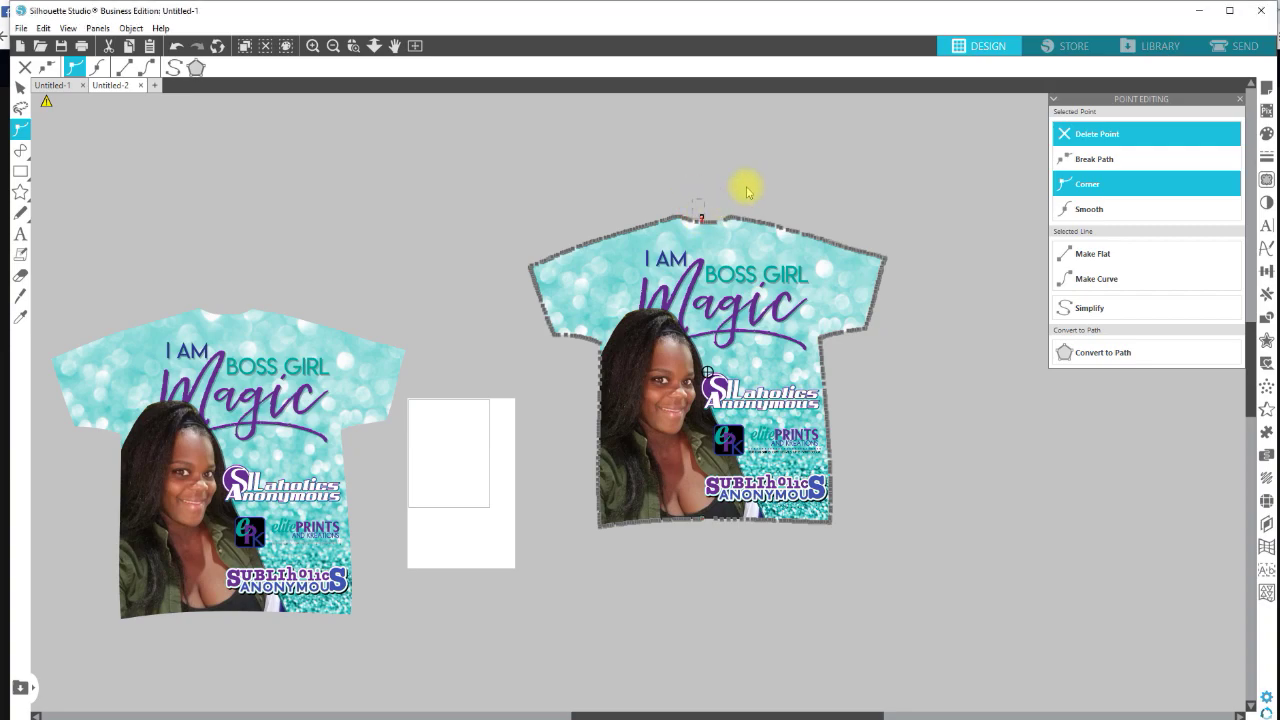
click(1128, 131)
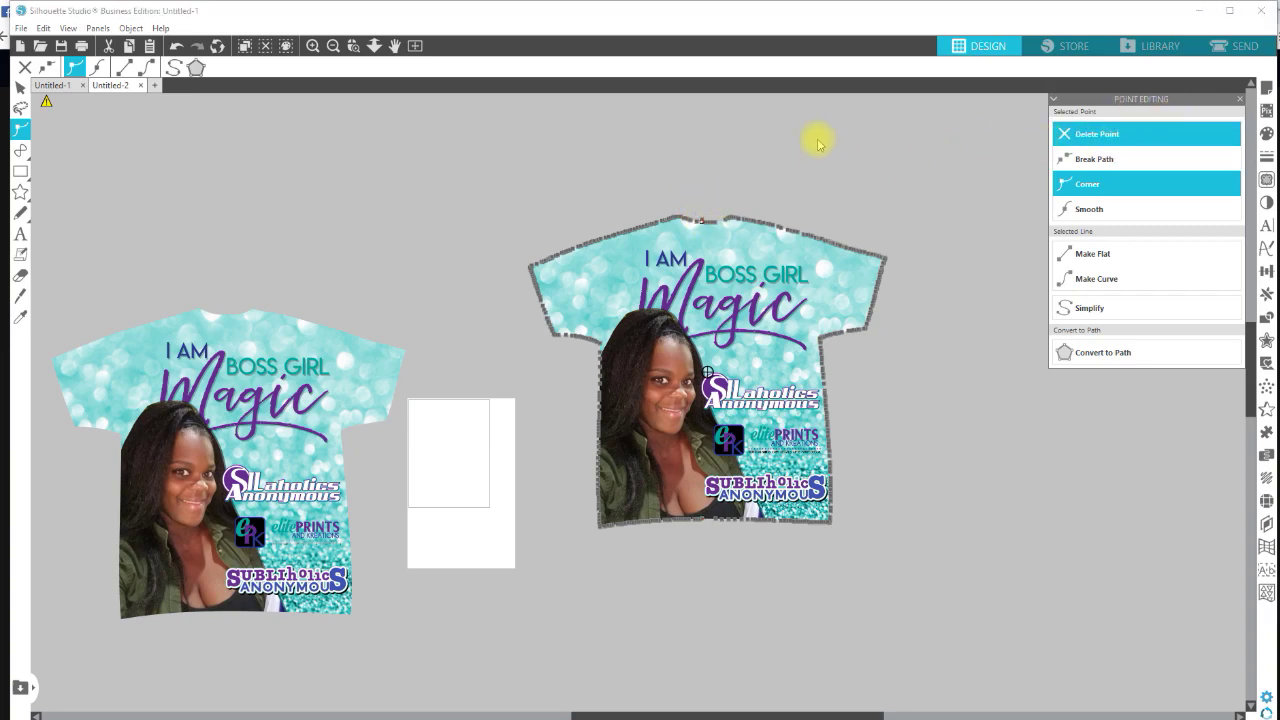
click(708, 163)
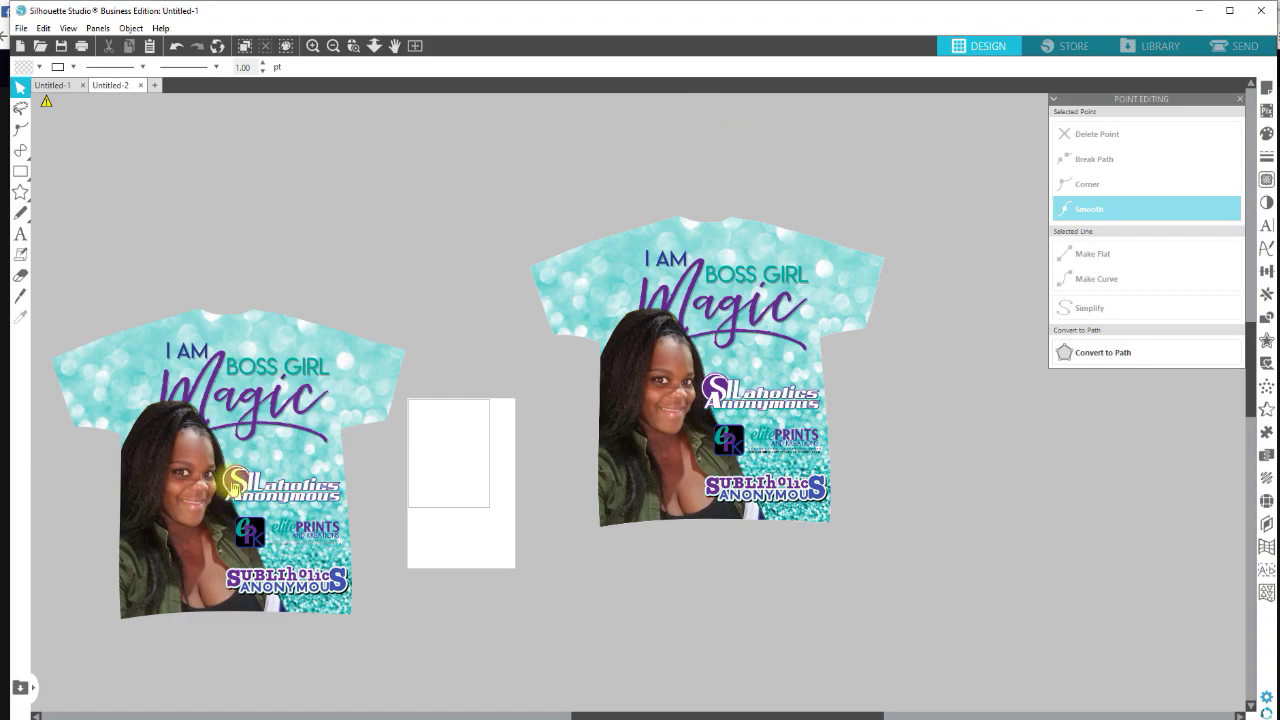
Undo moving only the original shirt's background, then group all of the original shirt's pieces and move the group far away from the page.
drag(263, 436, 86, 463)
key(ctrl+z)
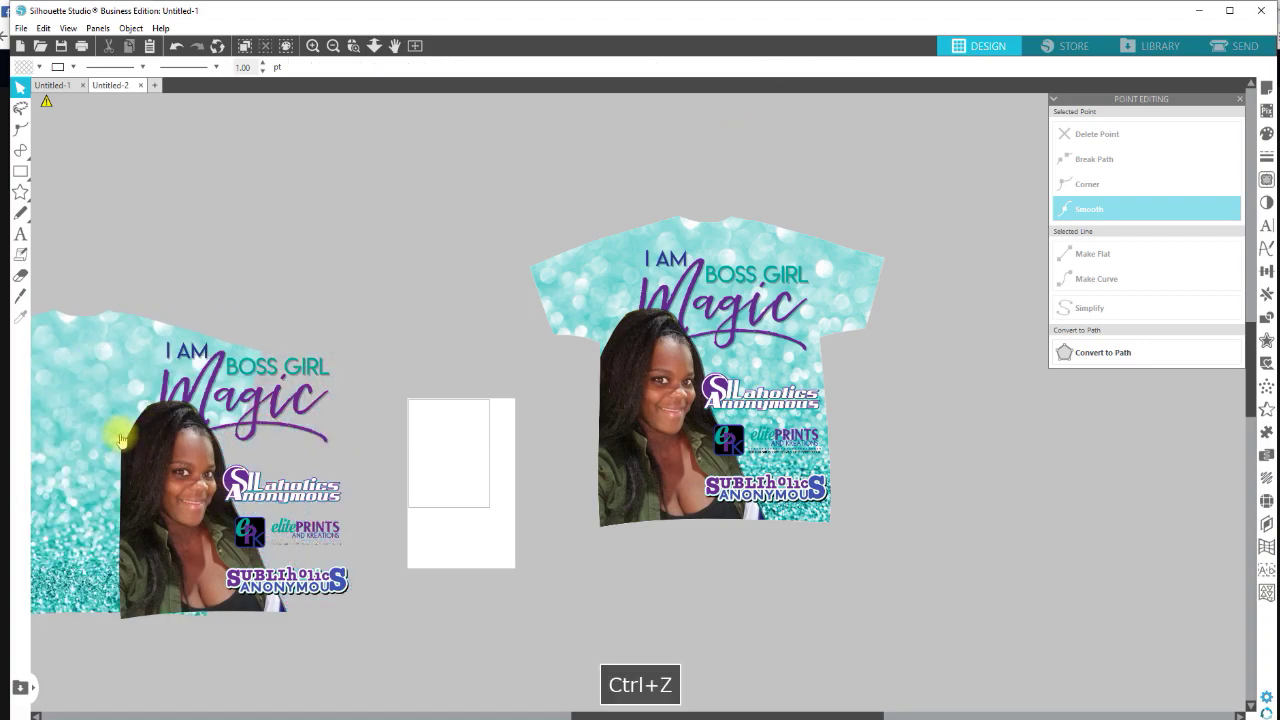
click(228, 463)
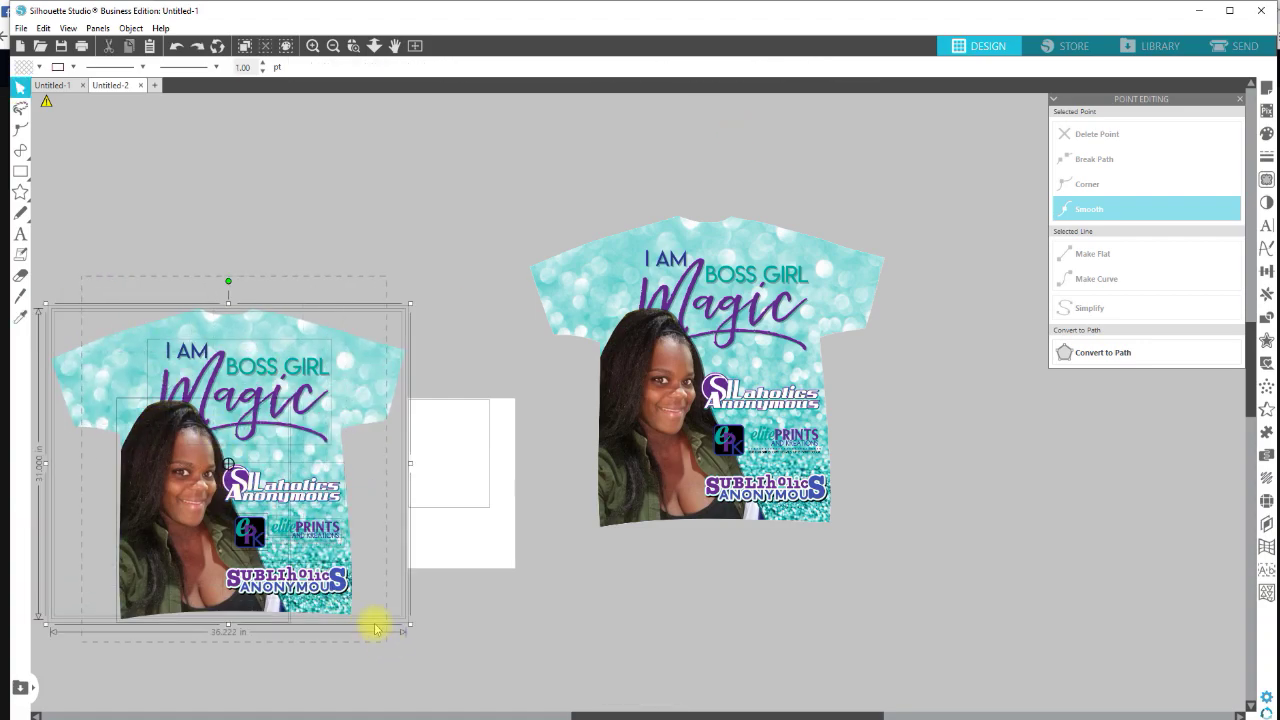
key(i)
key(ctrl+g)
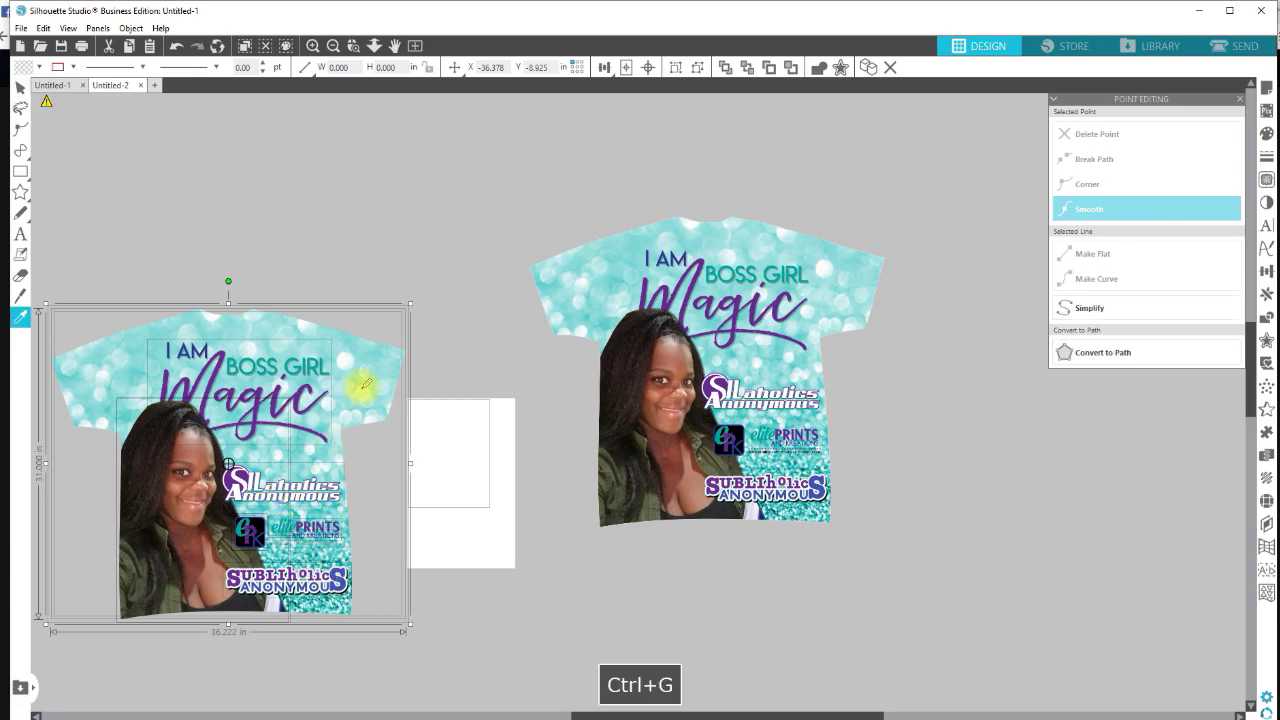
drag(310, 396, 0, 705)
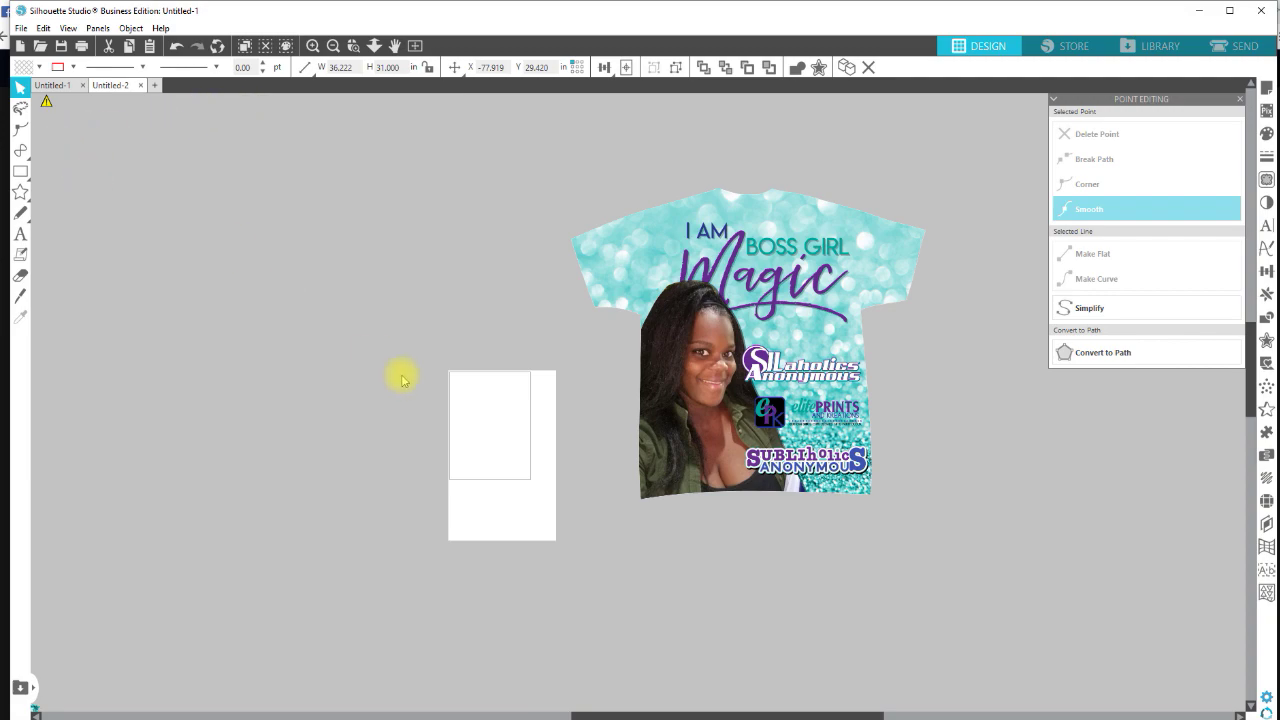
Check the page's media size settings and draw a rectangle about 7.2 by 12.1 in above the page.
click(509, 414)
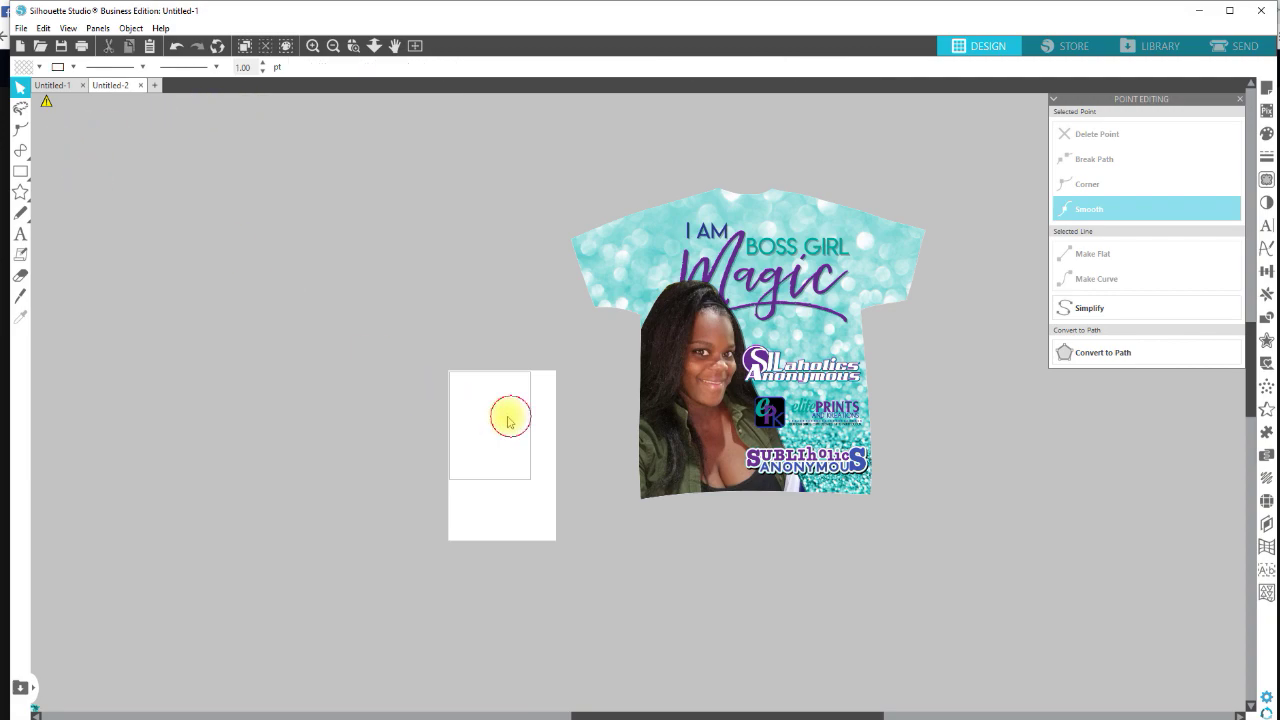
click(1267, 88)
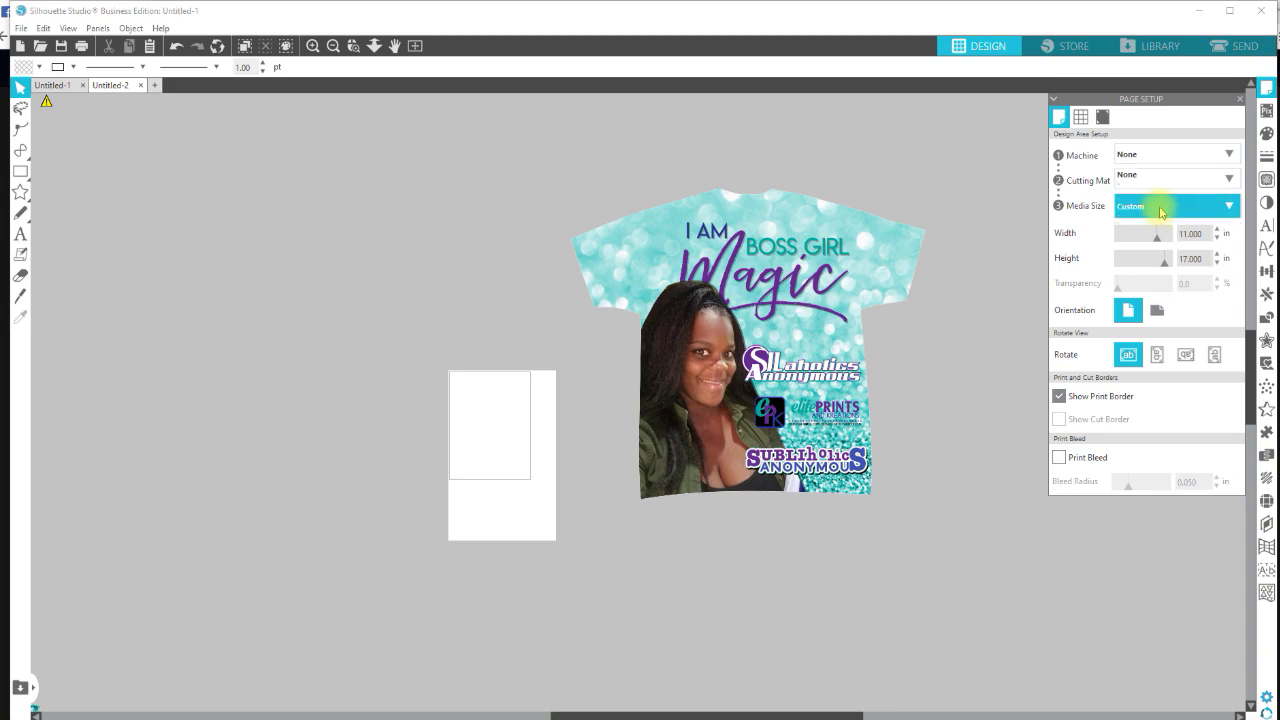
click(1203, 235)
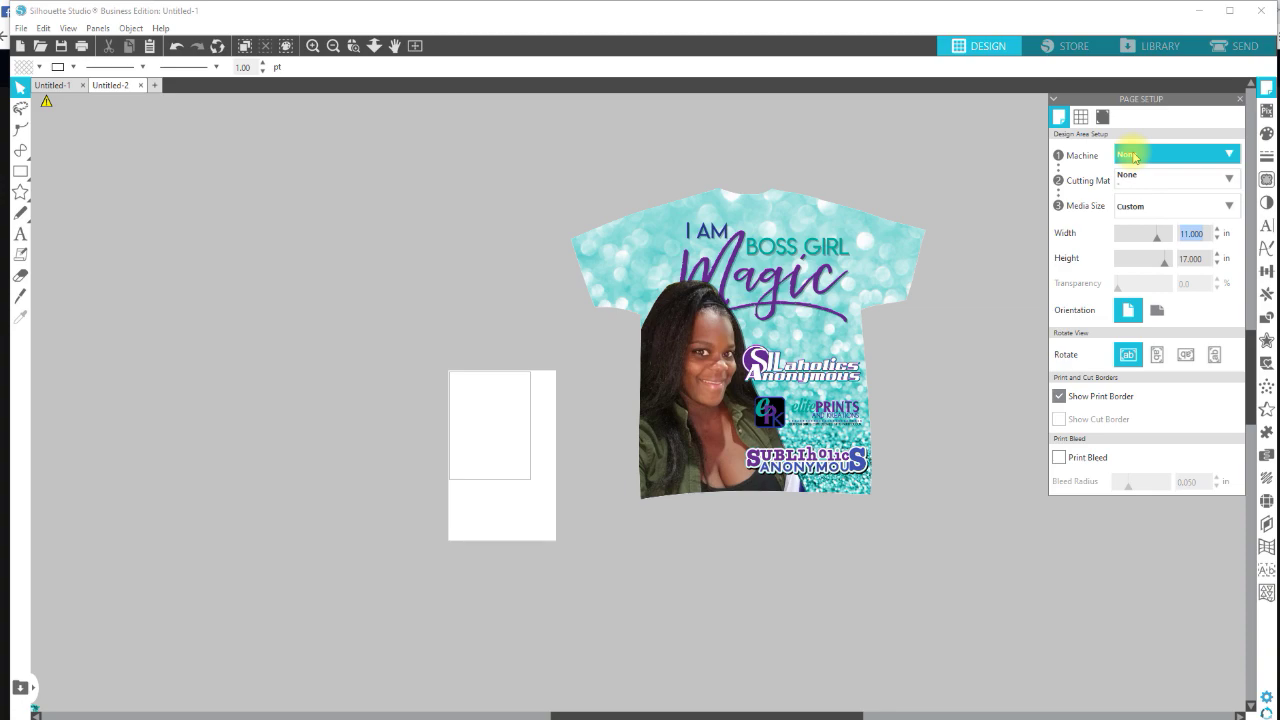
click(21, 172)
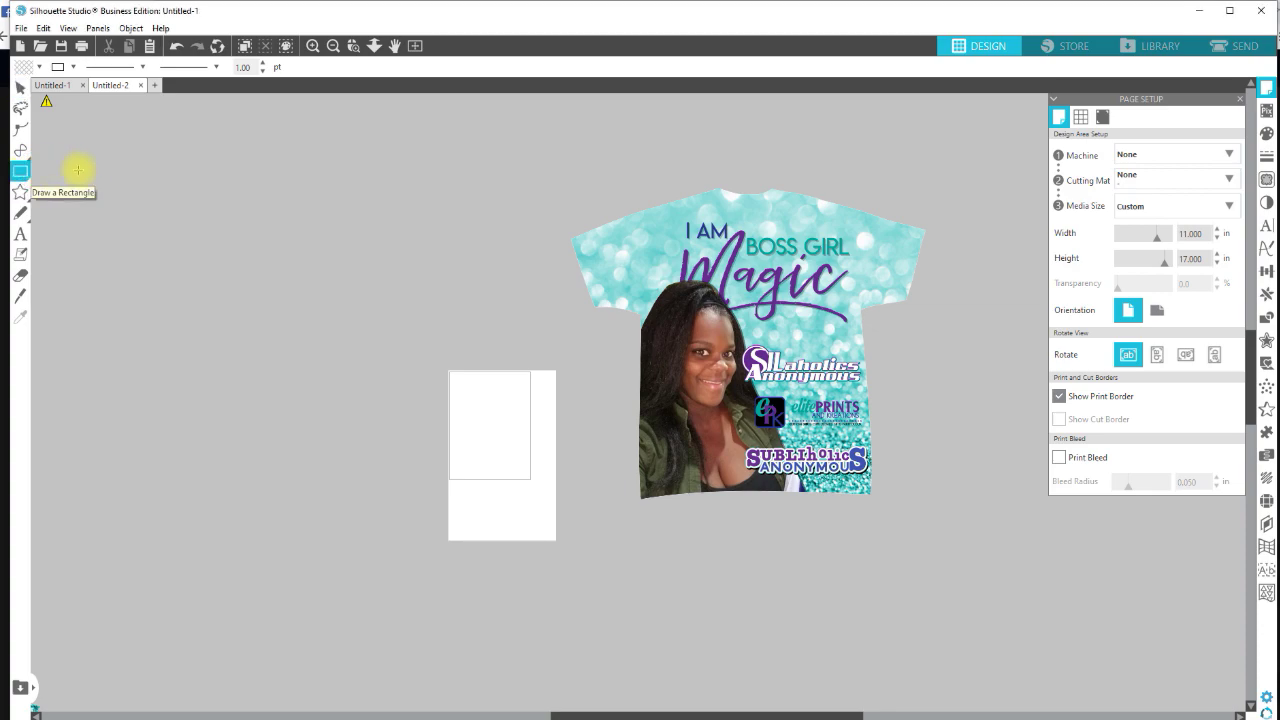
mouse_move(284, 179)
mouse_down()
mouse_move(343, 251)
mouse_move(362, 306)
mouse_up()
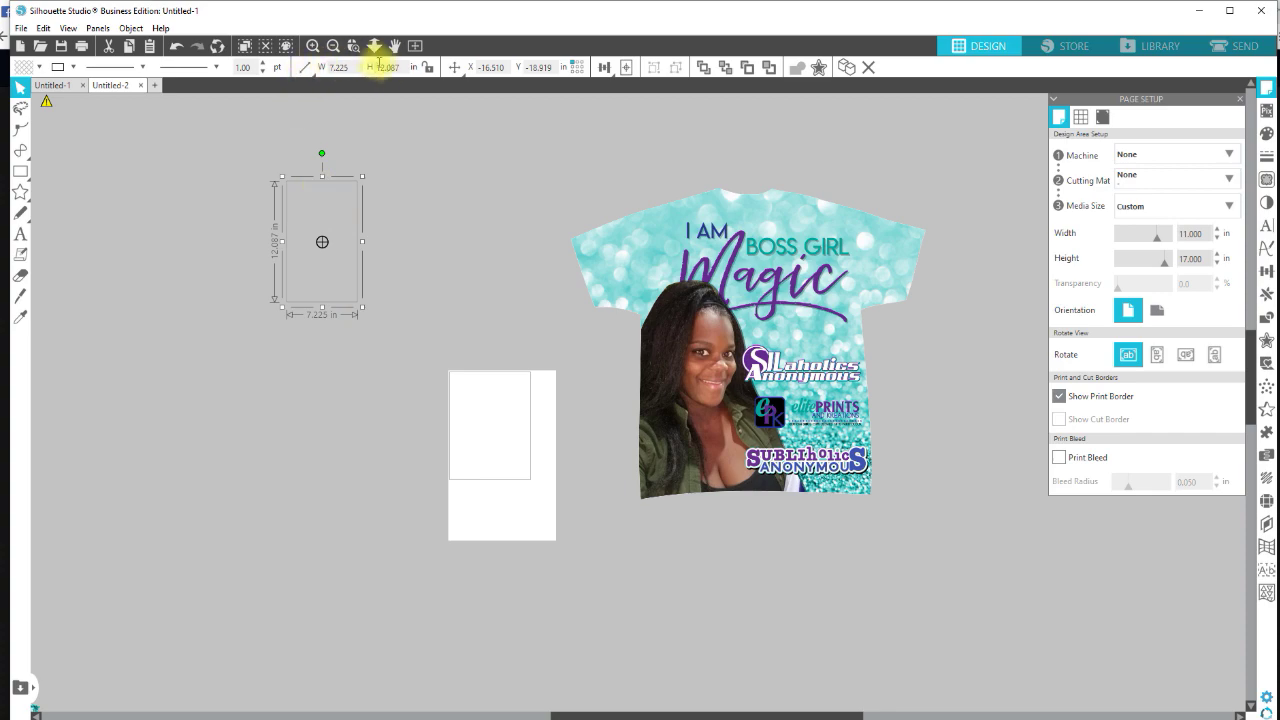
Set the rectangle's size to 11 in wide and 17 in high.
click(320, 67)
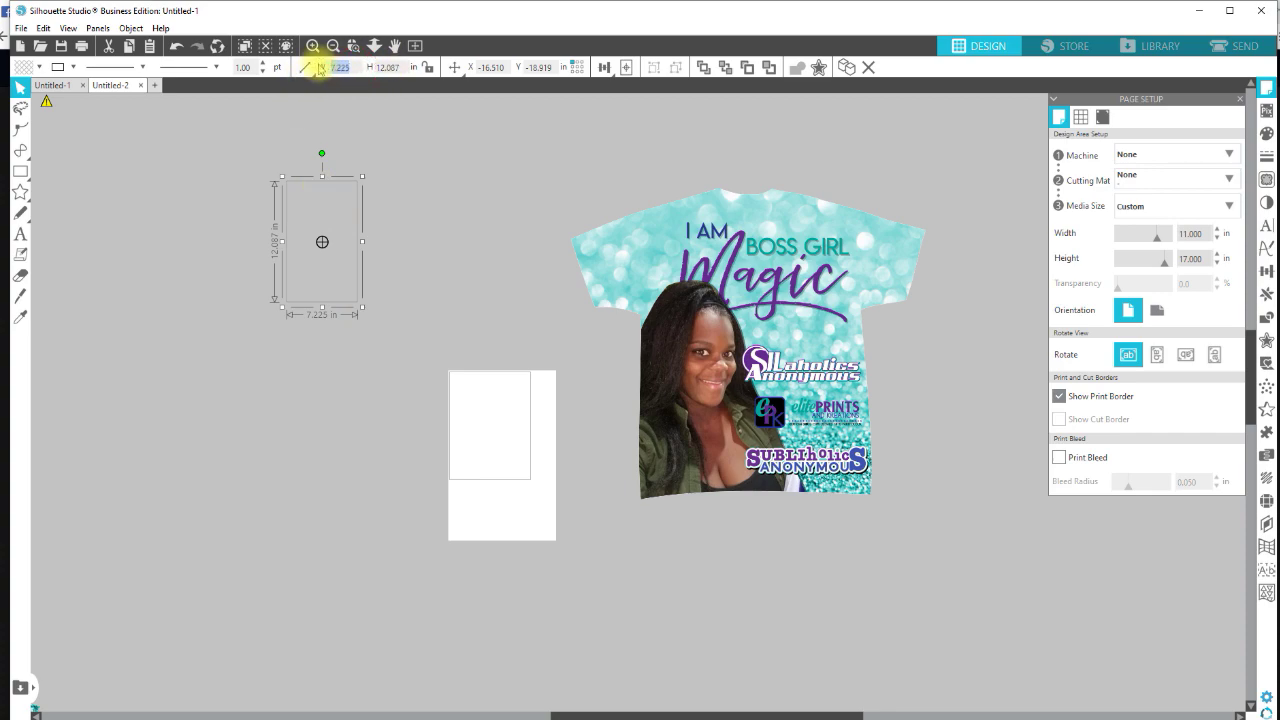
text(11)
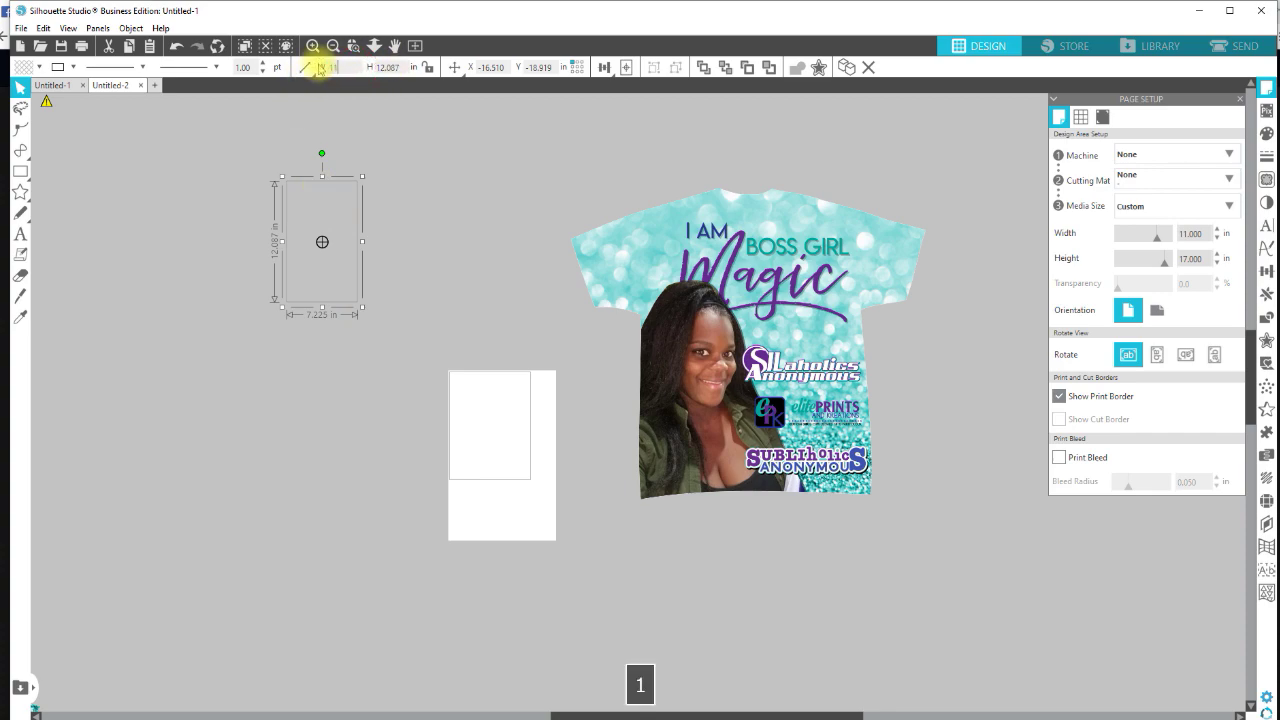
key(Tab)
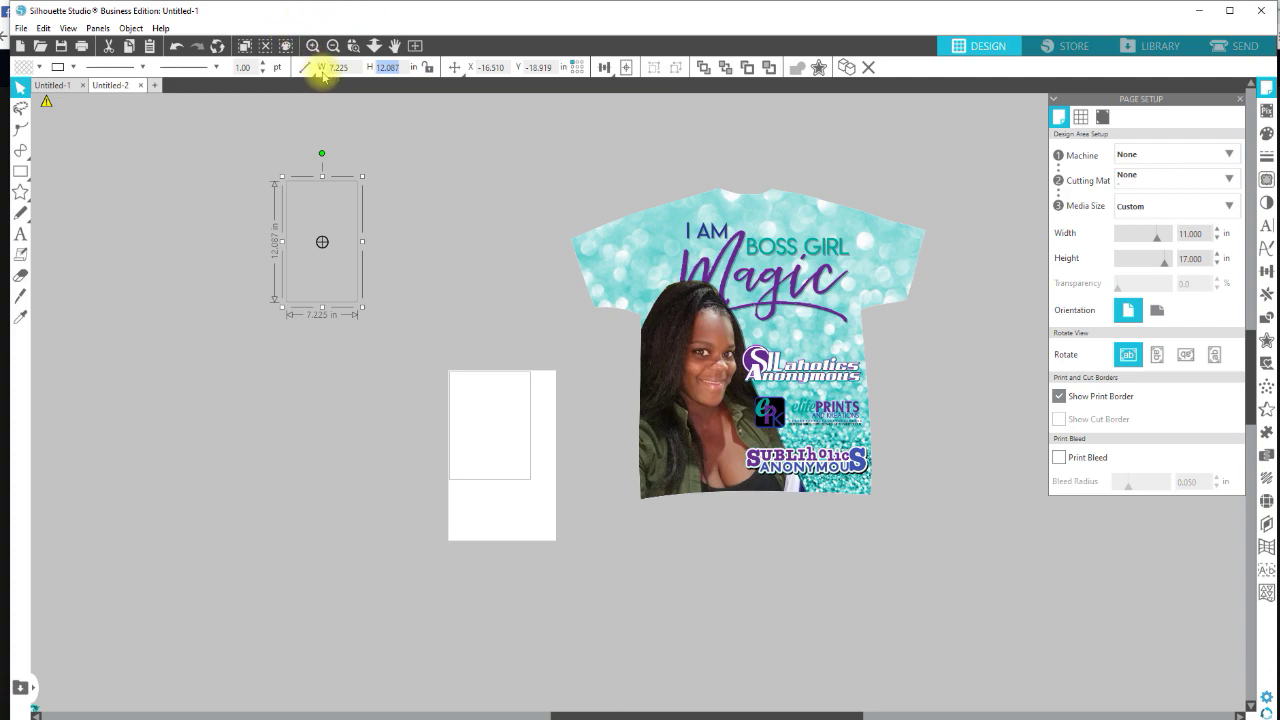
click(352, 67)
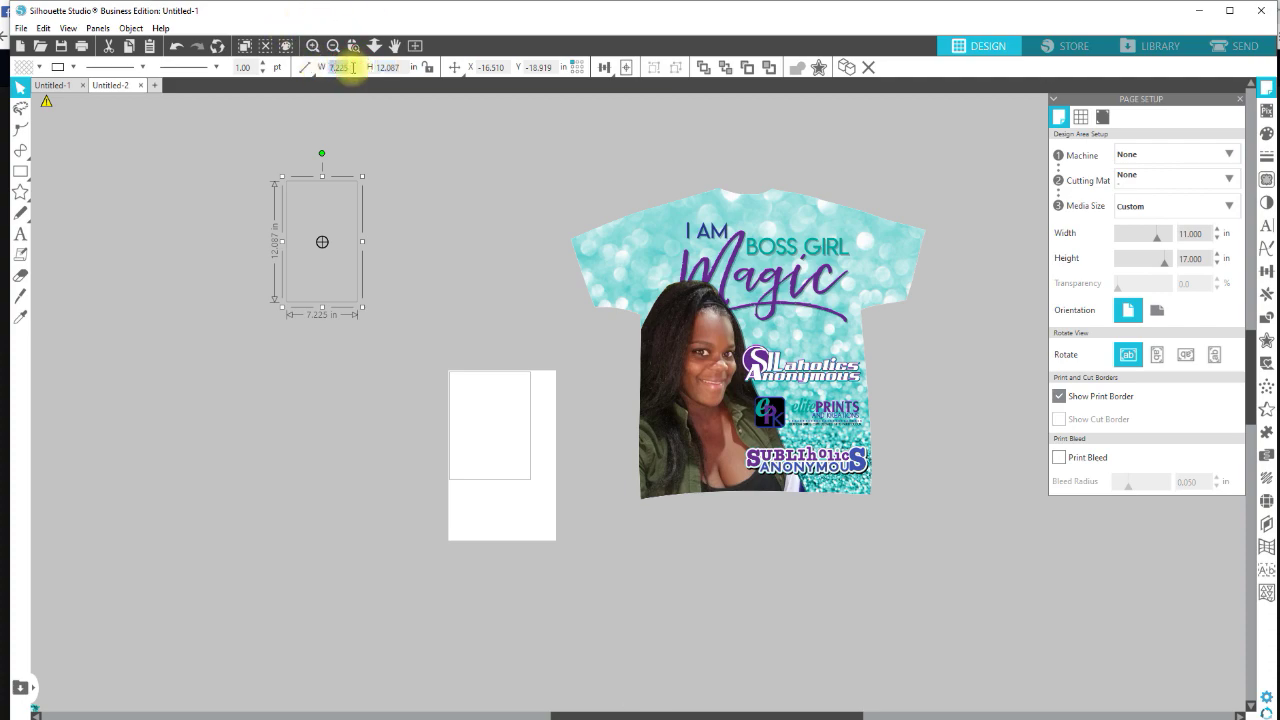
text(11)
key(Return)
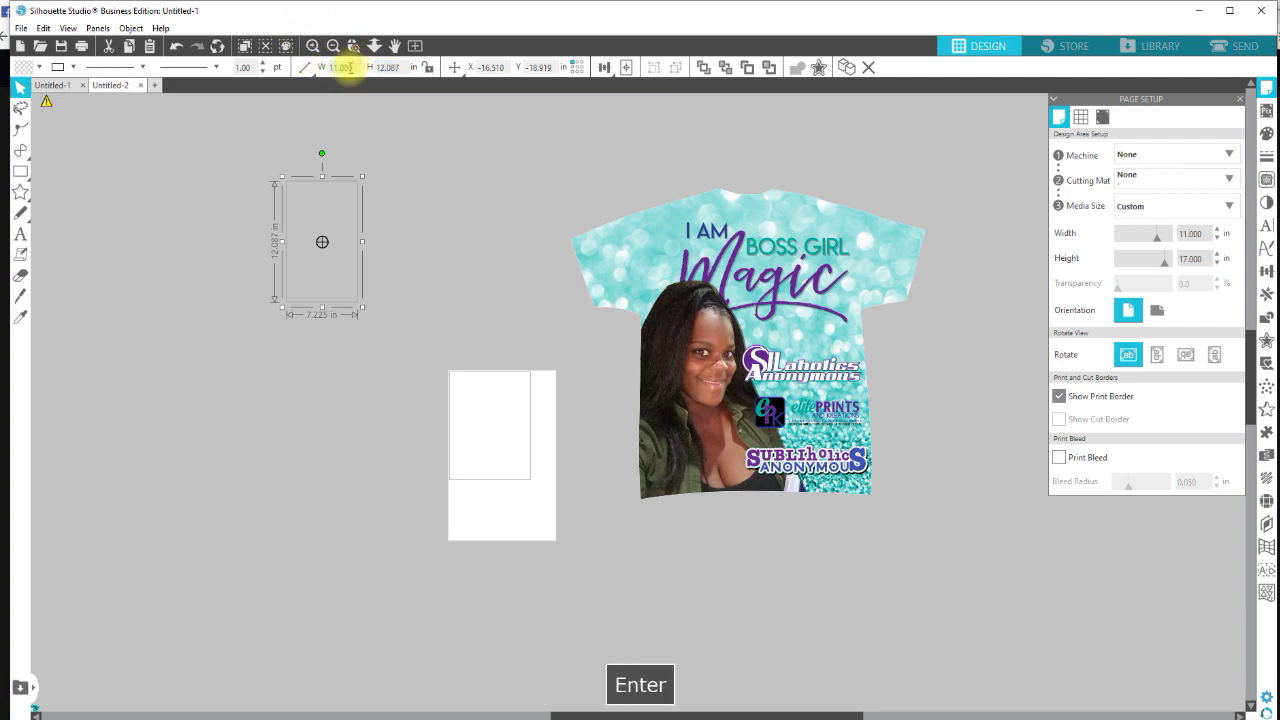
key(Tab)
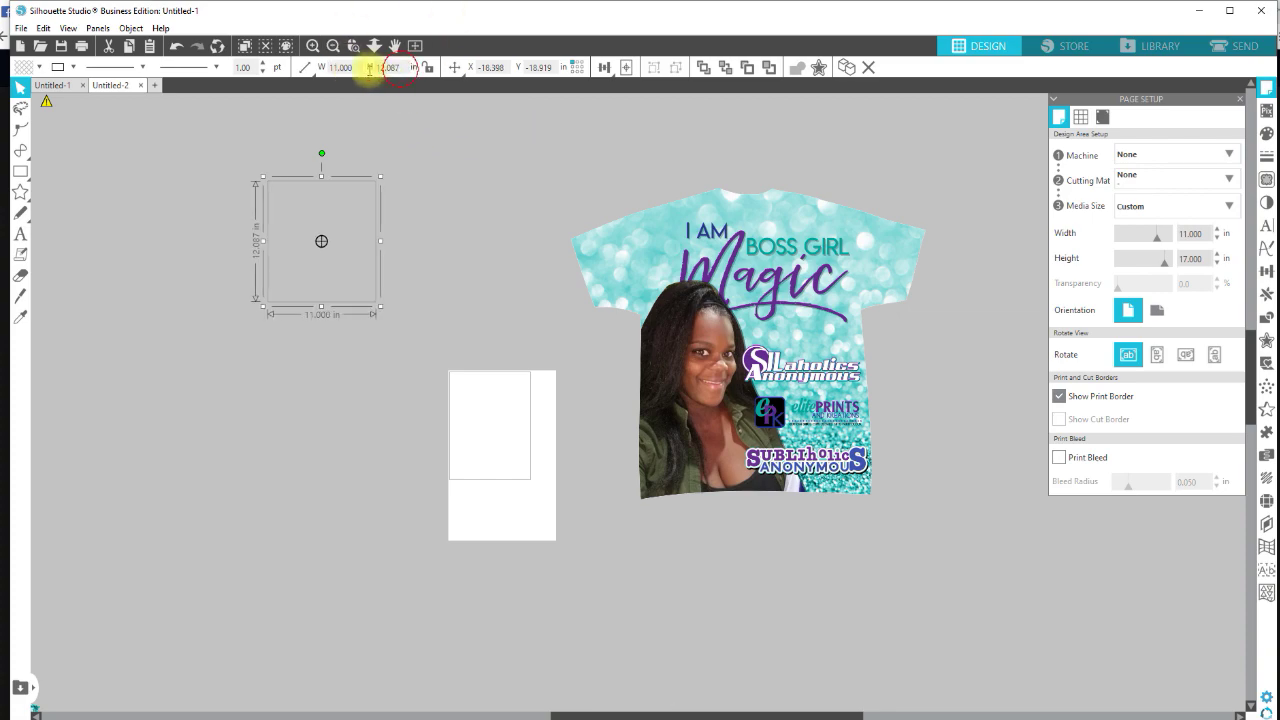
text(17)
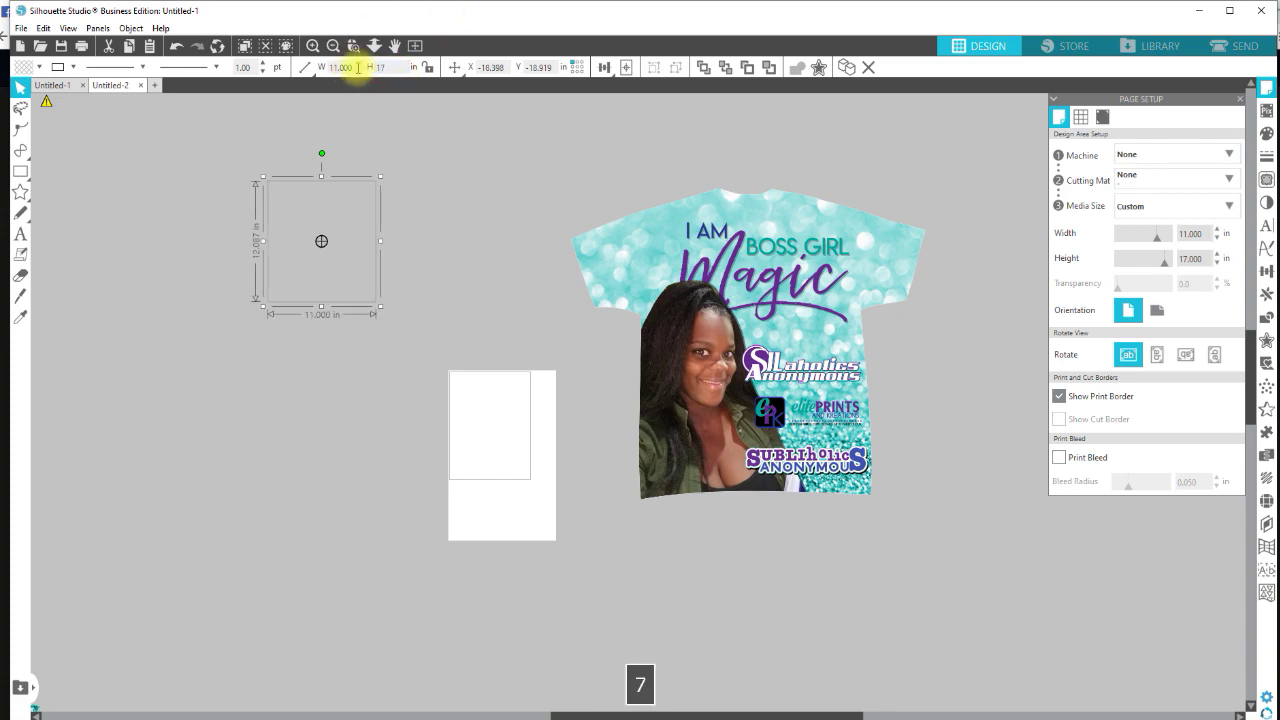
key(Return)
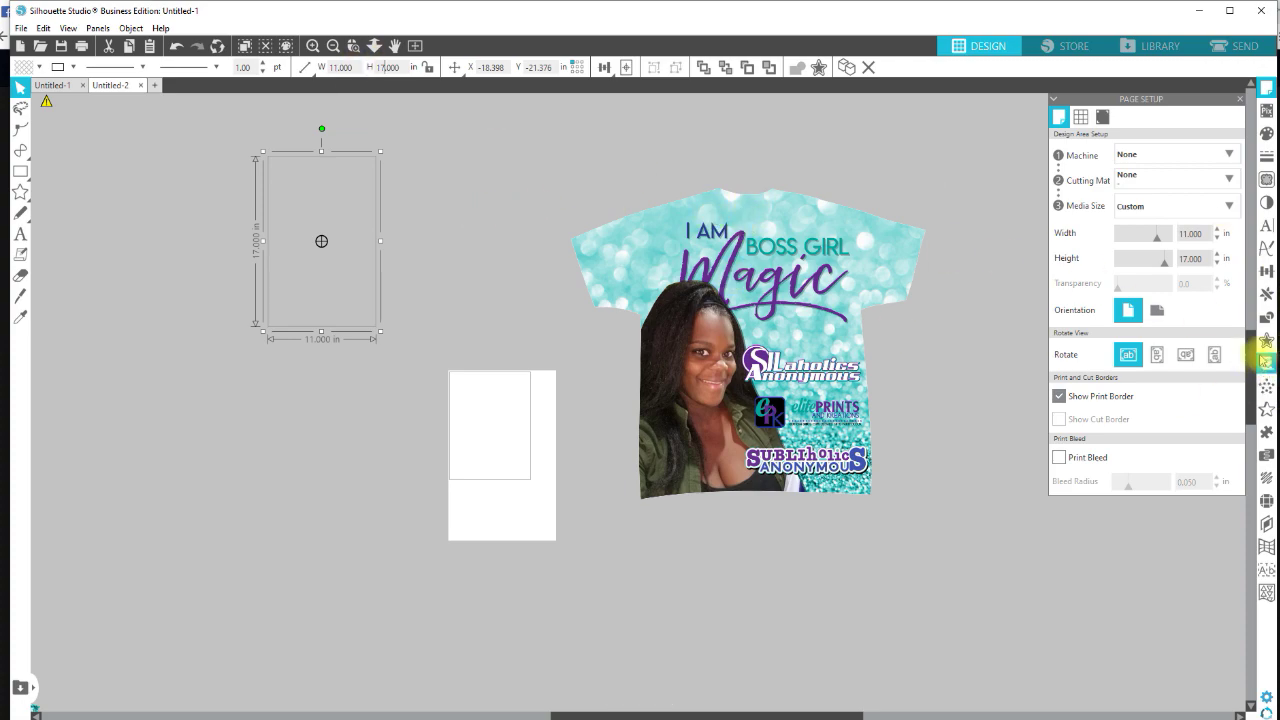
Create a 0.125 in internal offset of the 11 by 17 in rectangle and move the inner rectangle onto the shirt's left sleeve.
click(1266, 342)
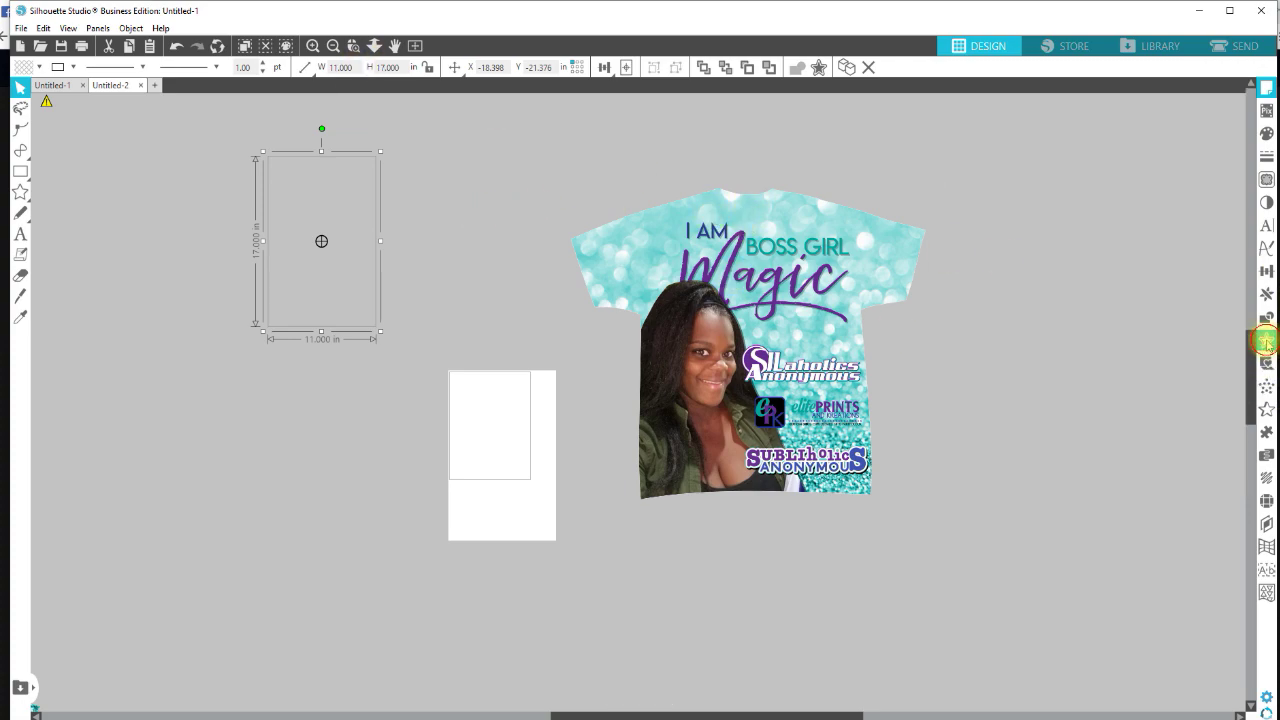
click(1173, 142)
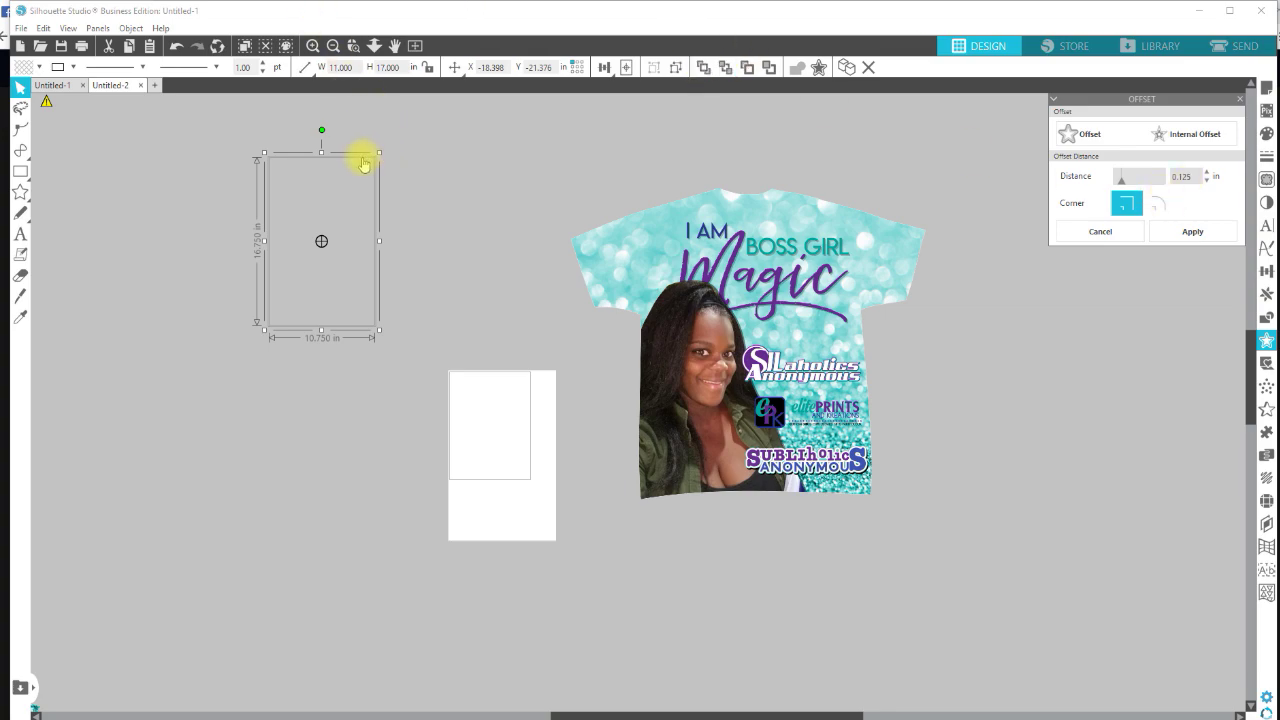
drag(363, 160, 669, 231)
click(527, 170)
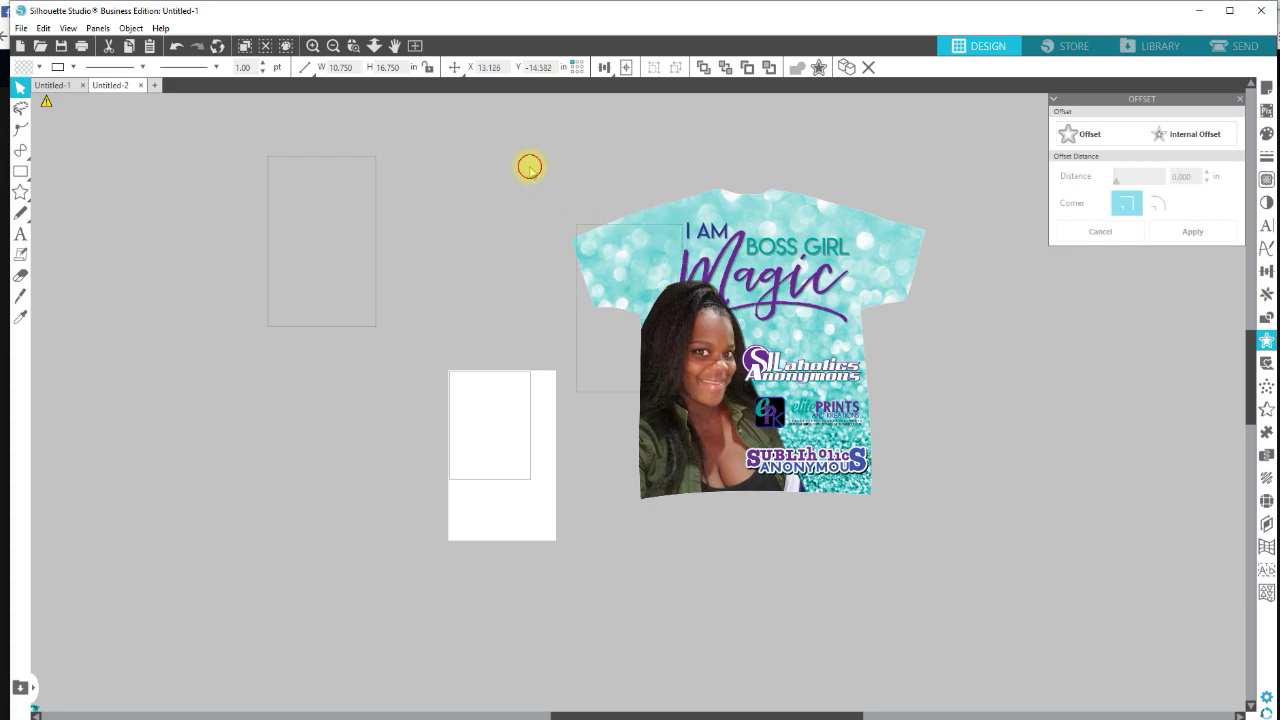
Align the inner rectangle with the shirt's top and left edges.
click(592, 198)
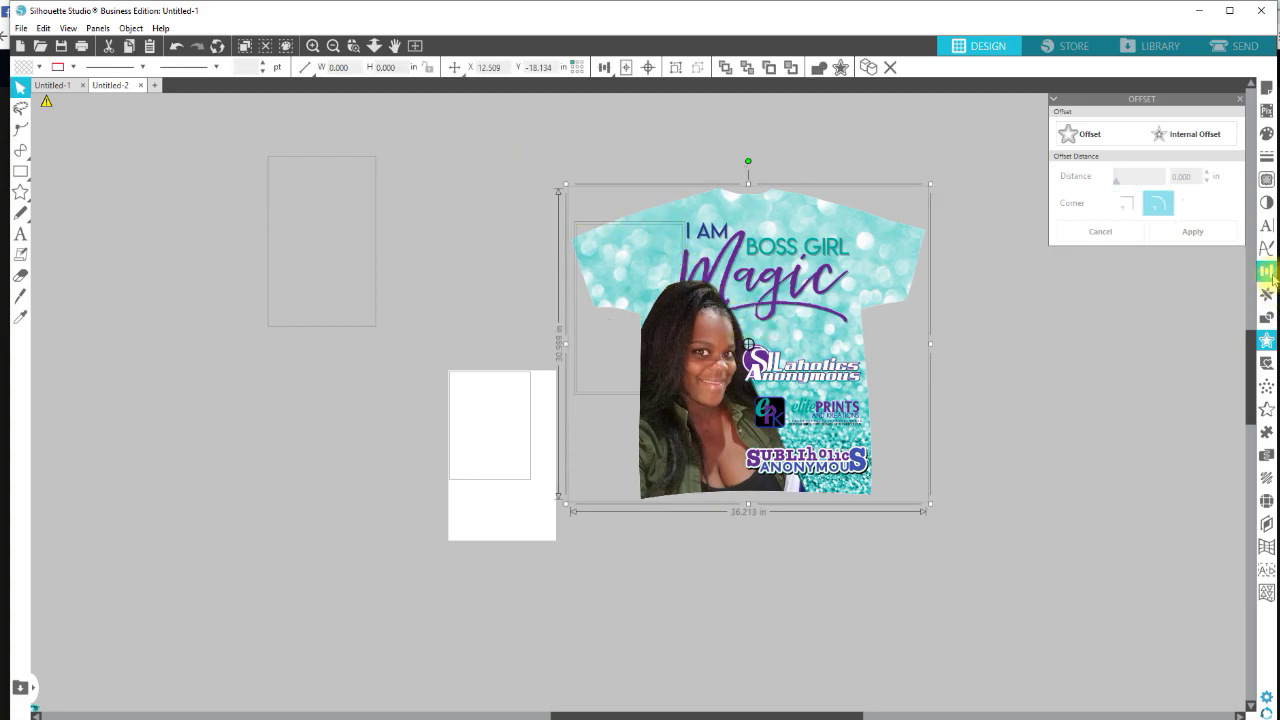
click(1266, 271)
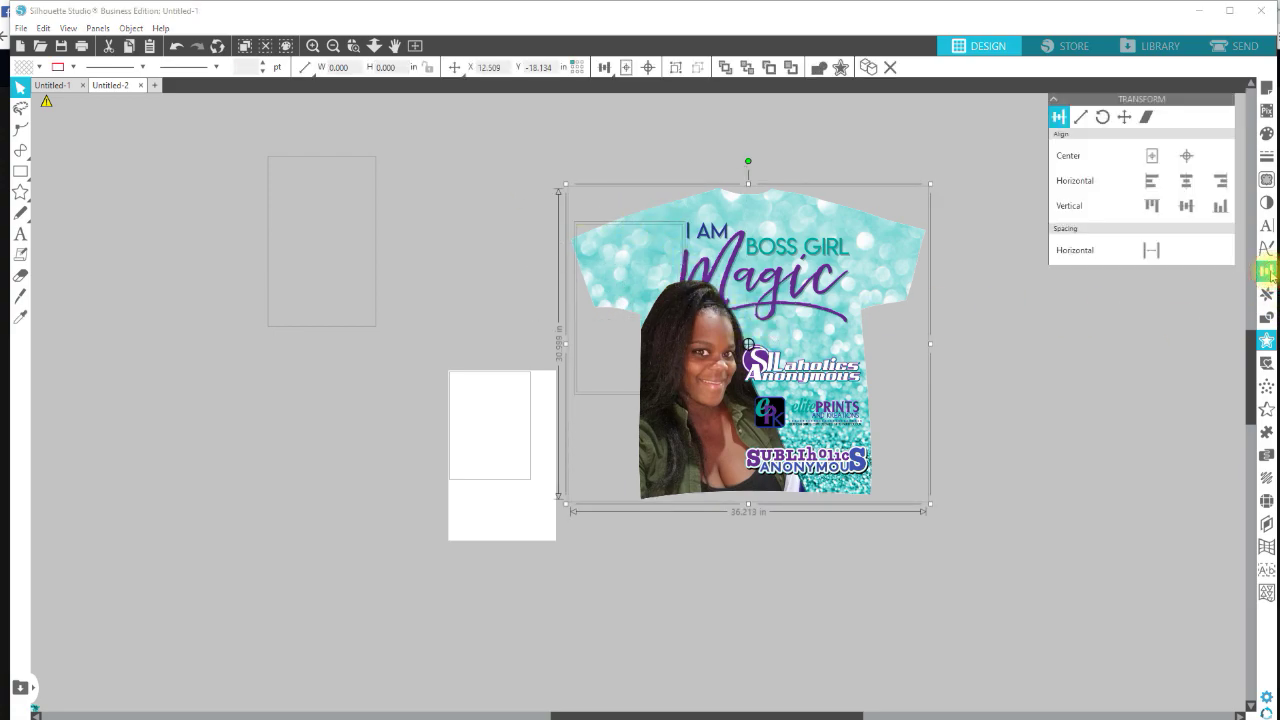
click(1157, 209)
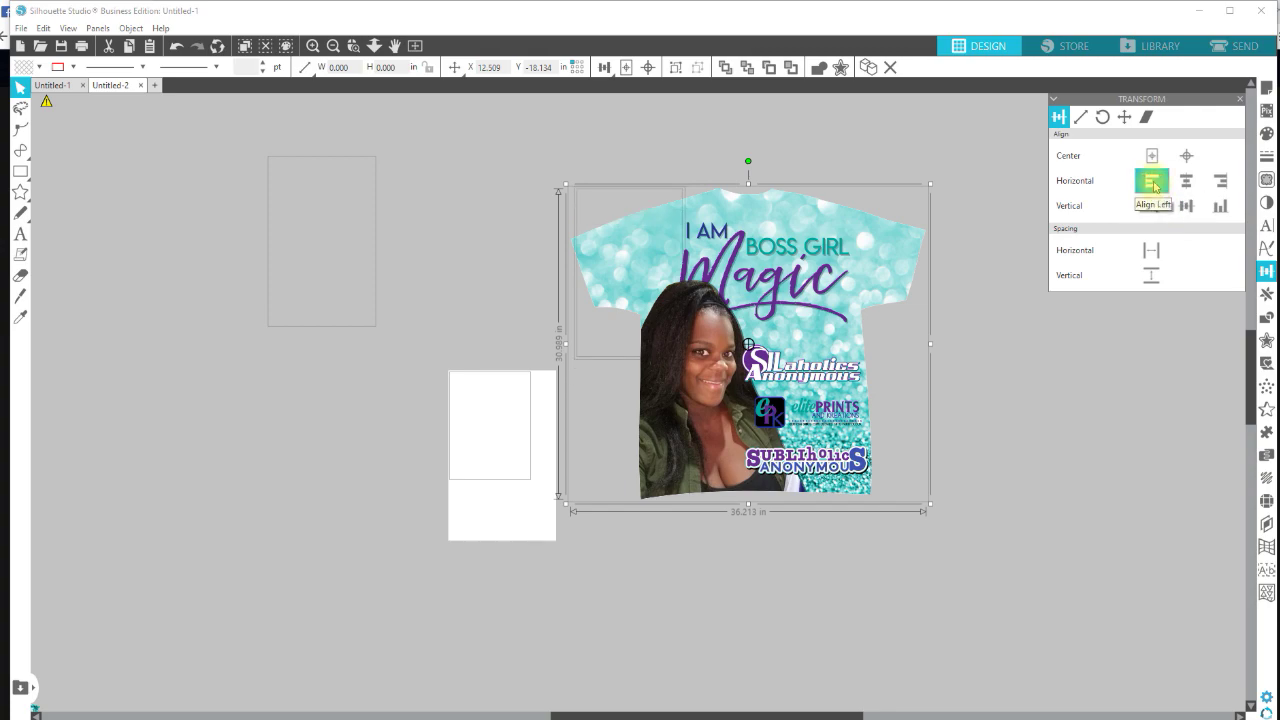
click(1153, 183)
click(531, 191)
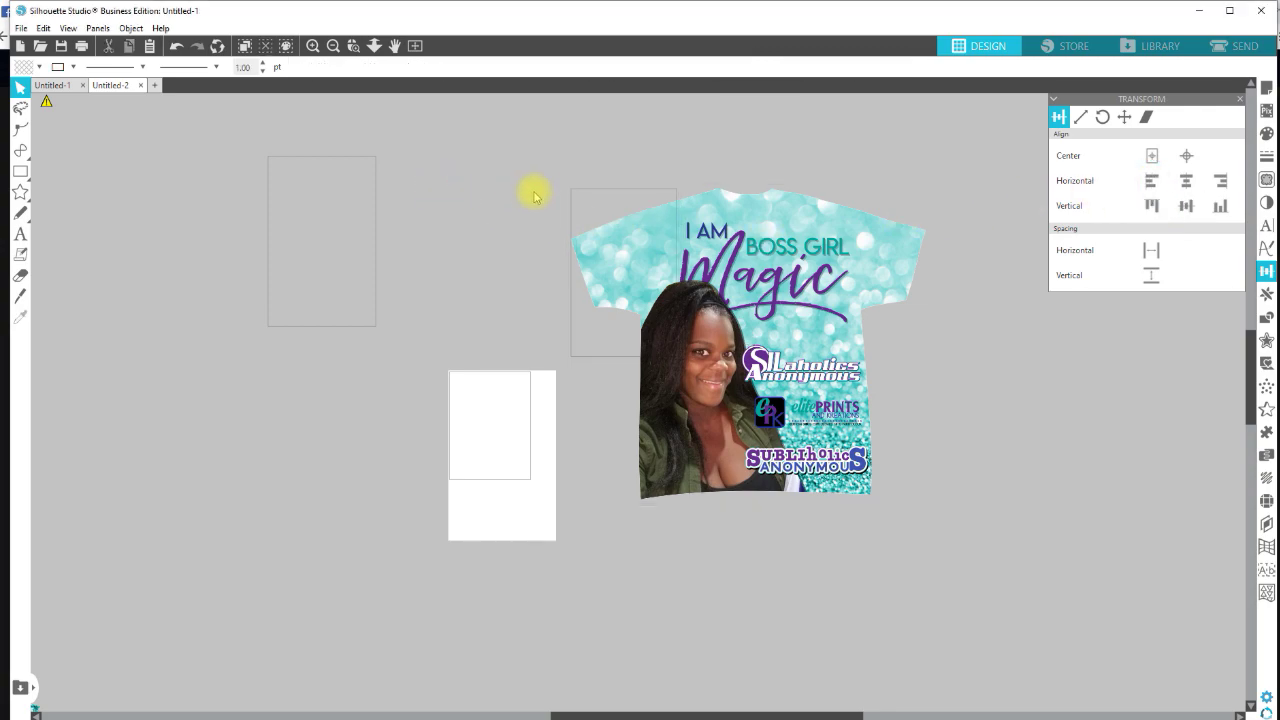
Replicate the aligned inner rectangle to the right into a row of four across the shirt.
click(580, 189)
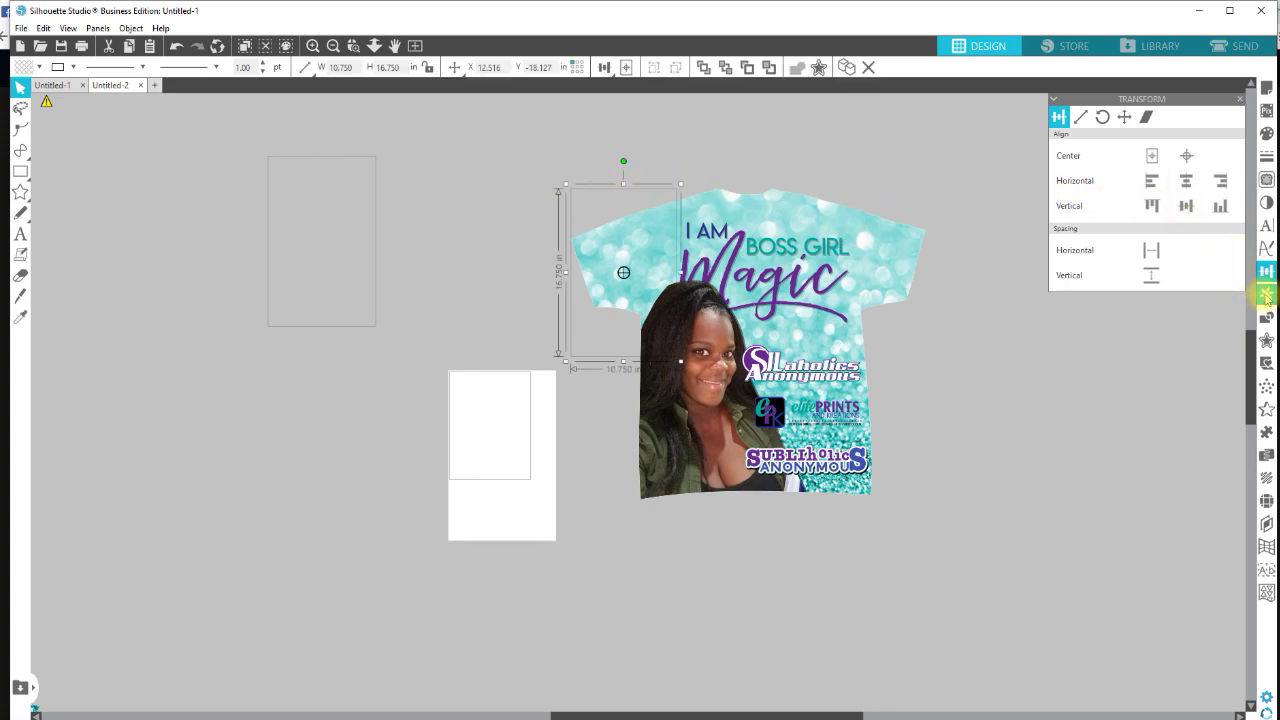
click(1265, 295)
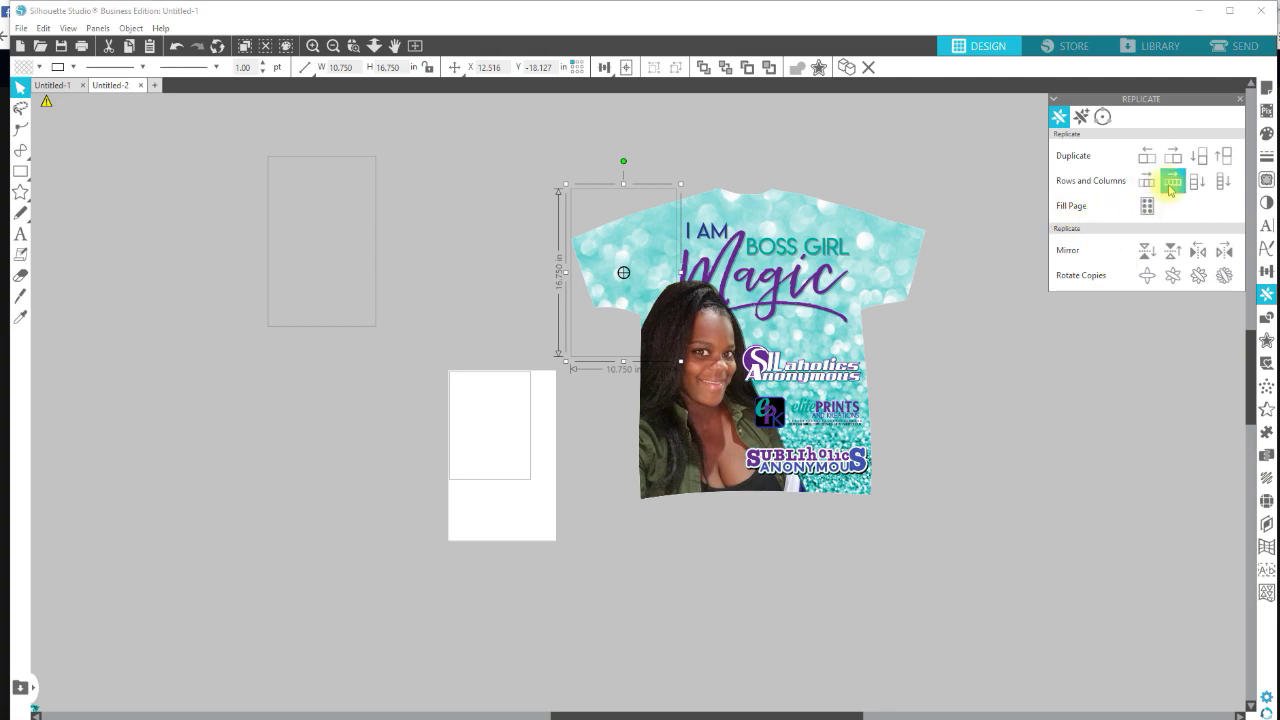
click(1174, 184)
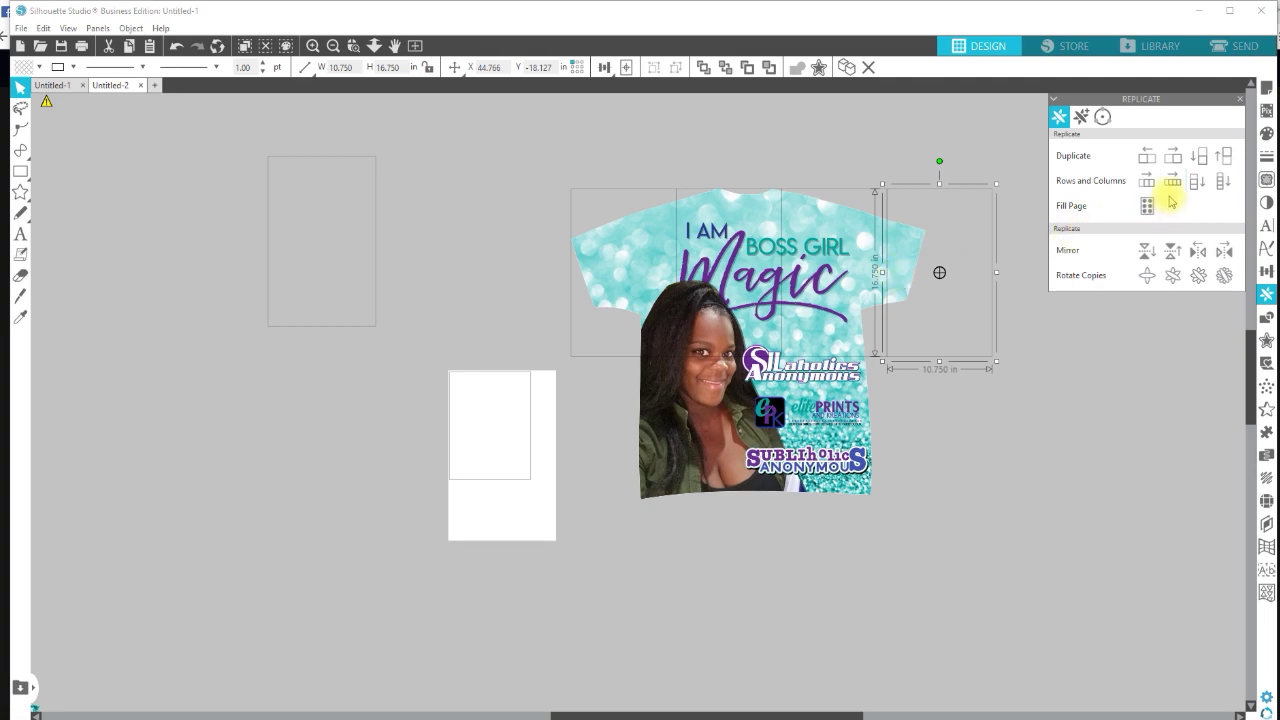
Select all four rectangles in the row and replicate them downward into three rows.
drag(571, 146, 931, 211)
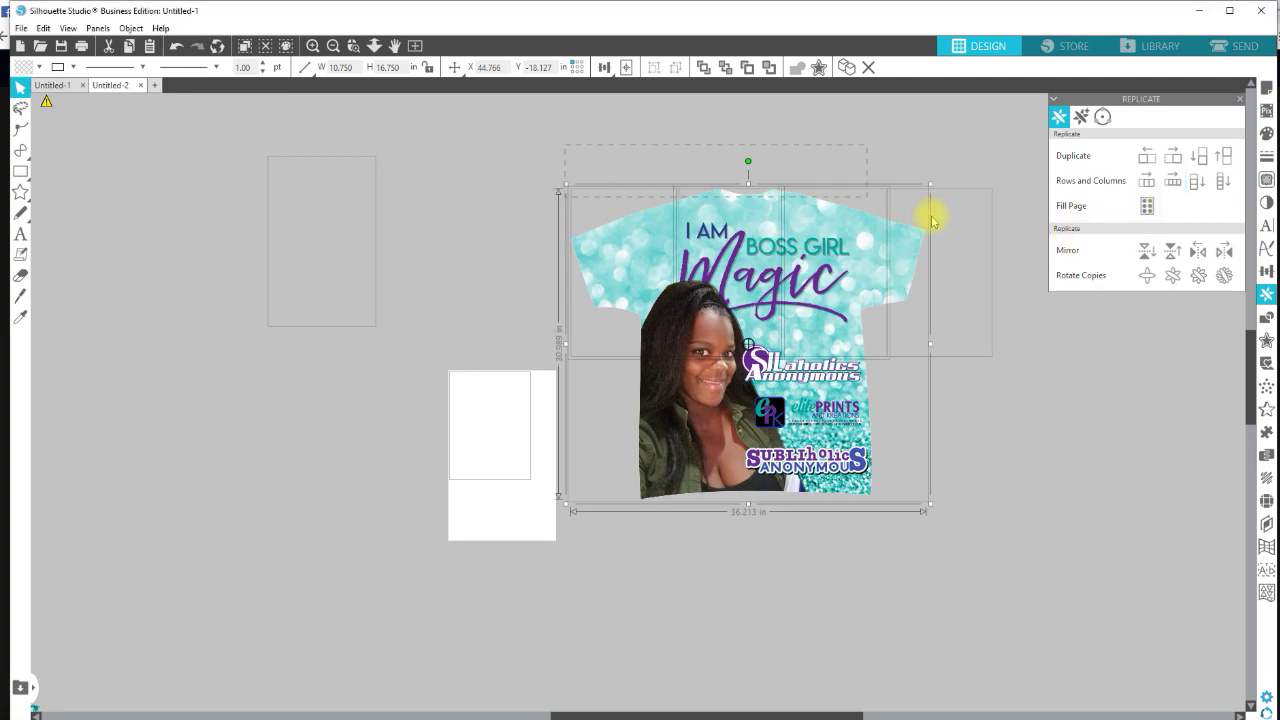
shift+click(855, 246)
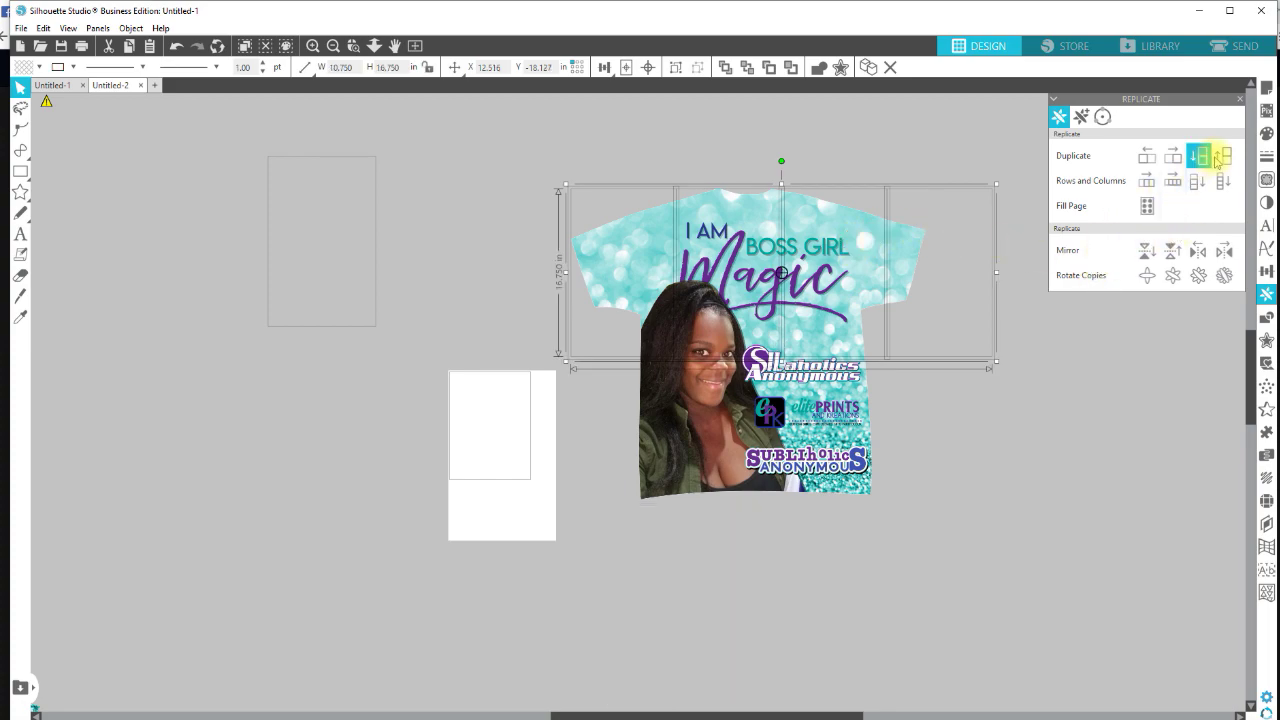
click(1199, 183)
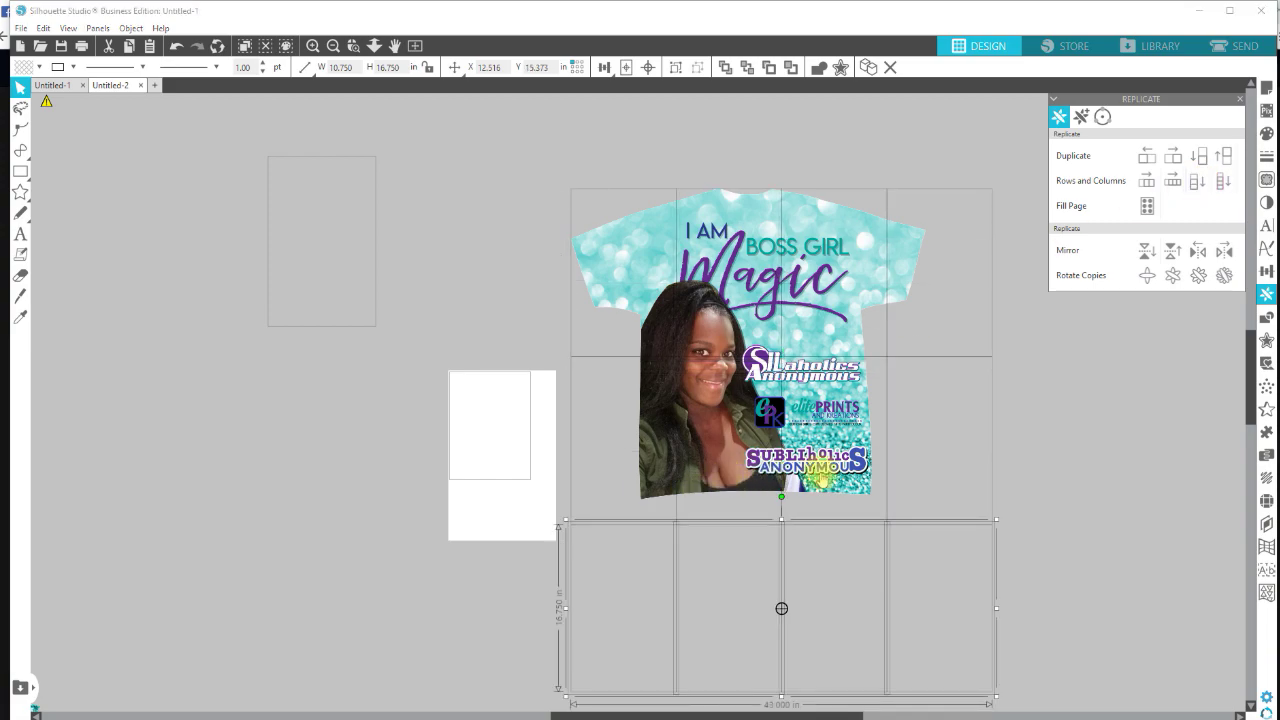
Delete the extra third row of rectangles below the shirt.
drag(1083, 578, 367, 650)
key(Delete)
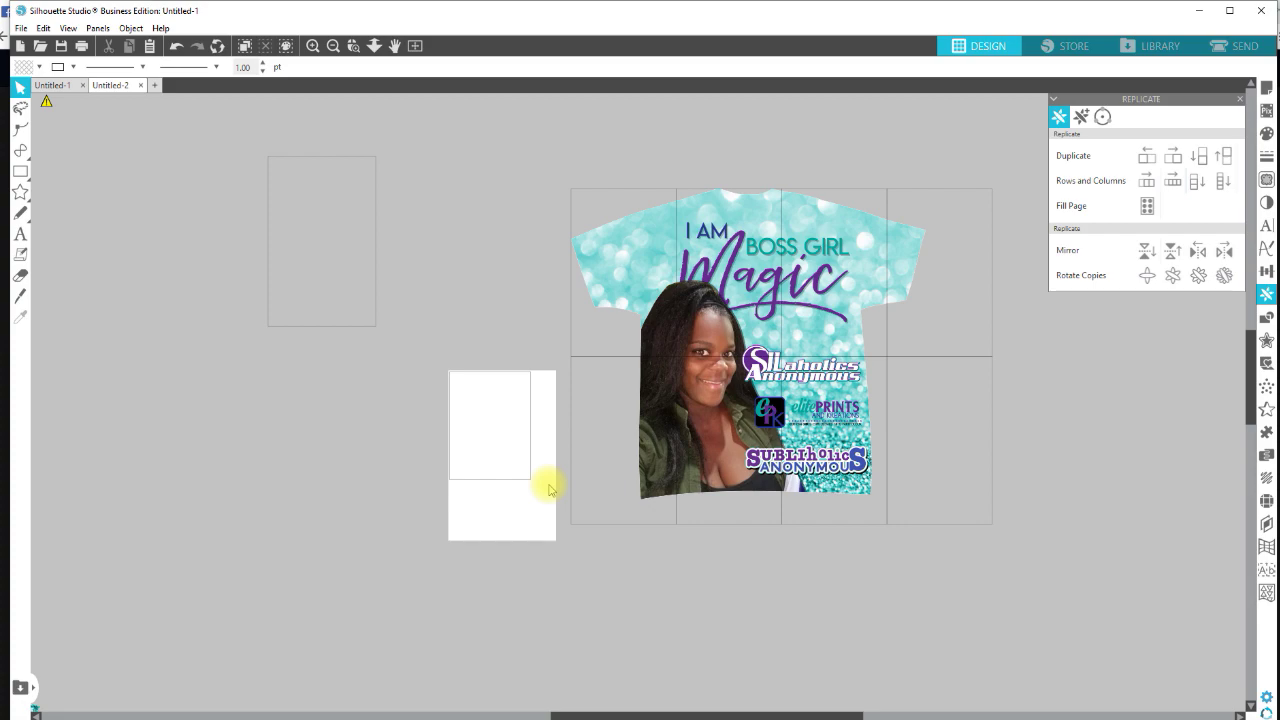
Fill the eight rectangles over the shirt with white and set their fill transparency to 100%.
drag(566, 166, 997, 531)
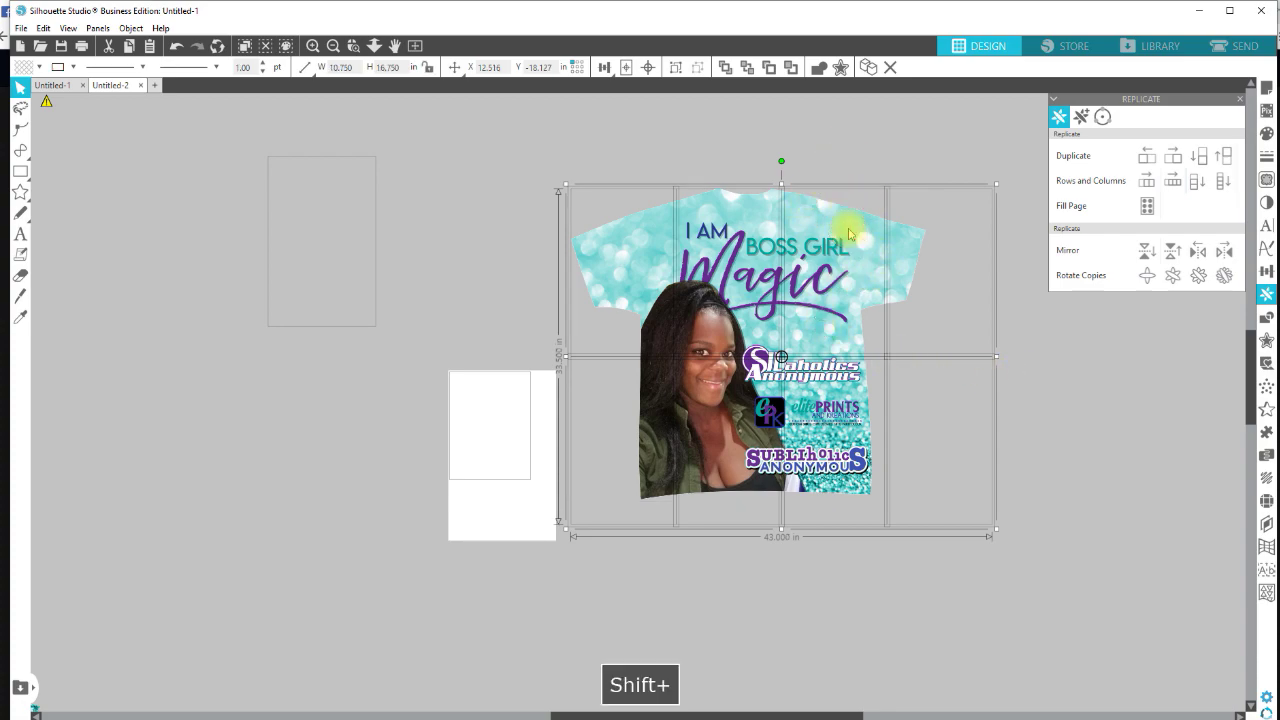
shift+click(688, 232)
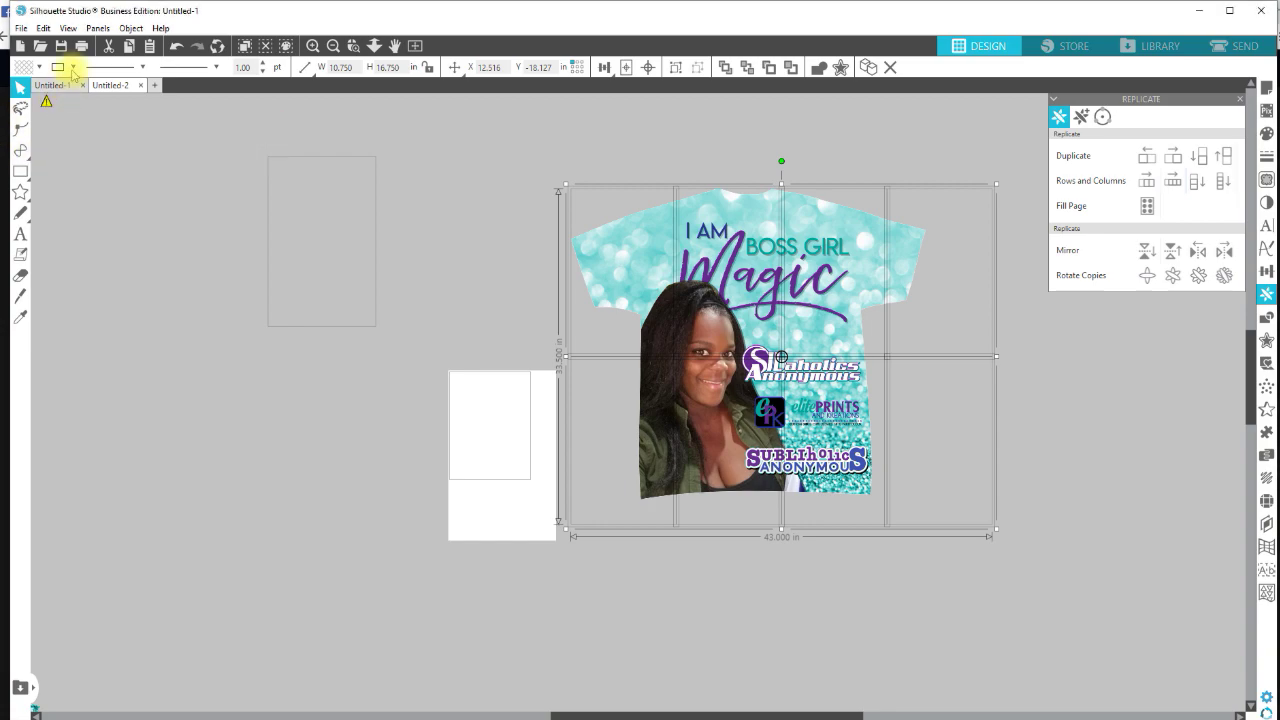
click(39, 67)
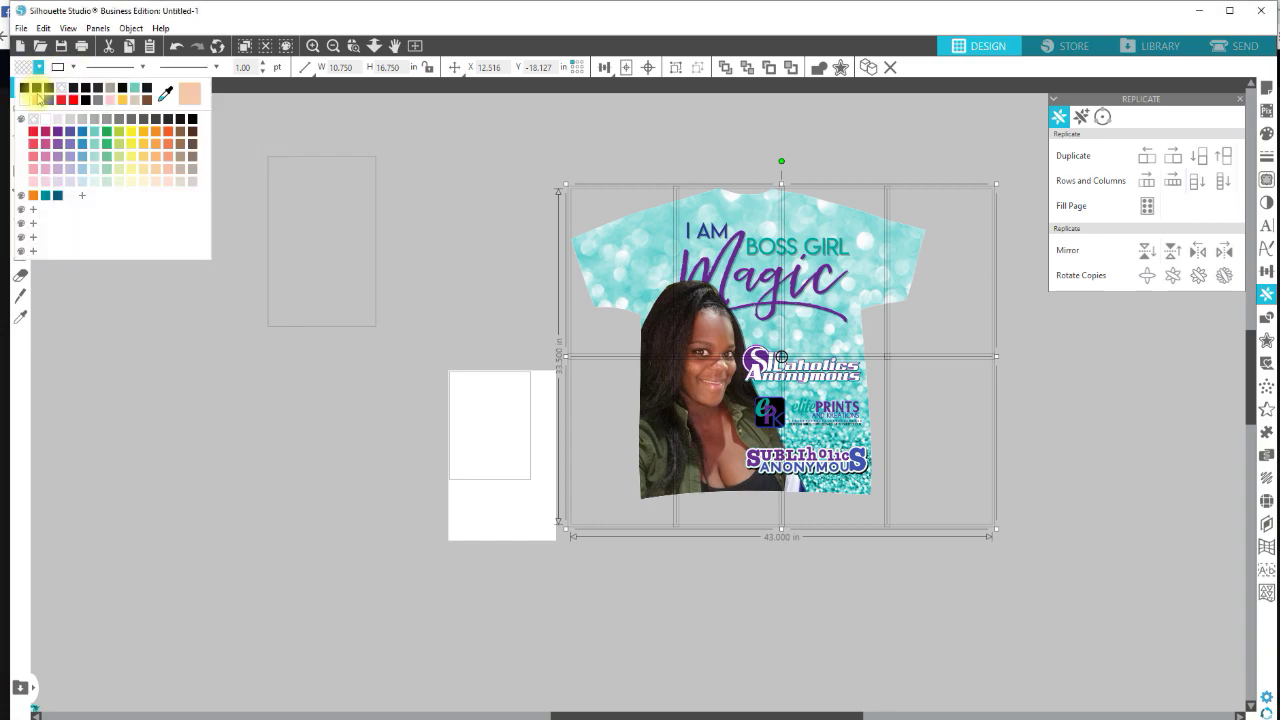
click(24, 100)
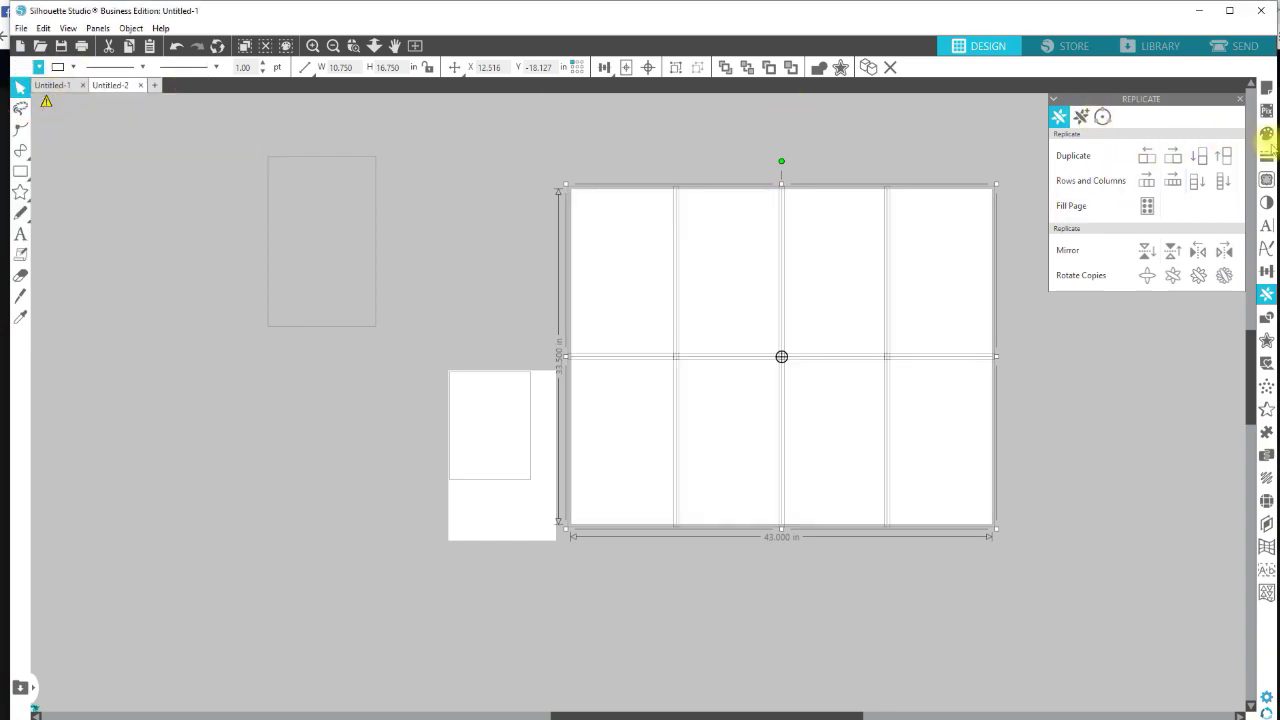
click(1267, 134)
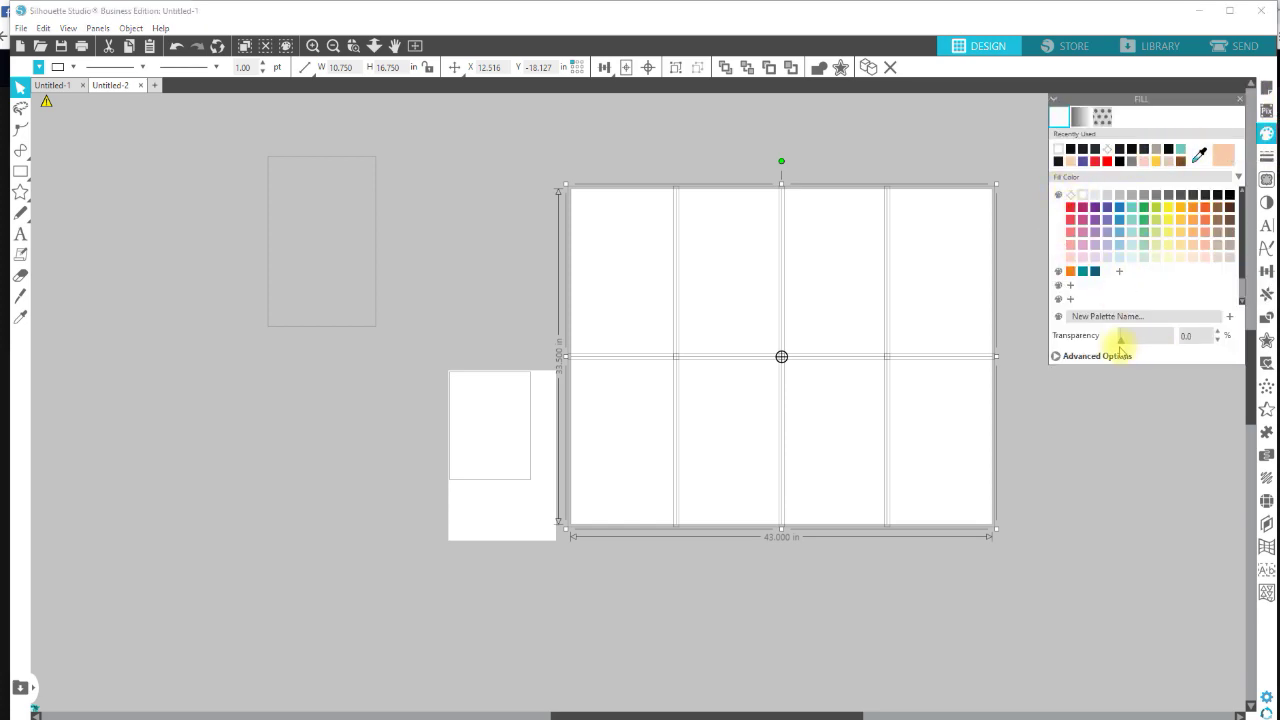
drag(1120, 345, 1198, 340)
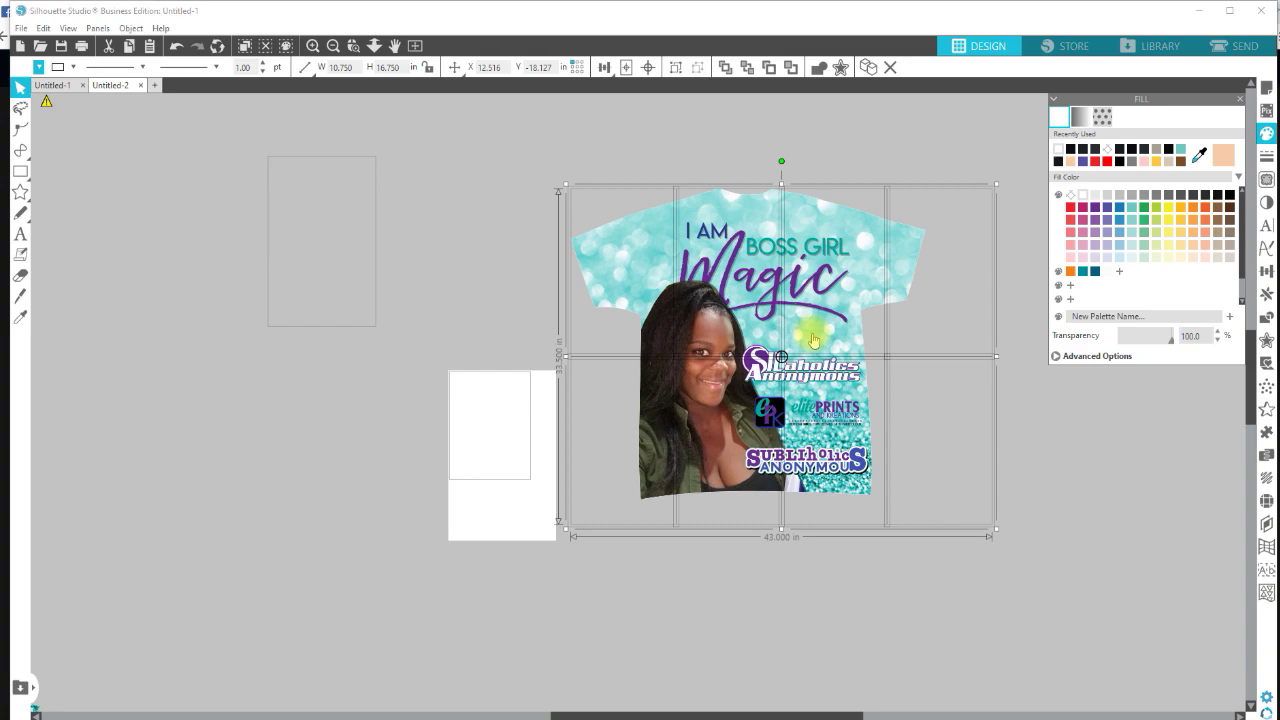
Place a spare copy of the grid's top-left rectangle beside the 11 by 17 in rectangle.
click(628, 189)
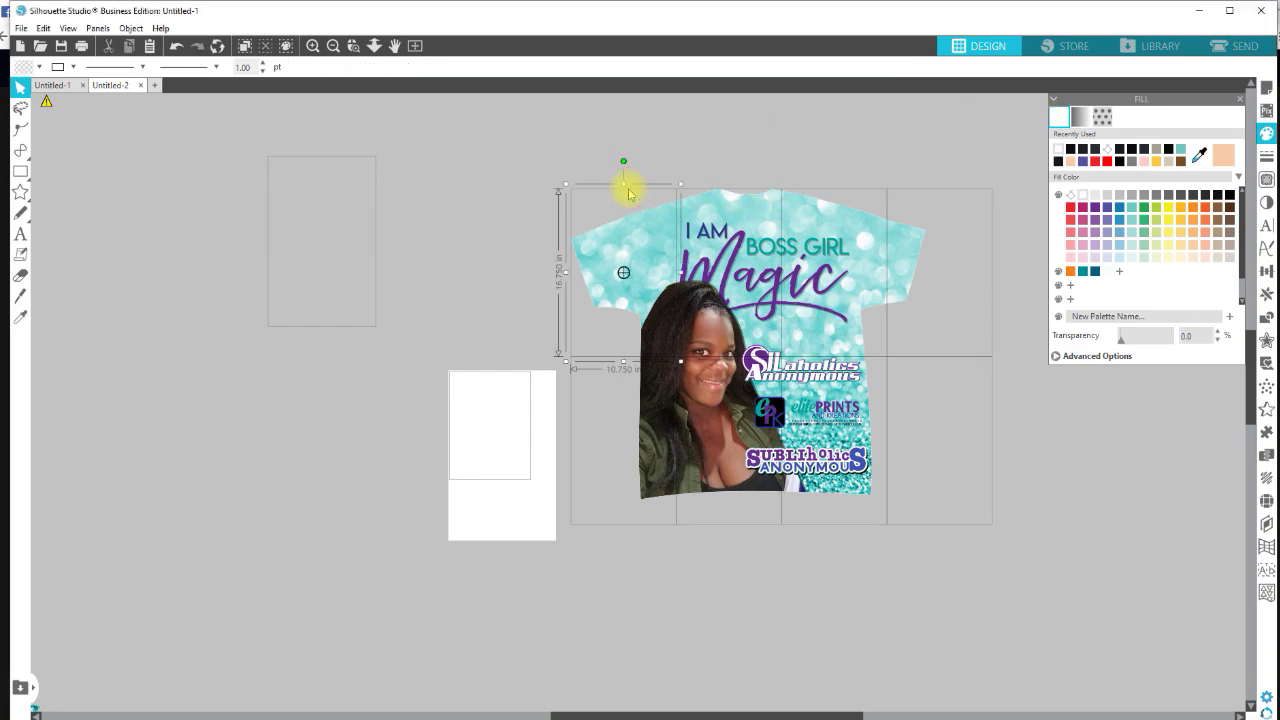
alt+drag(623, 183, 458, 162)
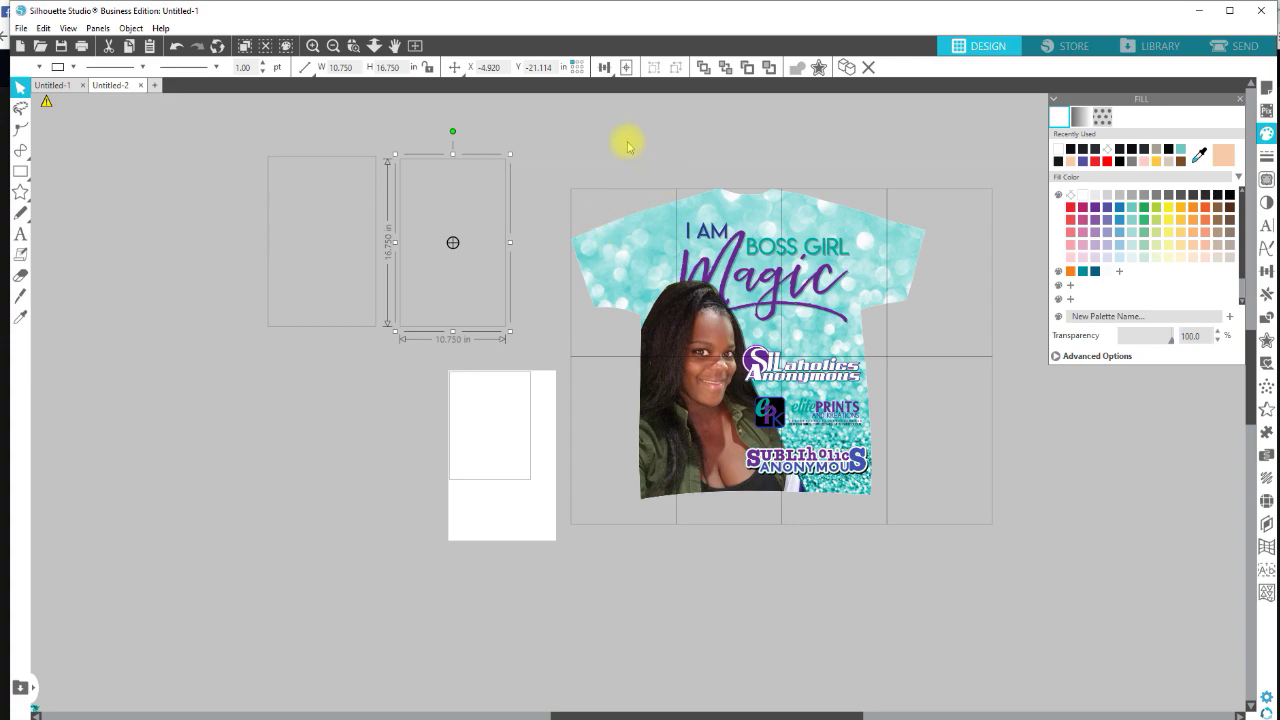
Select the shirt with its whole grid and duplicate them downward repeatedly, then clear the selection.
drag(556, 168, 987, 550)
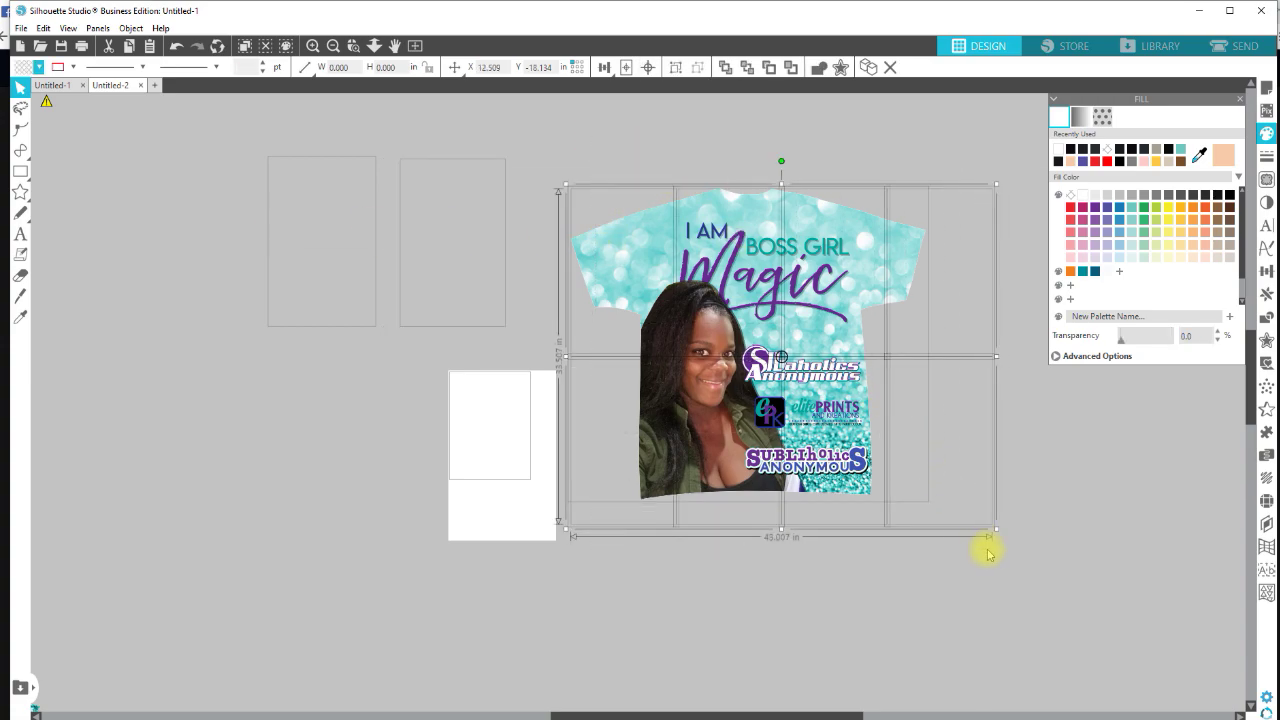
key(i)
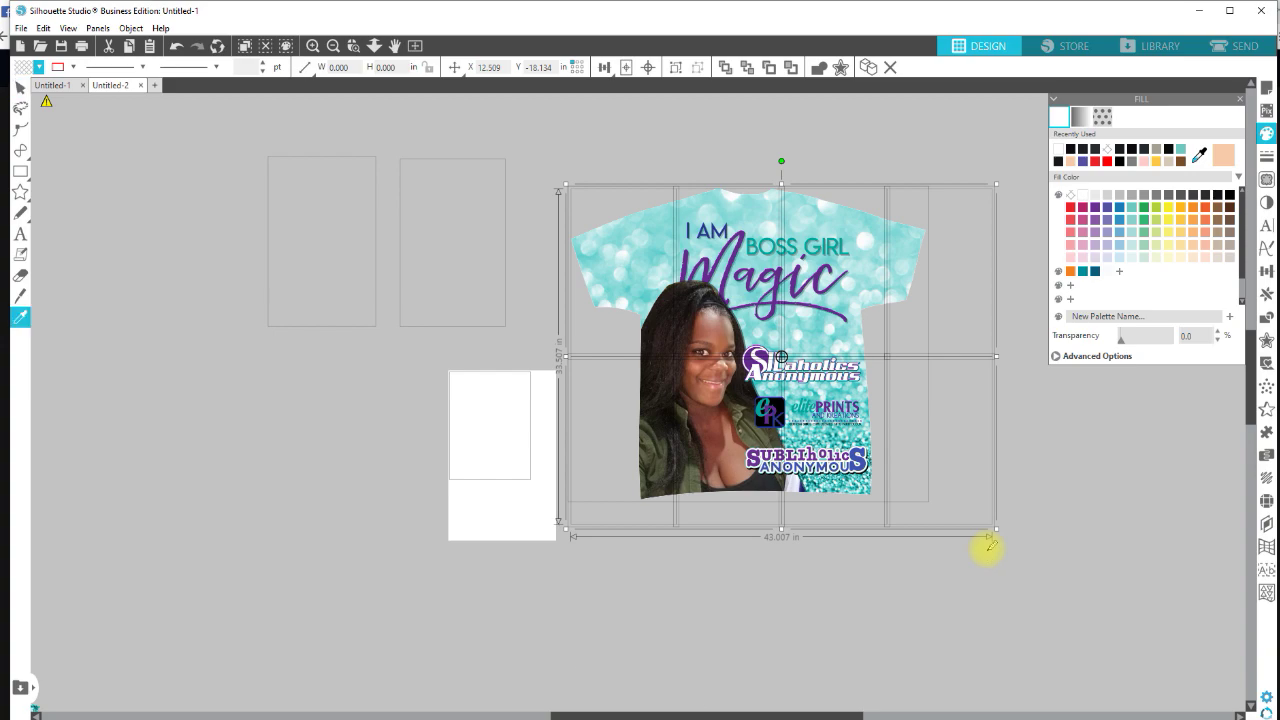
key(ctrl+Down)
key(ctrl+Down)
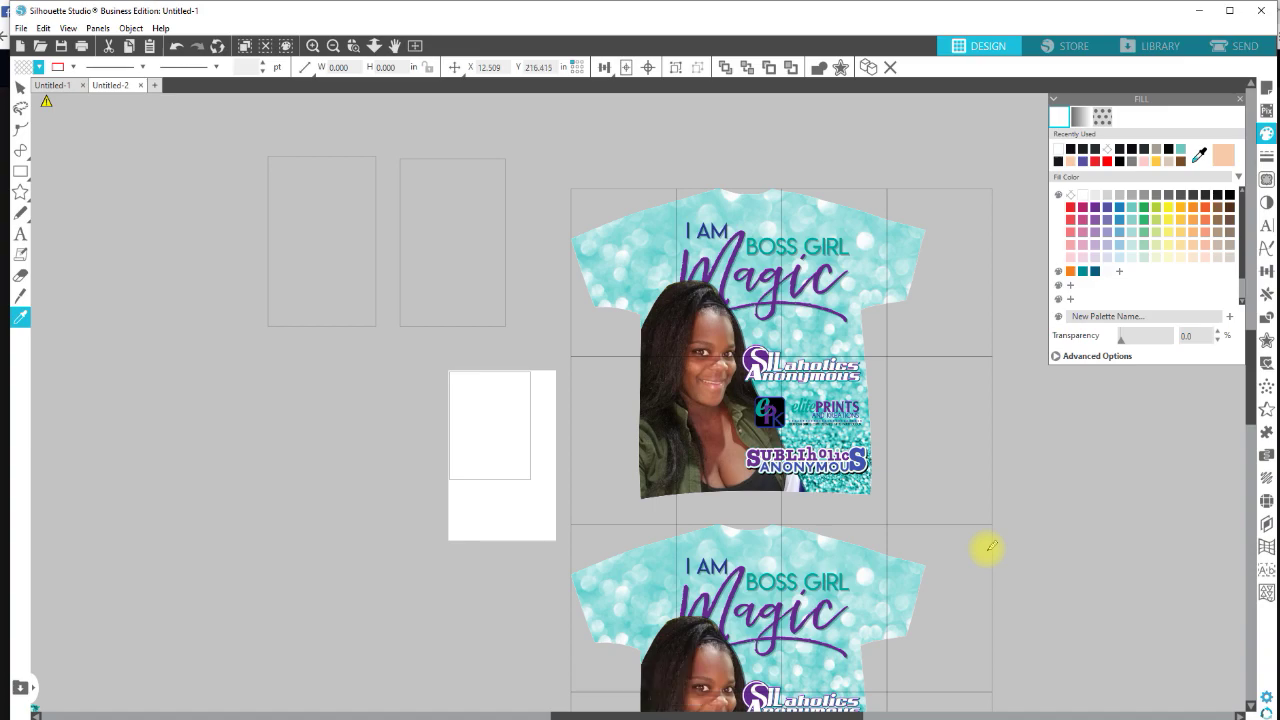
key(ctrl+Down)
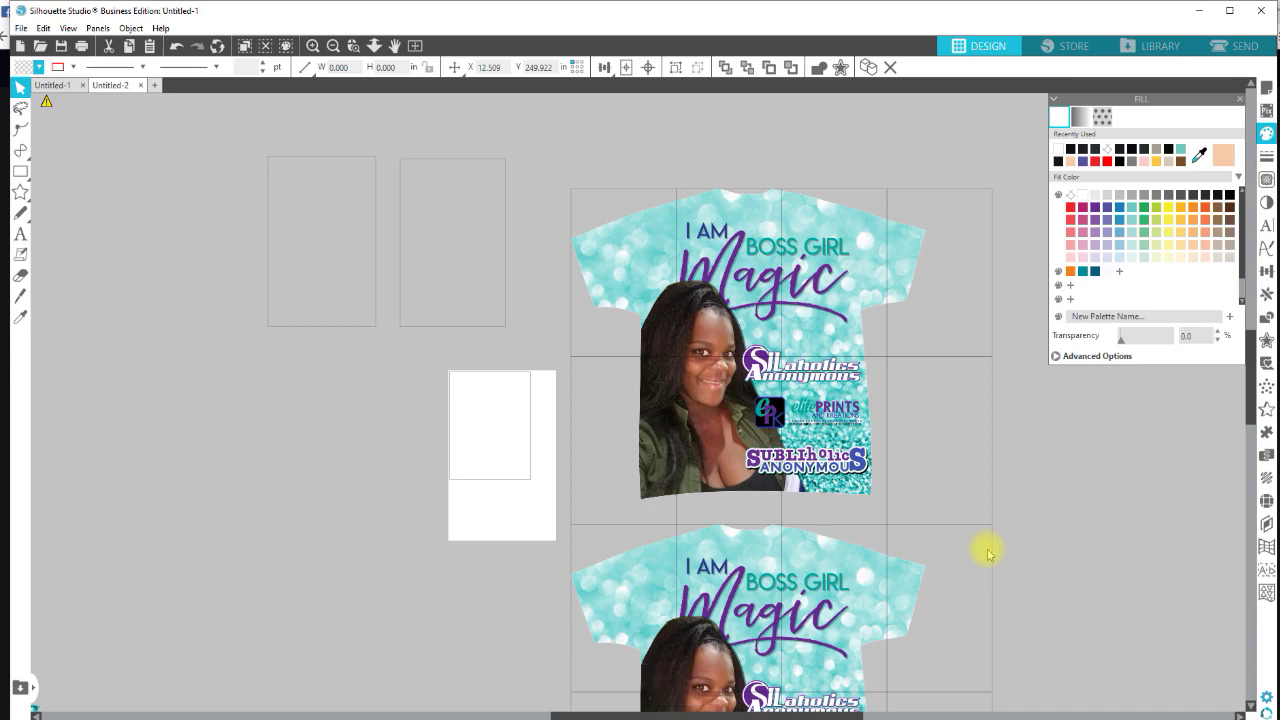
click(703, 150)
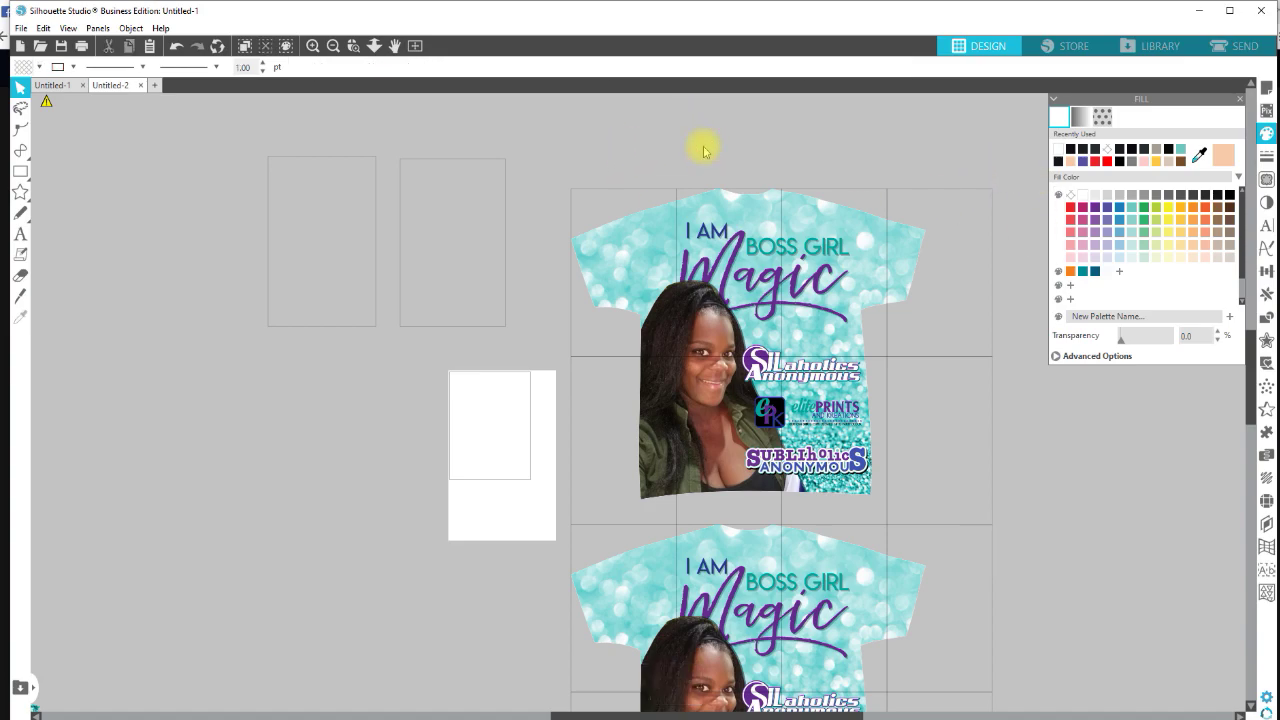
click(686, 202)
shift+click(811, 200)
shift+click(905, 218)
shift+click(916, 395)
shift+click(735, 497)
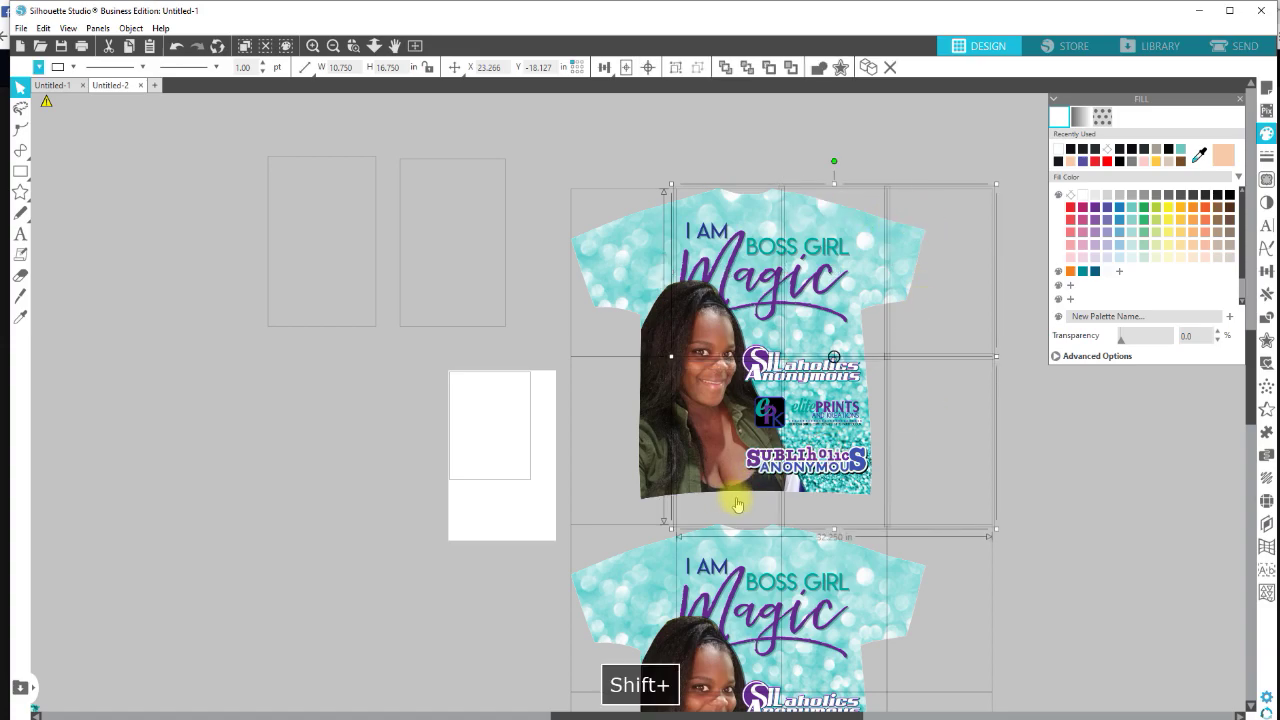
click(727, 118)
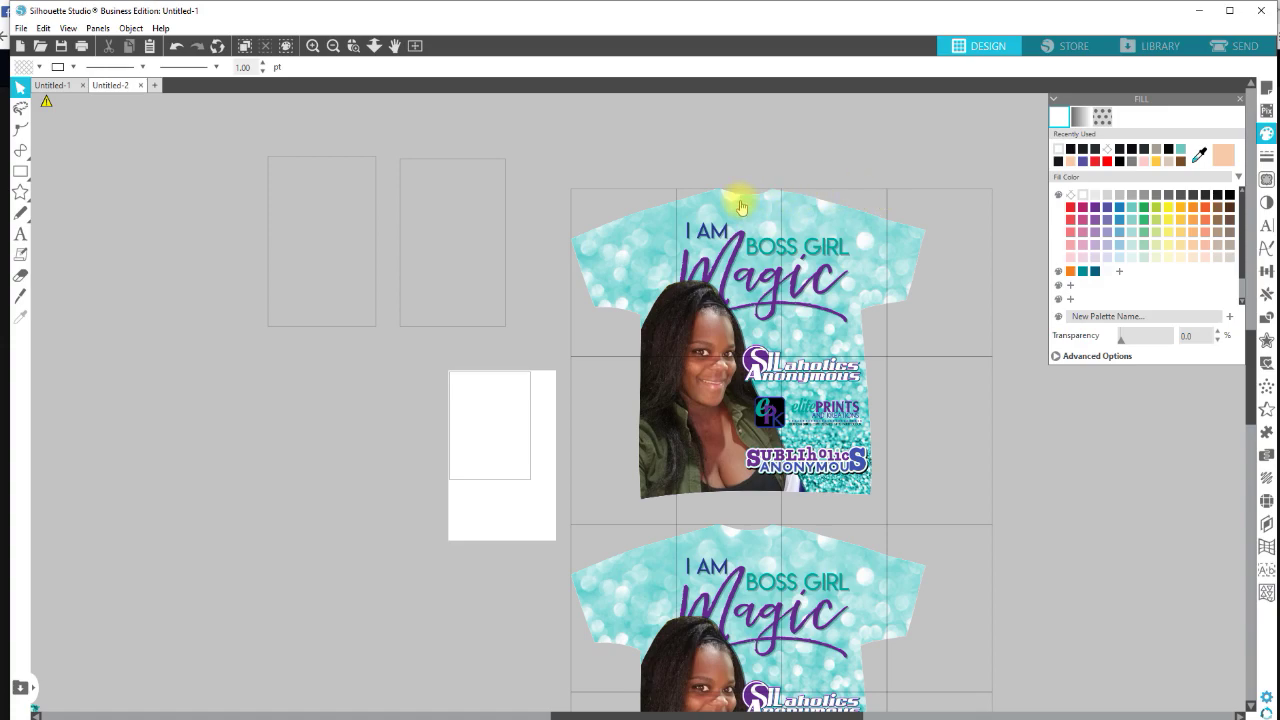
Delete alternating rectangles from the first shirt's grid: the second and fourth in the top row, the first and third in the bottom row.
click(741, 204)
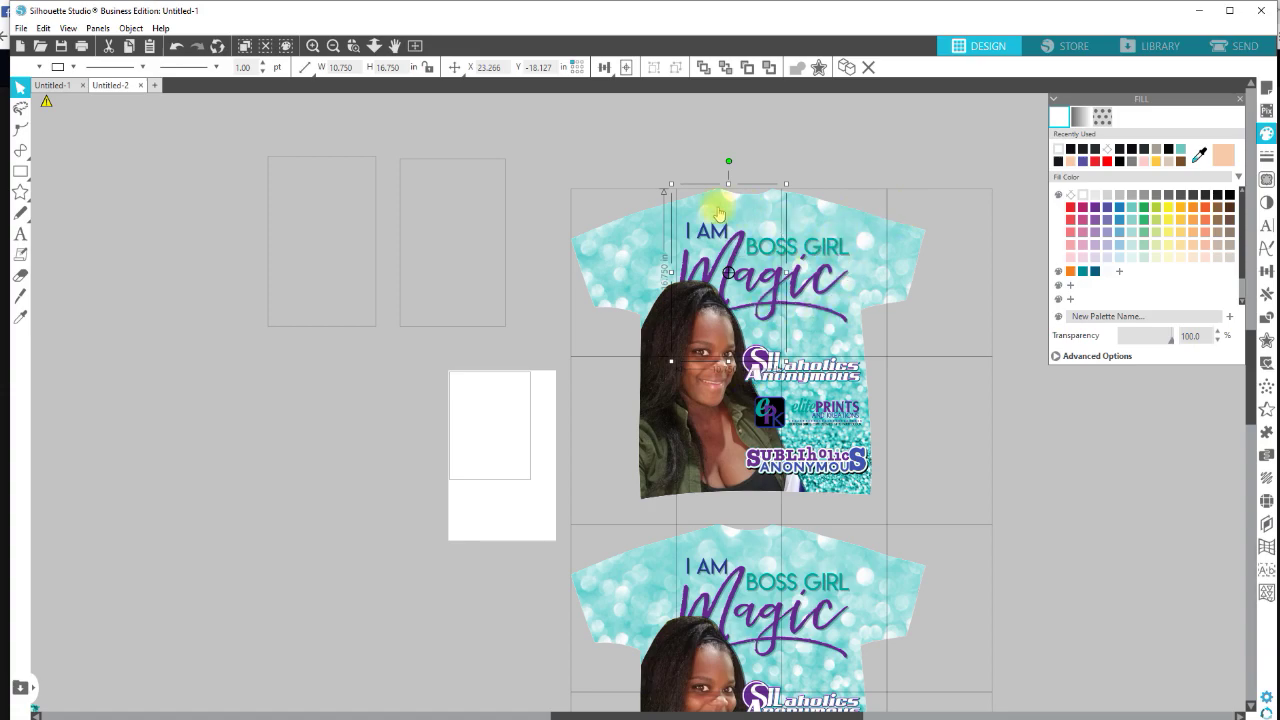
shift+click(940, 224)
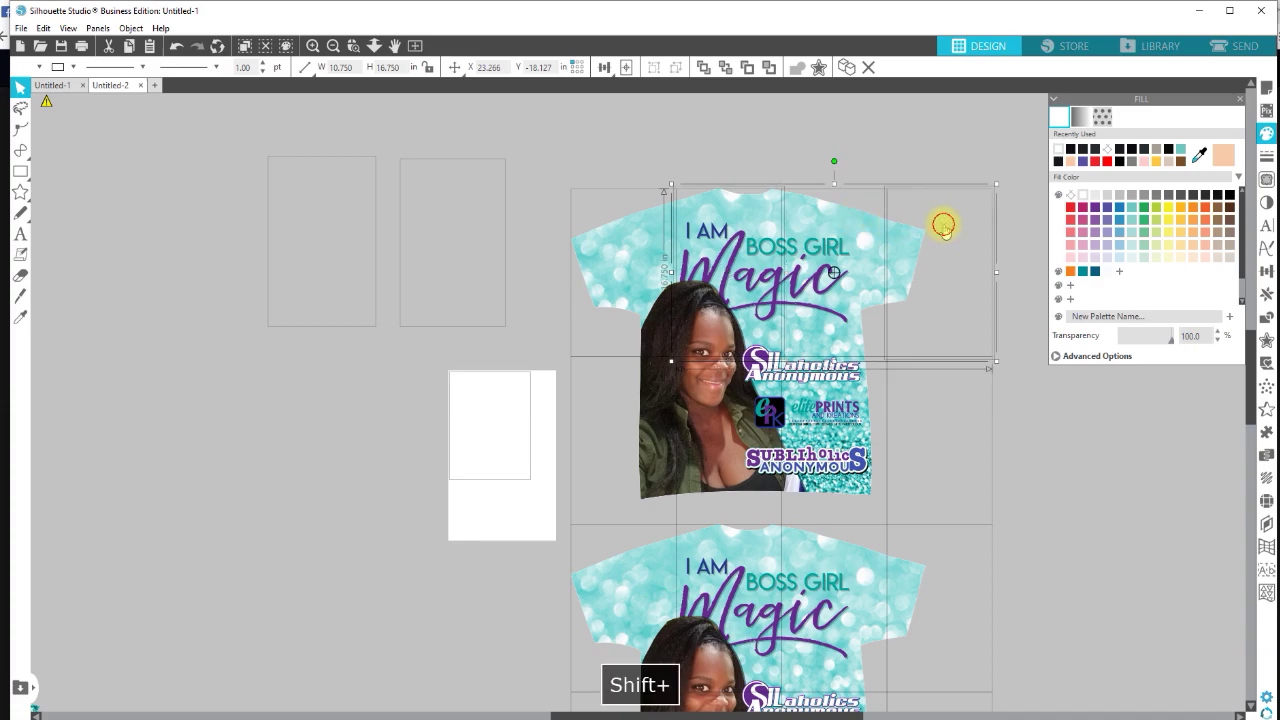
shift+click(722, 521)
shift+click(606, 511)
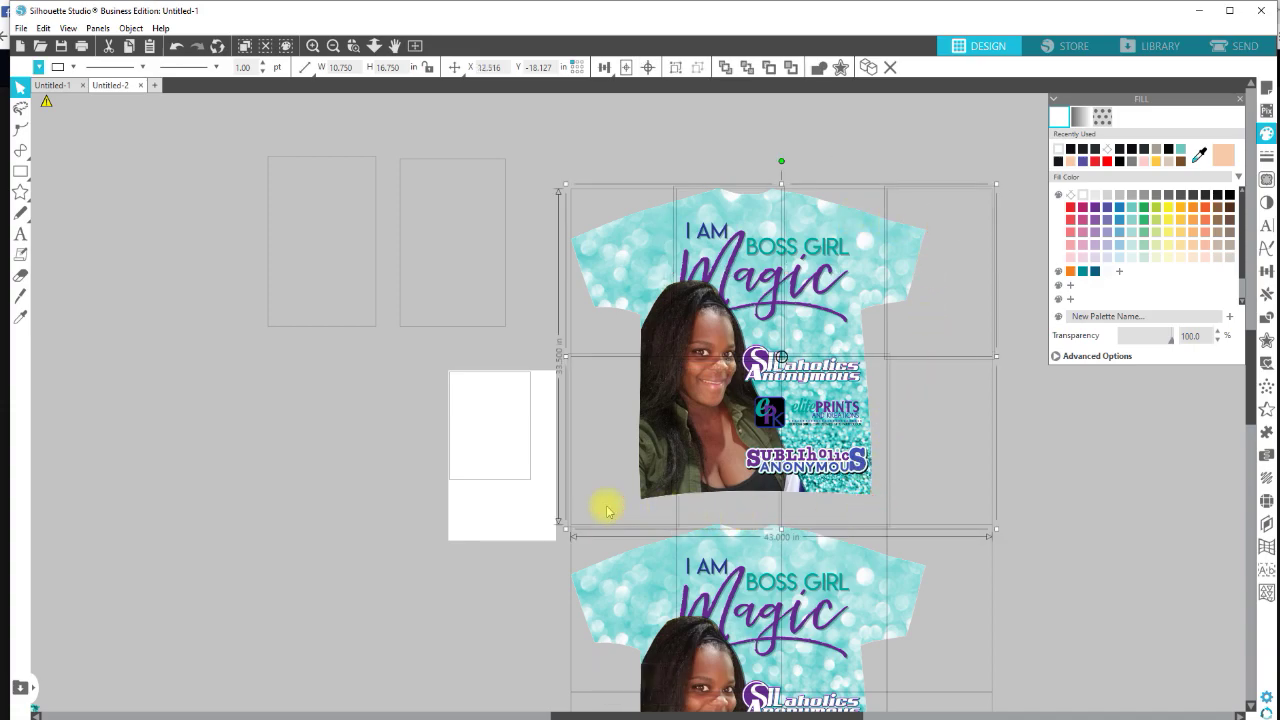
key(Delete)
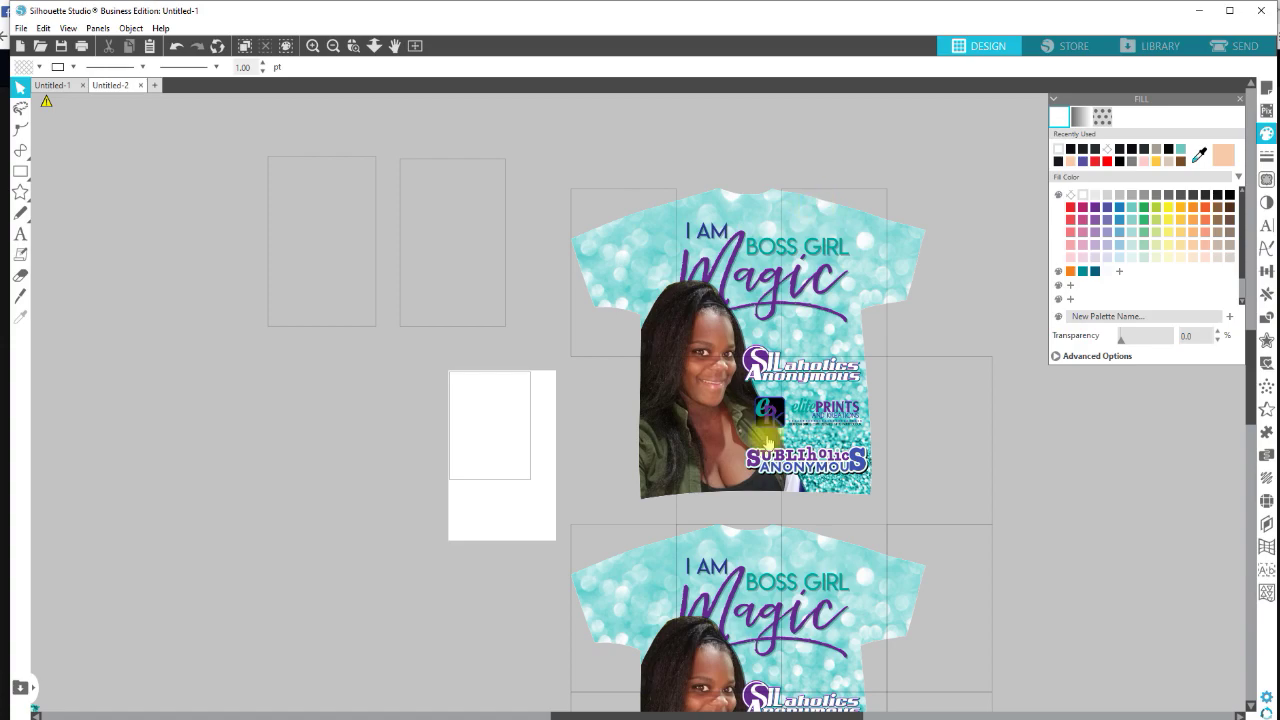
Try cropping the first shirt with its four remaining checkerboard rectangles and pulling the resulting pieces apart.
click(622, 145)
drag(702, 174, 968, 484)
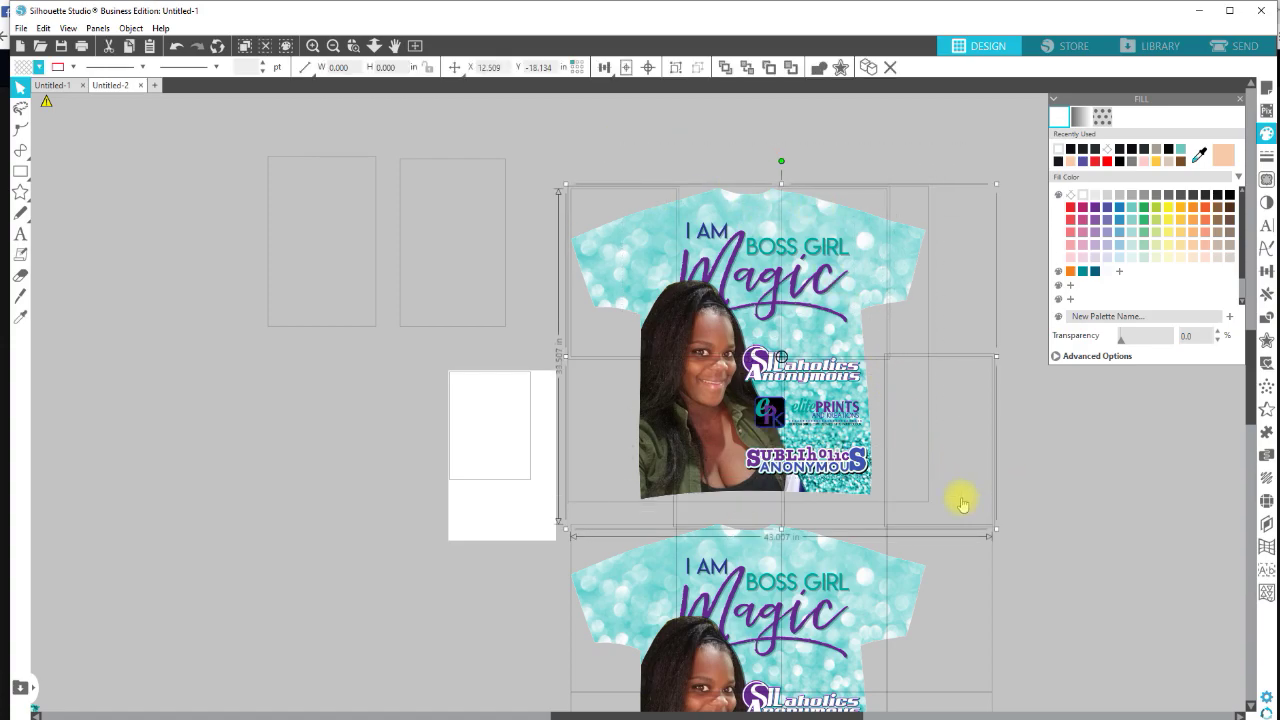
click(1266, 317)
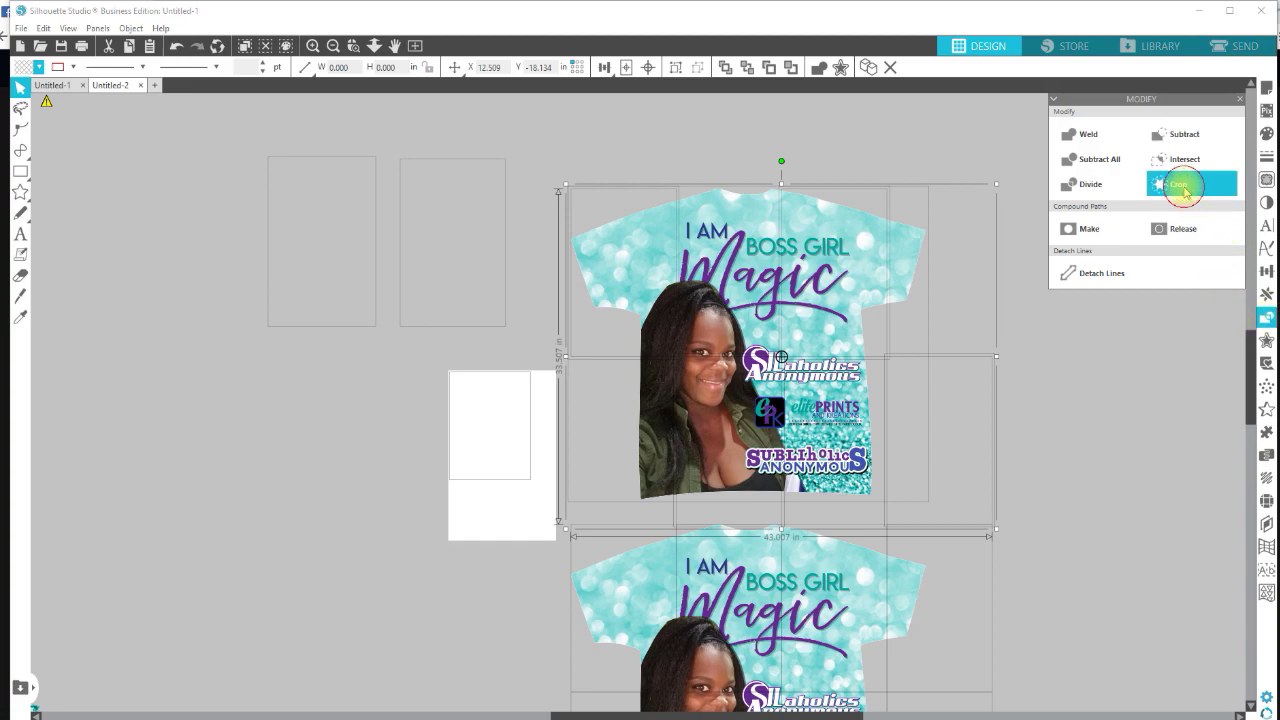
click(1180, 184)
click(971, 378)
drag(857, 329, 874, 305)
mouse_move(740, 428)
mouse_down()
mouse_move(759, 425)
mouse_move(740, 425)
mouse_up()
click(680, 360)
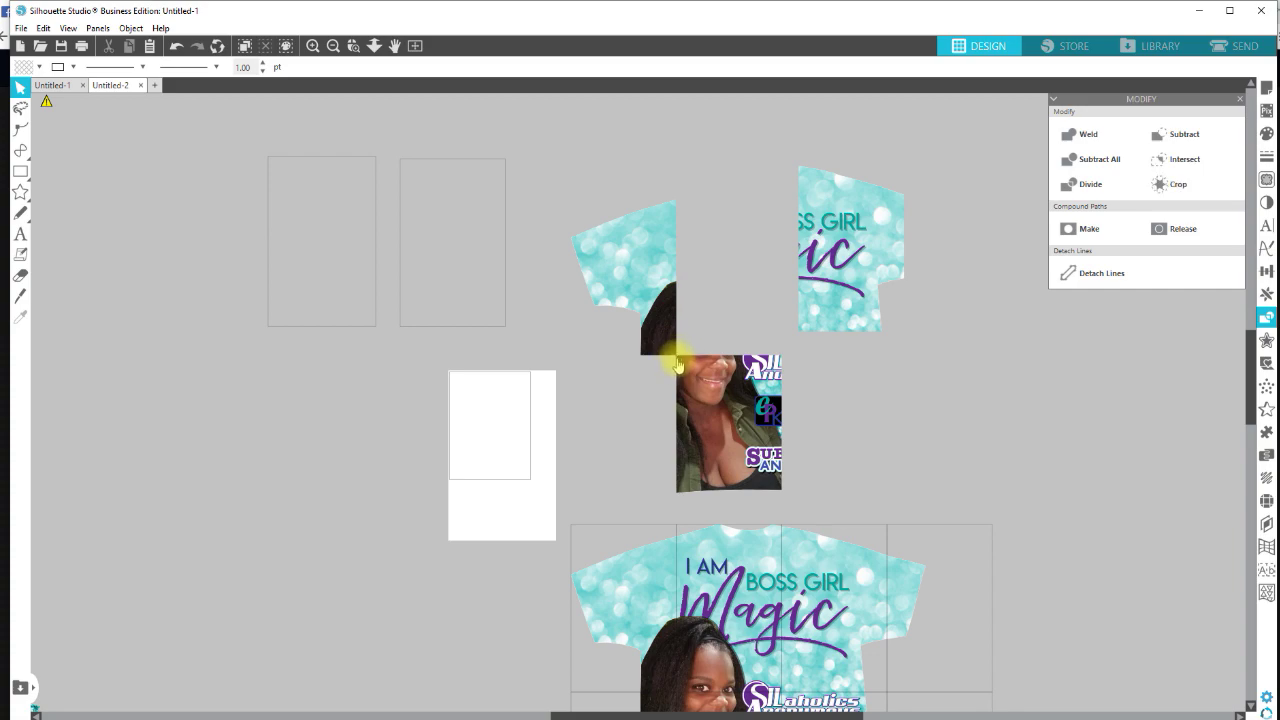
Undo the piece moves and the crop of the first shirt.
key(ctrl+z)
key(ctrl+z)
key(ctrl+z)
key(ctrl+z)
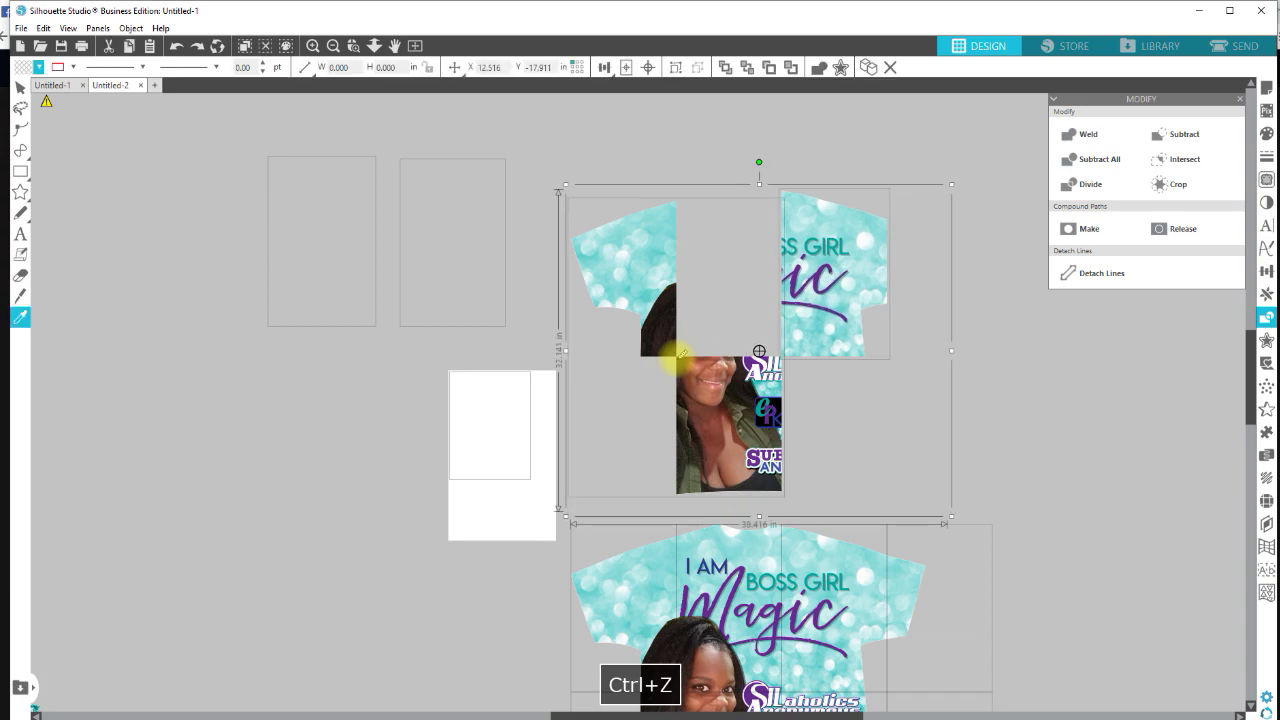
click(700, 143)
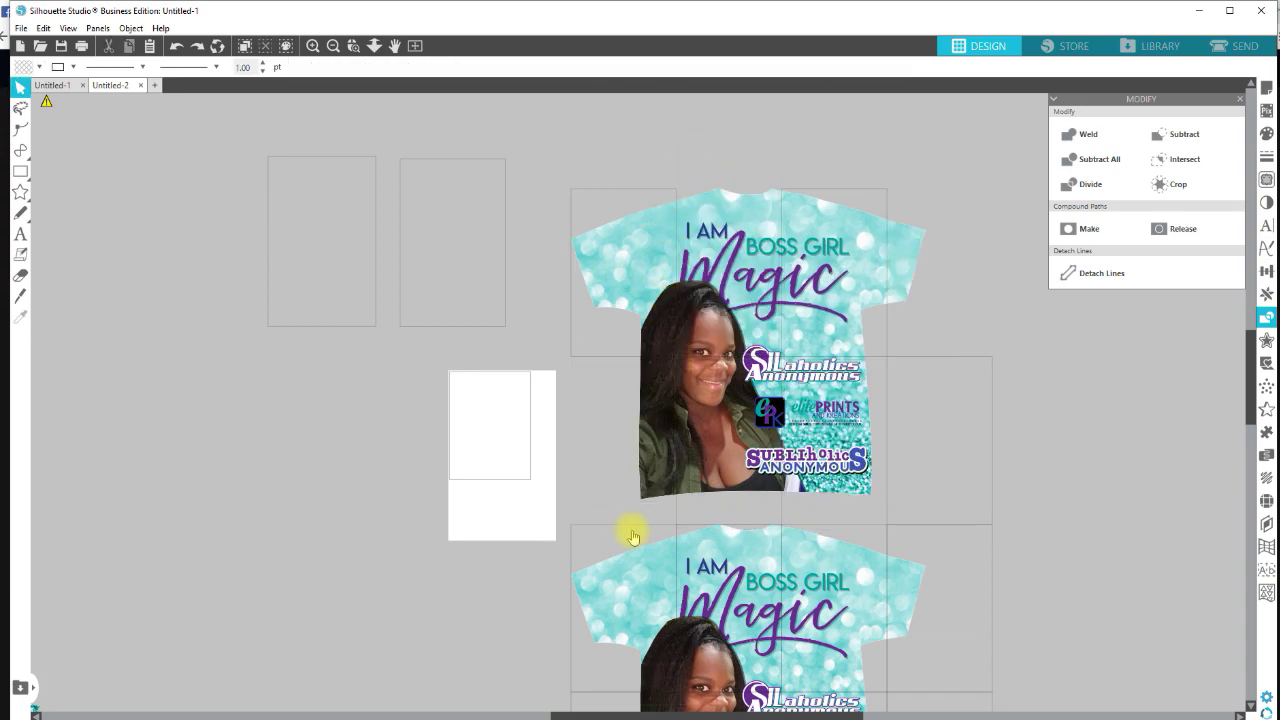
Delete the two remaining bottom-row rectangles and crop the first shirt with the first and third top-row rectangles.
click(676, 515)
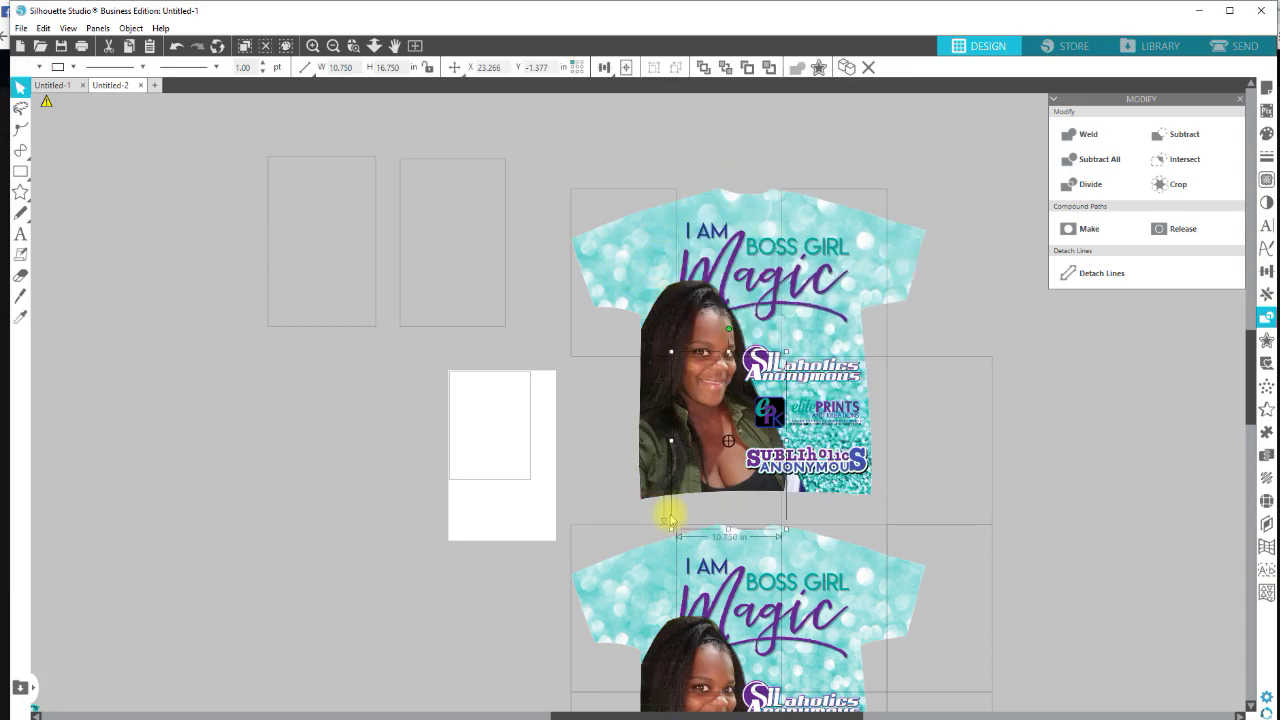
key(Delete)
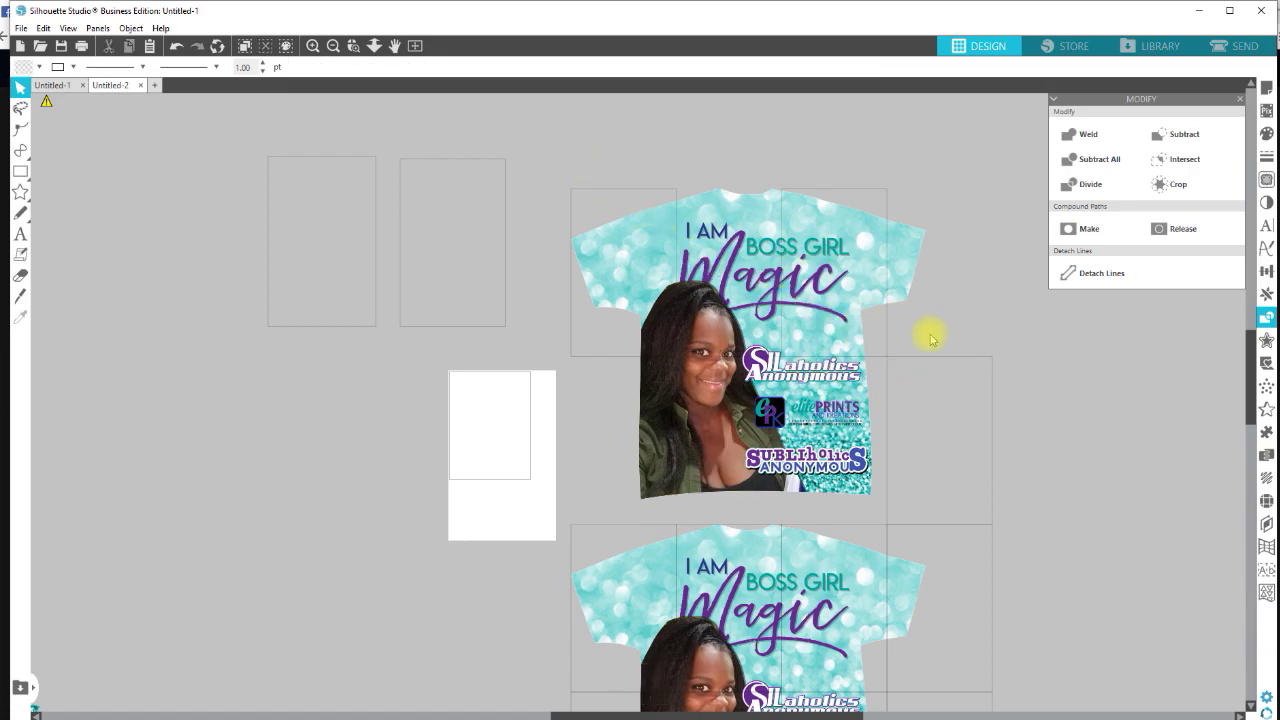
click(972, 360)
key(Delete)
drag(588, 137, 728, 207)
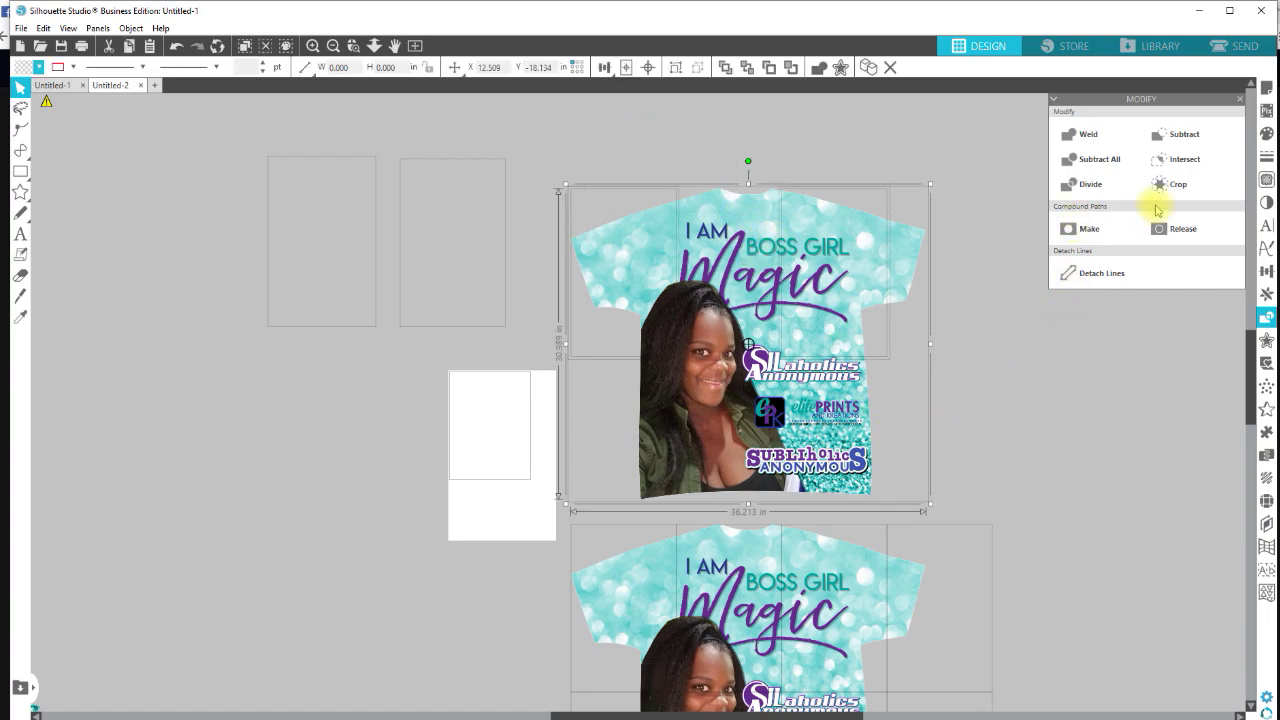
click(1177, 184)
On the second shirt copy, delete the first and third top-row rectangles and the entire bottom row of rectangles.
scroll(823, 366, down, 3)
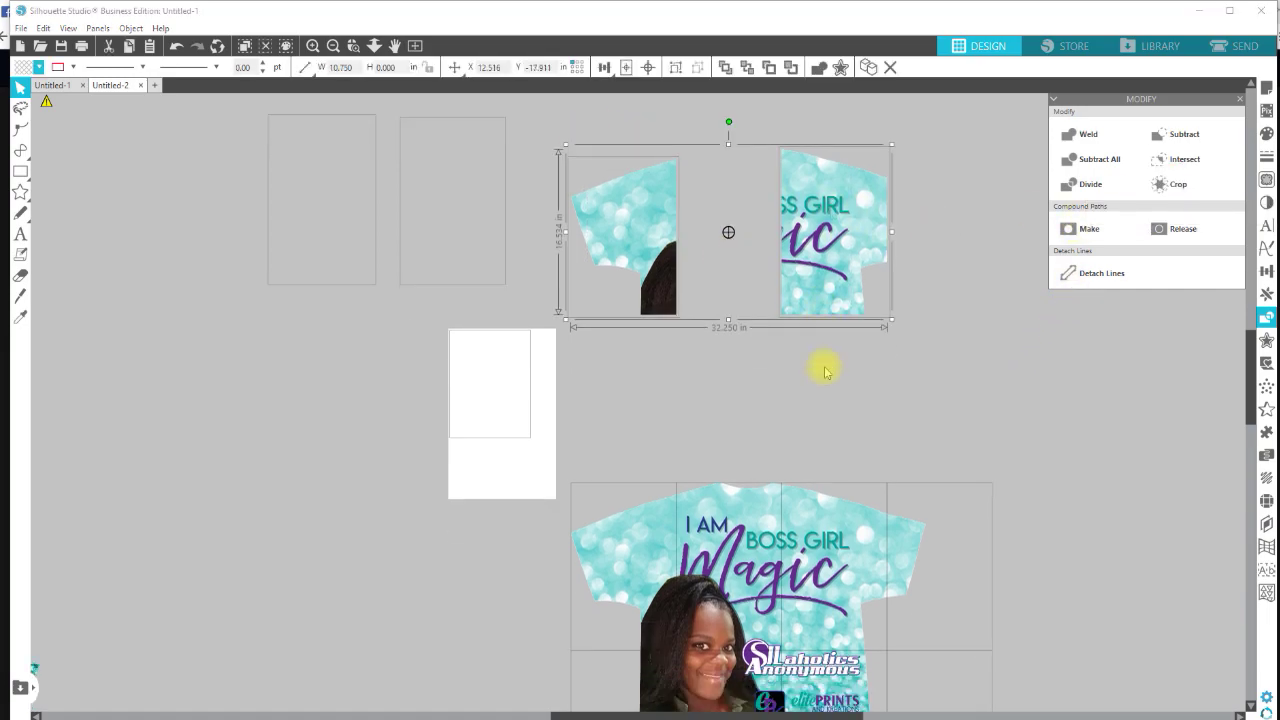
scroll(829, 365, down, 3)
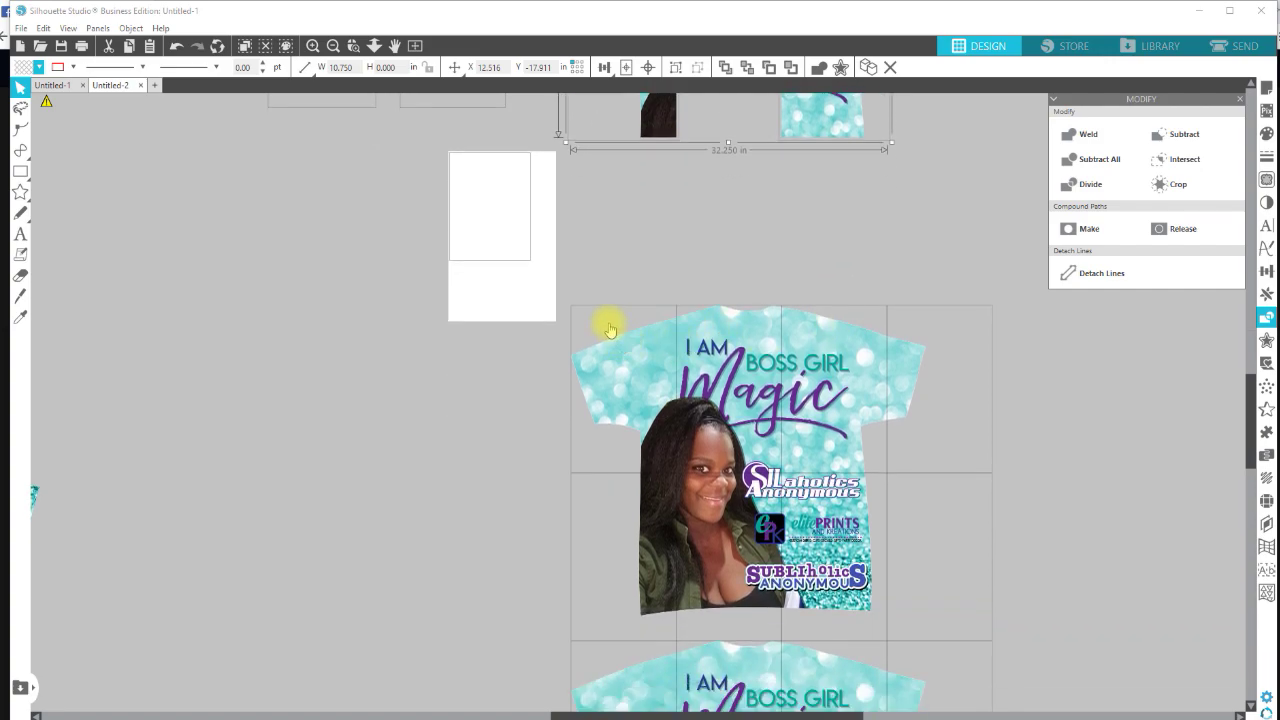
click(608, 327)
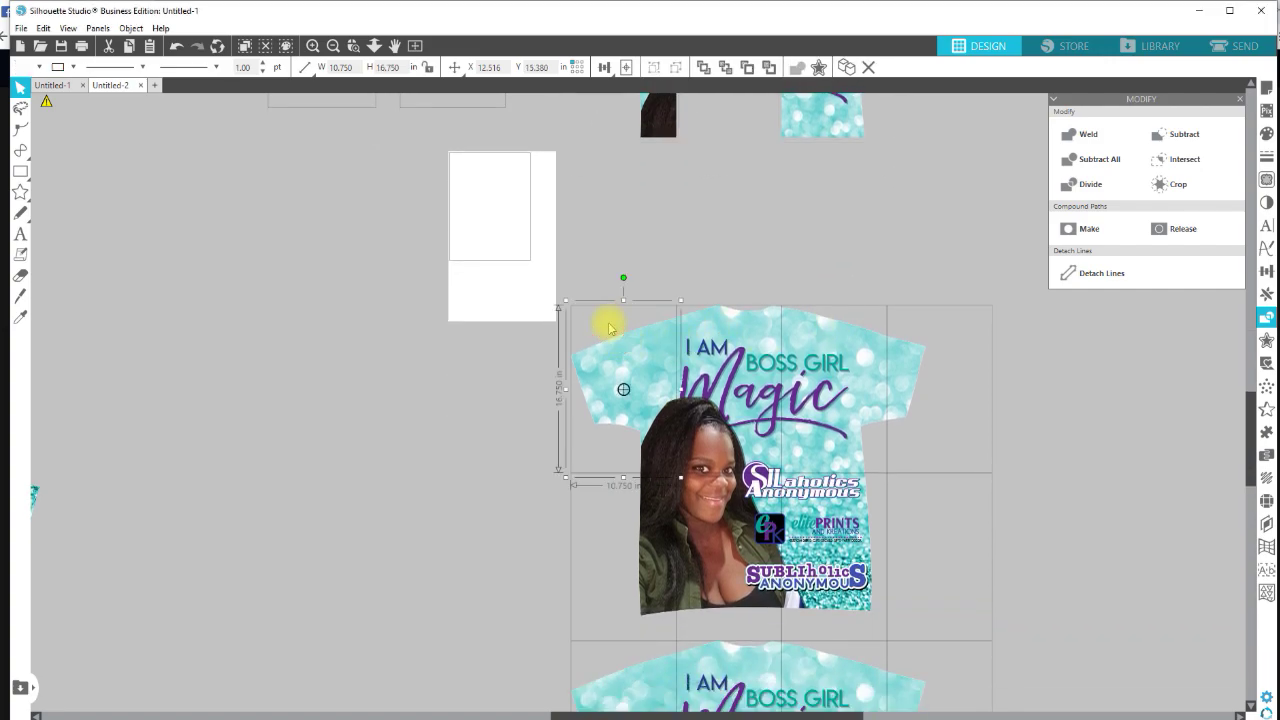
shift+click(845, 315)
shift+click(815, 625)
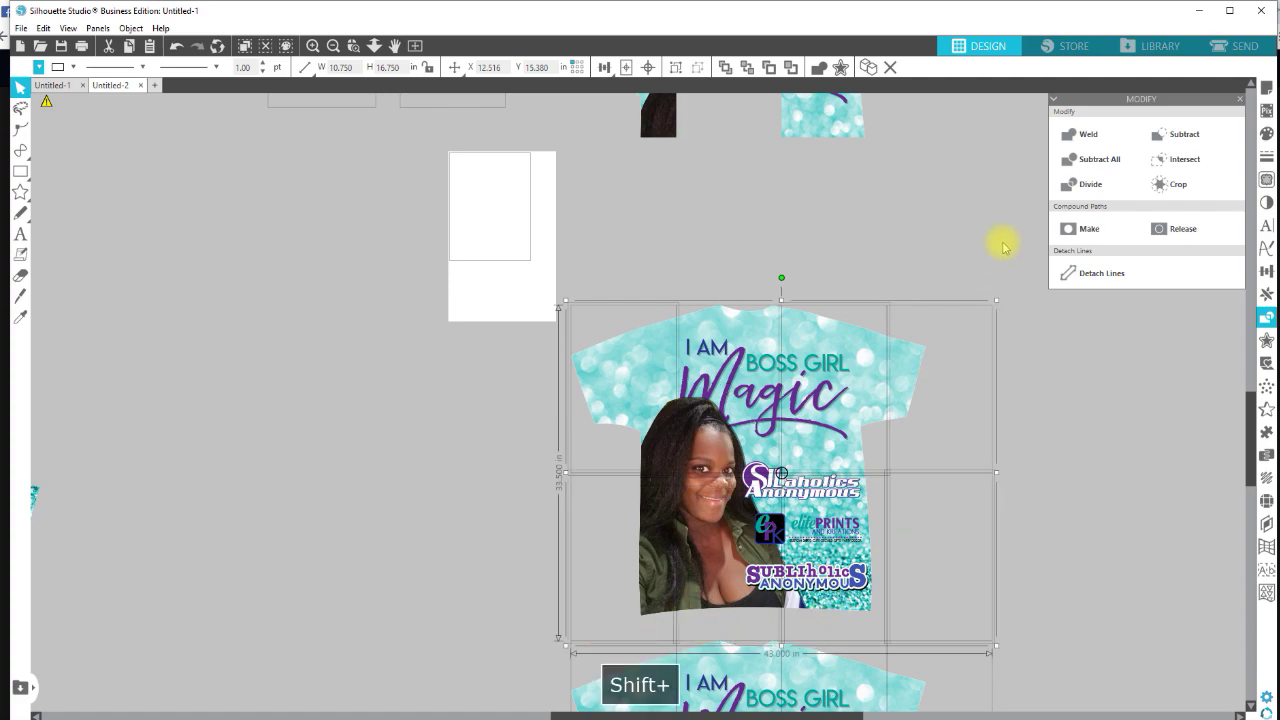
key(Delete)
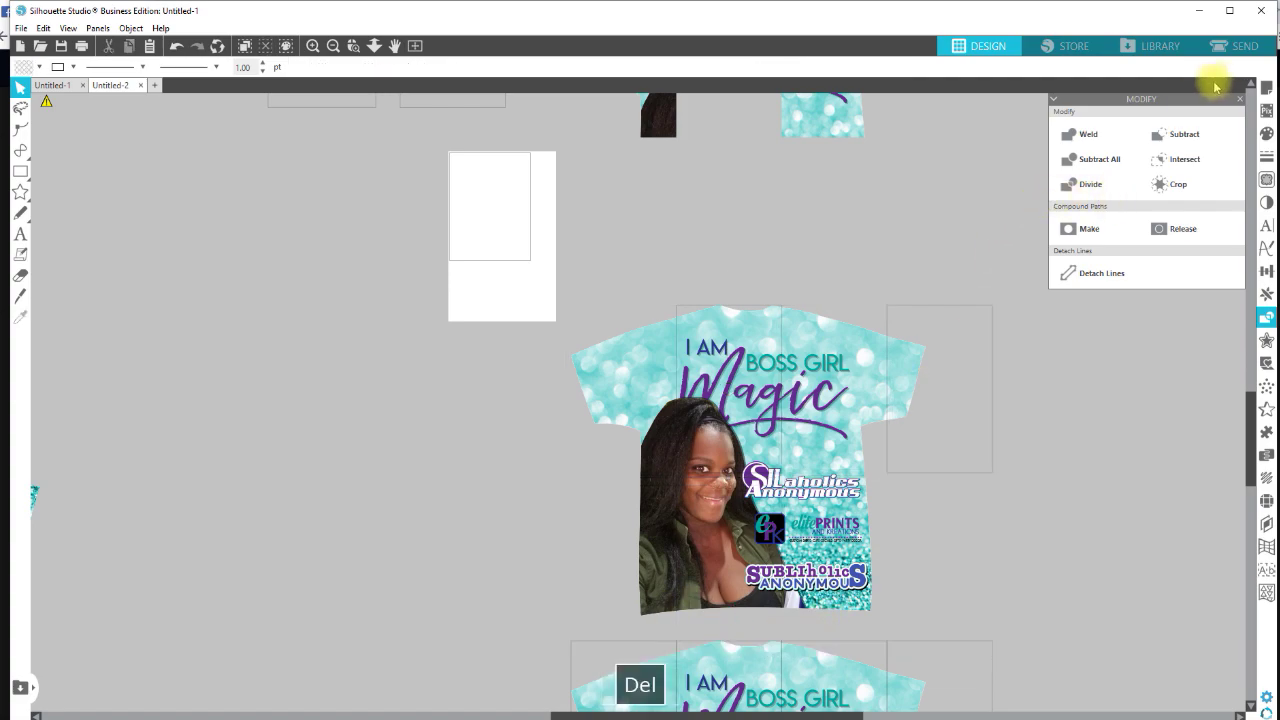
Crop the second shirt copy with its remaining second and fourth top-row rectangles.
click(672, 259)
click(798, 334)
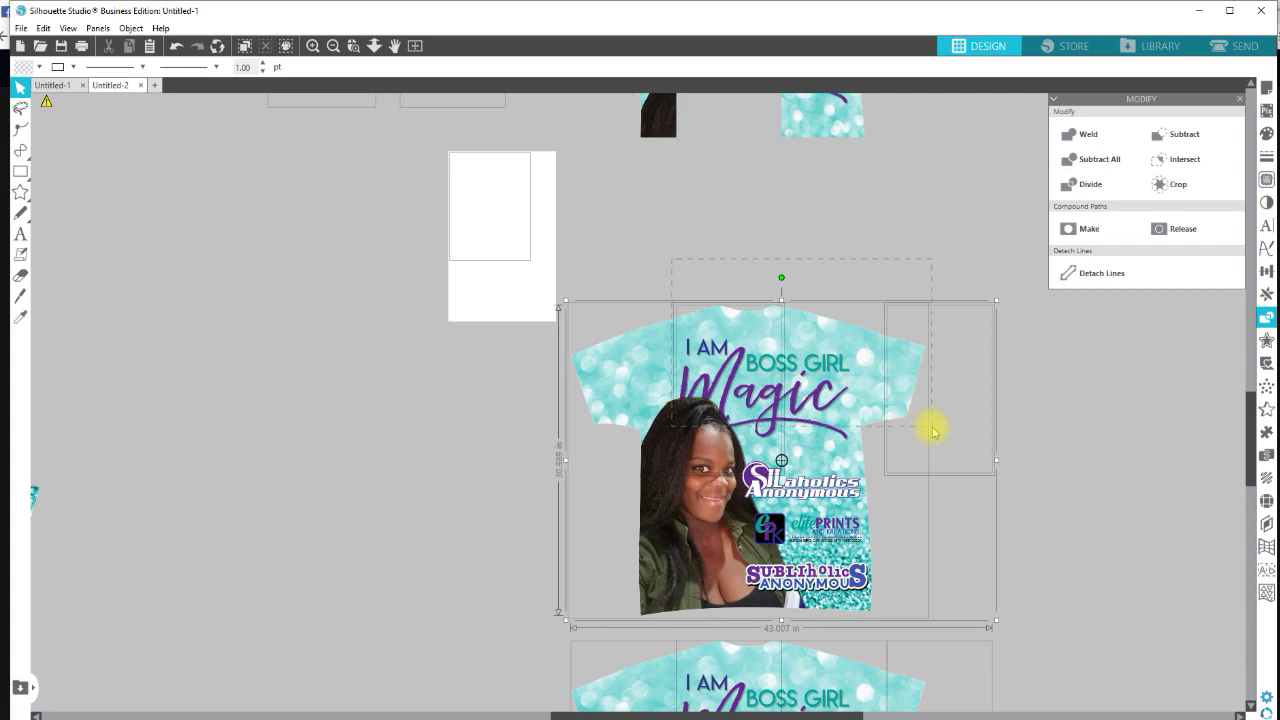
click(1167, 188)
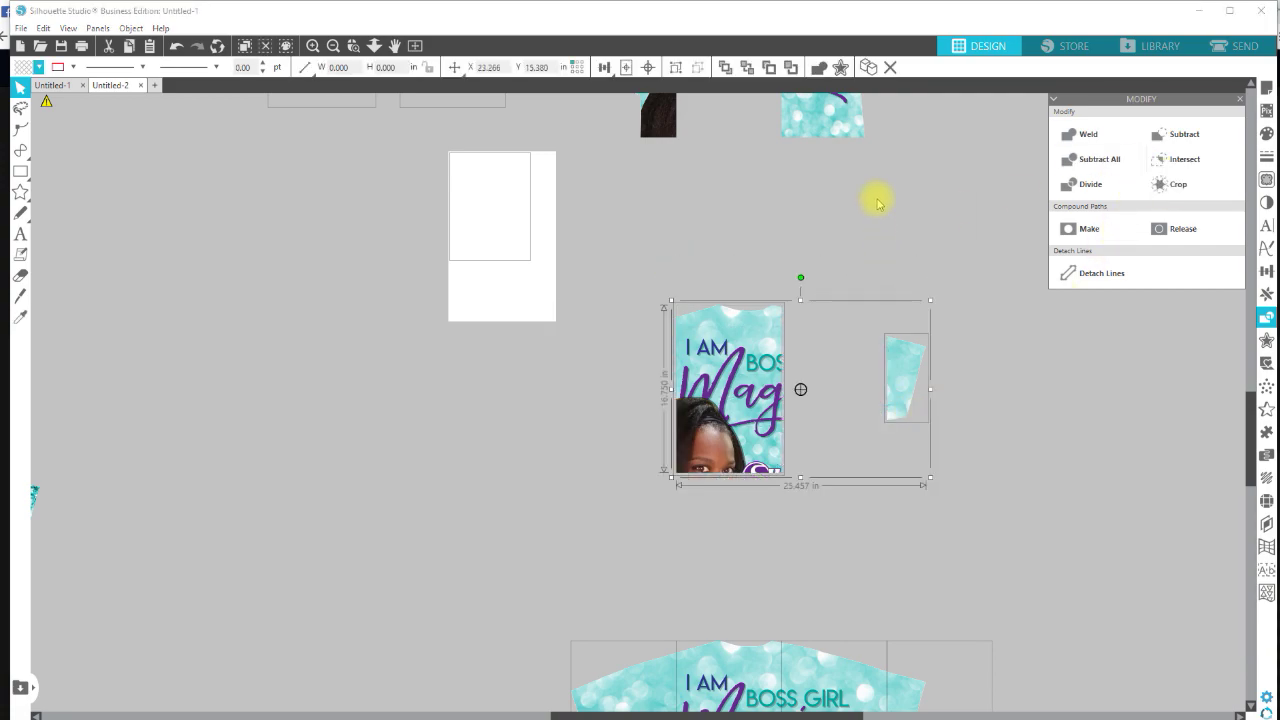
On the third shirt copy, delete the top-row rectangles and the second and fourth bottom-row ones, and crop the shirt with the remaining two.
scroll(870, 194, up, 1)
scroll(860, 215, down, 1)
scroll(791, 546, down, 5)
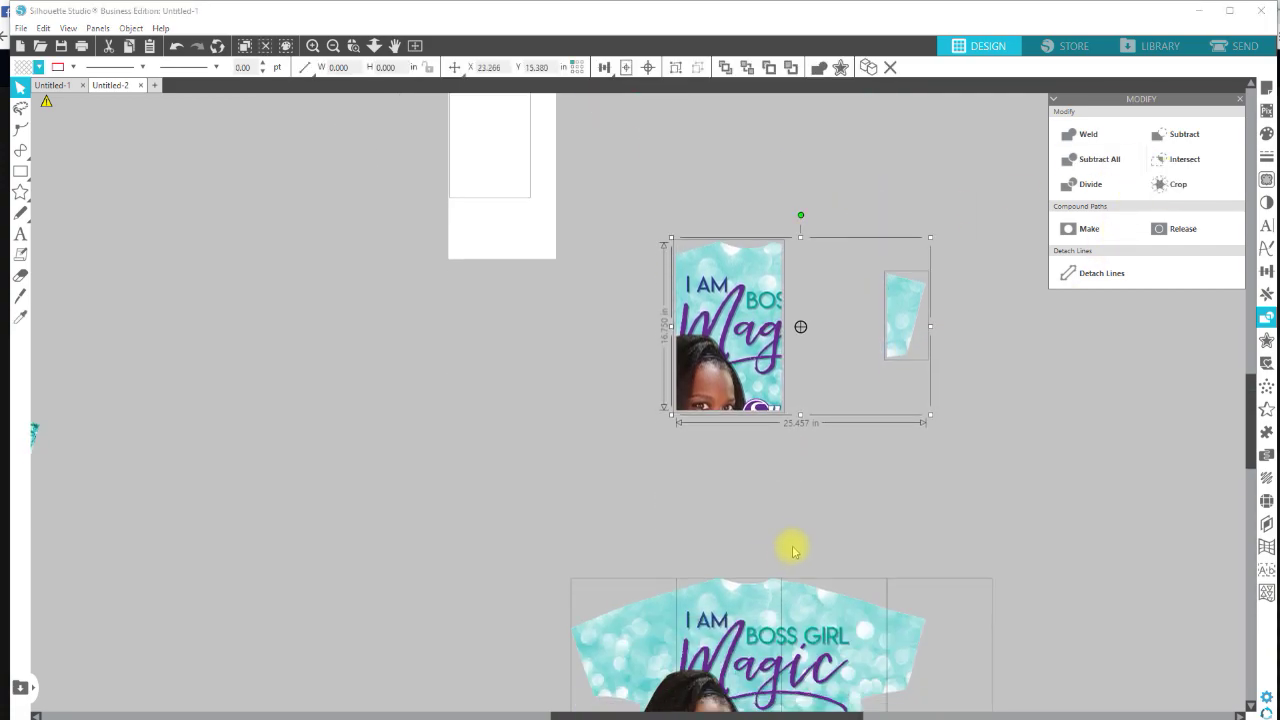
scroll(800, 490, down, 2)
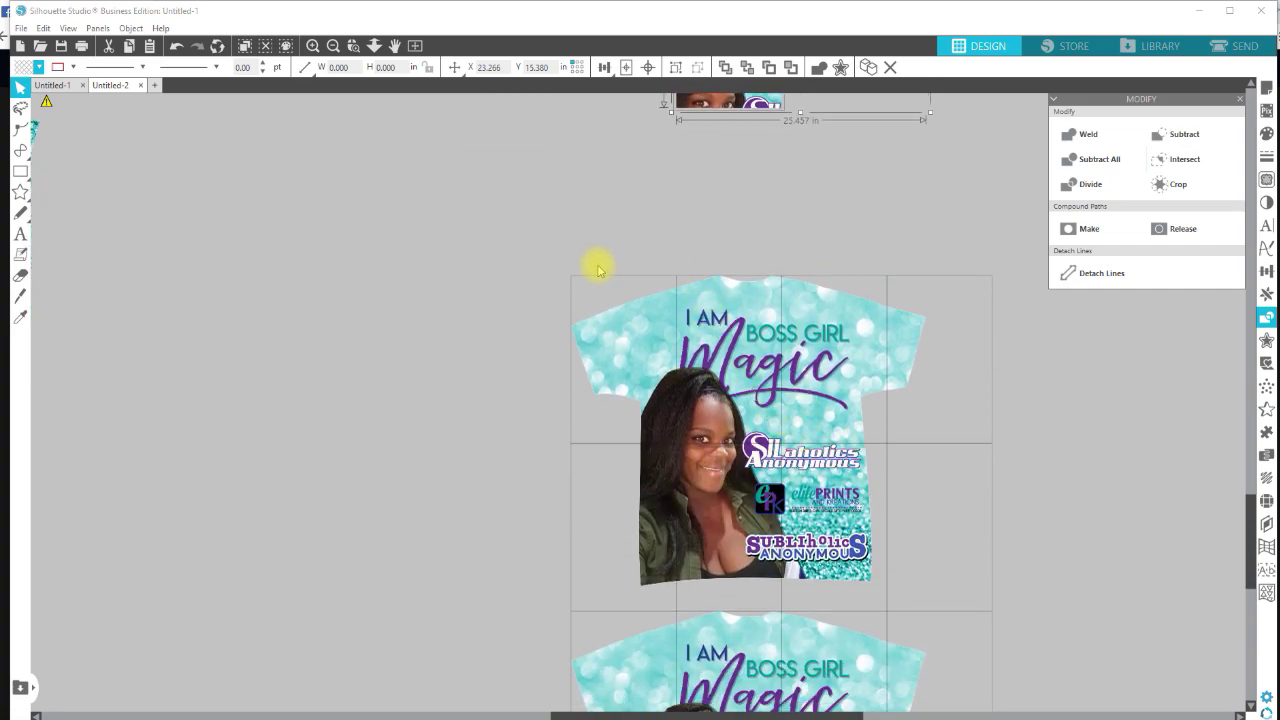
shift+click(740, 320)
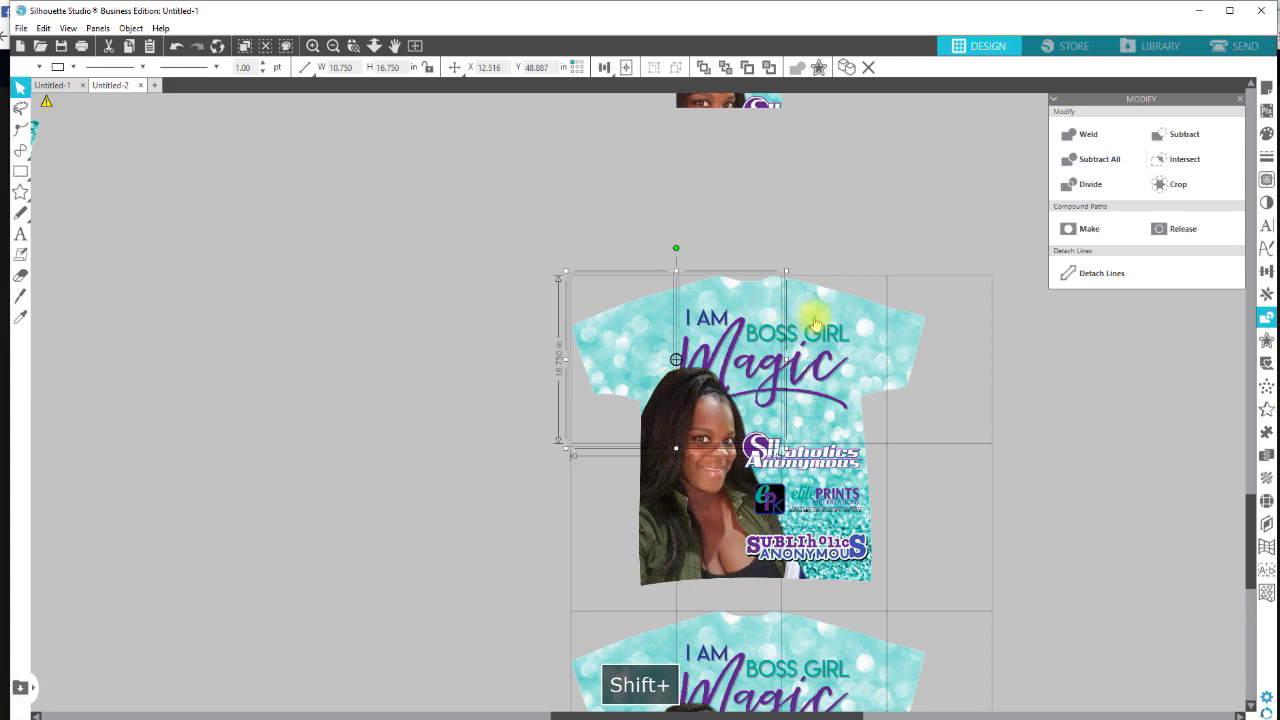
shift+click(944, 316)
key(shift+Delete)
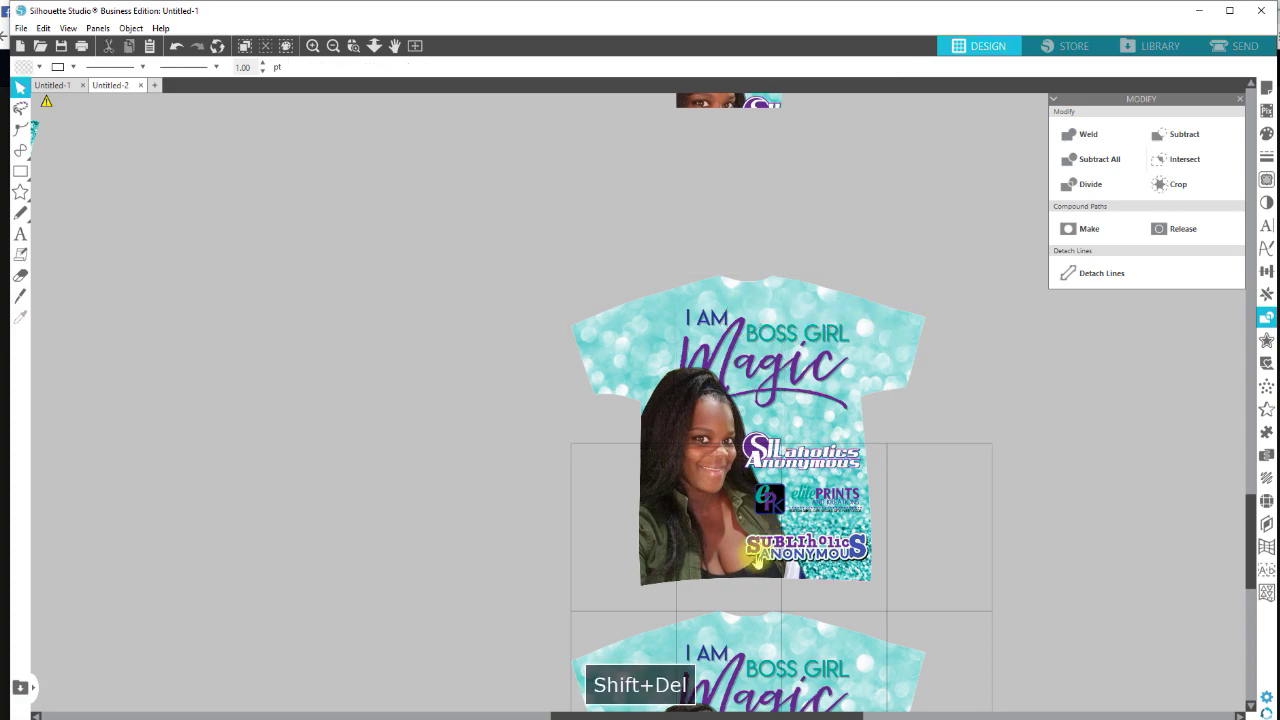
shift+click(914, 557)
key(Delete)
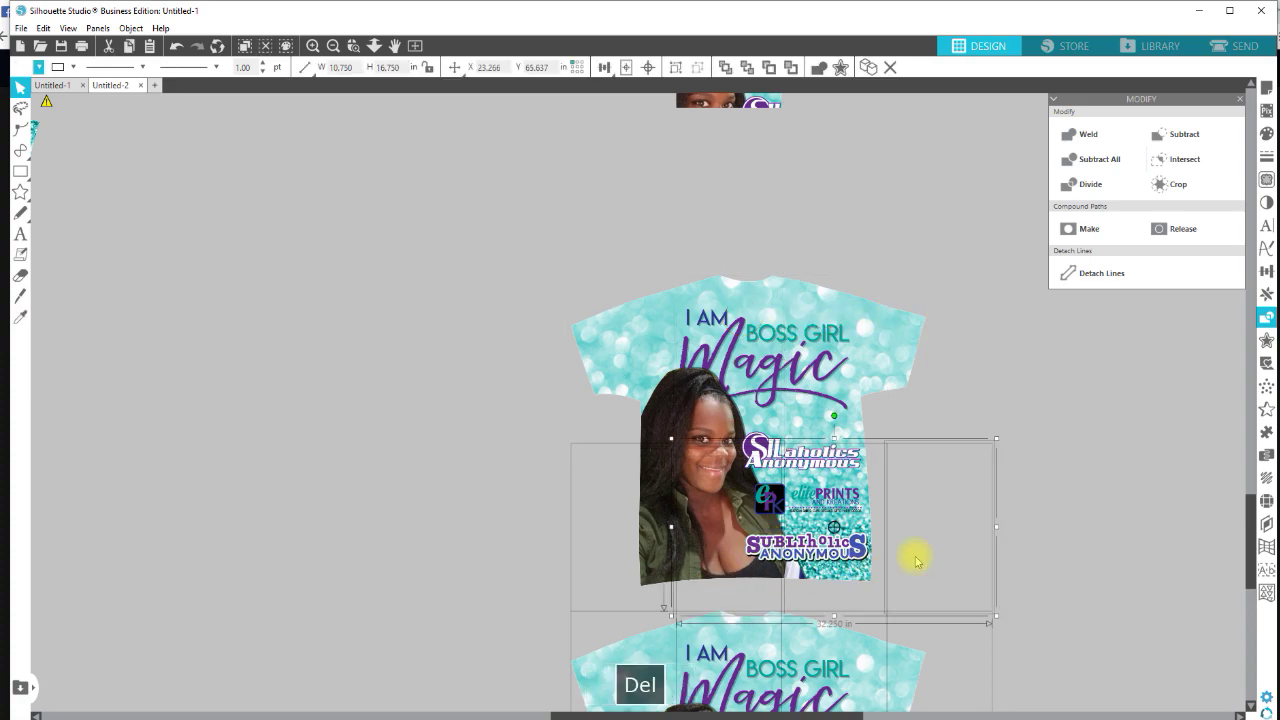
drag(546, 268, 914, 486)
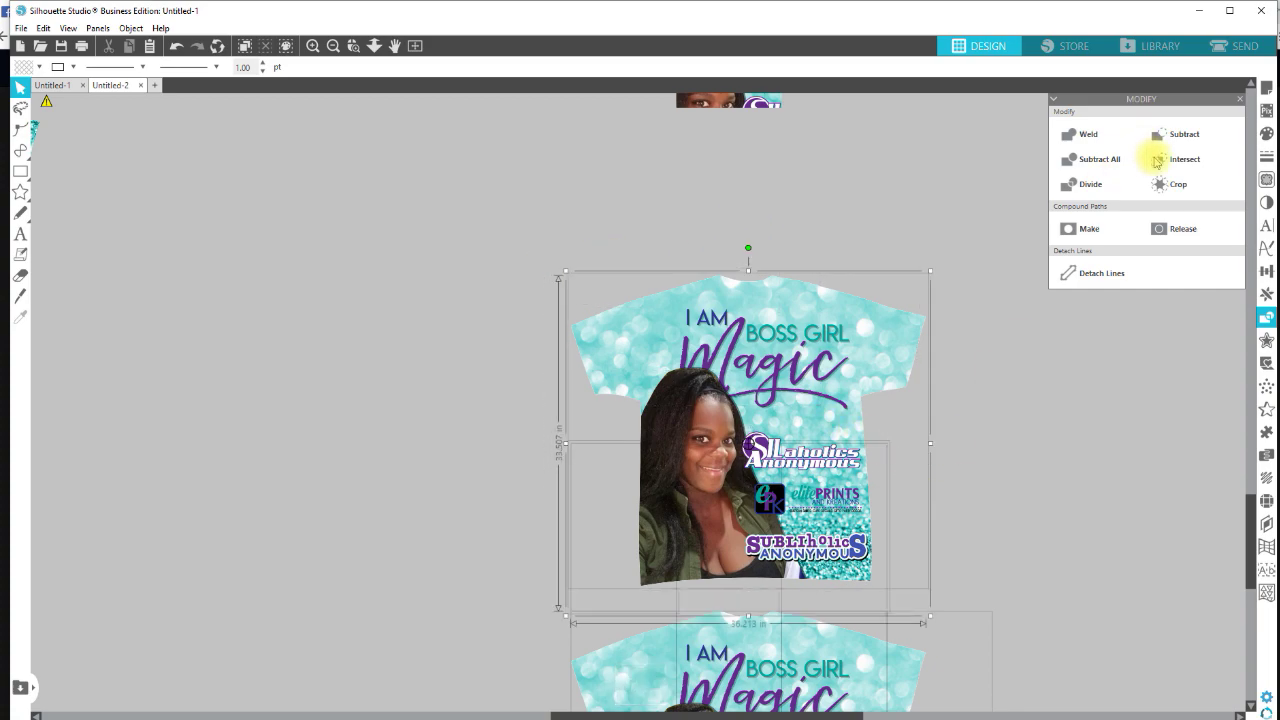
click(1183, 185)
On the fourth shirt copy, delete the entire top row of rectangles and the first and third bottom-row rectangles.
scroll(860, 380, down, 2)
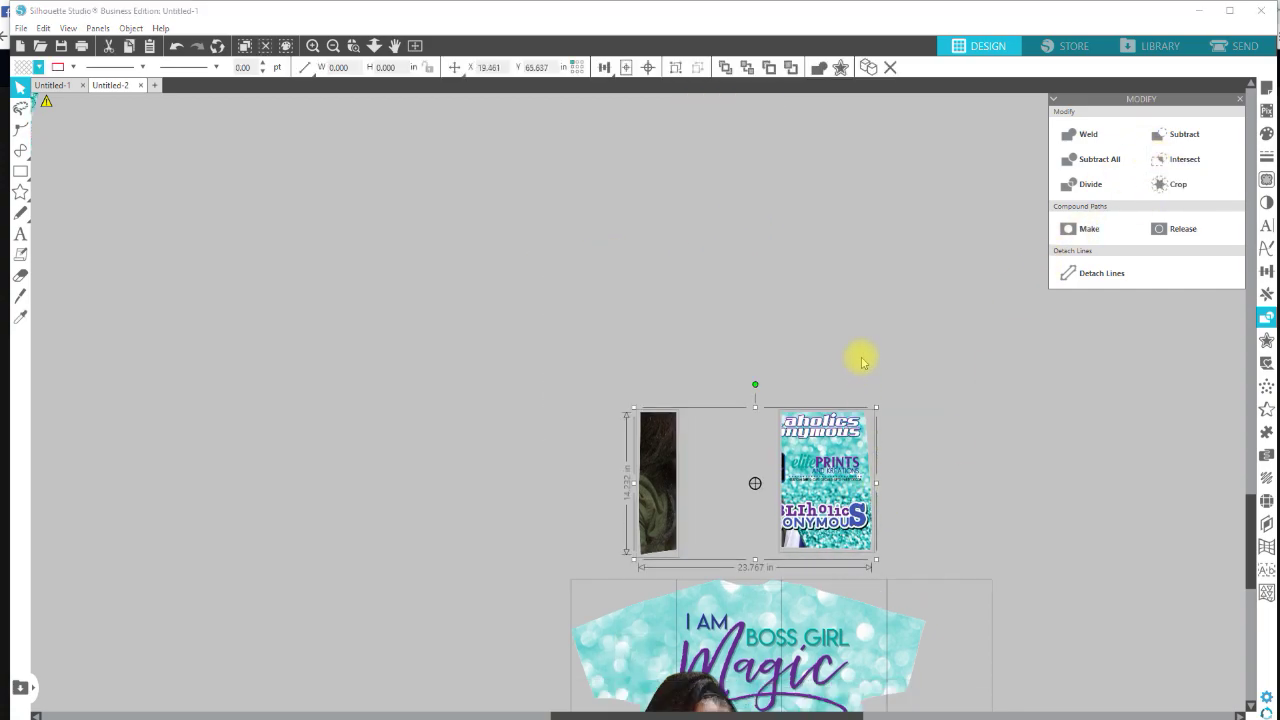
scroll(862, 381, down, 4)
click(635, 355)
shift+click(753, 340)
shift+click(851, 343)
shift+click(943, 351)
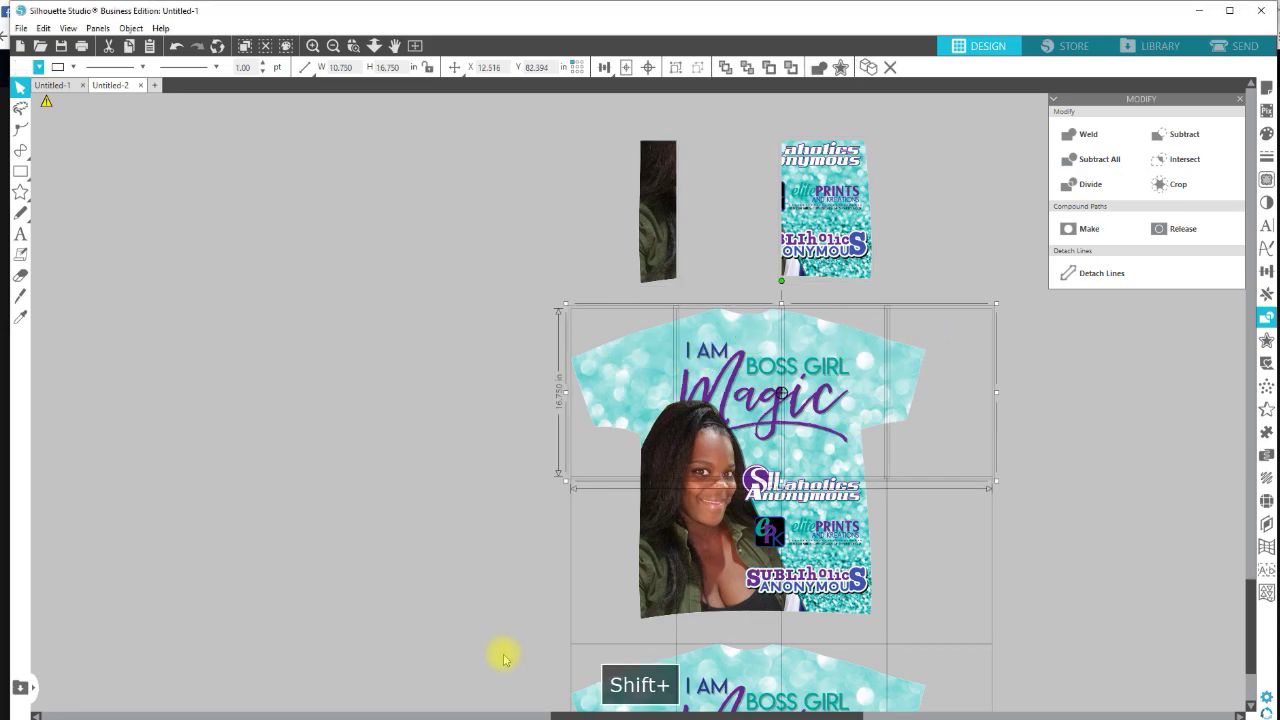
shift+click(600, 592)
shift+click(857, 618)
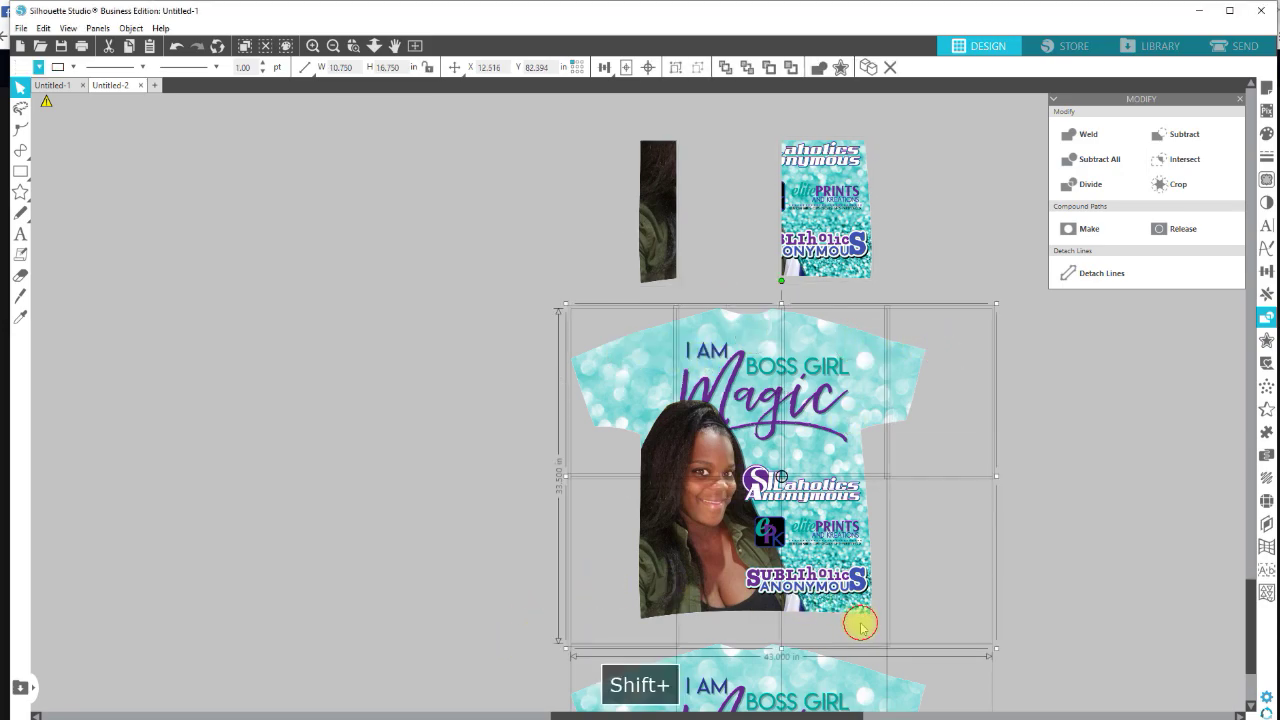
key(Delete)
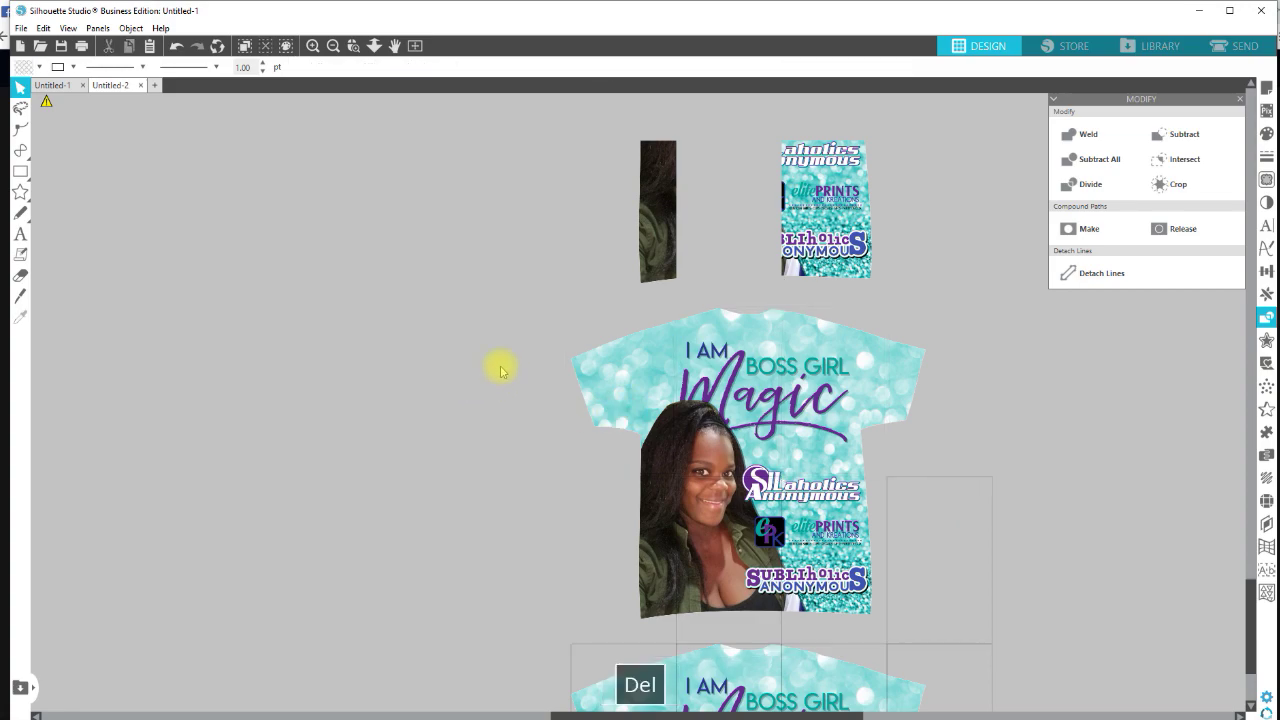
Crop the fourth shirt copy with its second bottom-row rectangle, leaving the empty fourth rectangle out of the selection.
drag(497, 367, 850, 510)
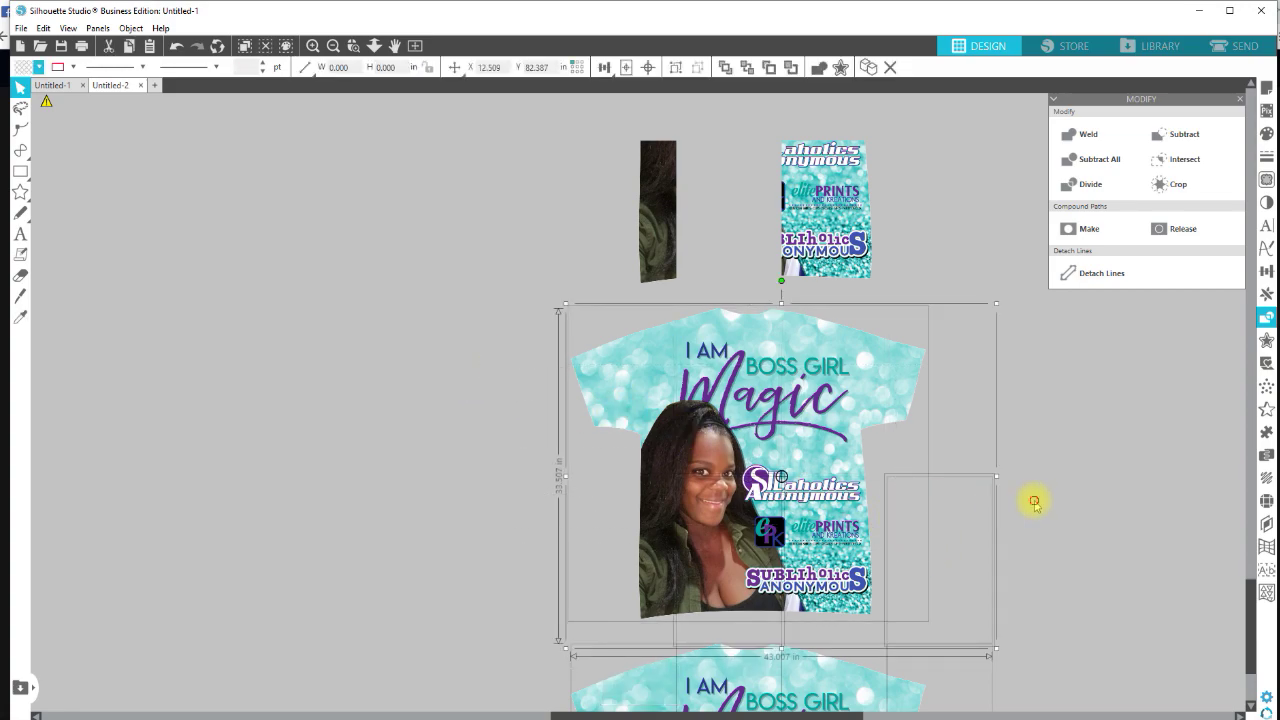
click(950, 530)
drag(557, 343, 757, 480)
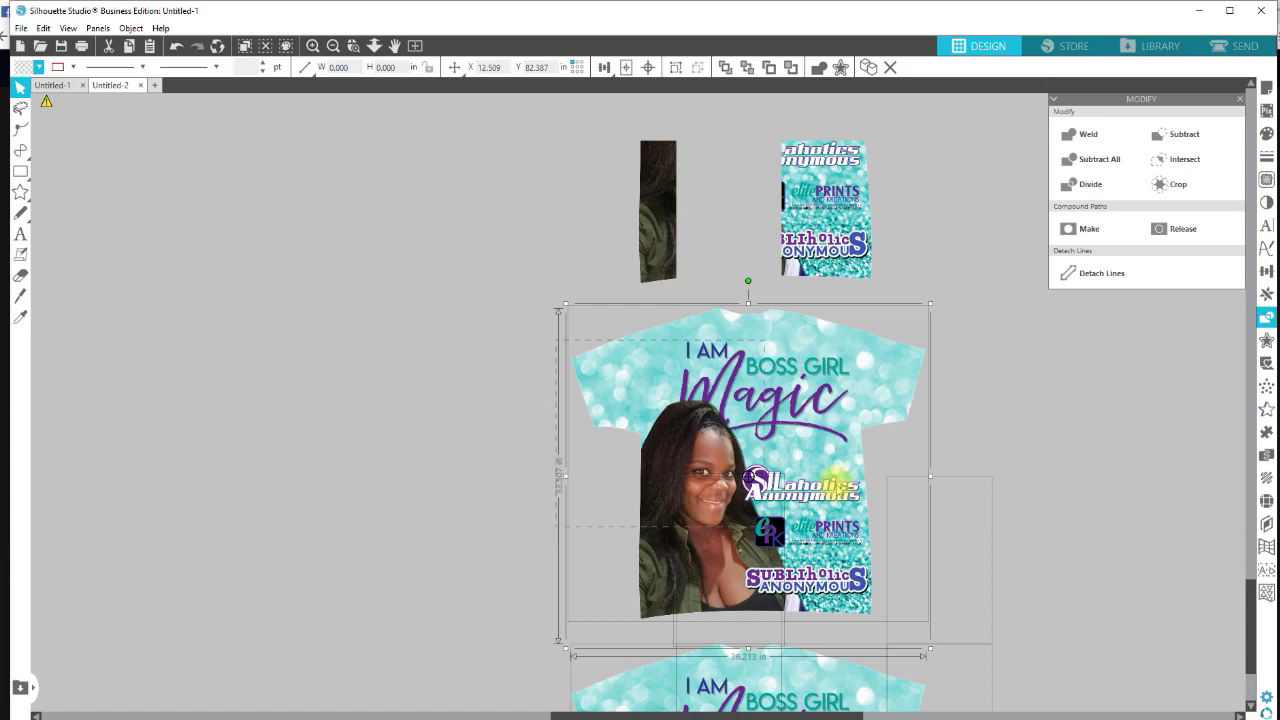
click(1172, 186)
Delete the surplus shirt copies and grids below the fourth cropped piece, along with the leftover empty rectangle beside it.
scroll(974, 349, down, 2)
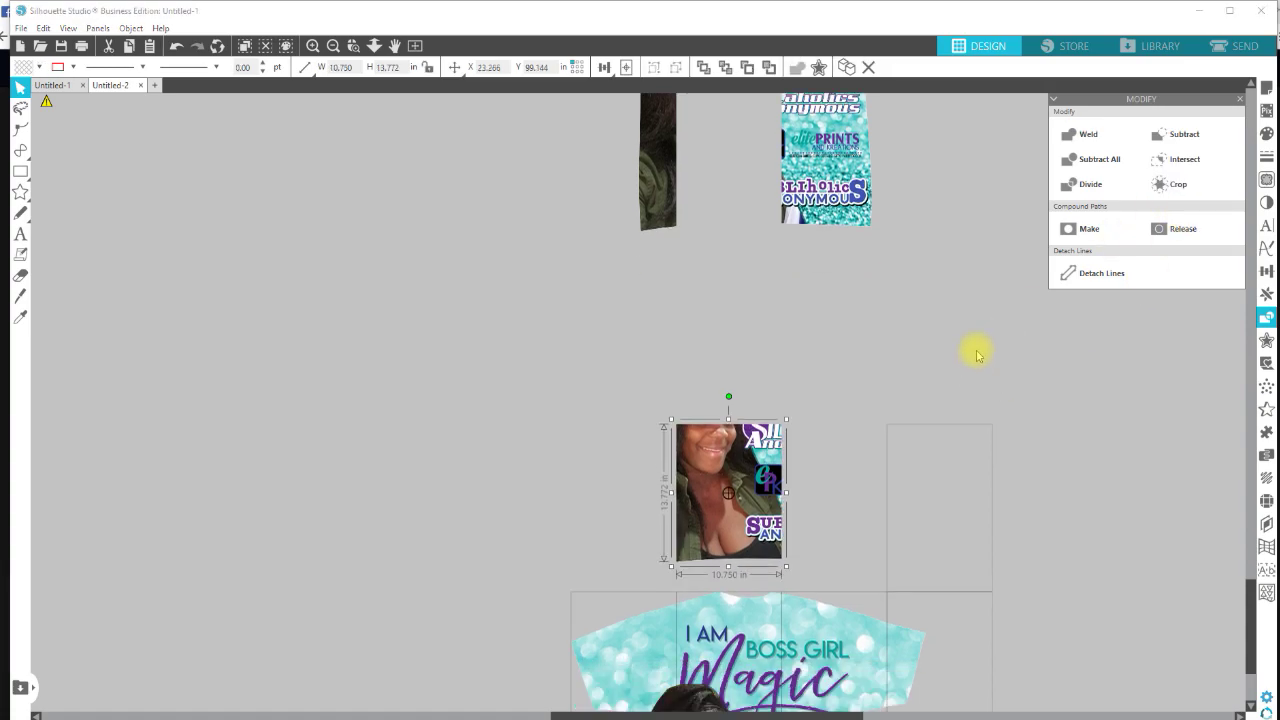
scroll(537, 182, down, 1)
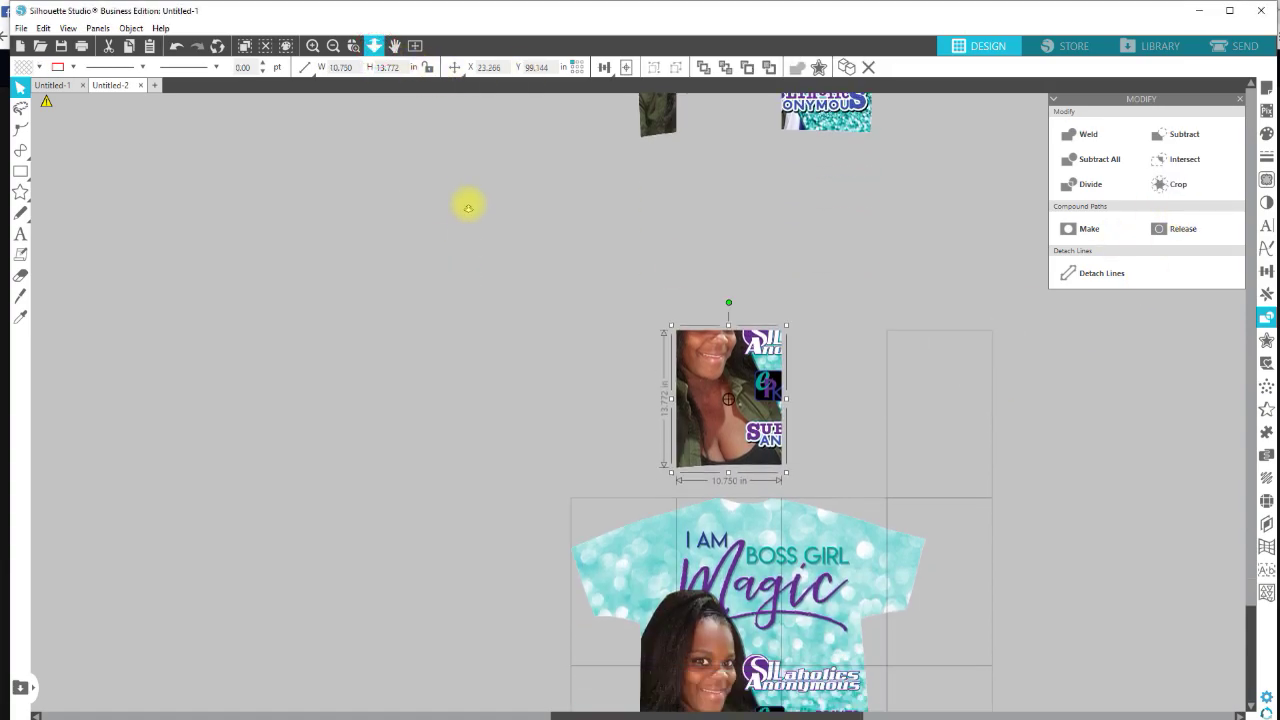
key(ctrl+minus)
scroll(770, 480, down, 1)
scroll(793, 497, down, 3)
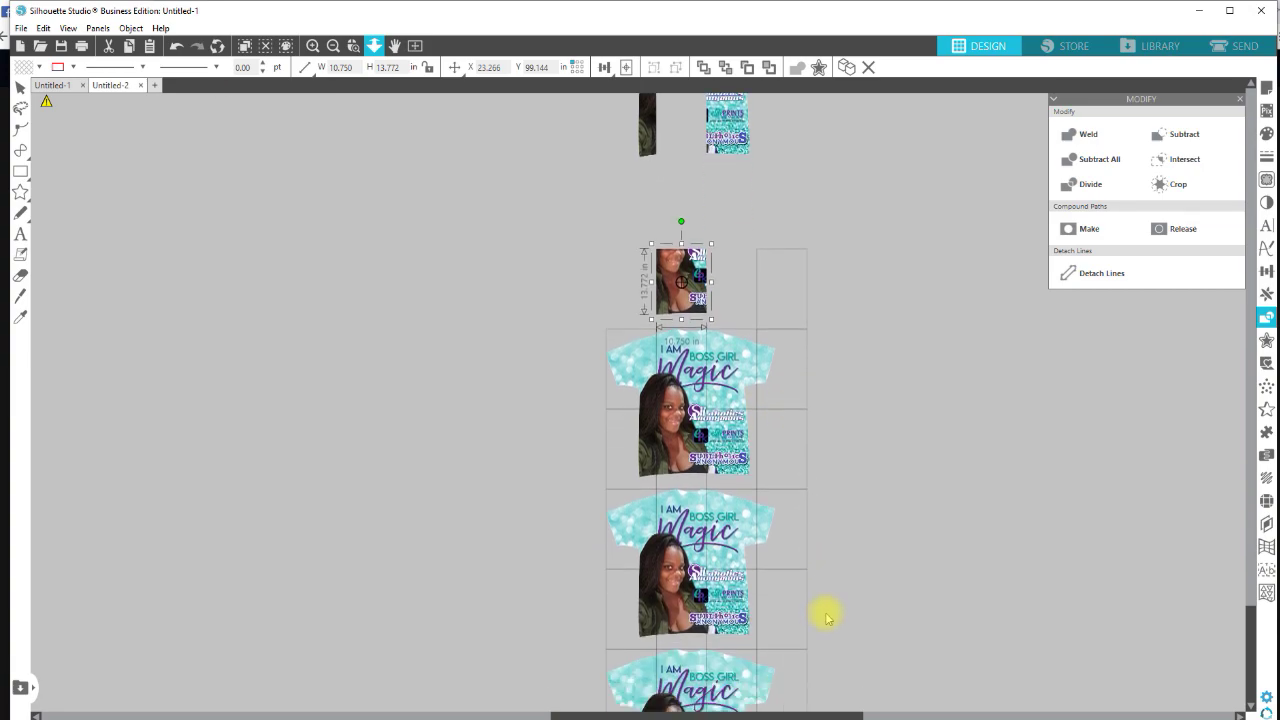
drag(880, 663, 617, 385)
key(Delete)
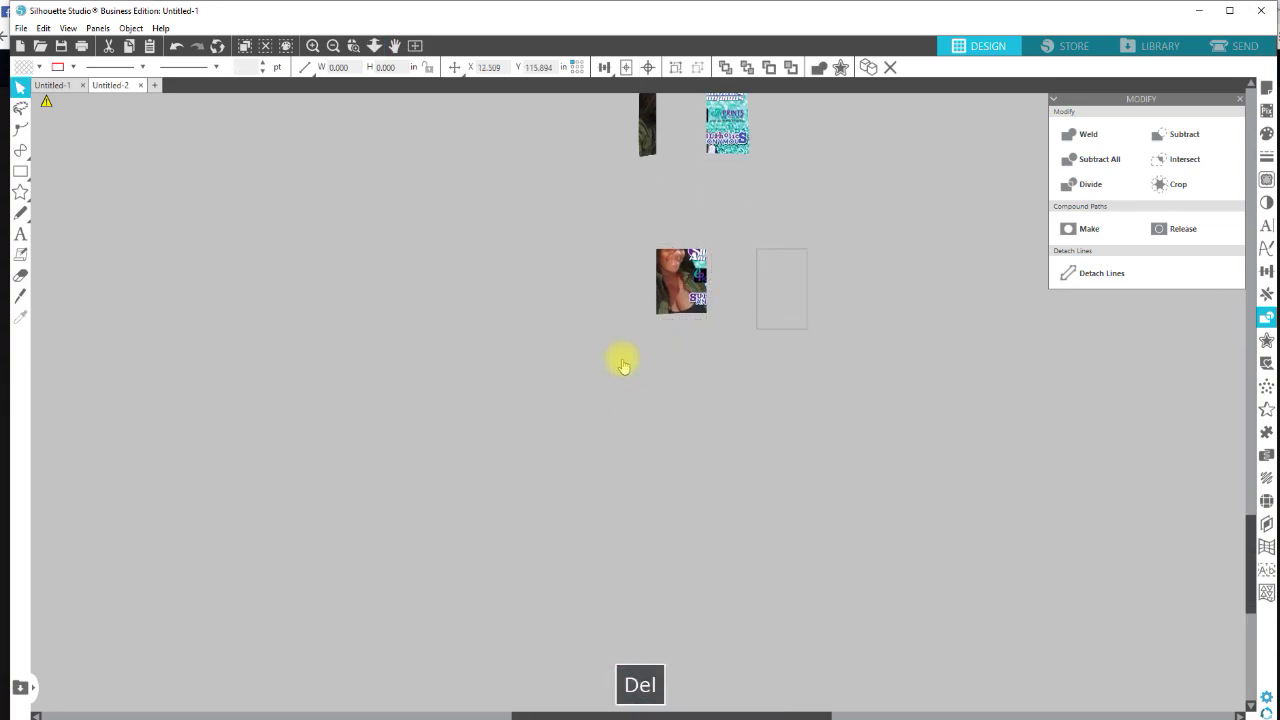
click(783, 296)
key(Delete)
Delete all remaining surplus shirt copies and grid rectangles farther down the workspace.
scroll(690, 480, down, 5)
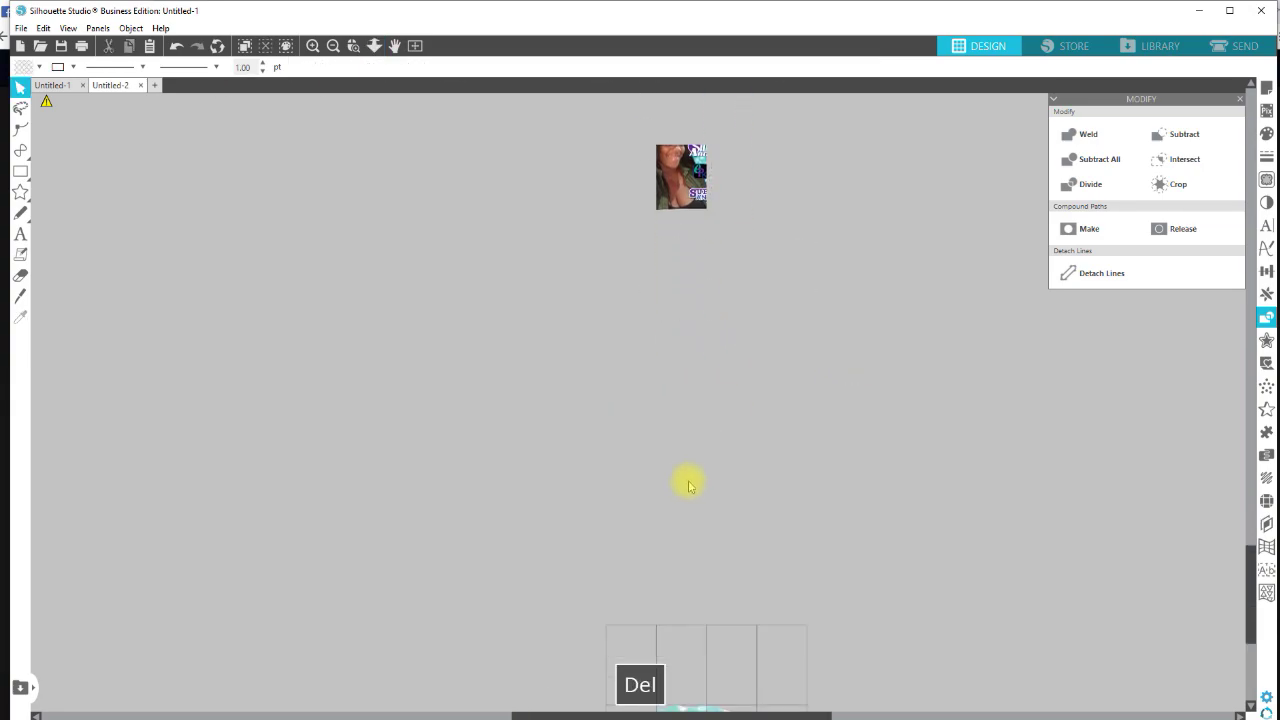
click(700, 620)
scroll(706, 633, down, 2)
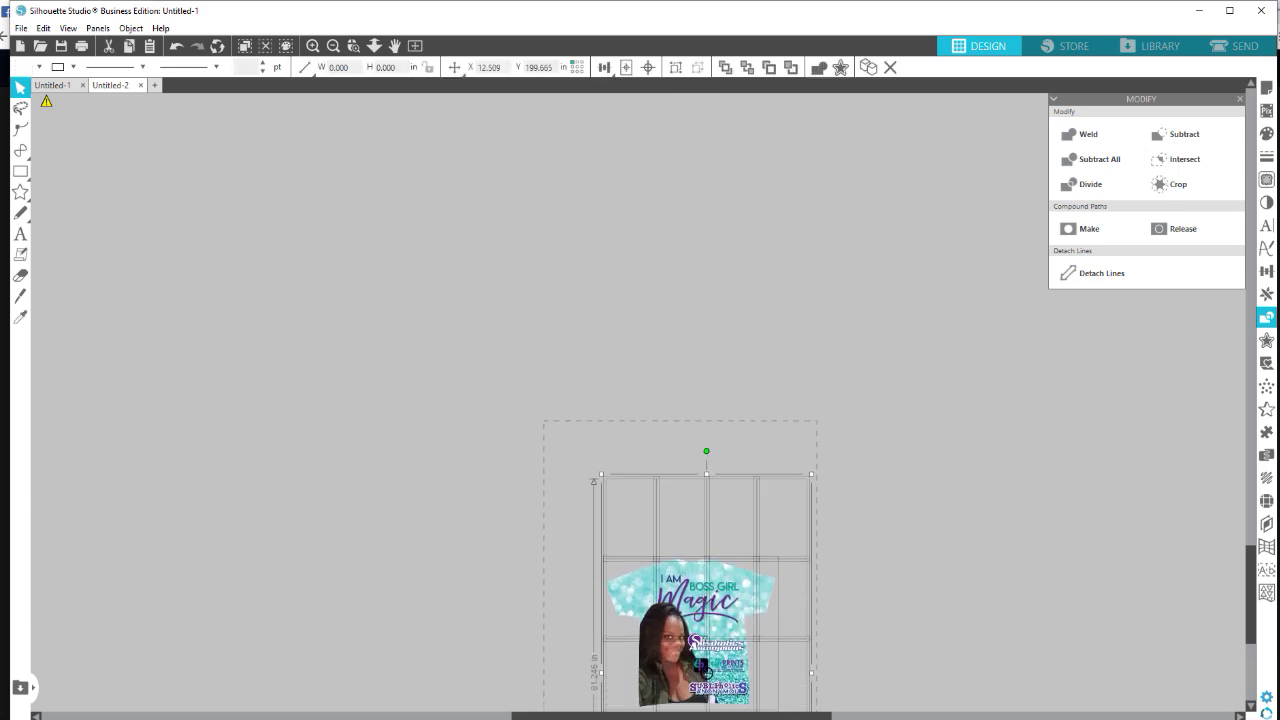
key(Delete)
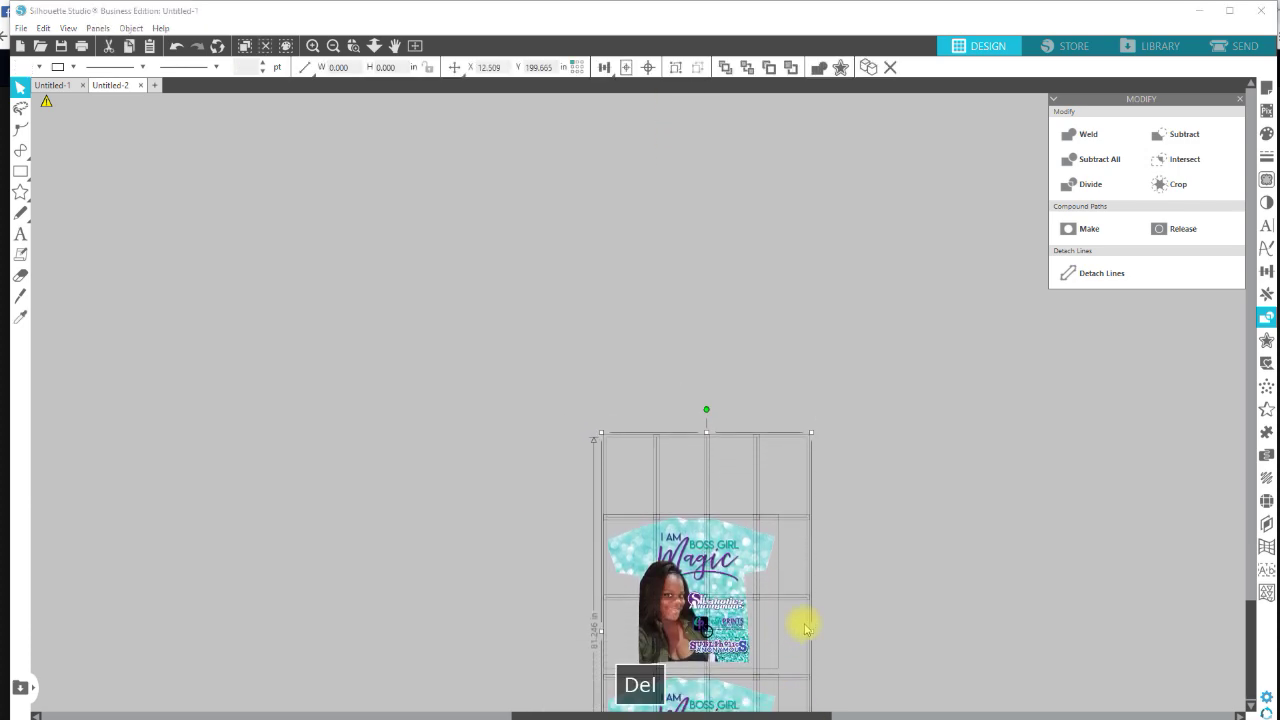
scroll(806, 628, down, 2)
click(631, 263)
click(749, 566)
key(Delete)
scroll(797, 578, down, 2)
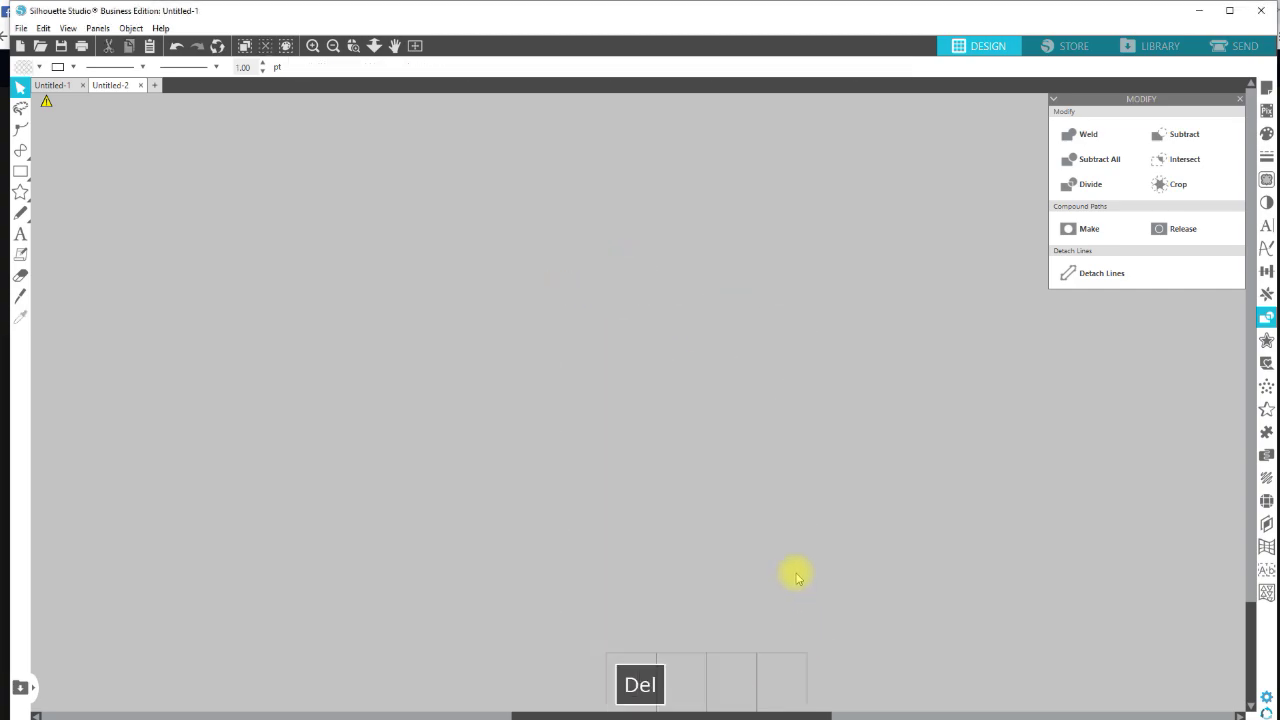
click(806, 590)
key(Delete)
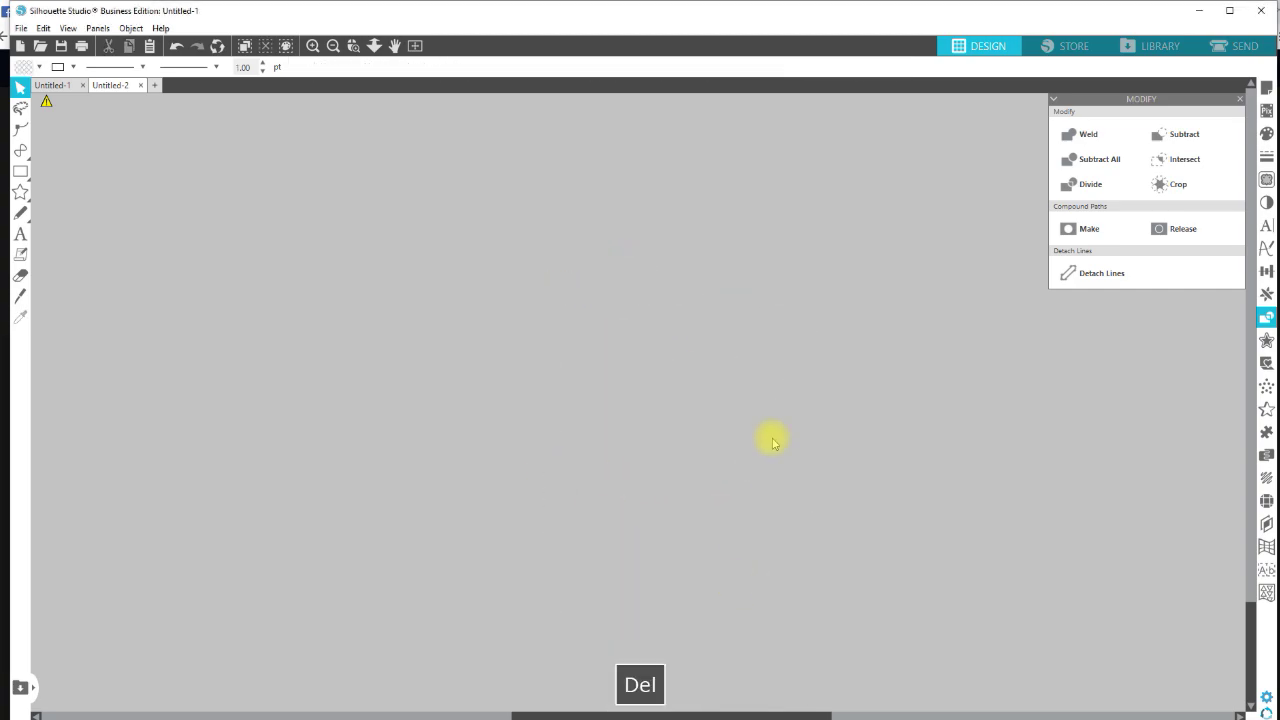
Fill the 11 by 17 in page rectangle above the mat with white.
key(space)
drag(691, 206, 774, 609)
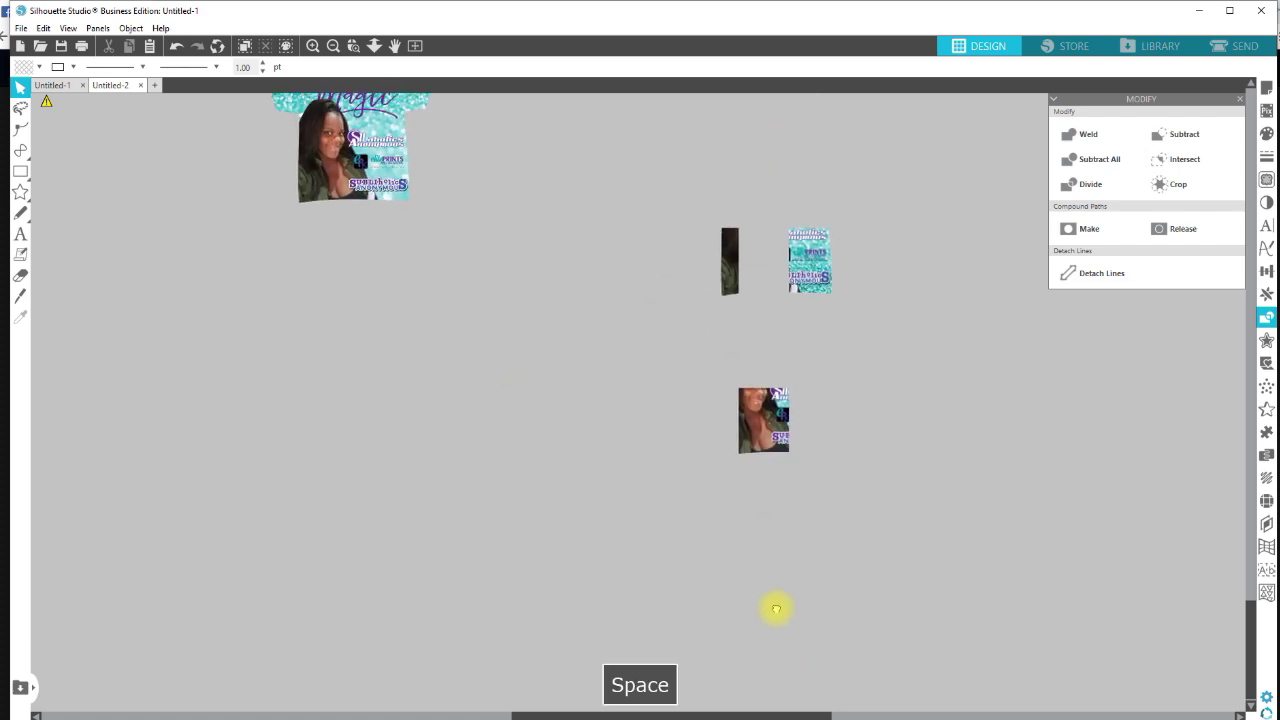
drag(756, 334, 644, 488)
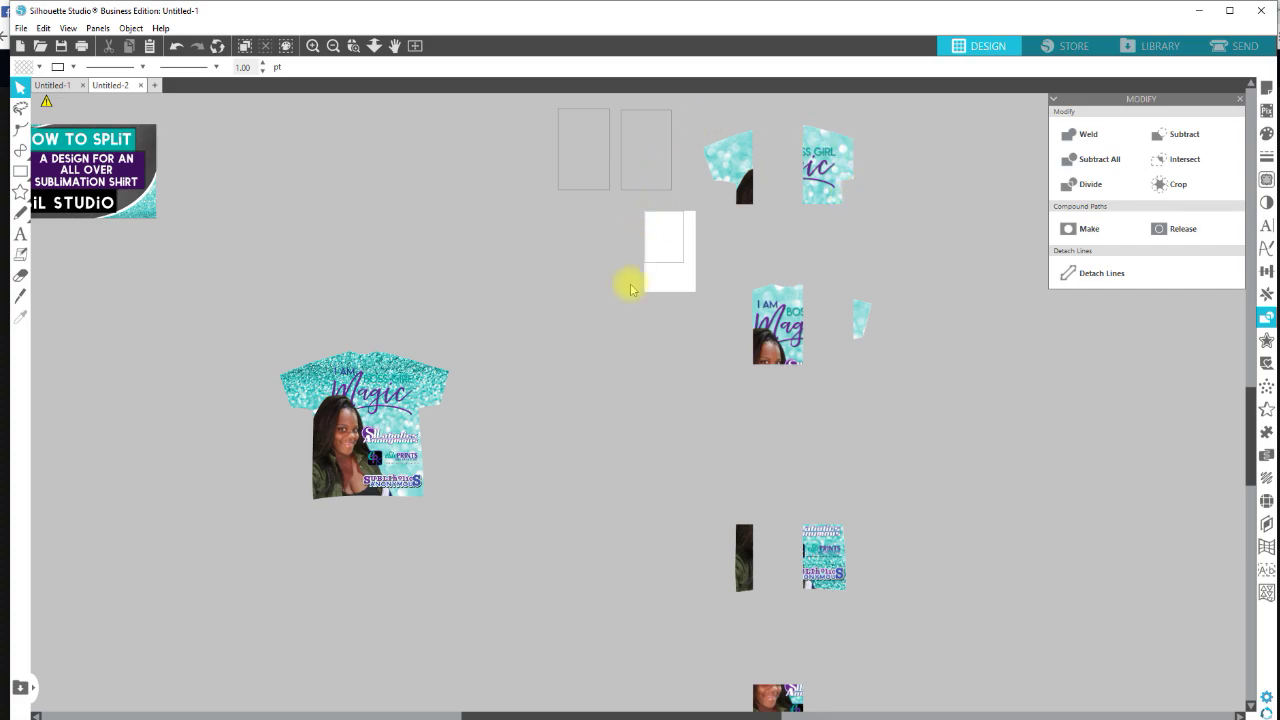
click(605, 190)
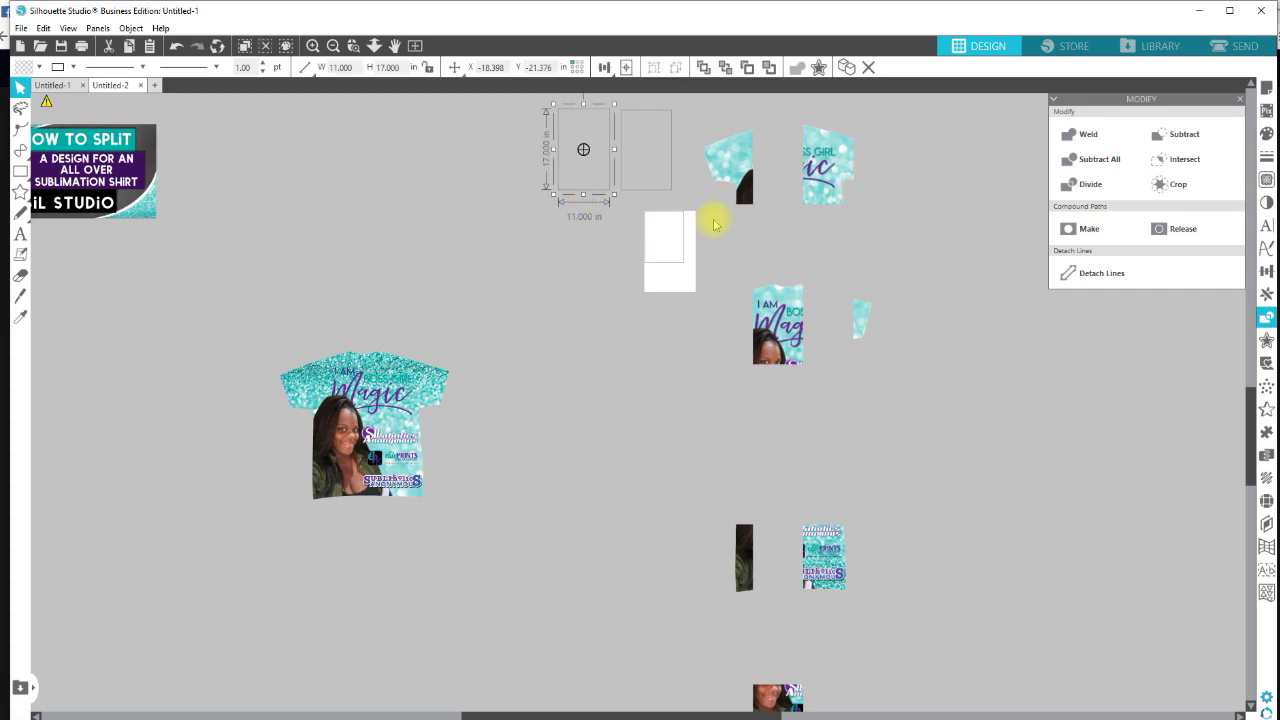
click(40, 68)
click(24, 88)
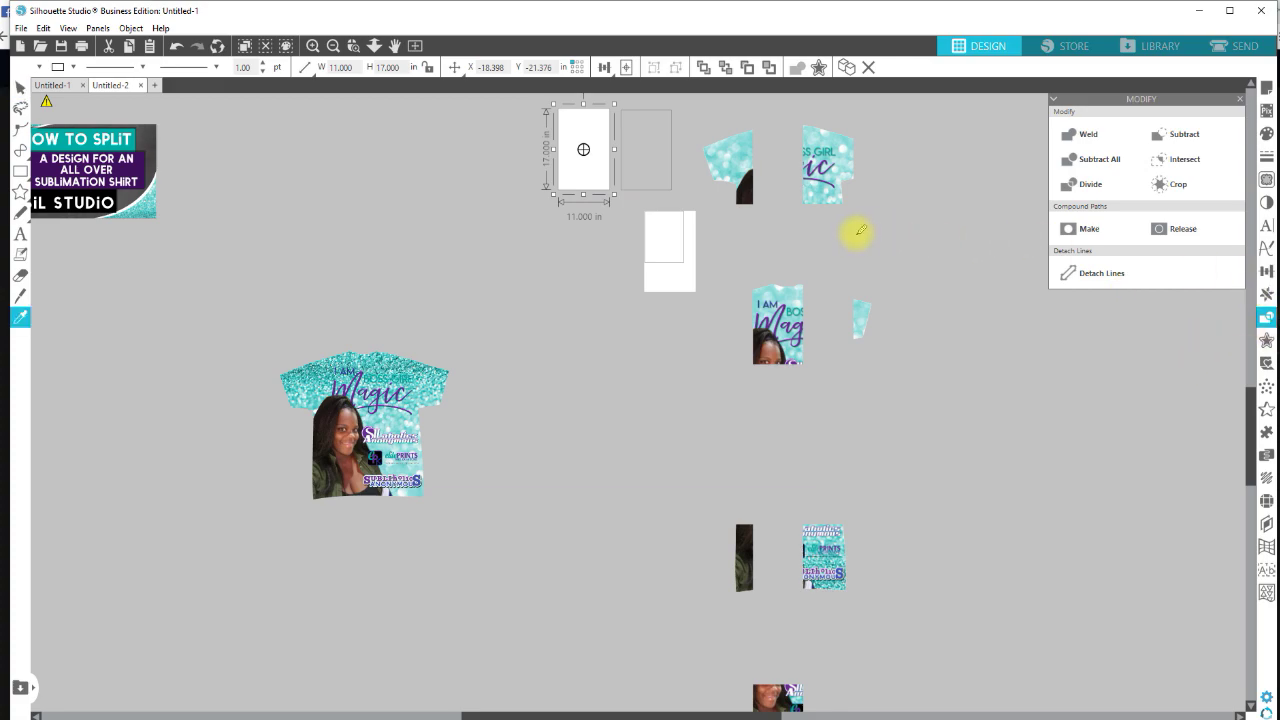
Duplicate the white 11 by 17 in page downward six times to form a column of seven pages.
key(ctrl+Down)
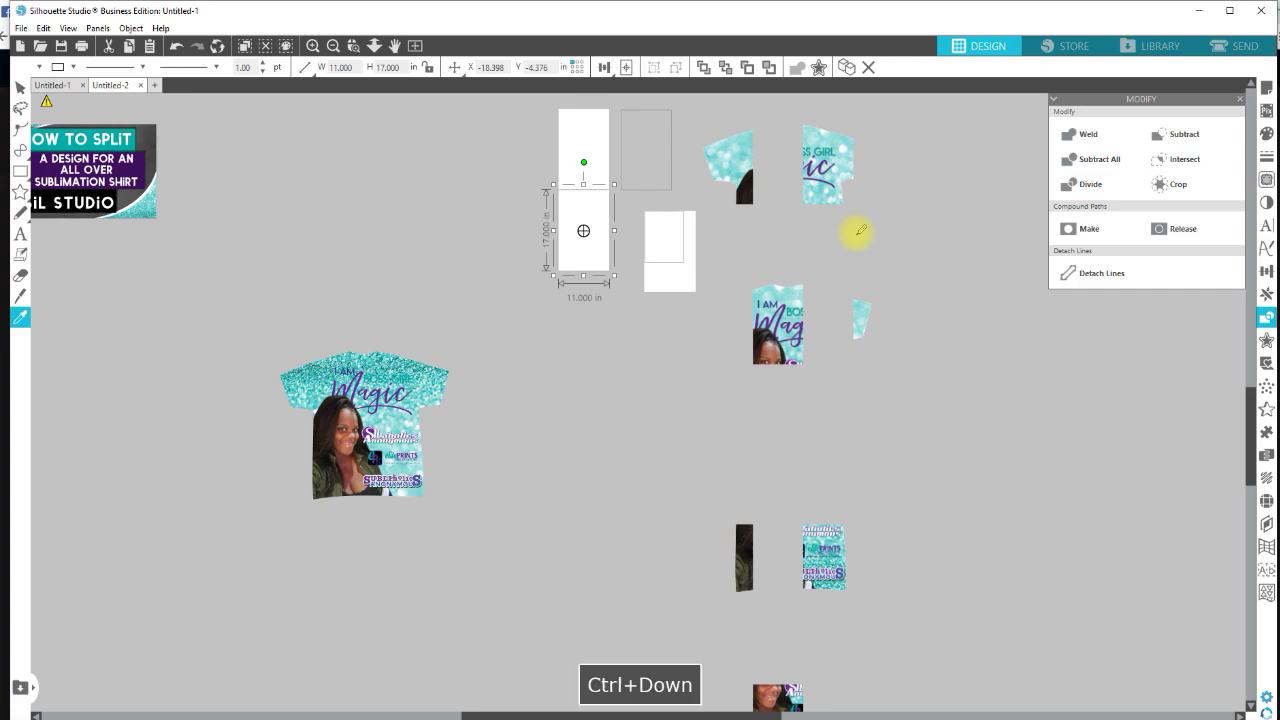
key(ctrl+Down)
key(ctrl+Down)
key(ctrl+Down)
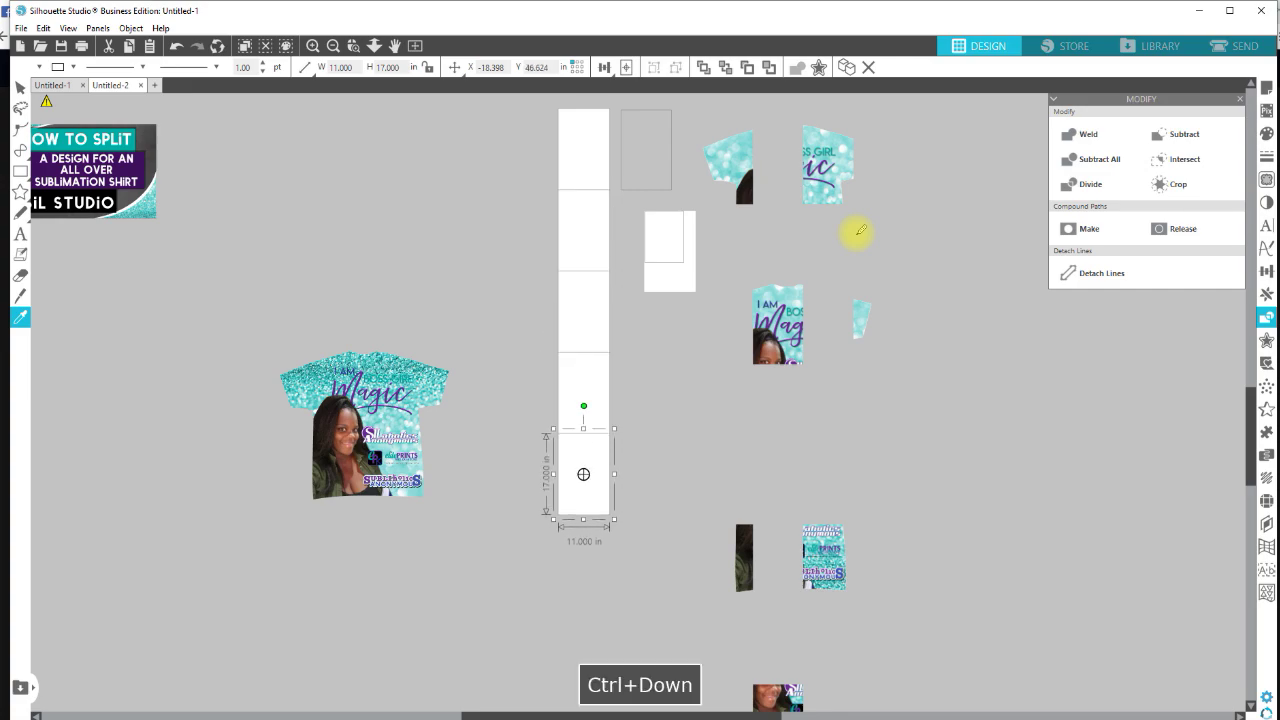
key(ctrl+Down)
key(ctrl+Down)
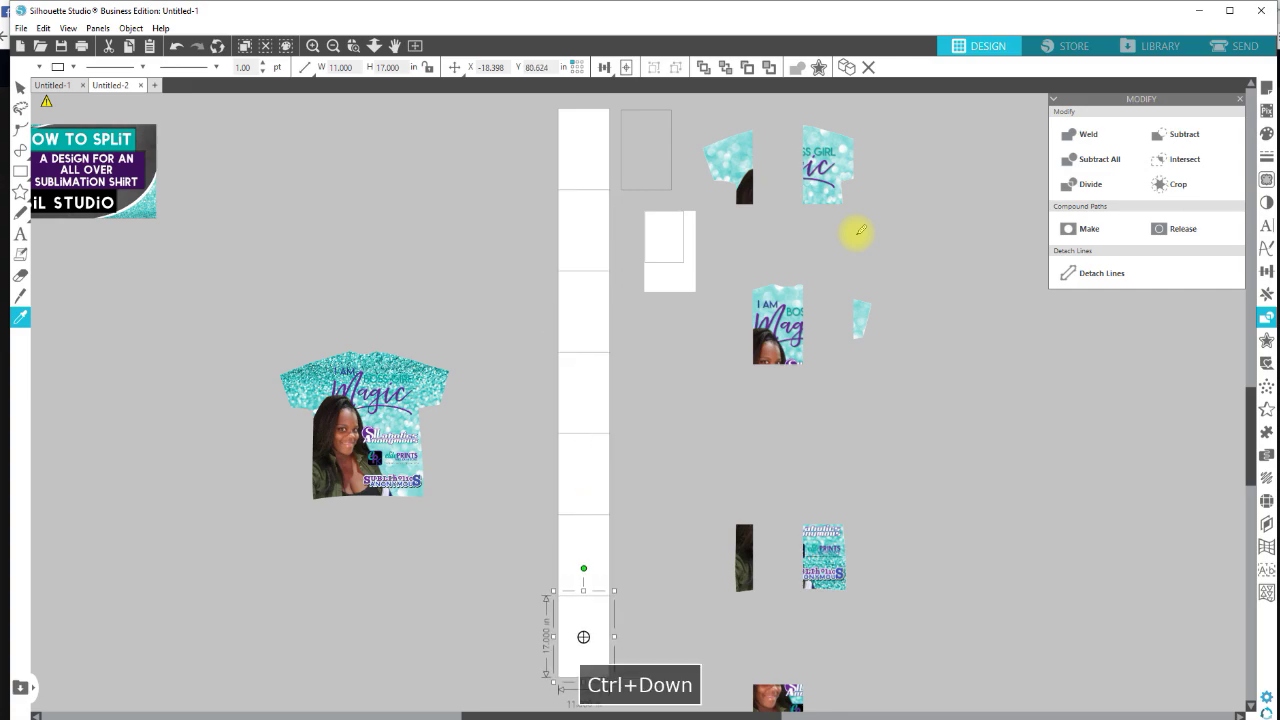
Center the first cropped sleeve piece and the topmost white page on each other.
click(740, 175)
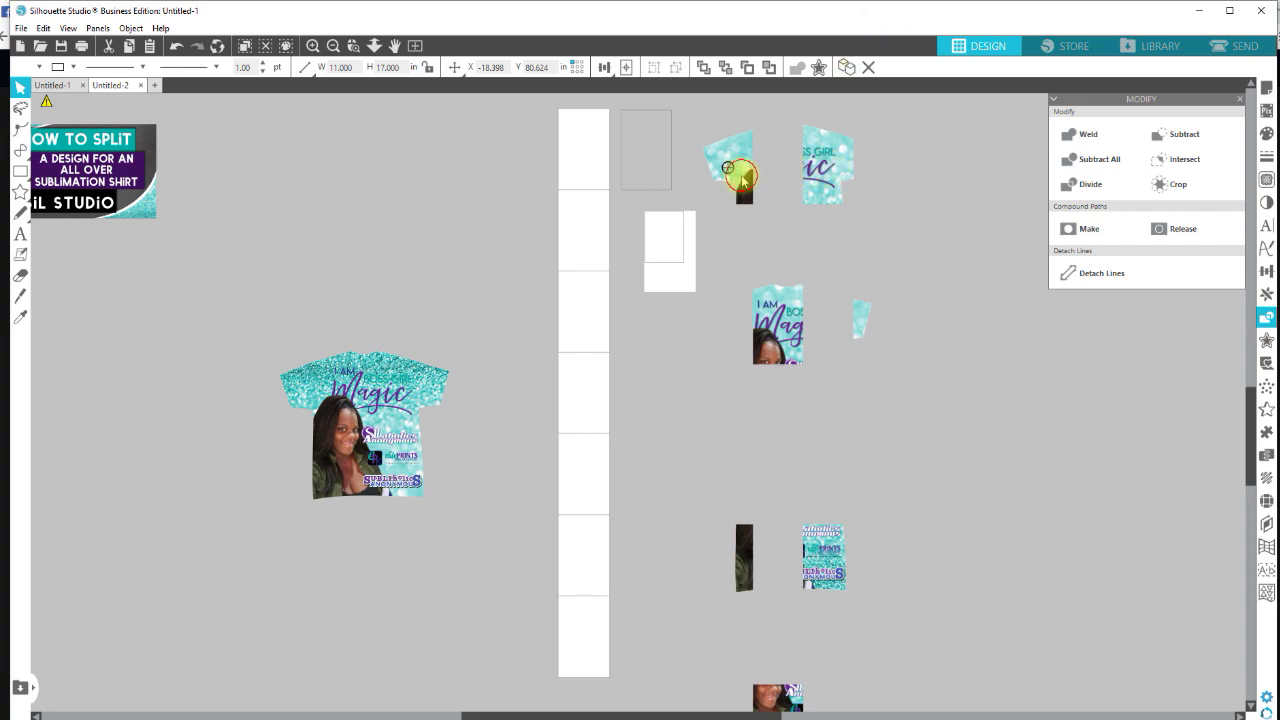
shift+click(589, 161)
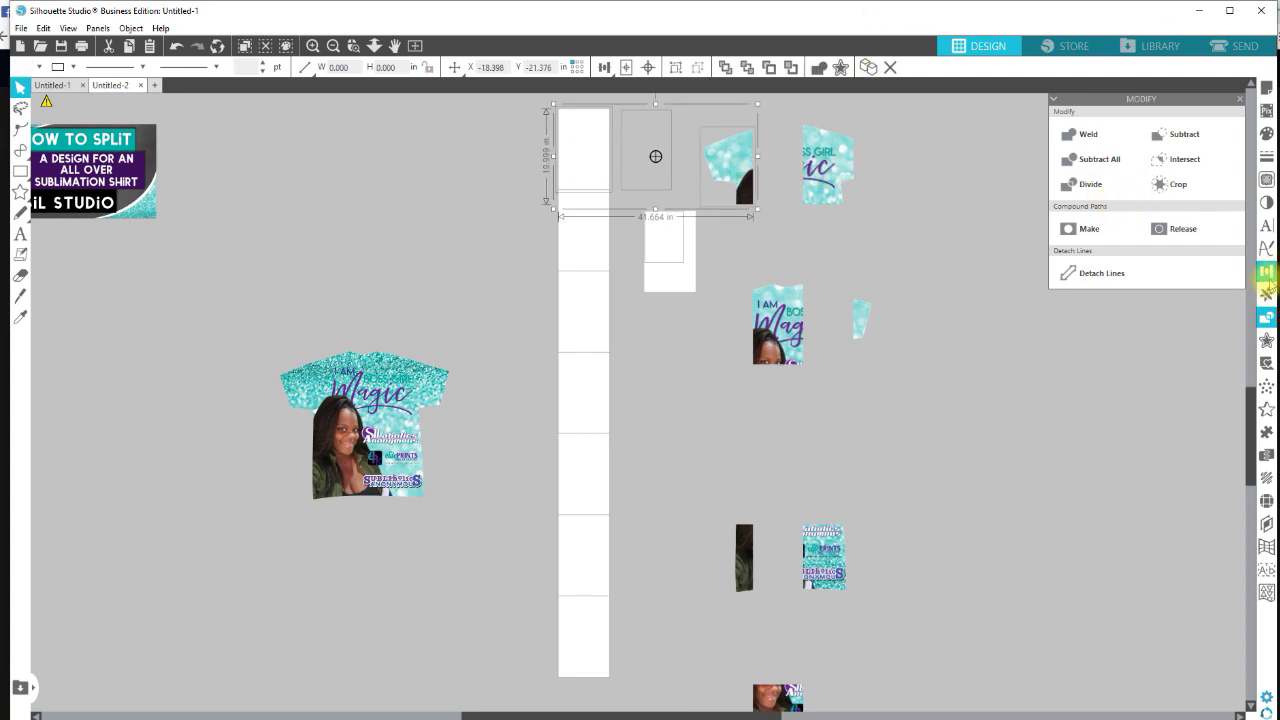
click(1267, 273)
click(1192, 156)
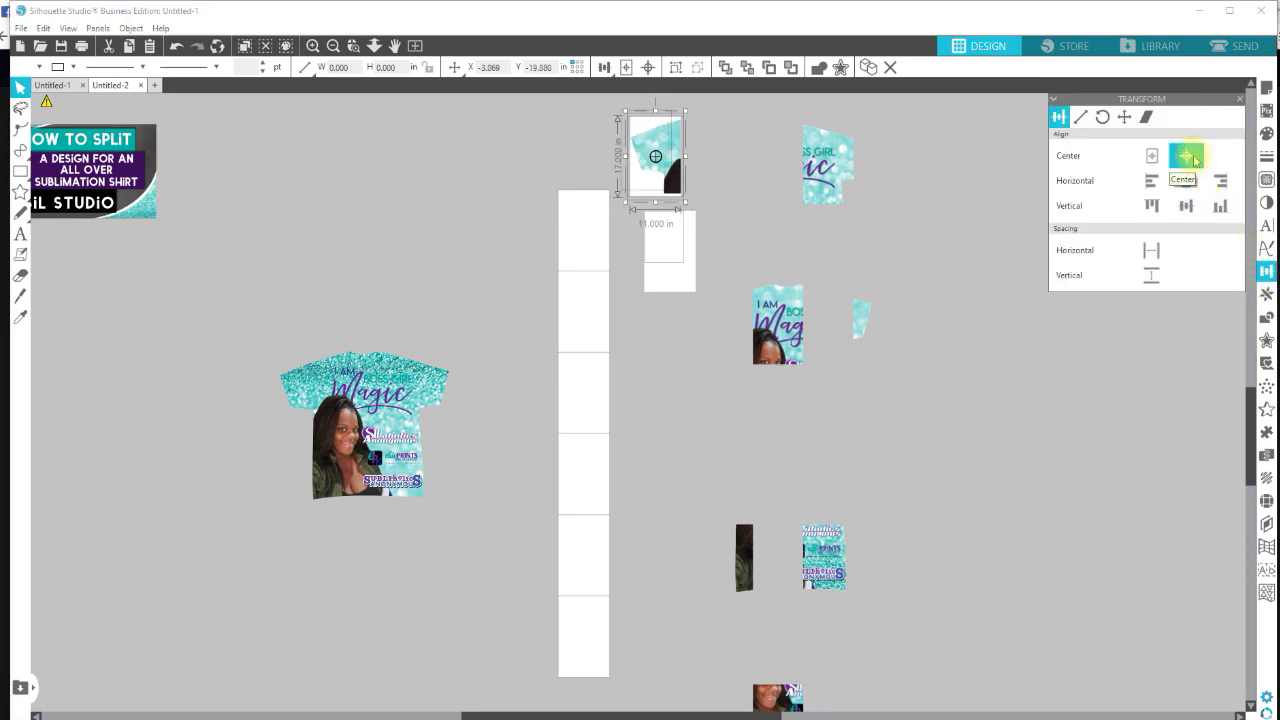
Group the first sleeve piece with the white 11 by 17 in page it is centered on.
click(718, 193)
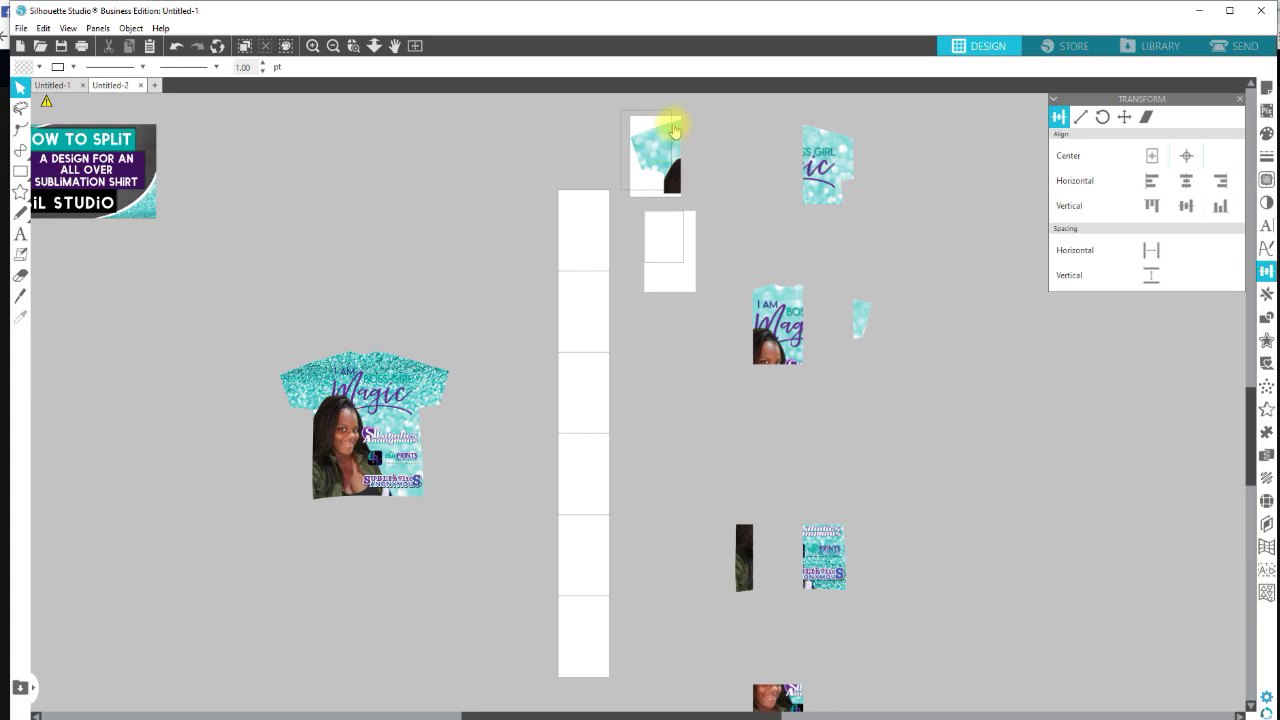
key(z)
drag(663, 106, 697, 178)
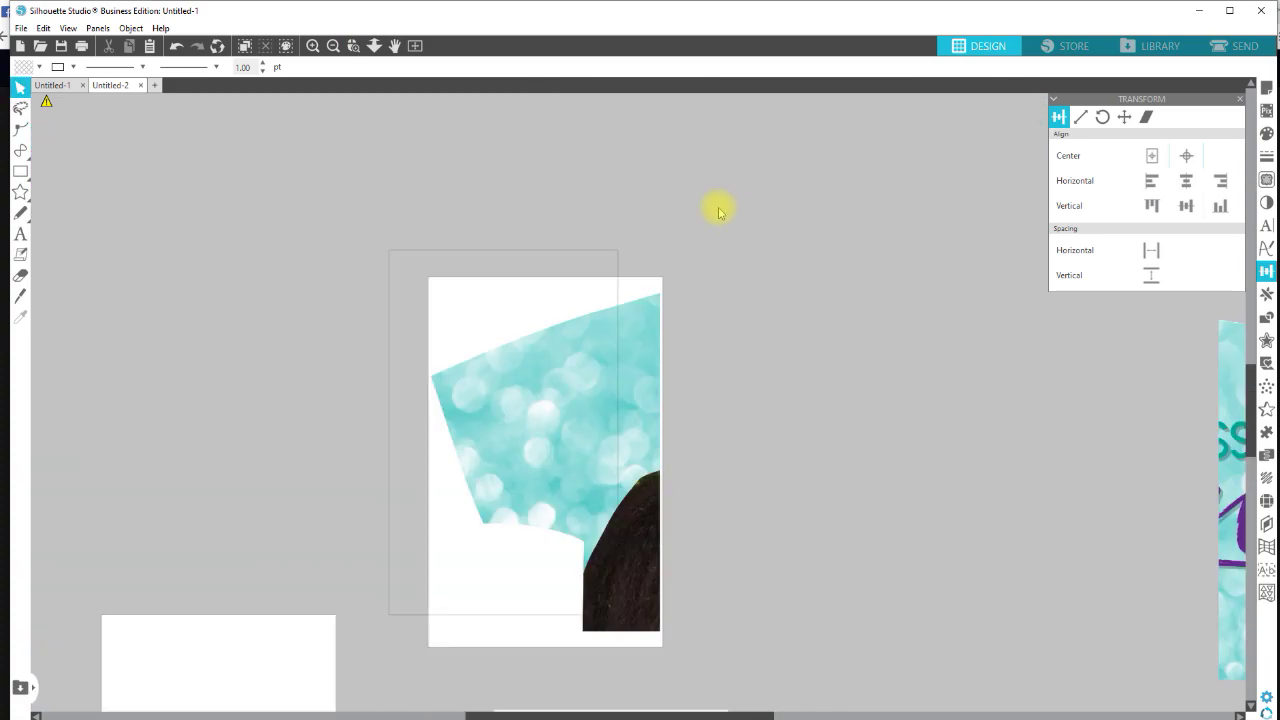
click(646, 309)
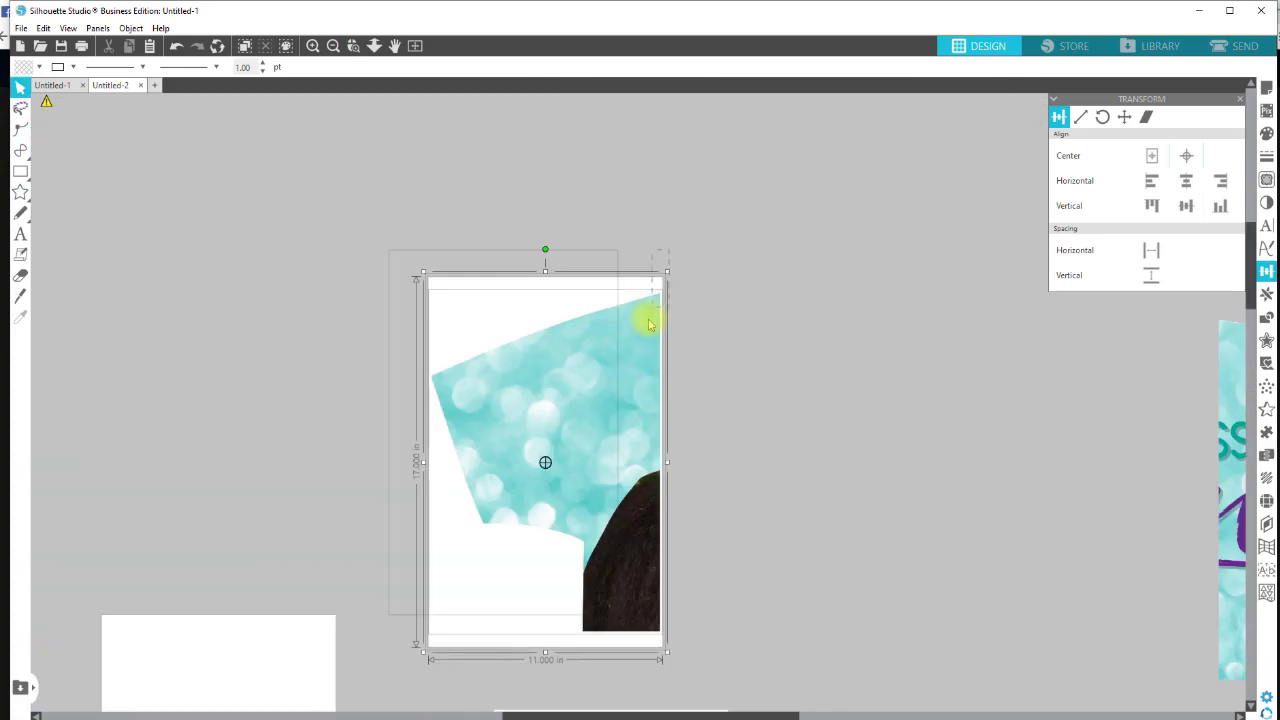
right_click(651, 319)
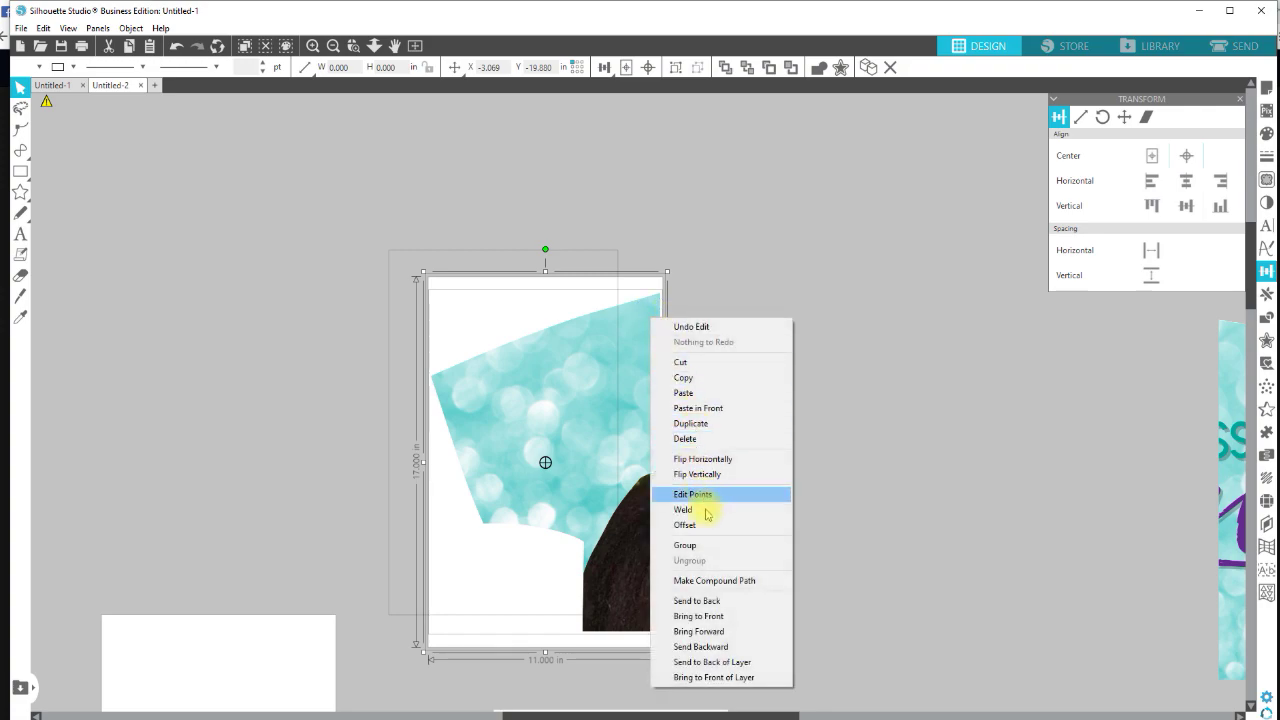
click(704, 546)
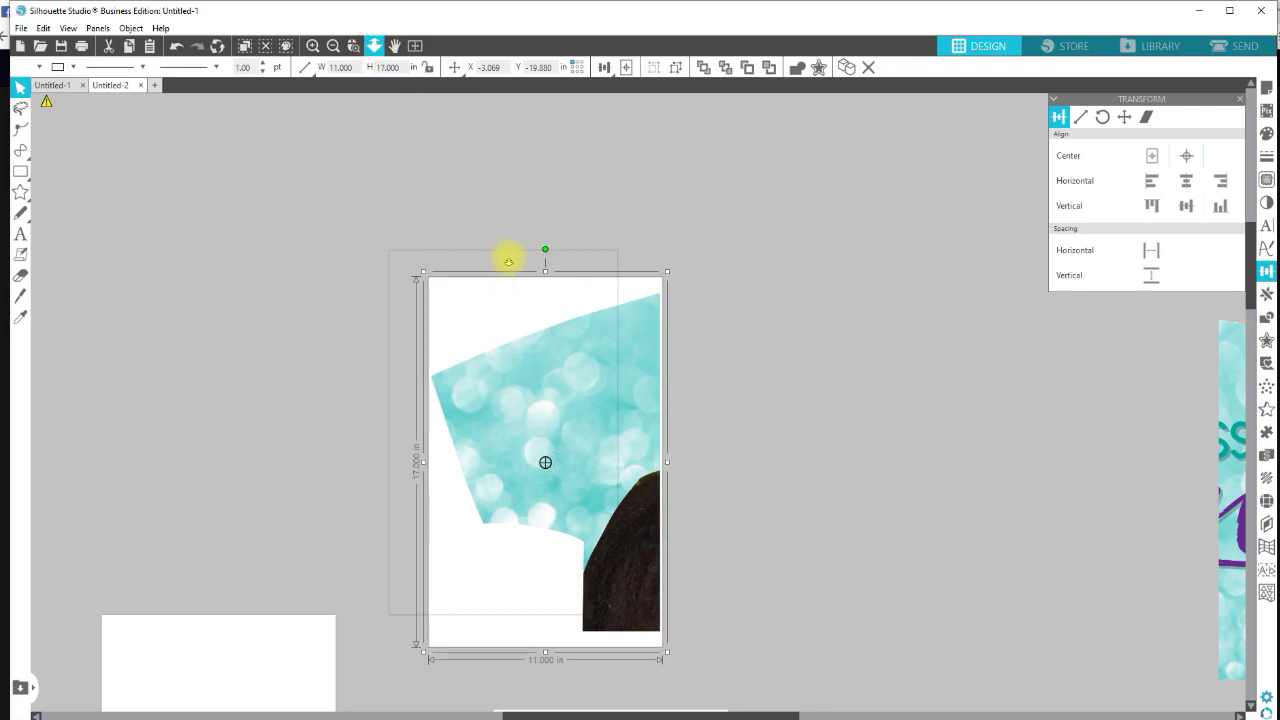
Center the opposite upper sleeve piece and the topmost white page of the column on each other.
scroll(516, 210, down, 4)
click(565, 492)
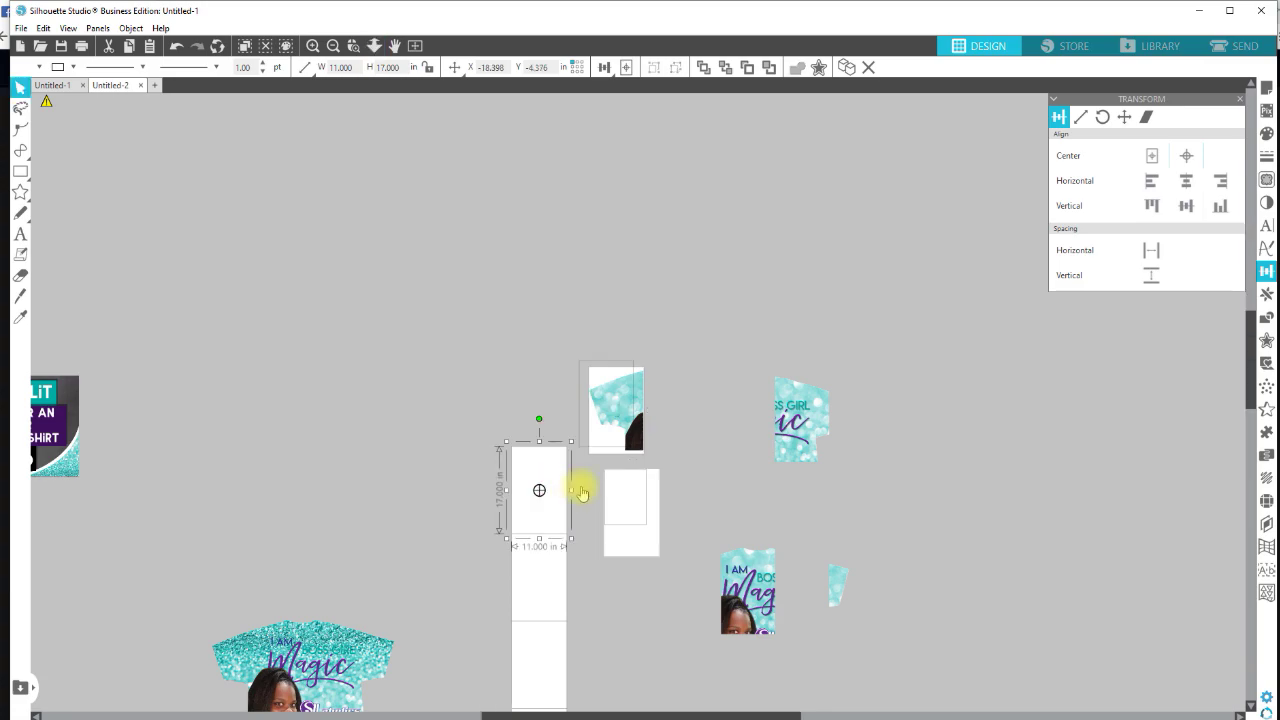
shift+click(803, 414)
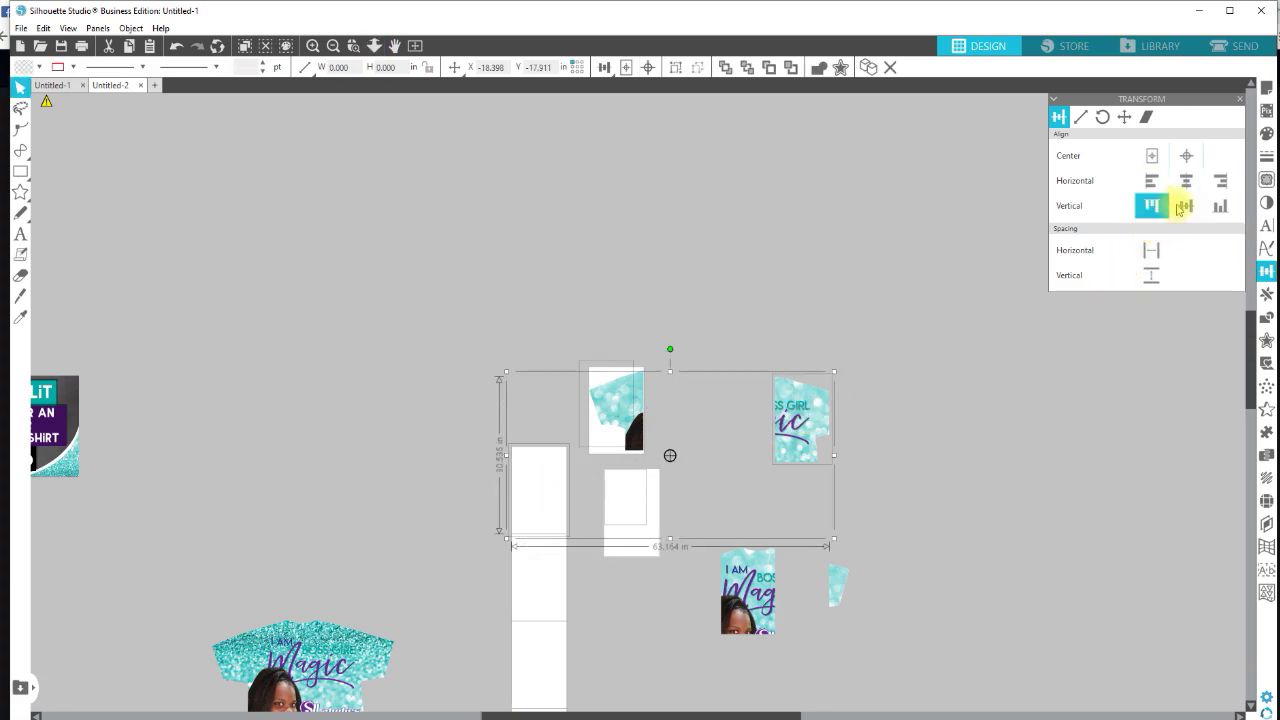
click(1185, 157)
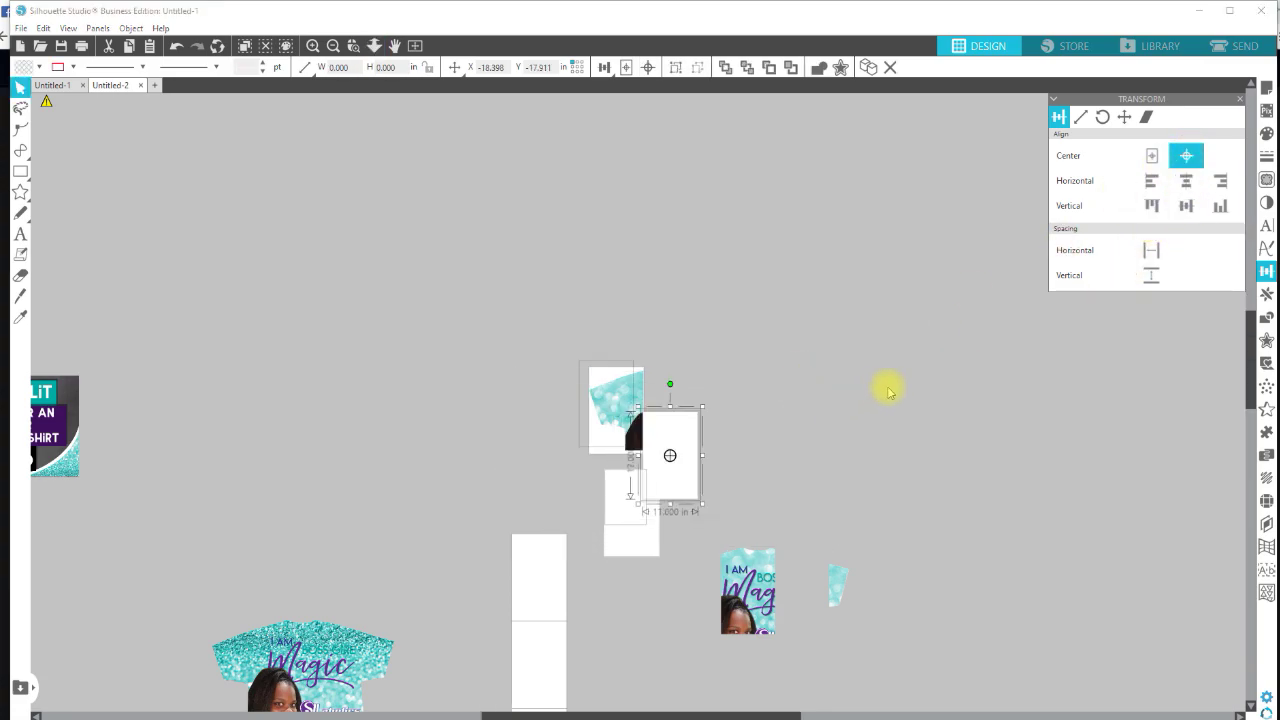
Send the white page behind the second sleeve piece and group the page with the piece.
click(737, 446)
click(669, 463)
right_click(669, 463)
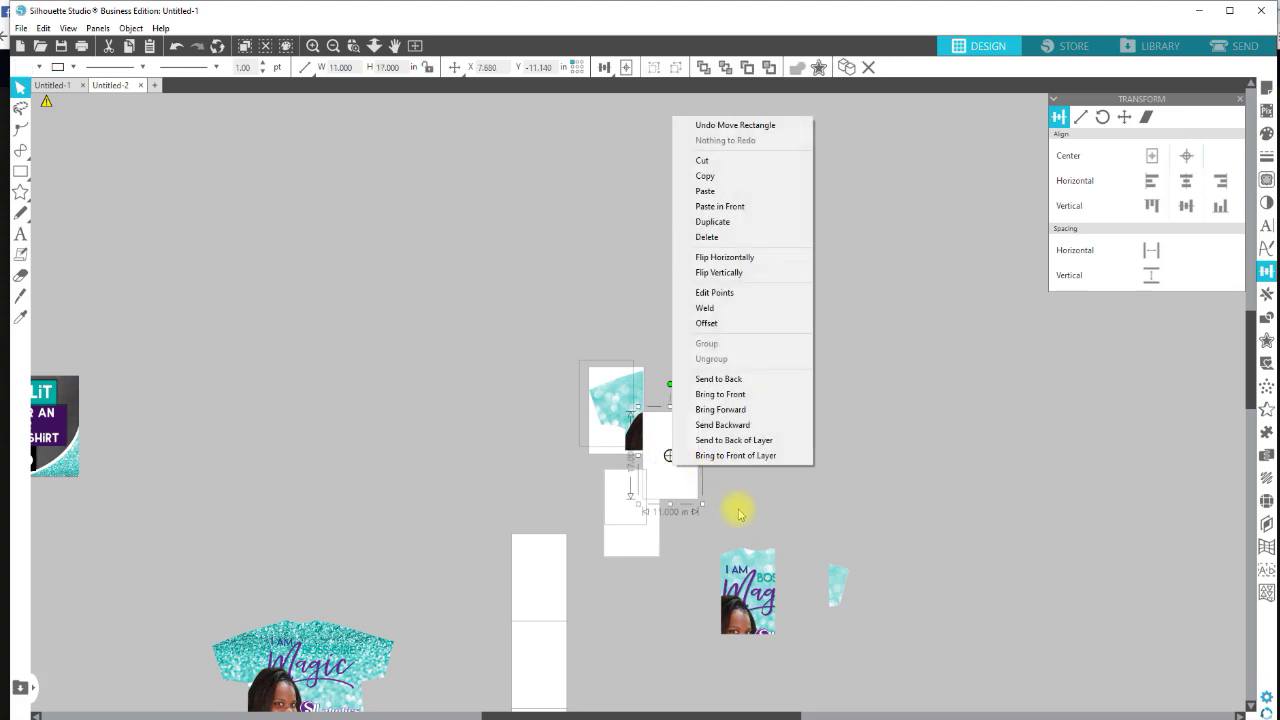
click(742, 379)
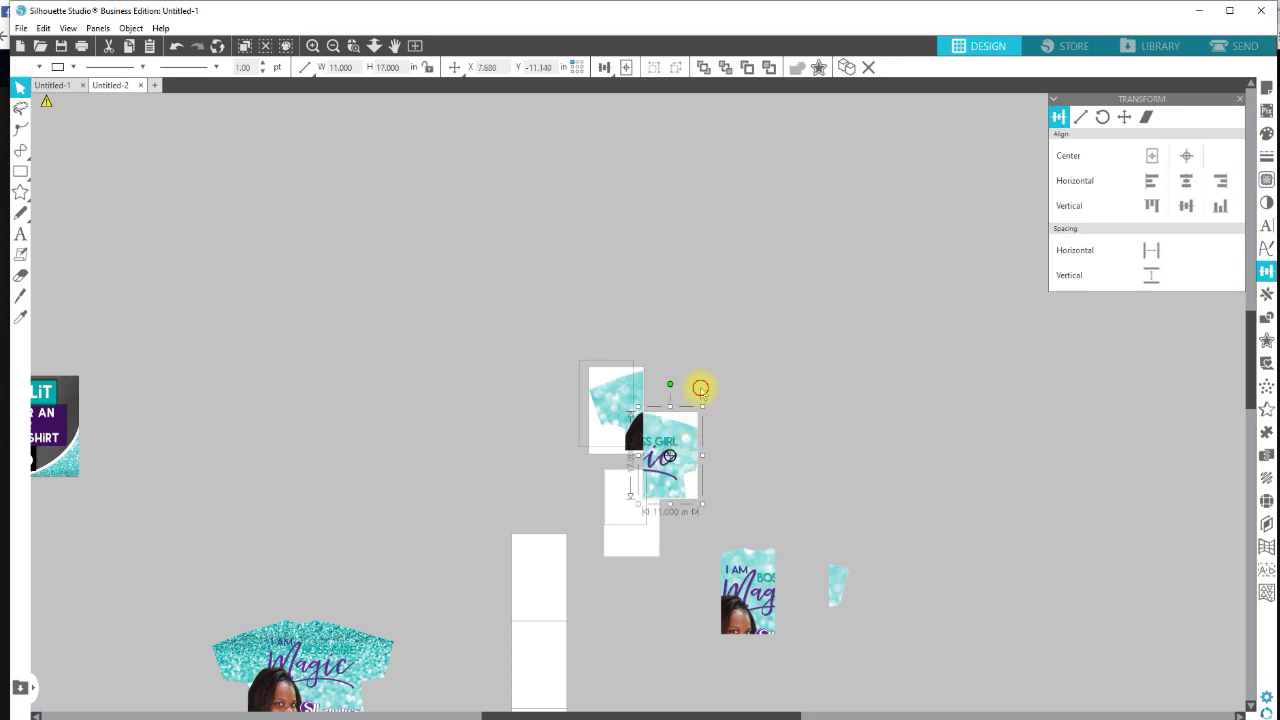
shift+click(686, 446)
right_click(686, 446)
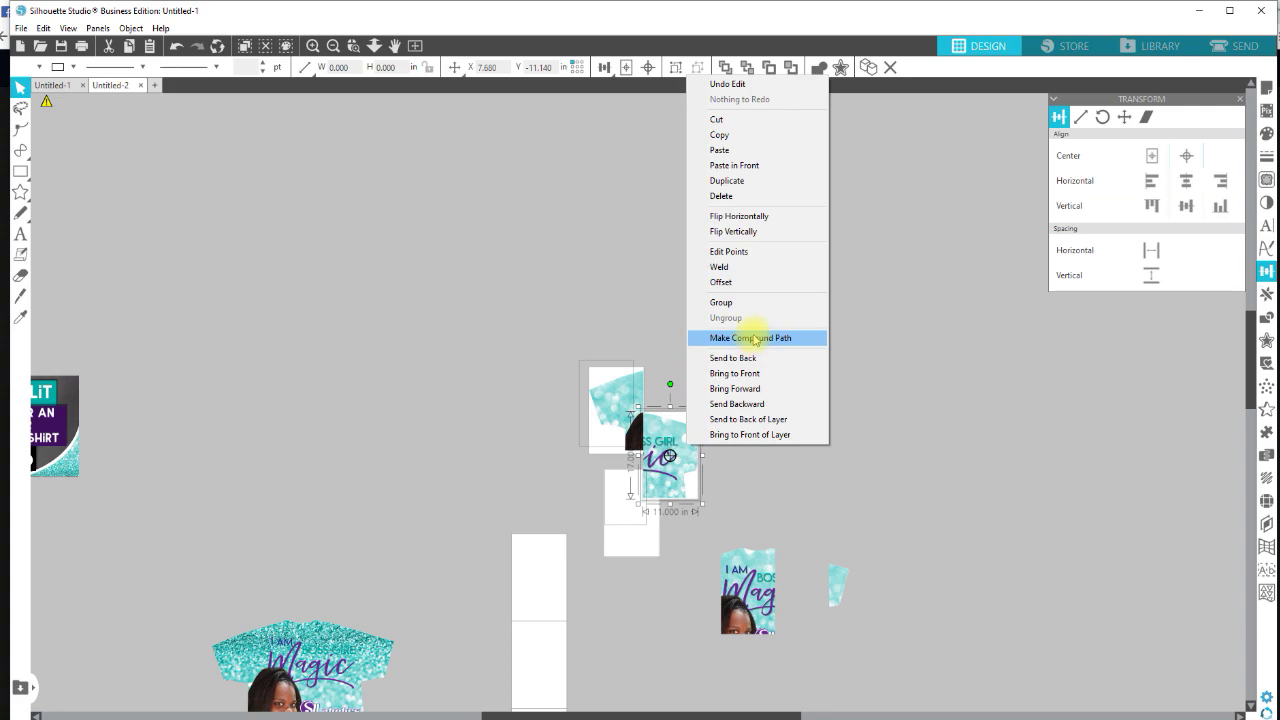
click(731, 302)
Send the five remaining white pages in the column to the back.
scroll(613, 553, down, 3)
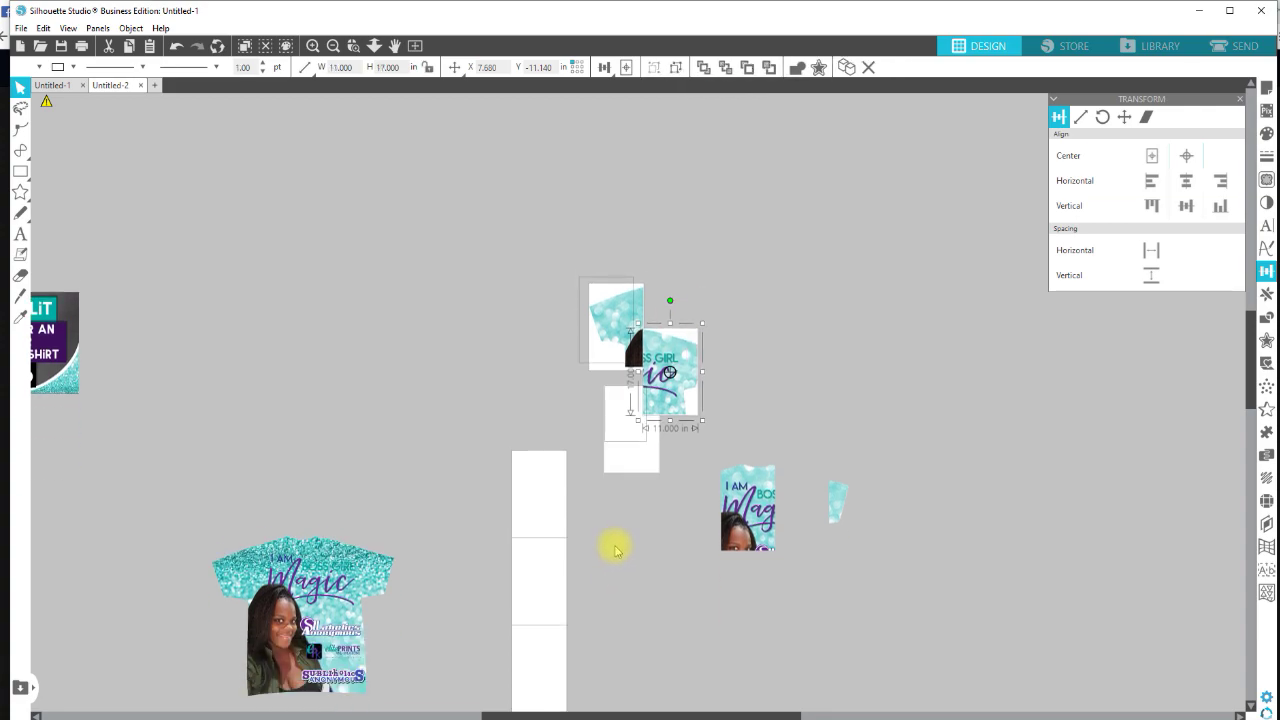
scroll(613, 548, down, 5)
mouse_move(479, 286)
mouse_down()
mouse_move(485, 572)
mouse_move(540, 690)
mouse_up()
scroll(549, 690, down, 2)
right_click(550, 643)
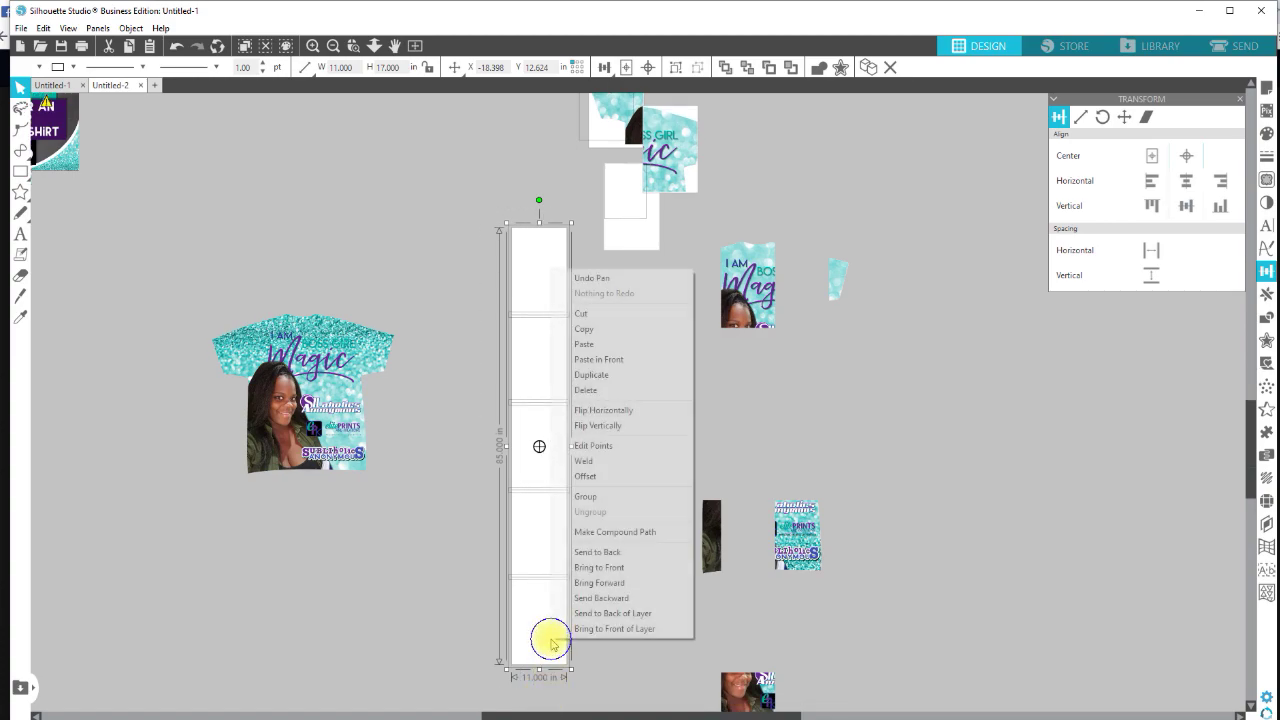
click(598, 552)
click(609, 443)
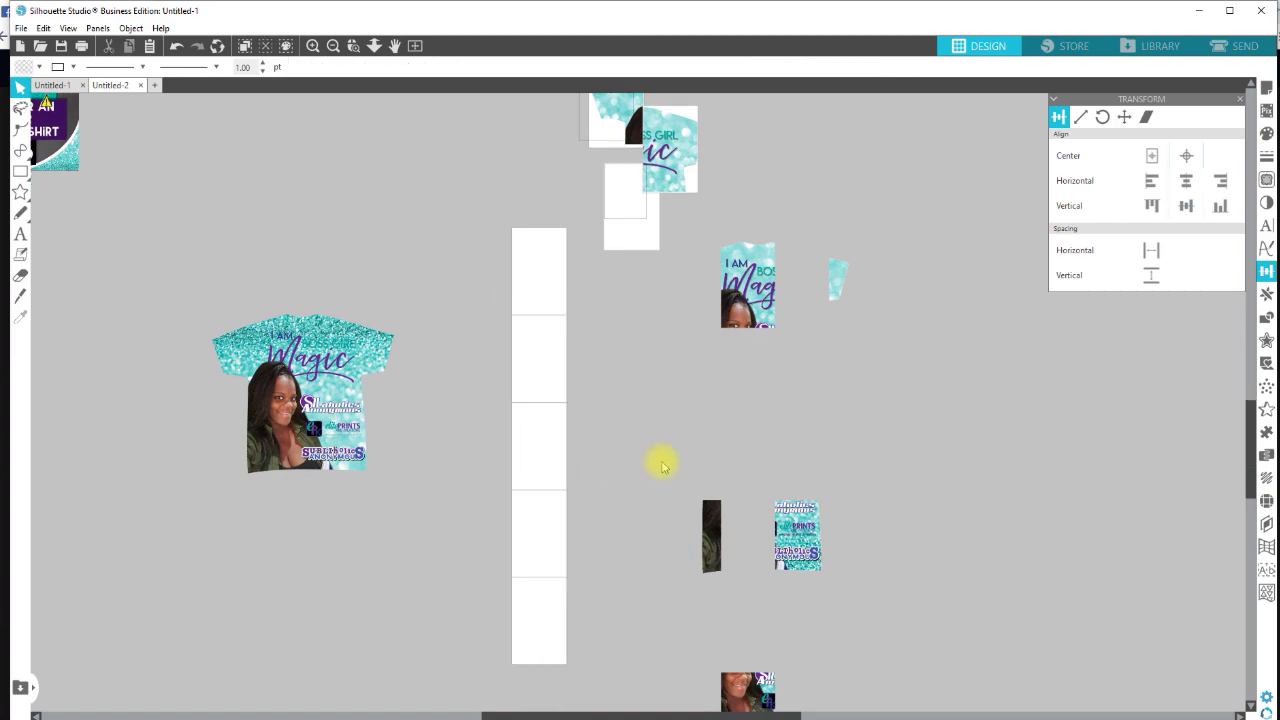
Center the "I AM Magic" chest piece and the next white page on each other and group them.
click(515, 280)
shift+click(737, 289)
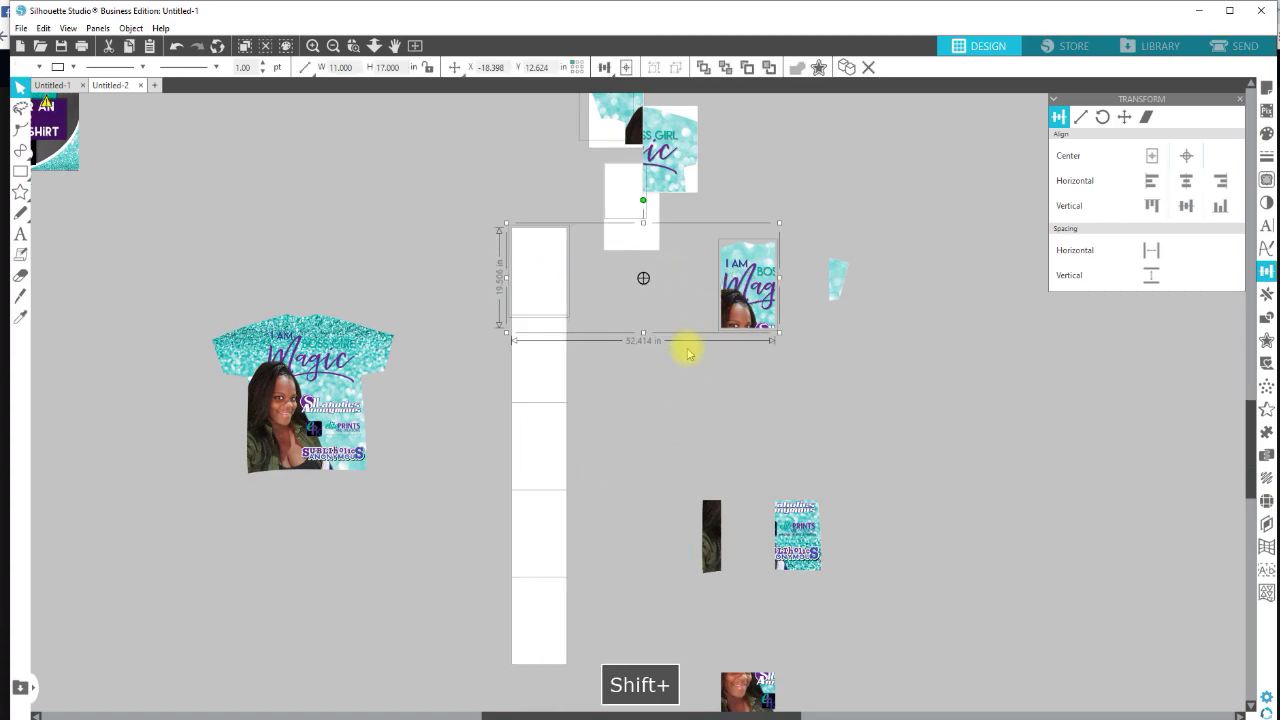
click(1186, 155)
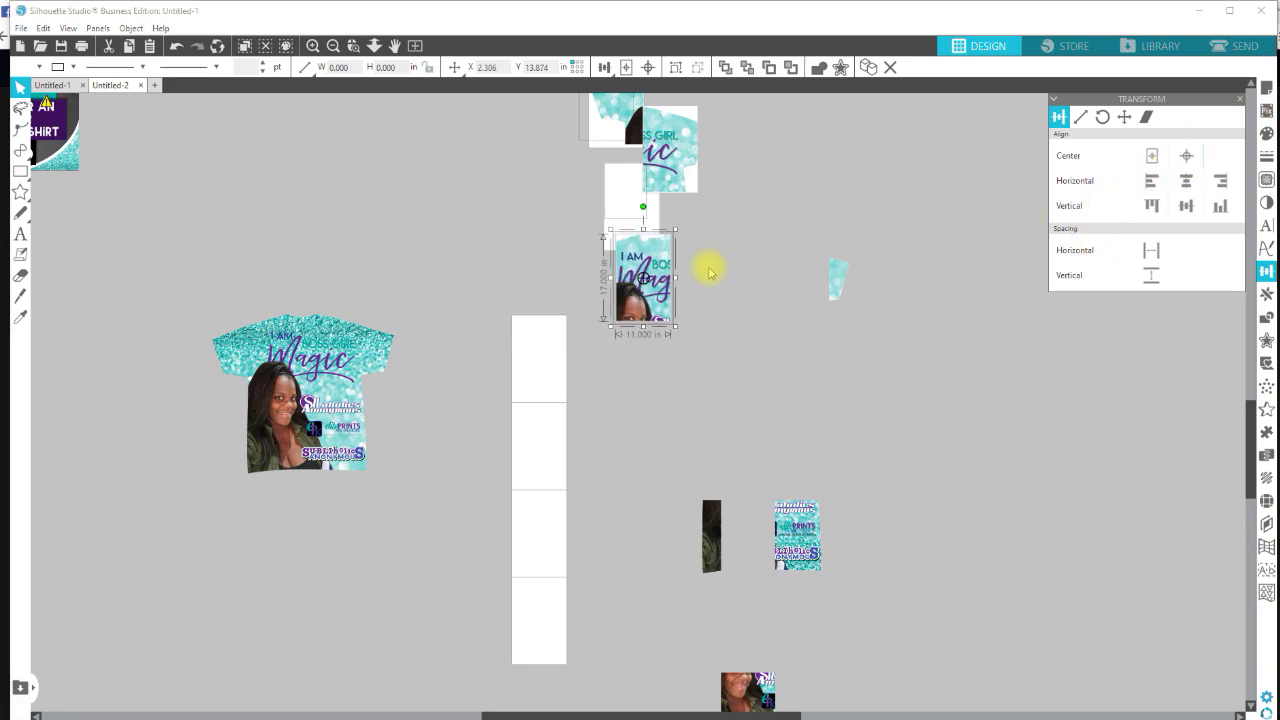
right_click(676, 278)
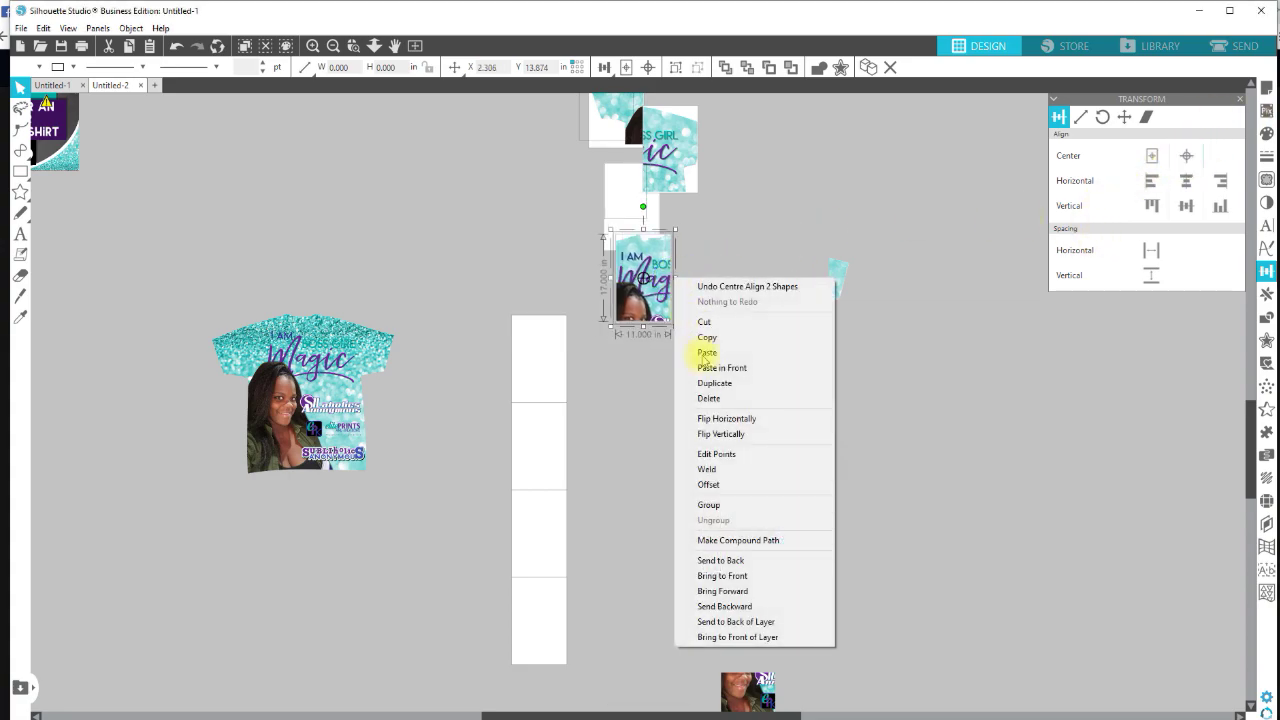
click(727, 505)
click(688, 401)
Center the lower logo piece and the next white page on each other and group them.
click(553, 383)
shift+click(800, 548)
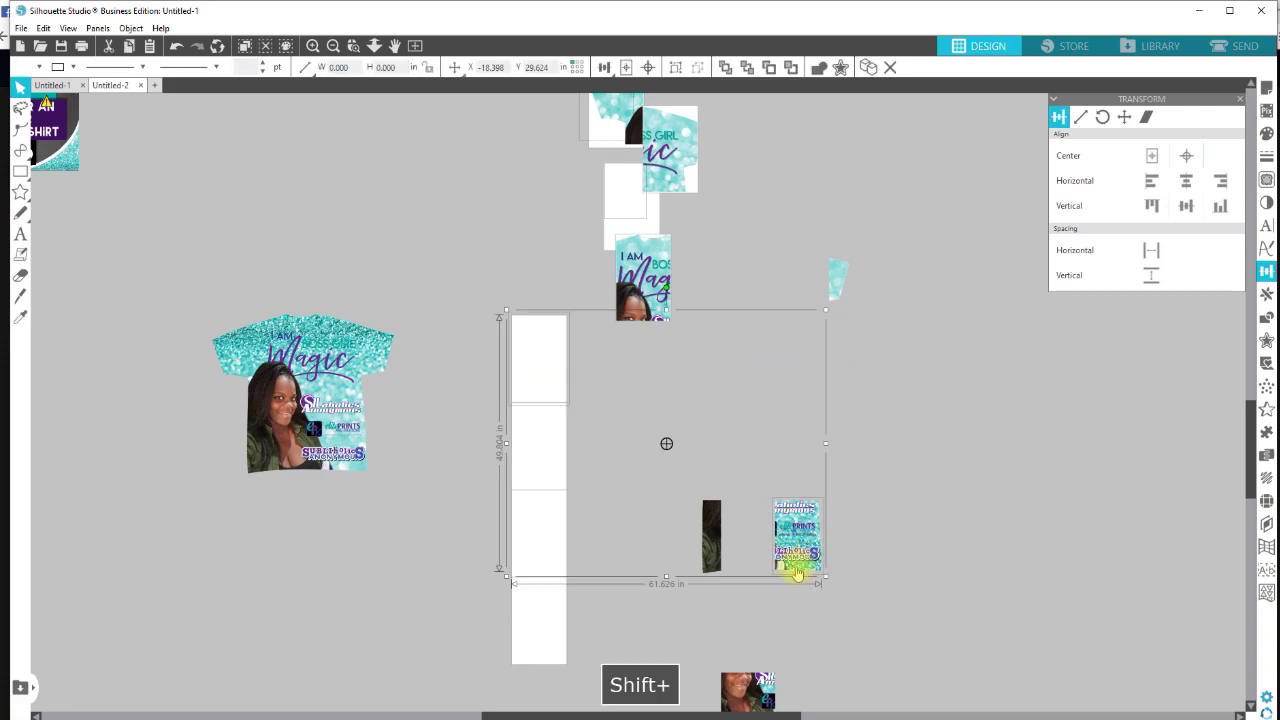
click(1186, 155)
scroll(960, 486, down, 2)
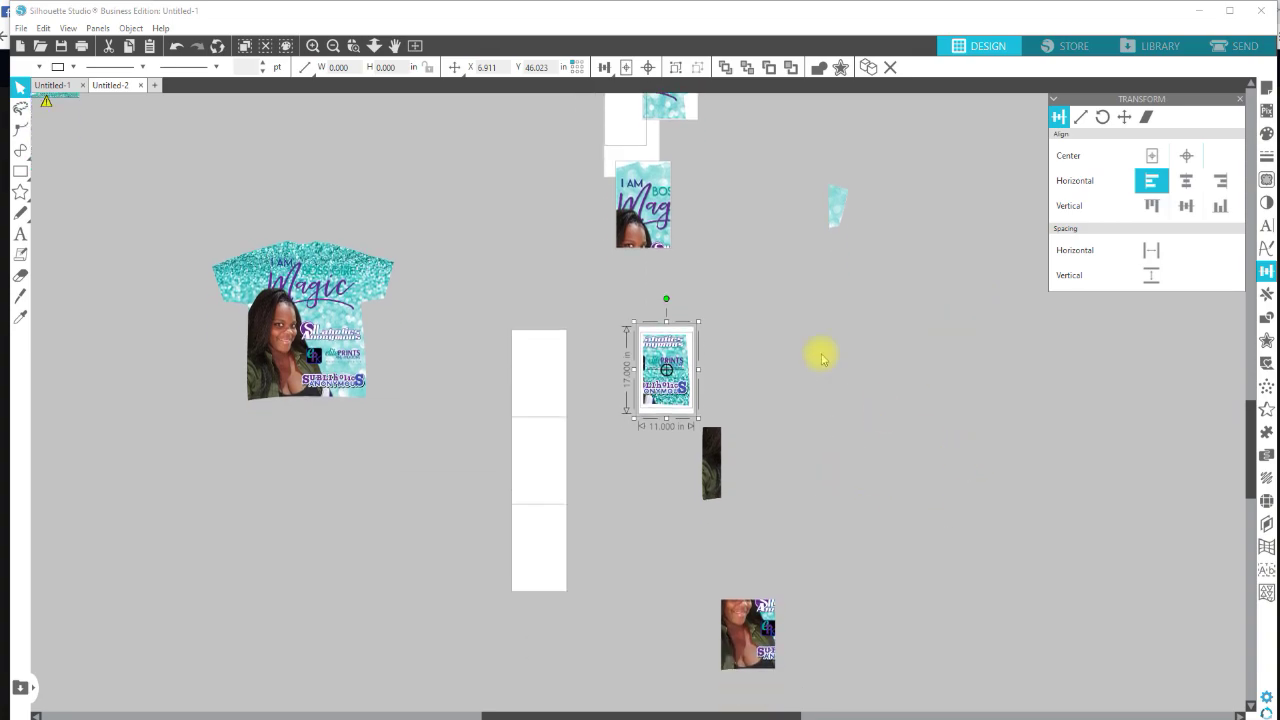
right_click(672, 375)
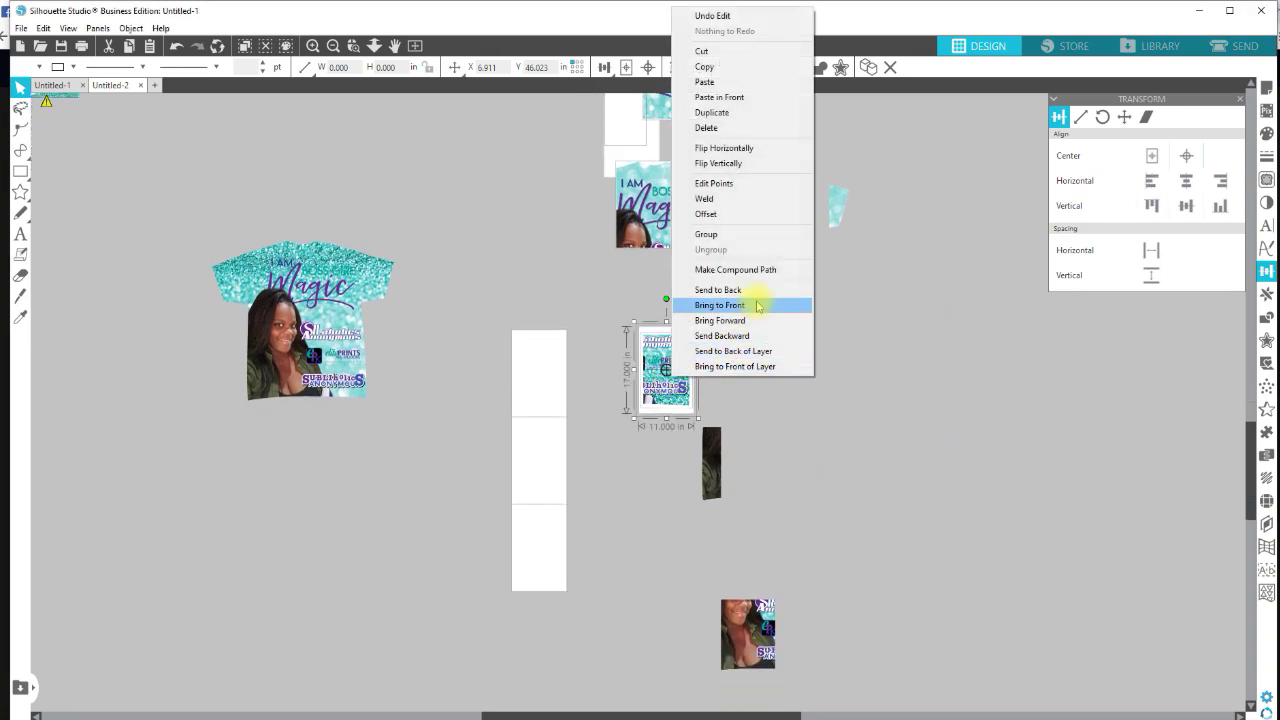
click(734, 236)
Center the lower photo piece and the next white page on each other and group them.
click(543, 366)
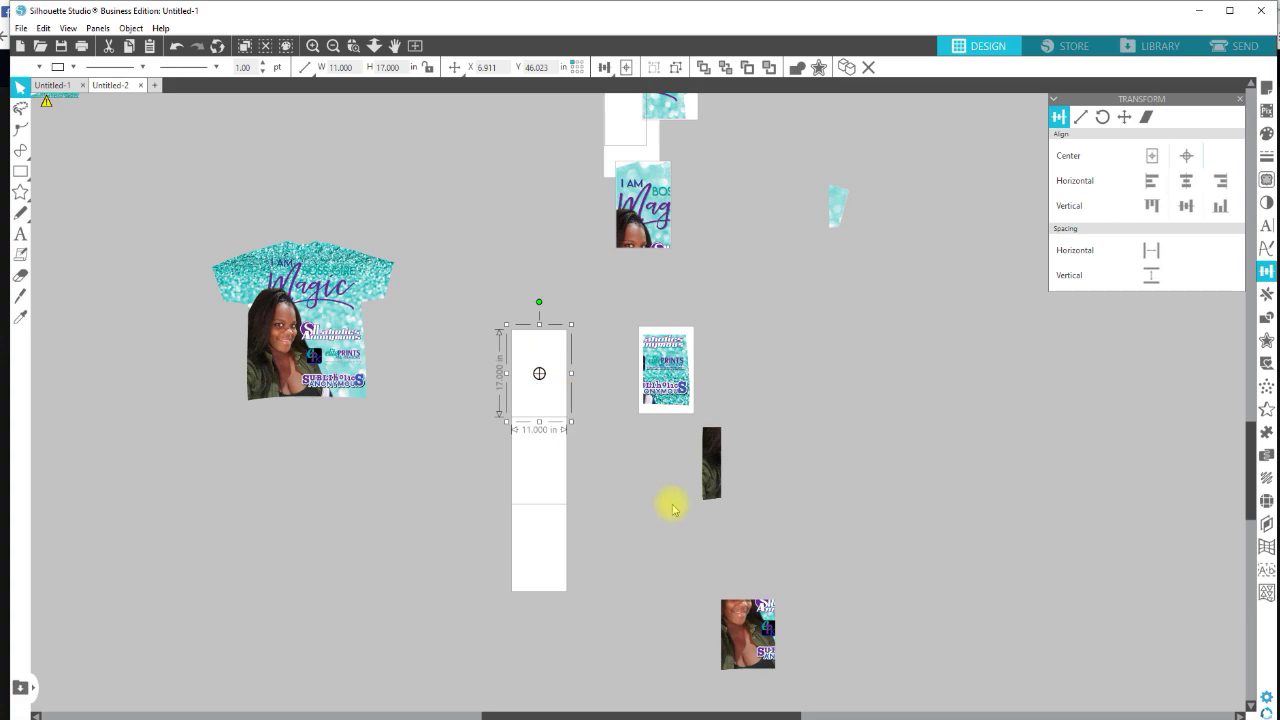
shift+click(755, 635)
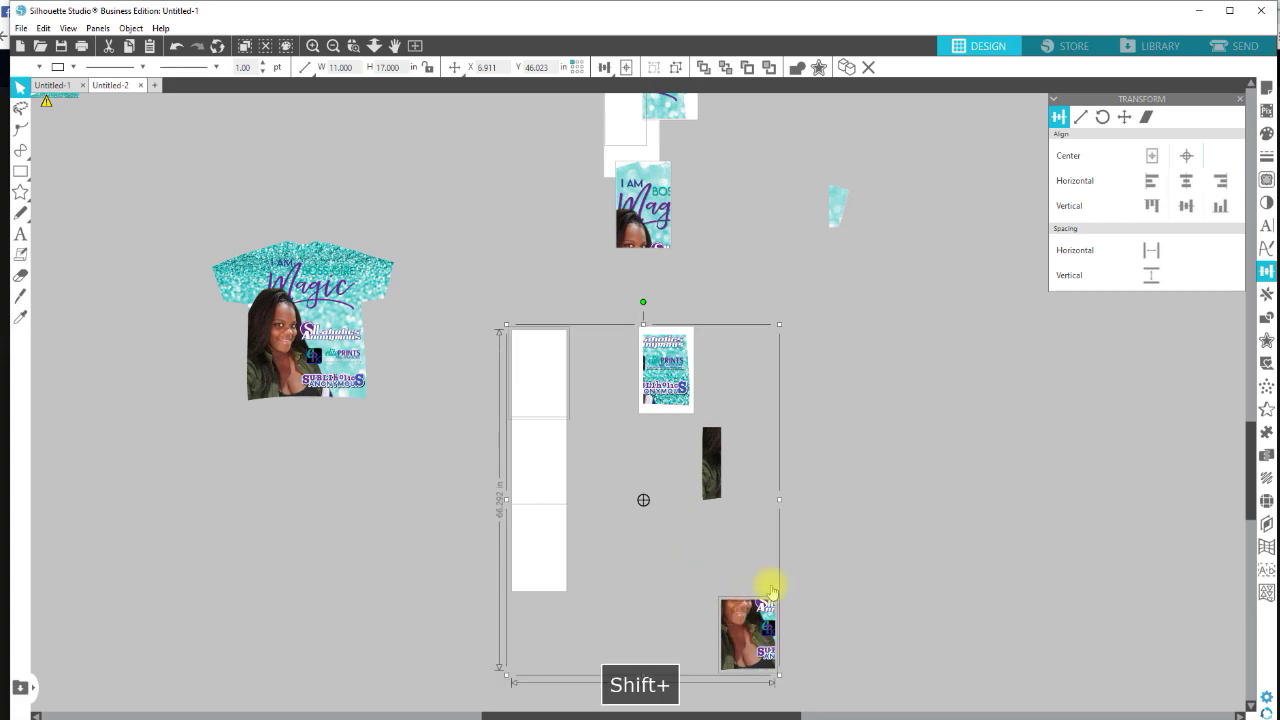
click(1186, 155)
right_click(630, 530)
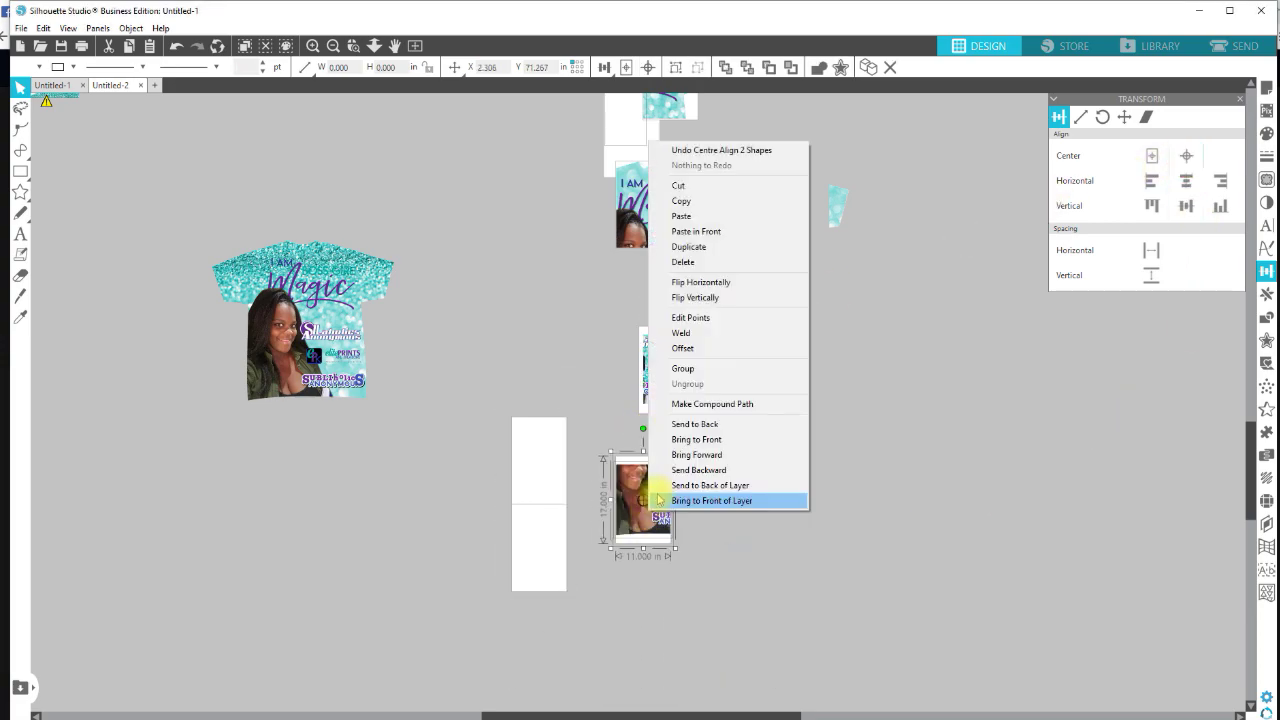
click(700, 367)
Place the narrow dark strip and the small sleeve piece side by side on the next white page and group all three.
drag(710, 455, 527, 452)
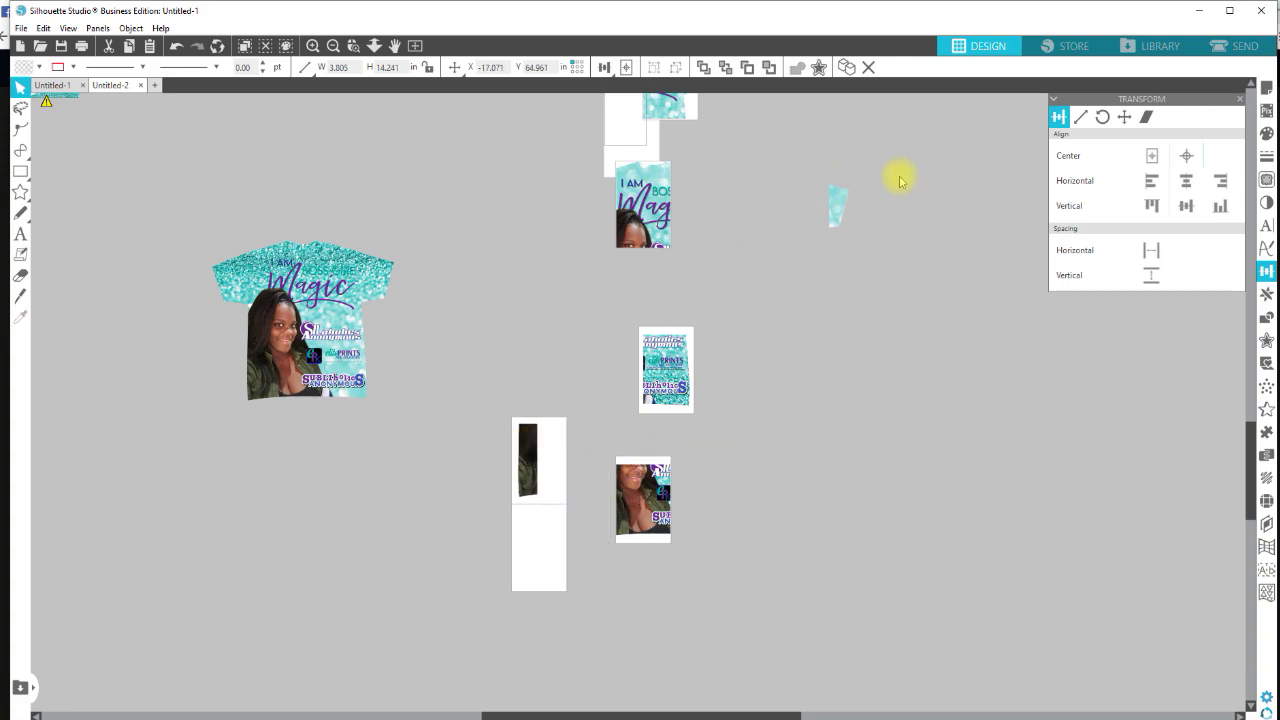
drag(837, 206, 560, 446)
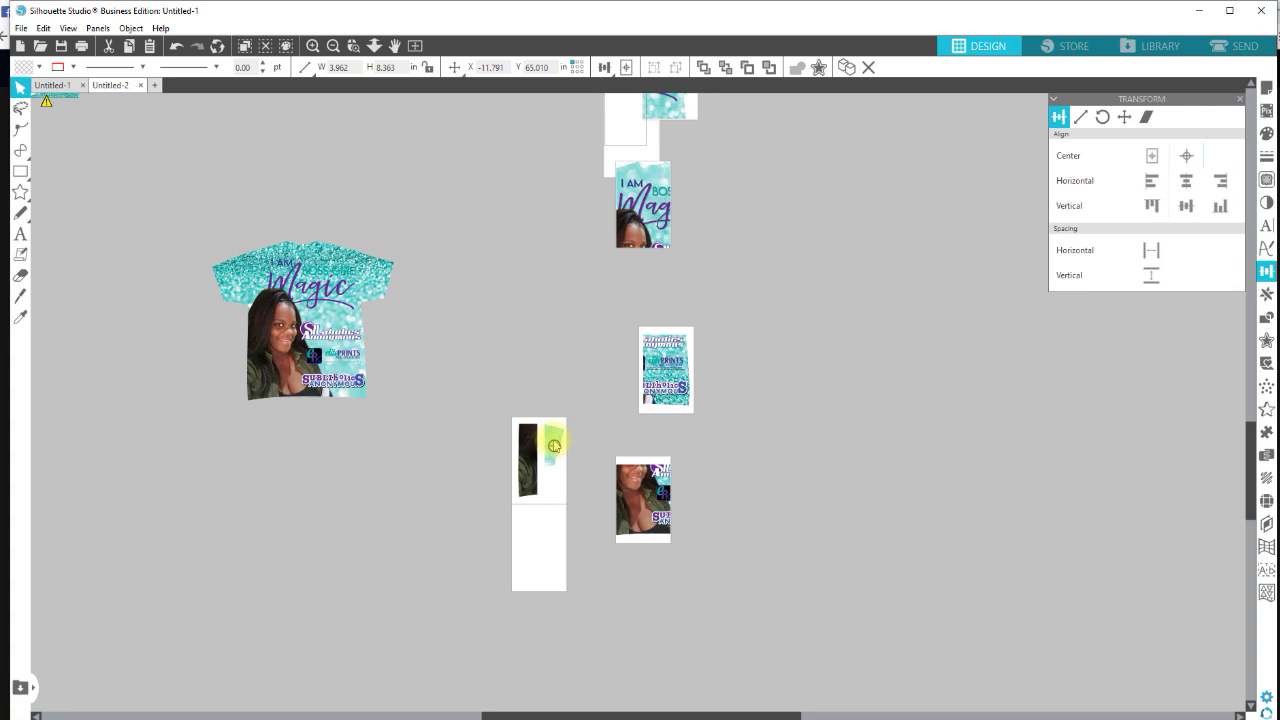
drag(486, 380, 567, 478)
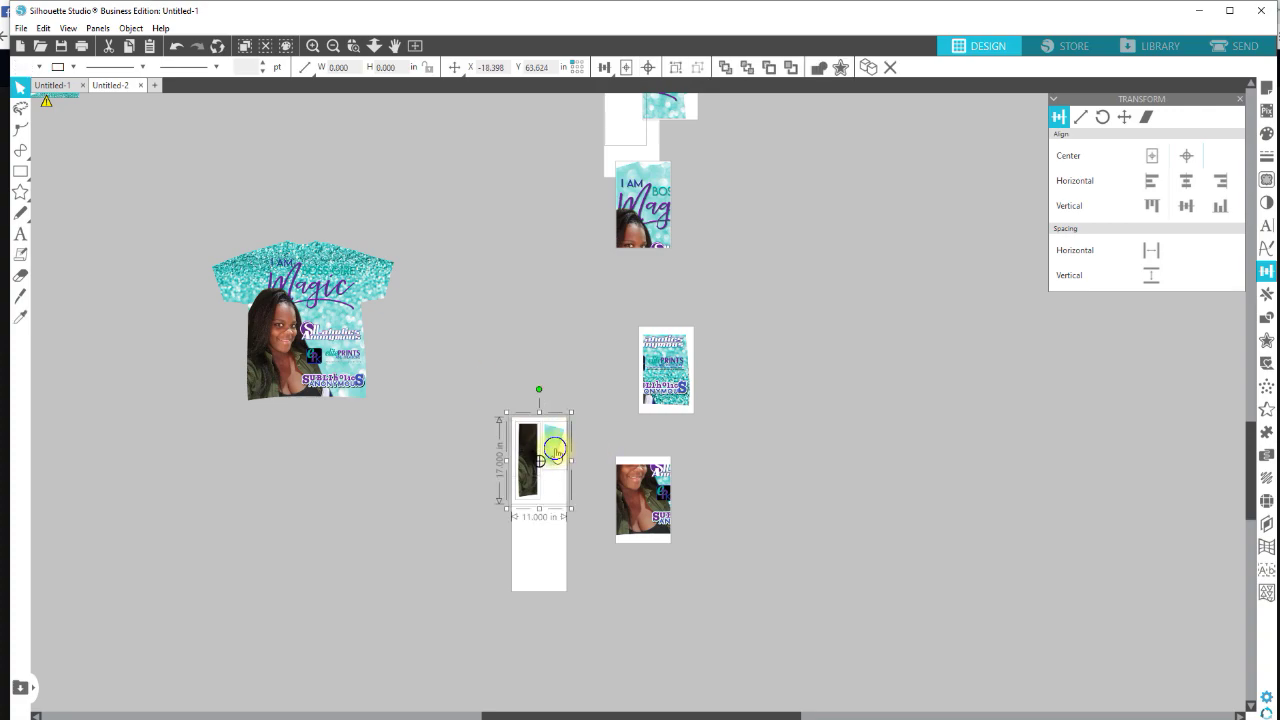
right_click(554, 449)
click(597, 302)
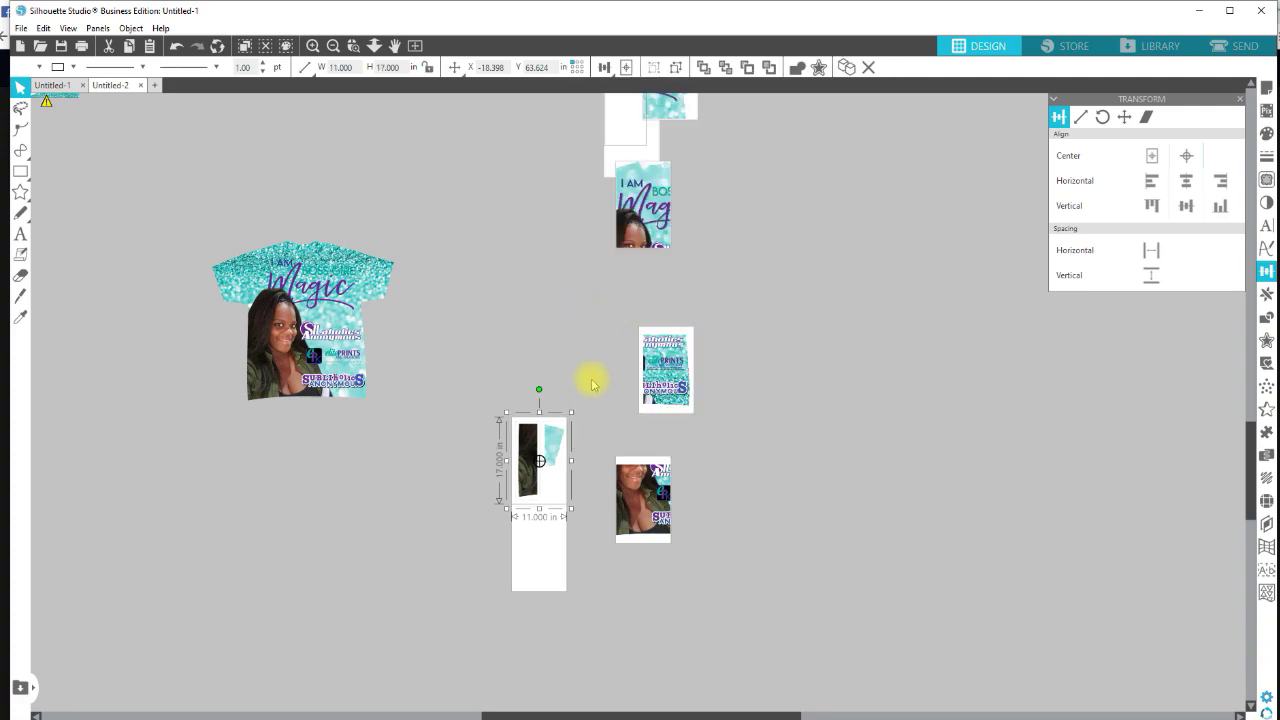
Move the two-piece page over to the other finished pages and set the spare white page and empty rectangle outline aside.
drag(531, 551, 489, 629)
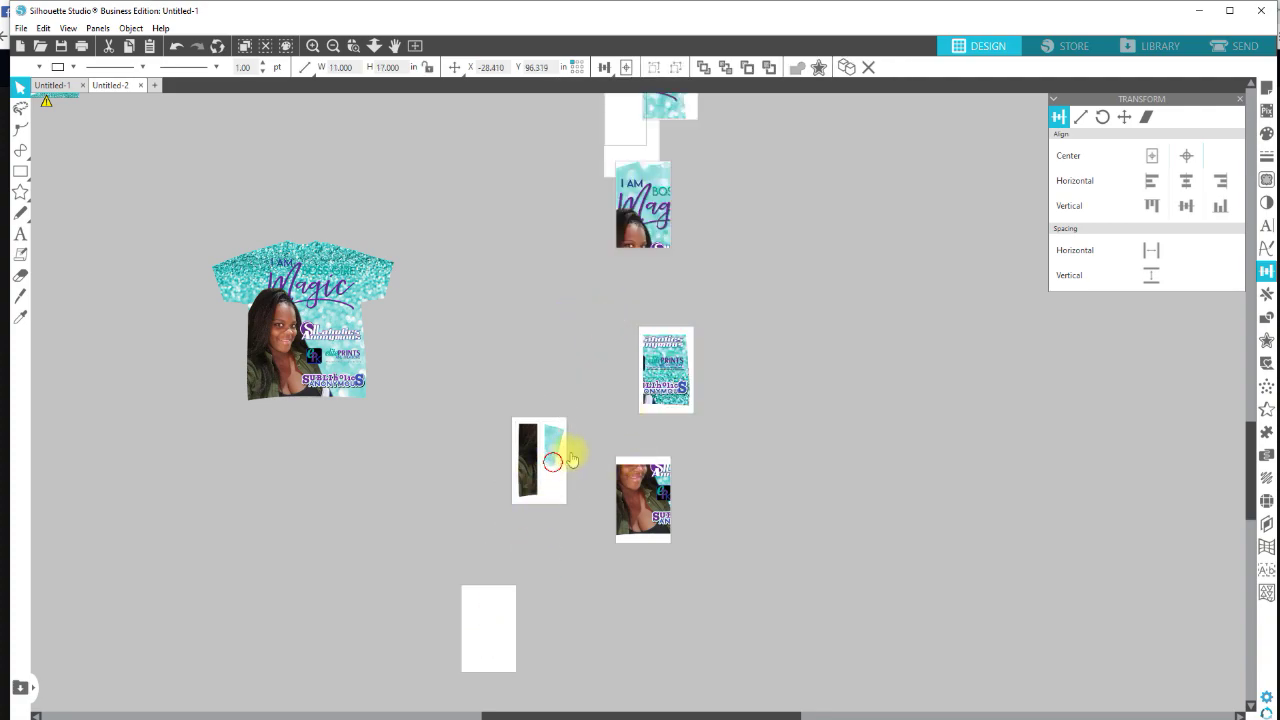
drag(567, 458, 634, 449)
click(689, 514)
scroll(689, 500, up, 2)
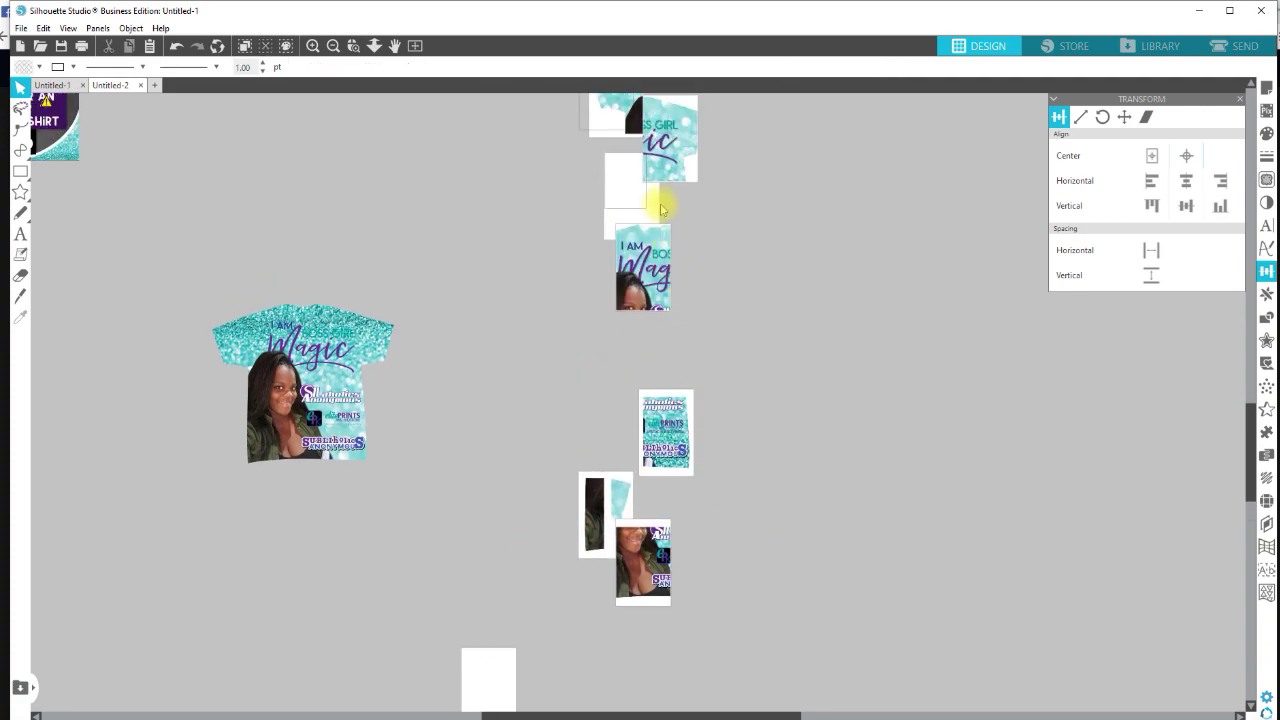
scroll(711, 203, up, 2)
drag(584, 158, 460, 173)
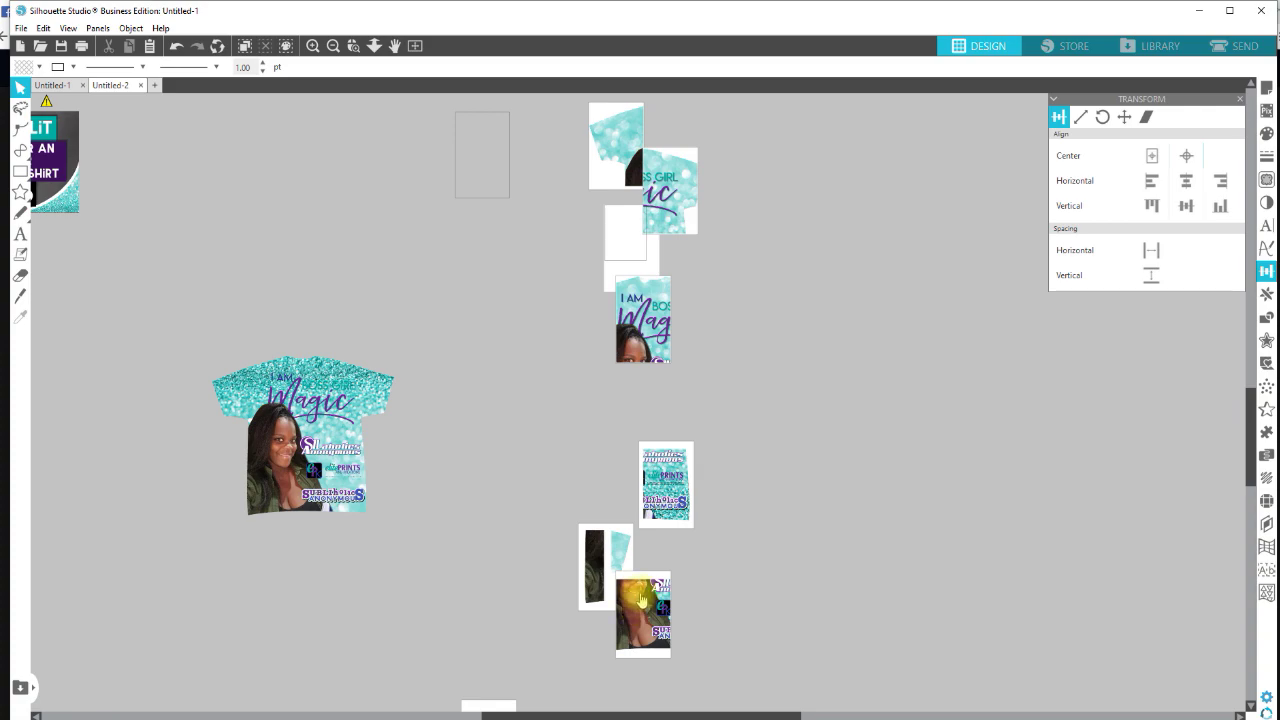
Select all six grouped pages, center them on one another and center the stack on the mat.
scroll(640, 600, down, 1)
drag(812, 622, 640, 363)
drag(621, 292, 620, 122)
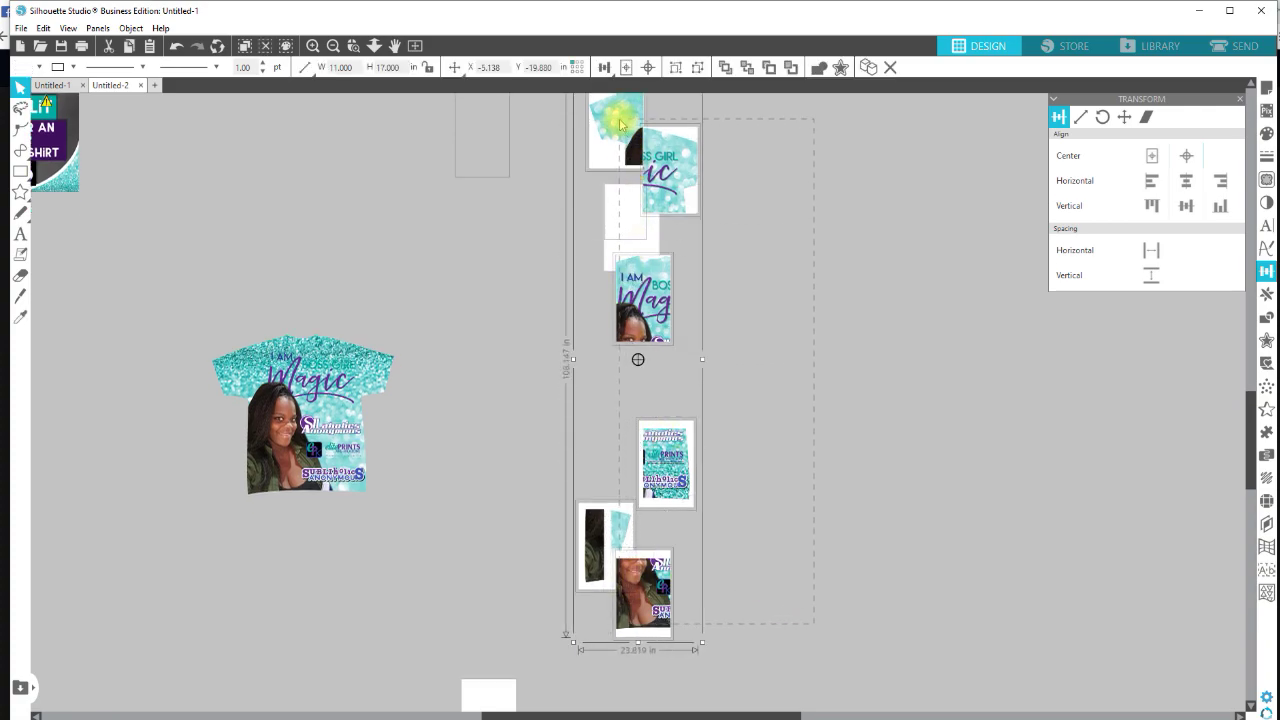
click(1153, 158)
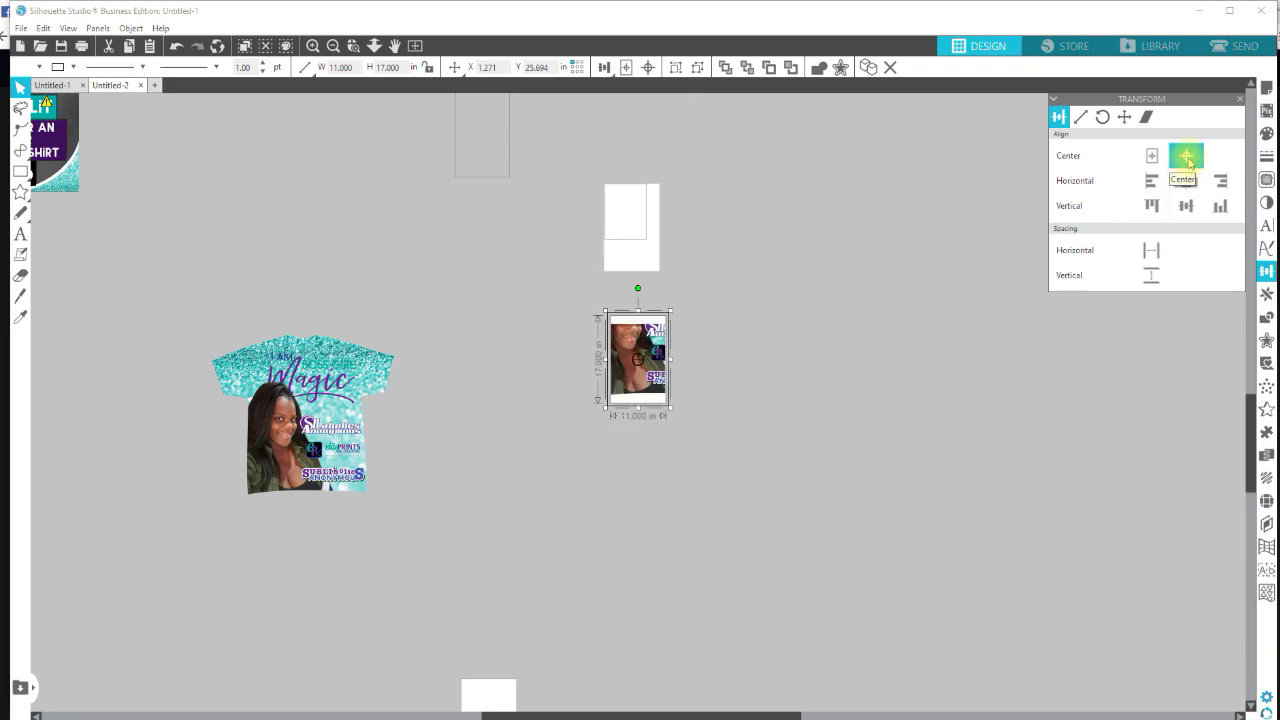
click(1153, 158)
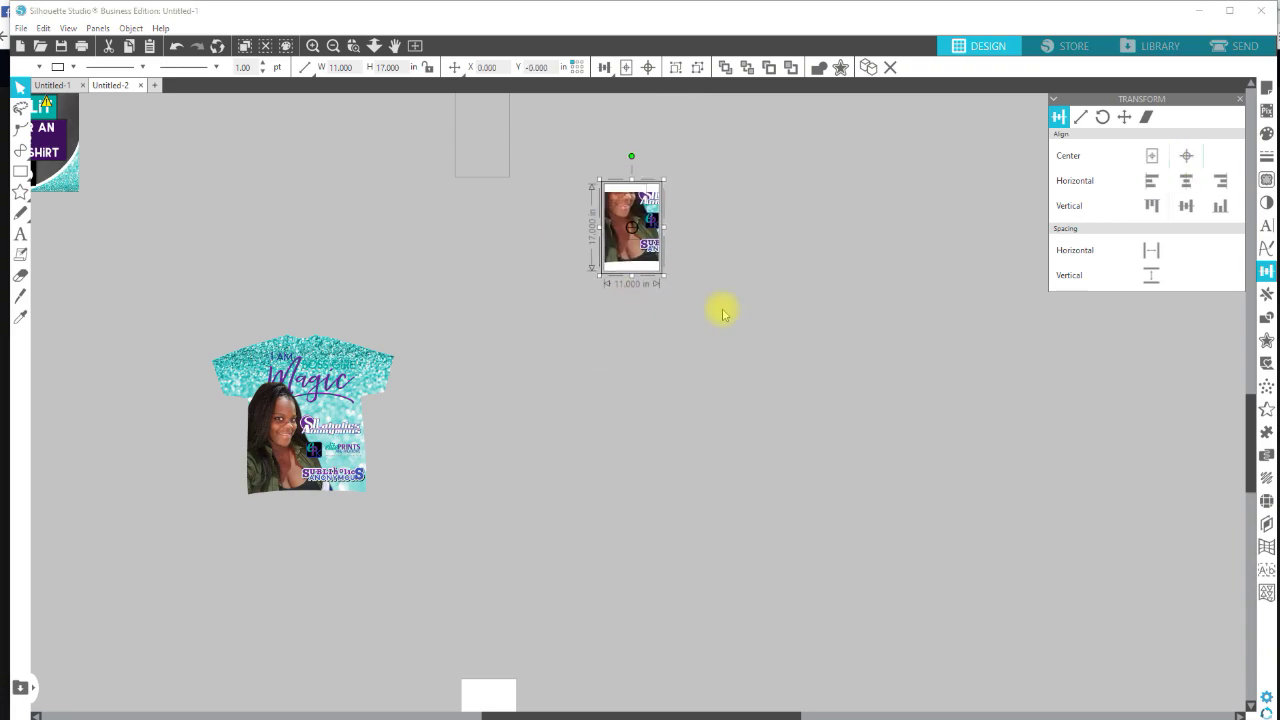
Open the print setup for the stacked page, choose the EPSON BOTTOM (WF-7720 Series)-SUBLIMATION printer and apply its 11X17 SUBLIMATION - NO PnC preset.
click(786, 314)
key(z)
drag(574, 160, 731, 300)
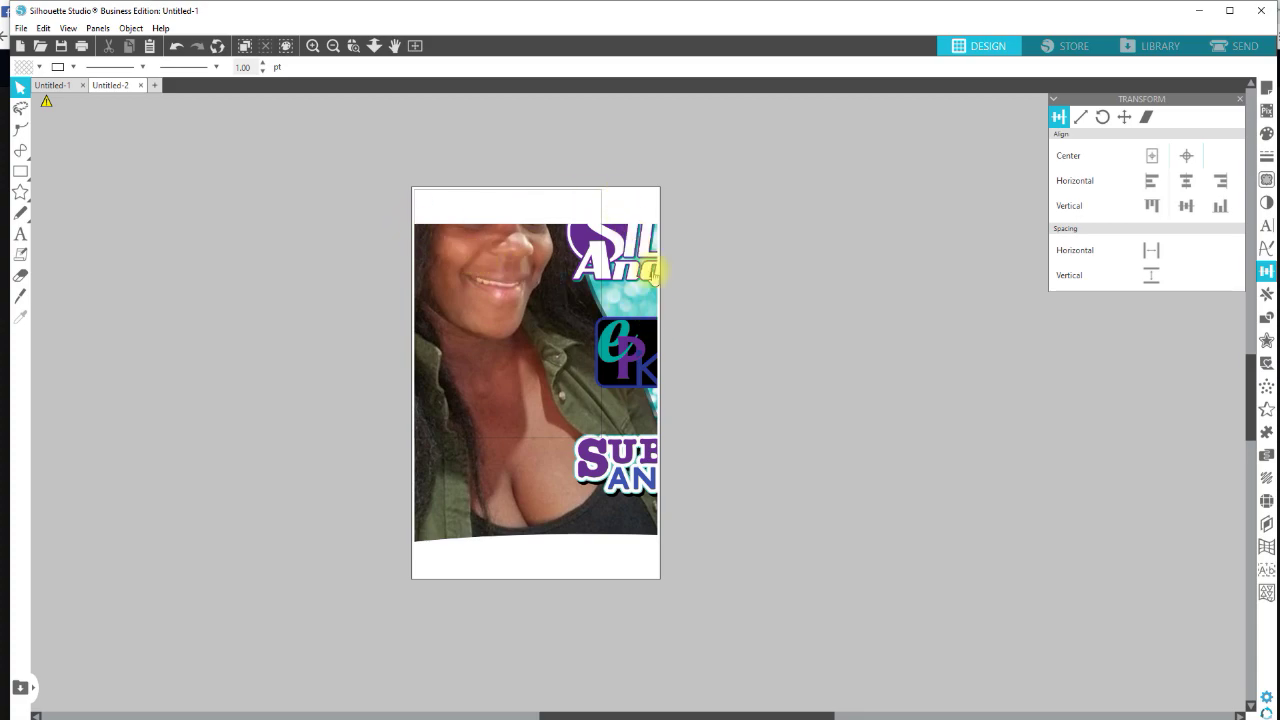
click(19, 27)
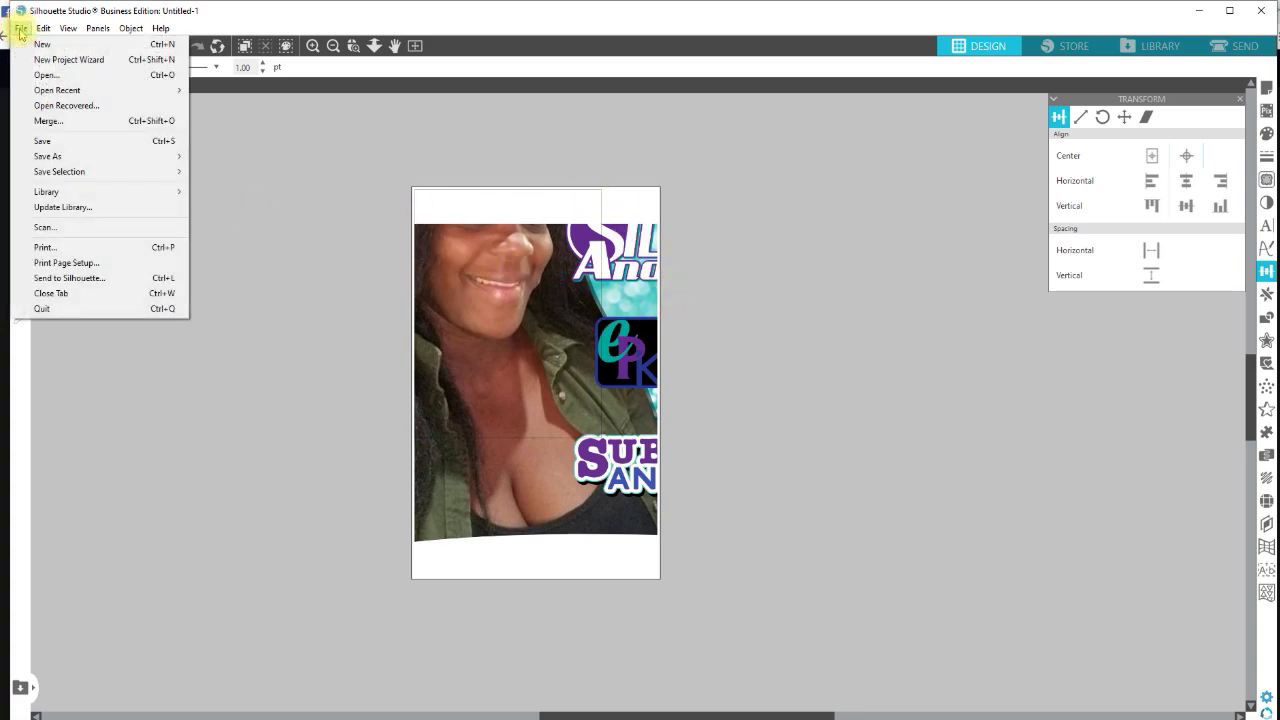
click(66, 249)
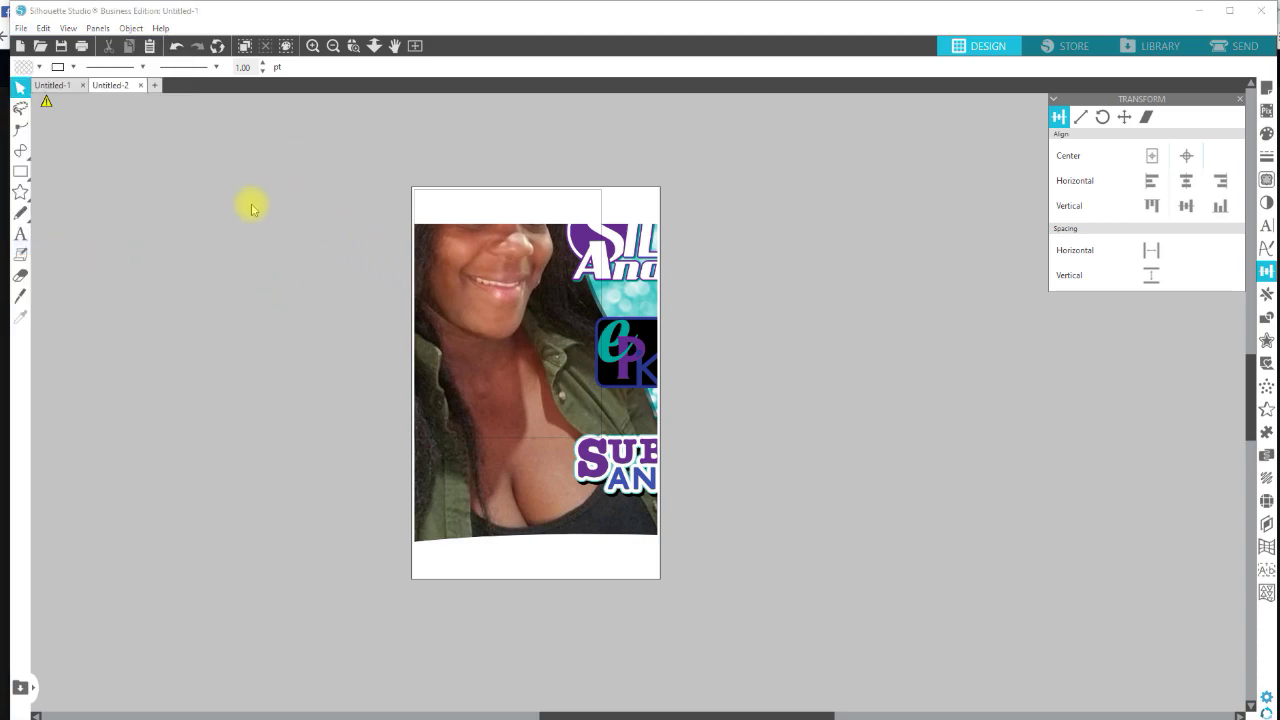
click(144, 83)
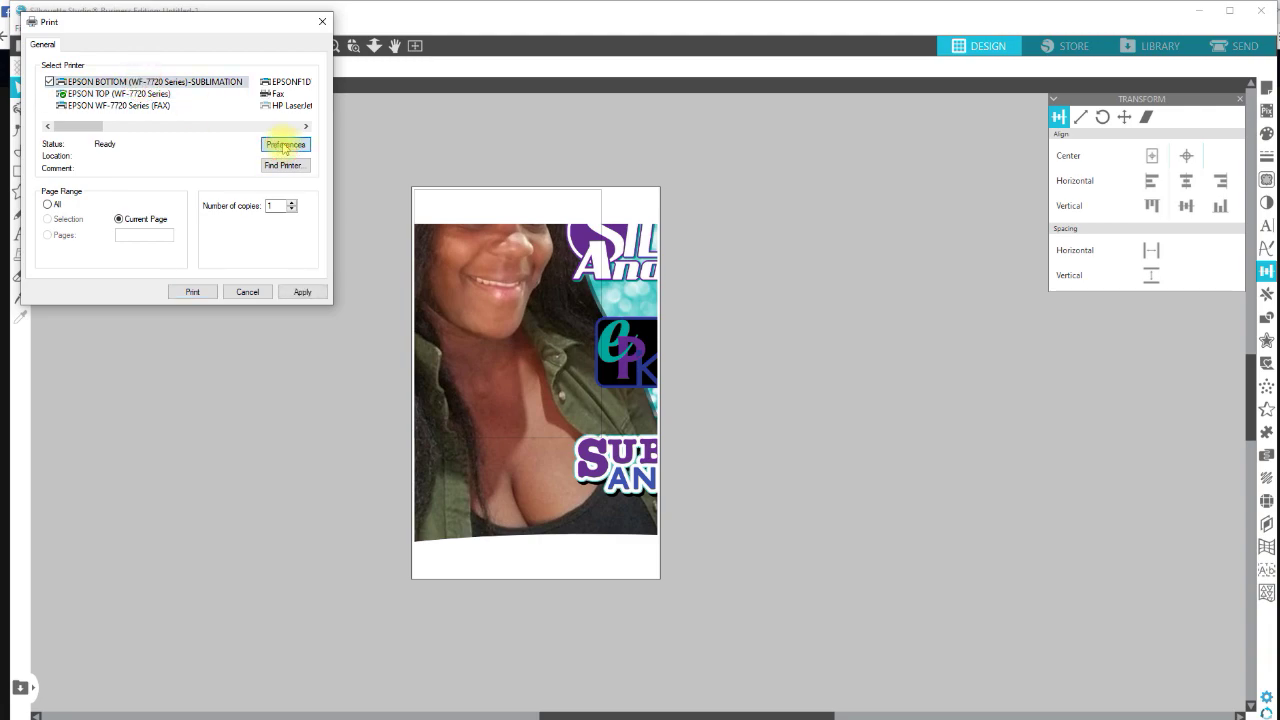
click(285, 145)
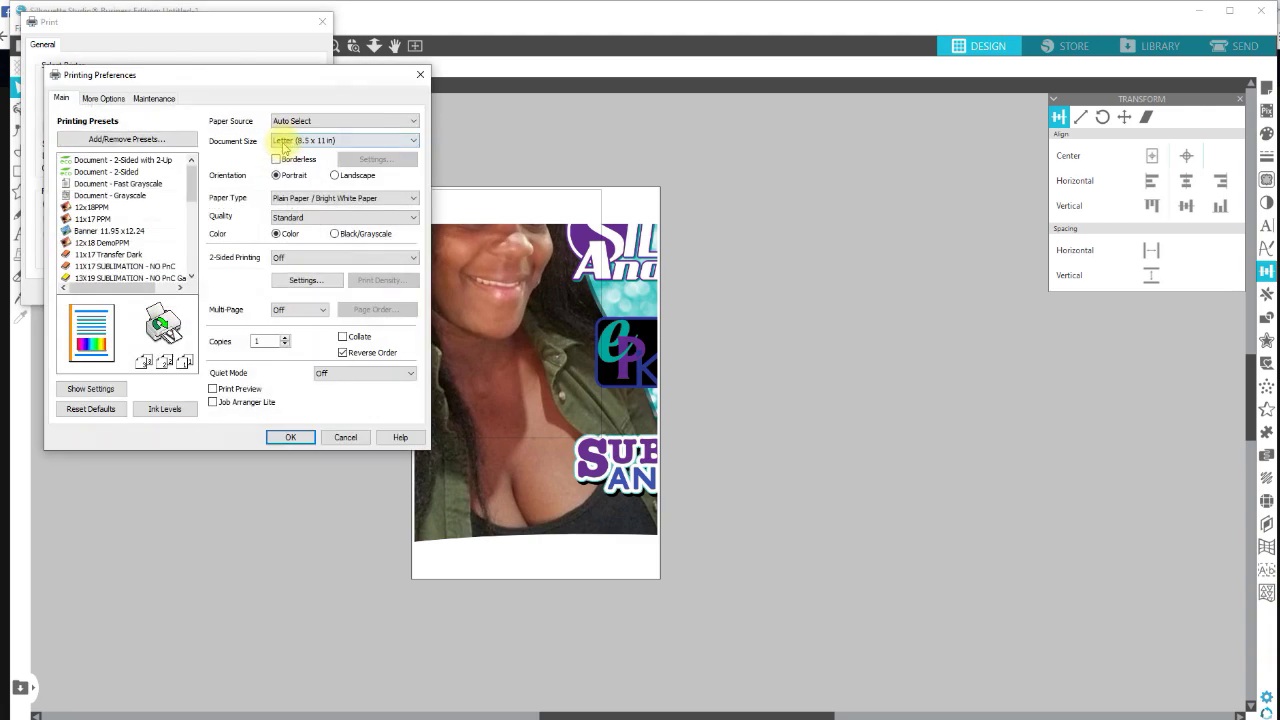
scroll(150, 270, down, 1)
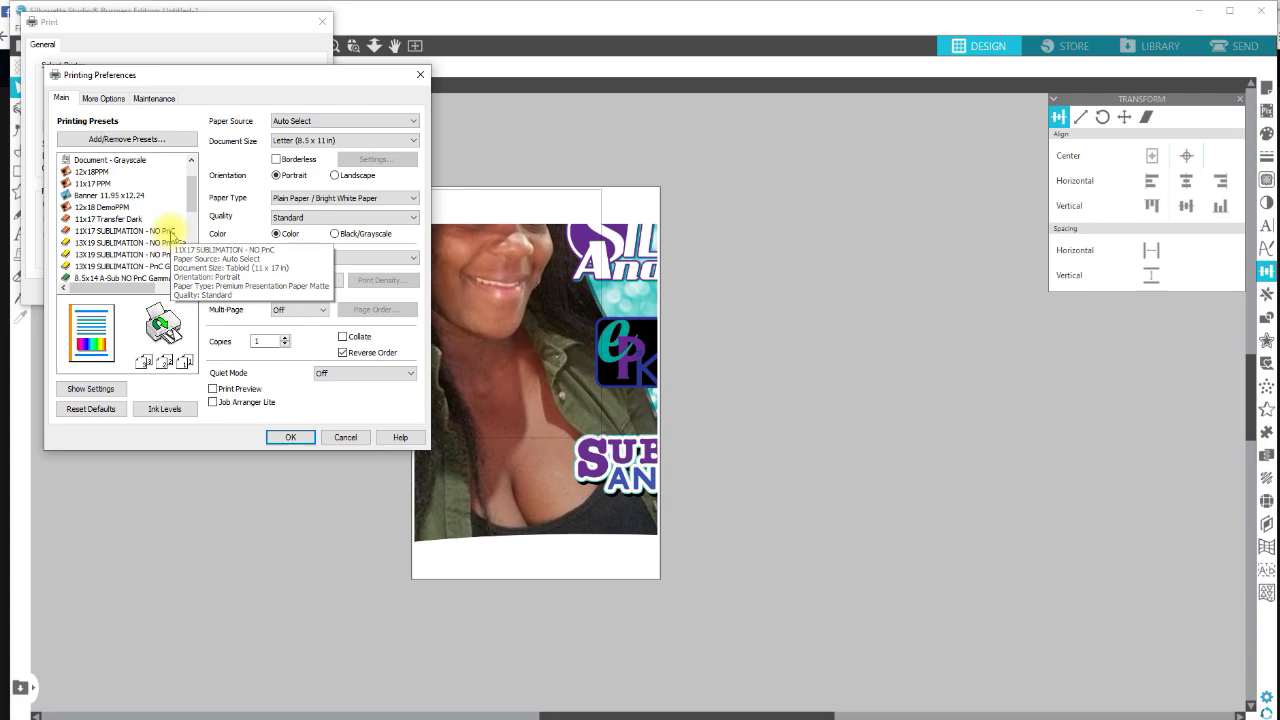
click(168, 232)
Review the preset's paper and mirror options, and set the gamma to 1.8 in the advanced custom color correction.
click(104, 97)
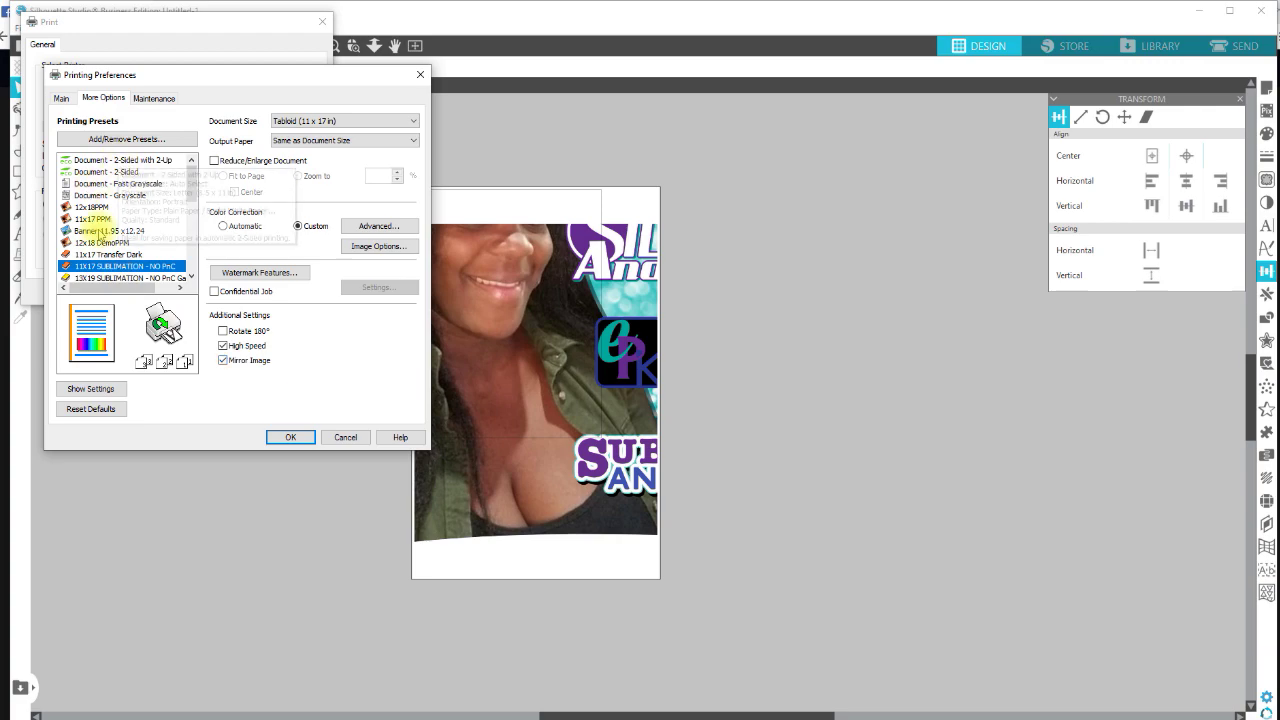
click(62, 100)
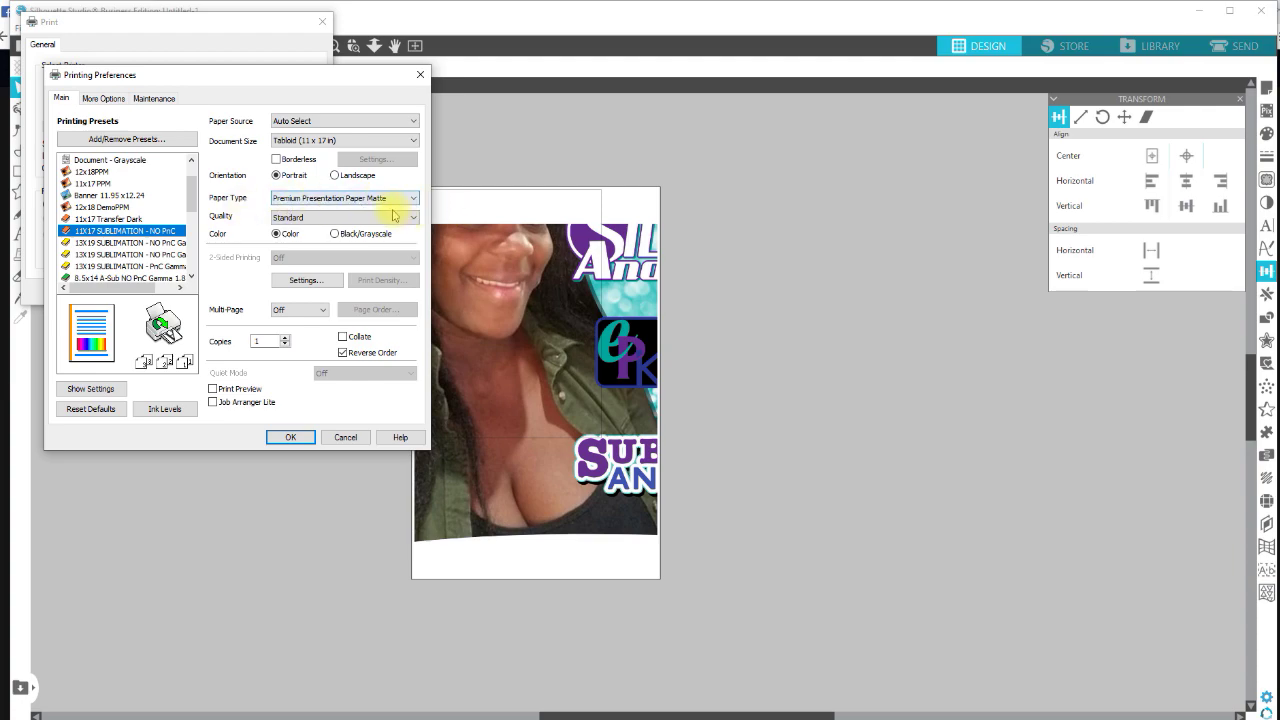
click(96, 100)
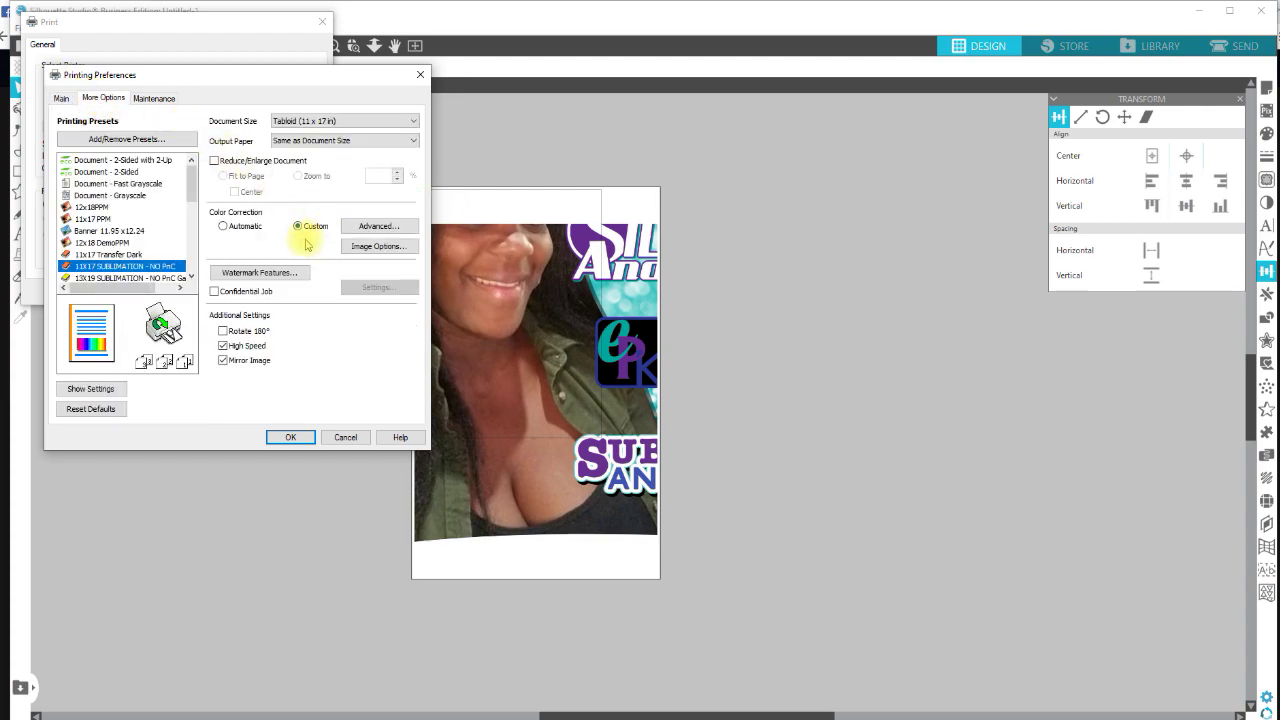
click(366, 230)
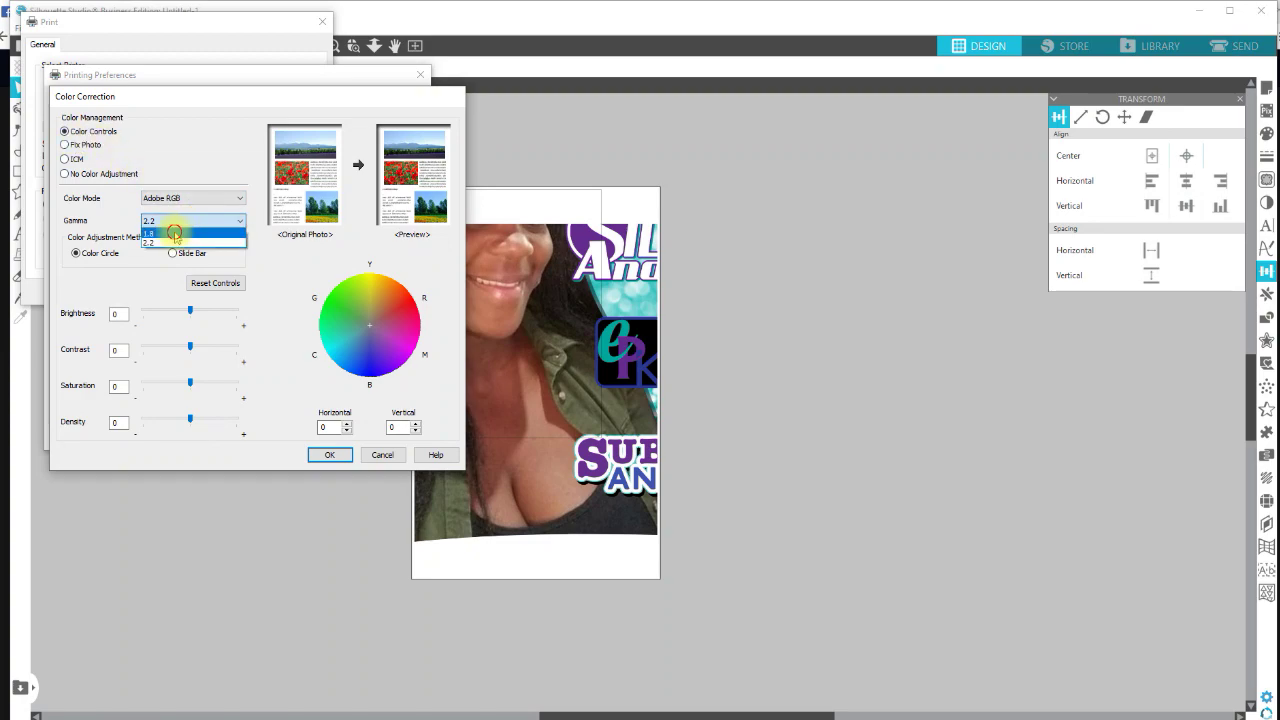
click(183, 234)
click(329, 454)
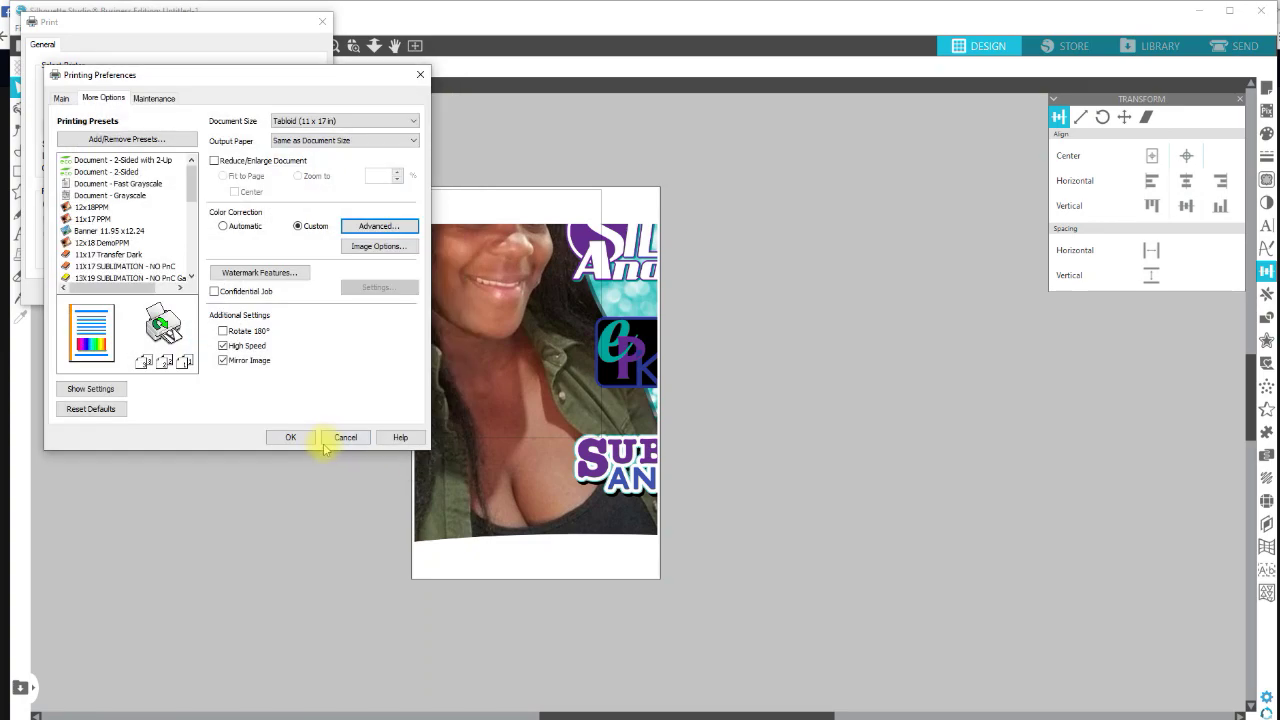
Accept the printing preferences, apply them to the printer and close the print setup without printing.
click(296, 438)
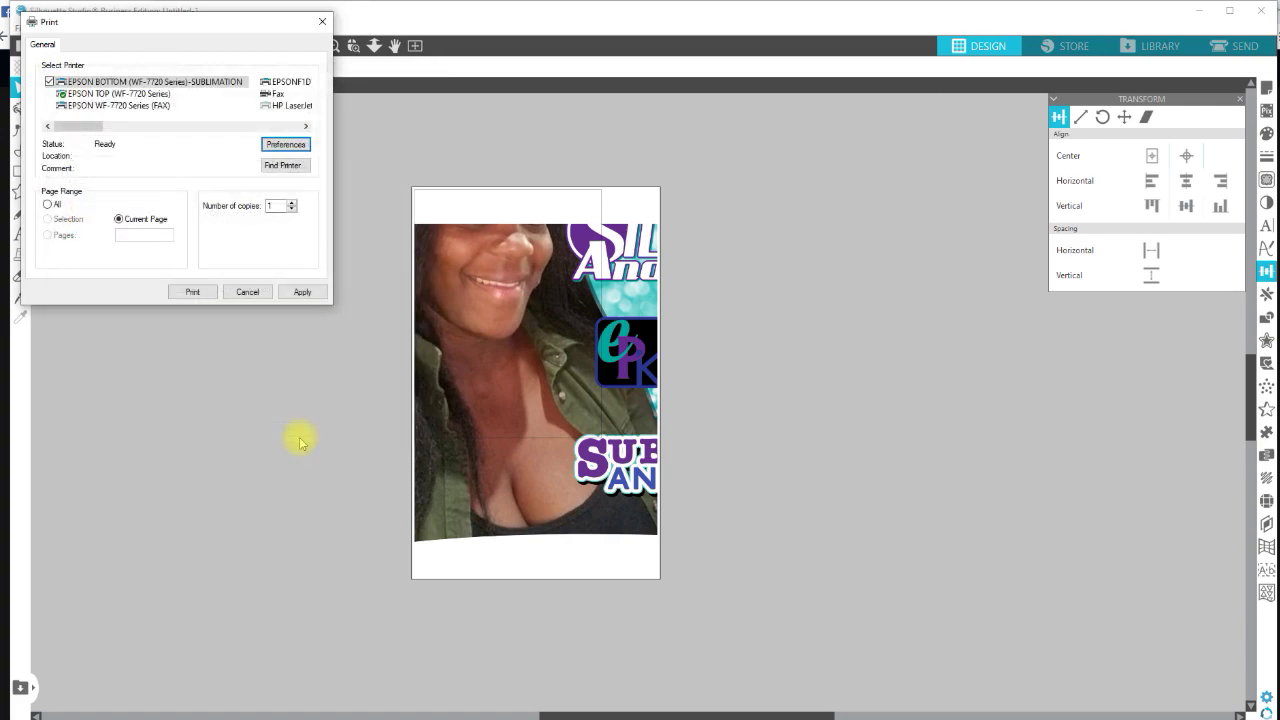
click(302, 291)
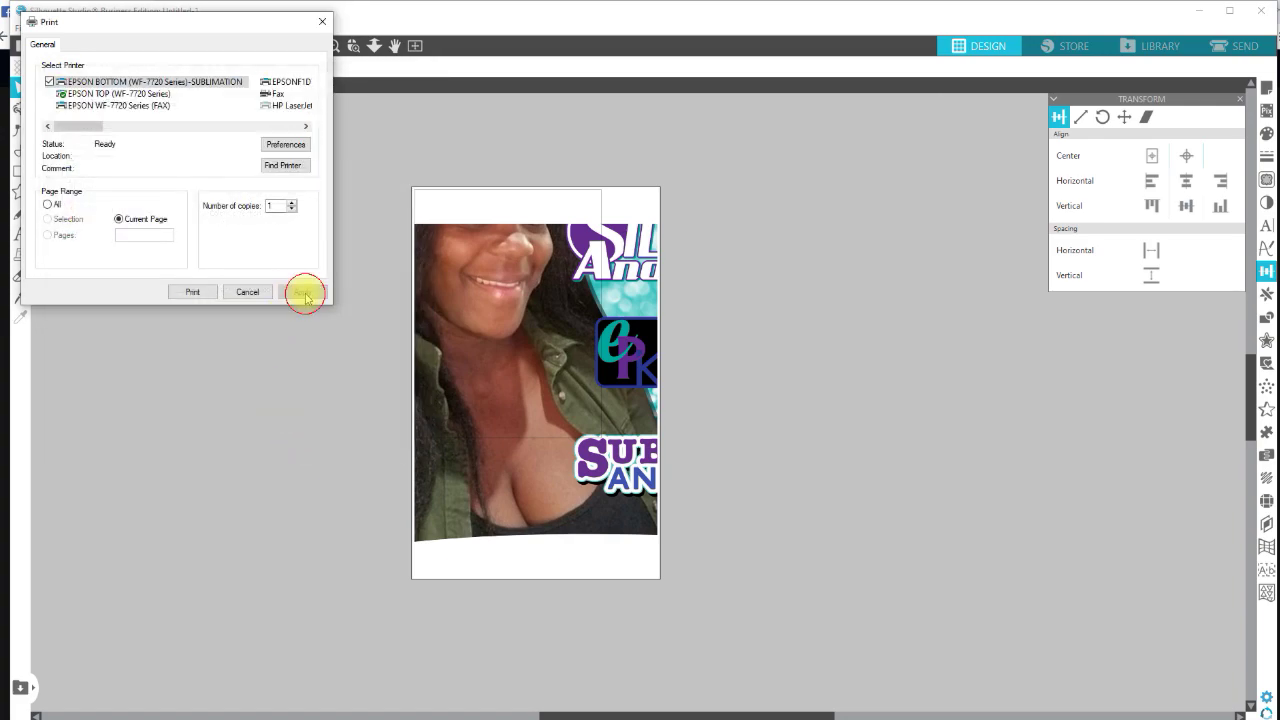
click(250, 292)
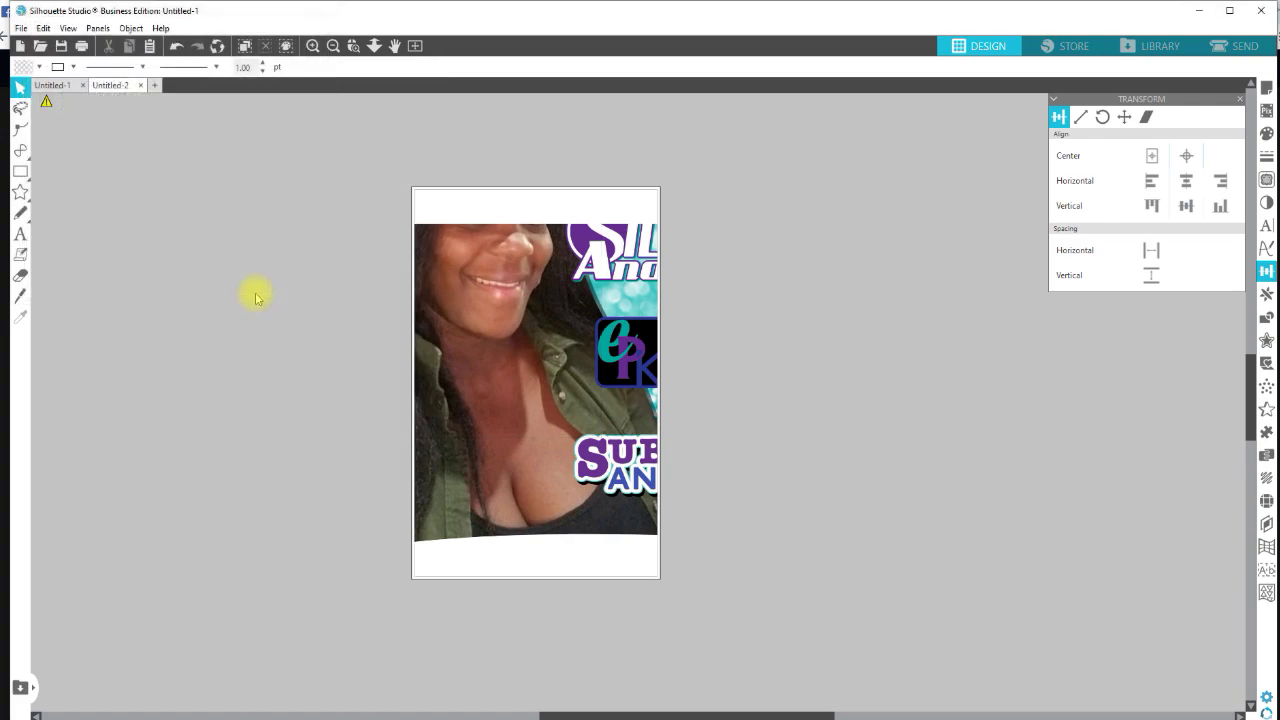
Send the lower photo page, the elitePRINTS logo page and the two-piece page to the back of the stack, one after another.
click(353, 46)
drag(401, 171, 694, 600)
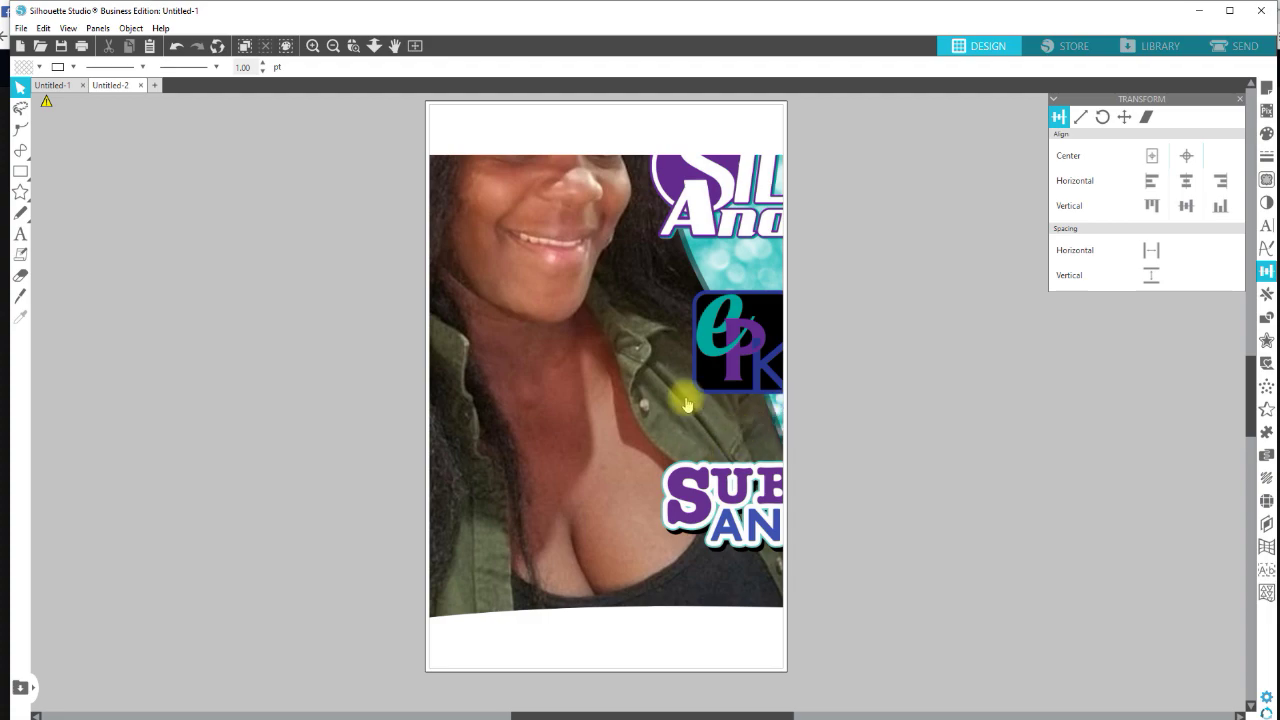
right_click(614, 400)
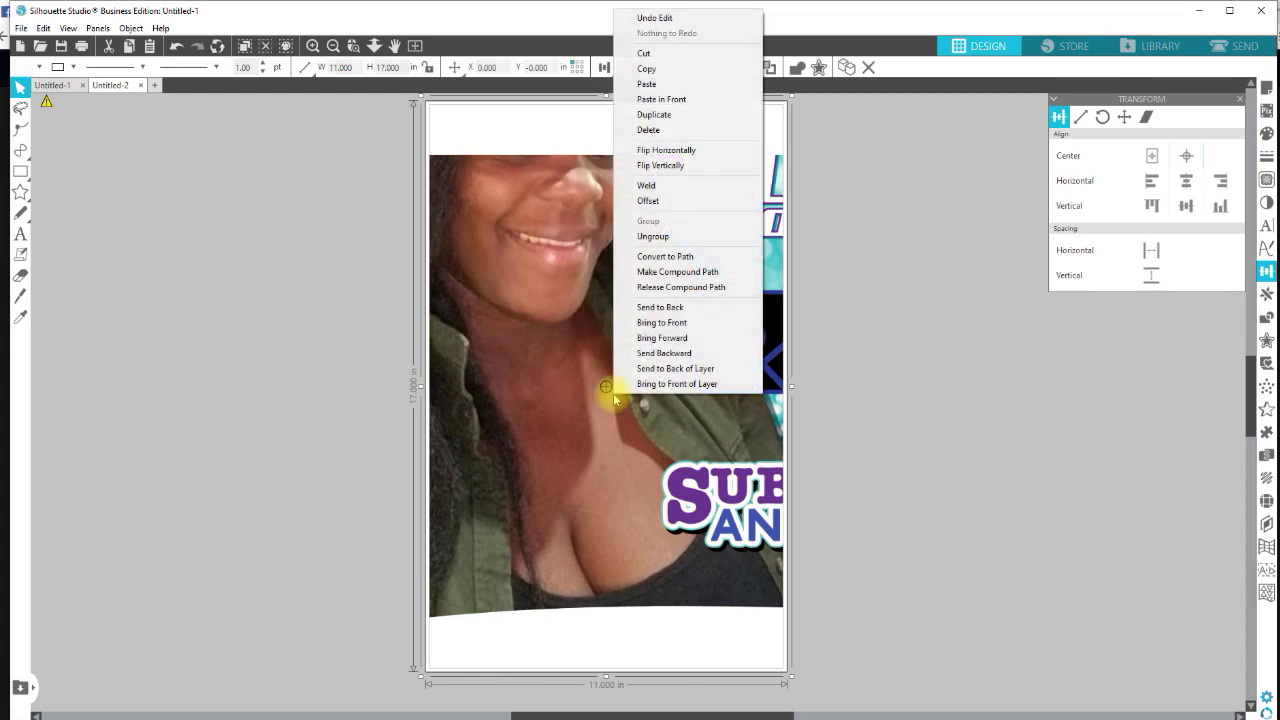
click(664, 311)
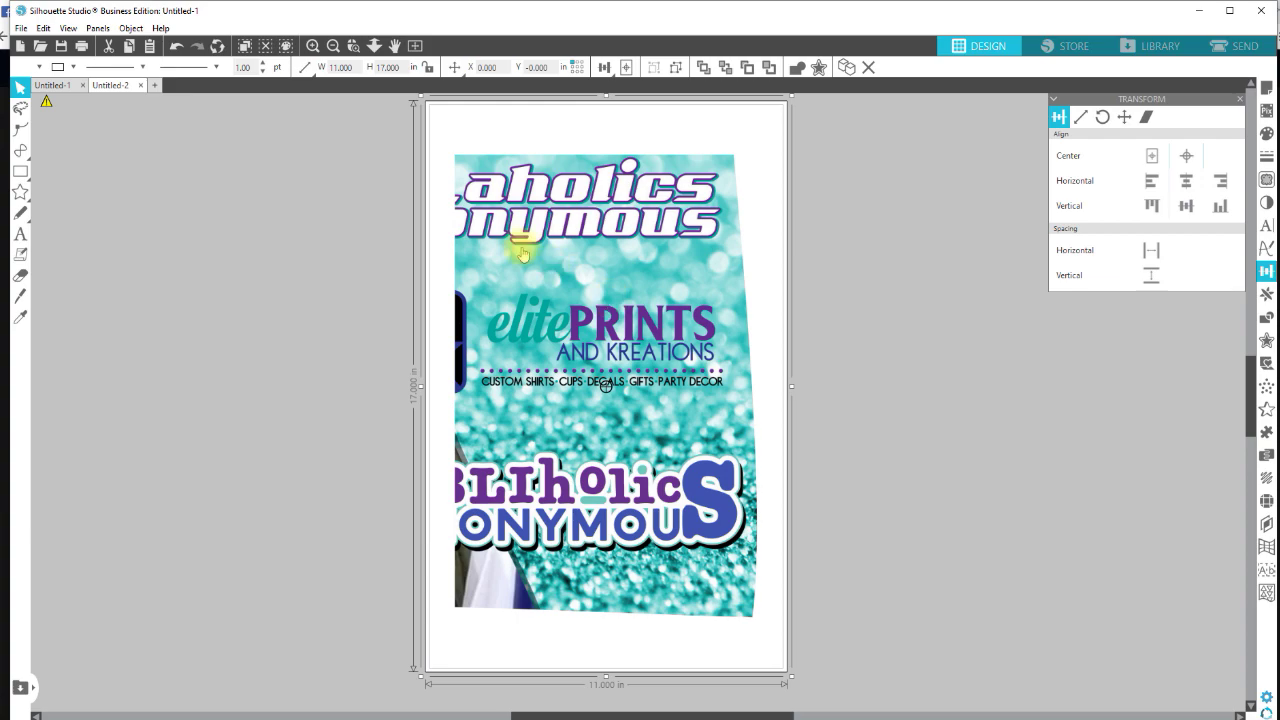
right_click(576, 299)
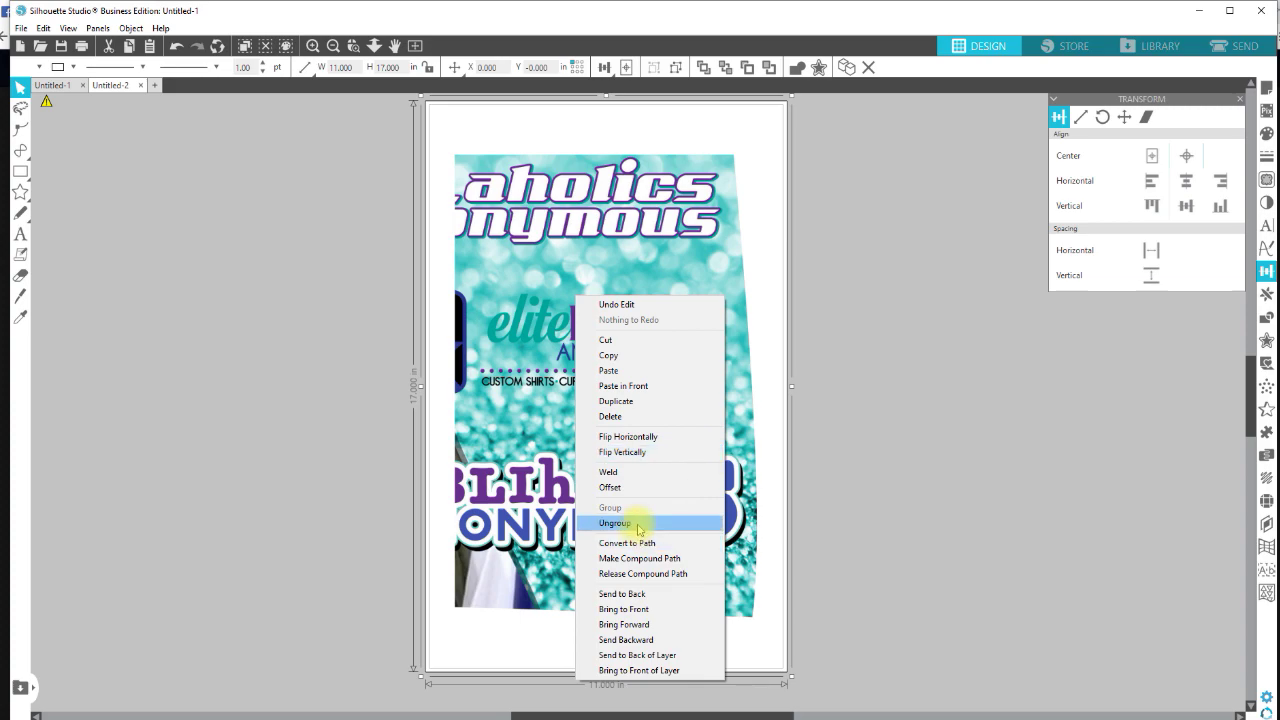
click(634, 594)
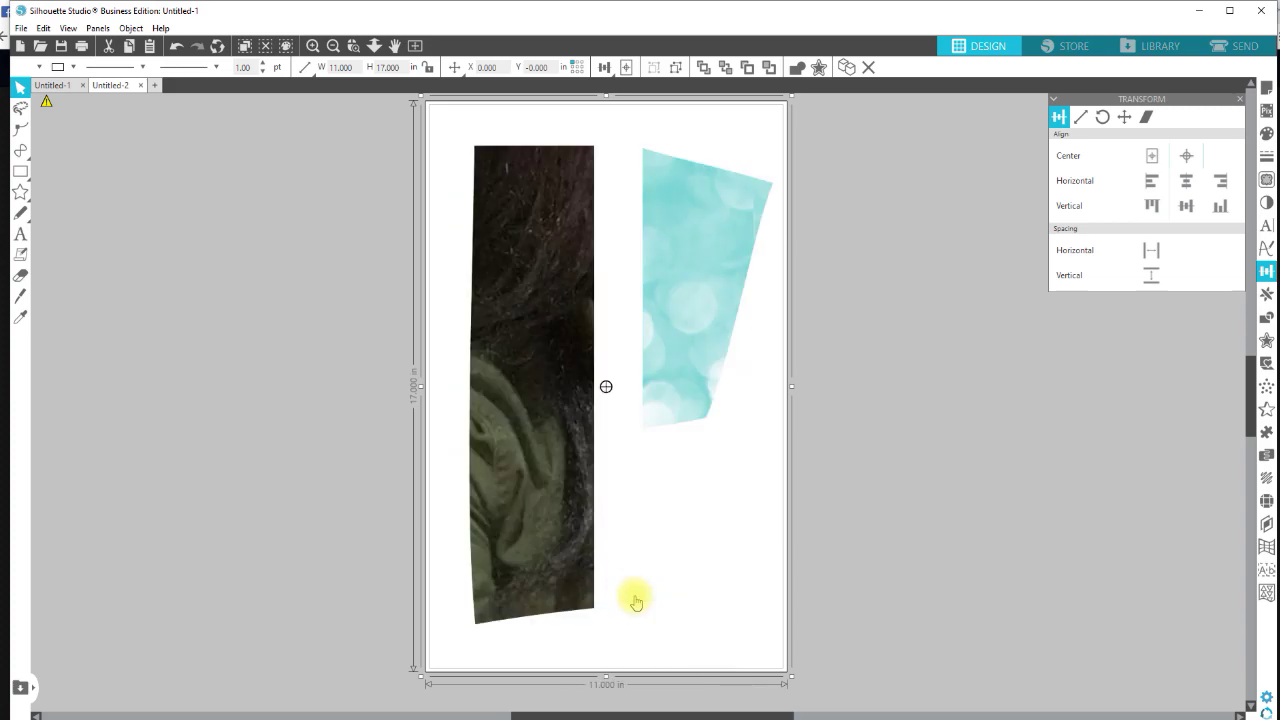
right_click(682, 378)
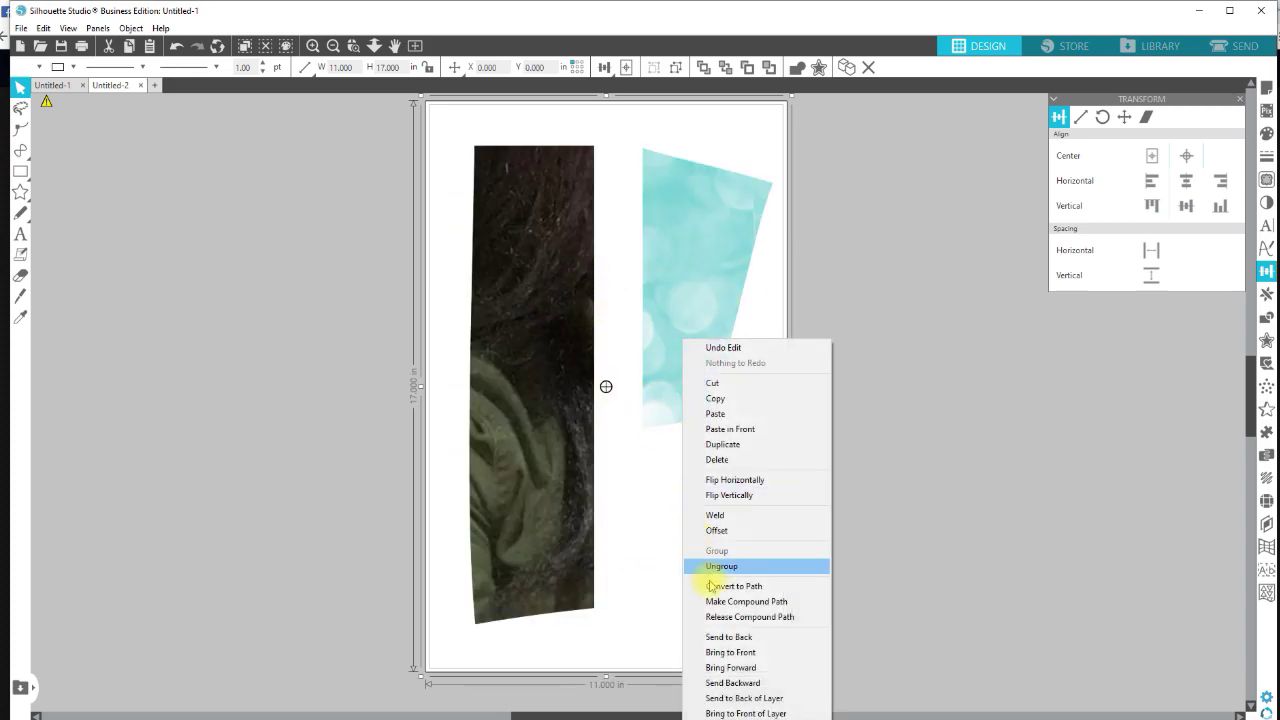
click(718, 637)
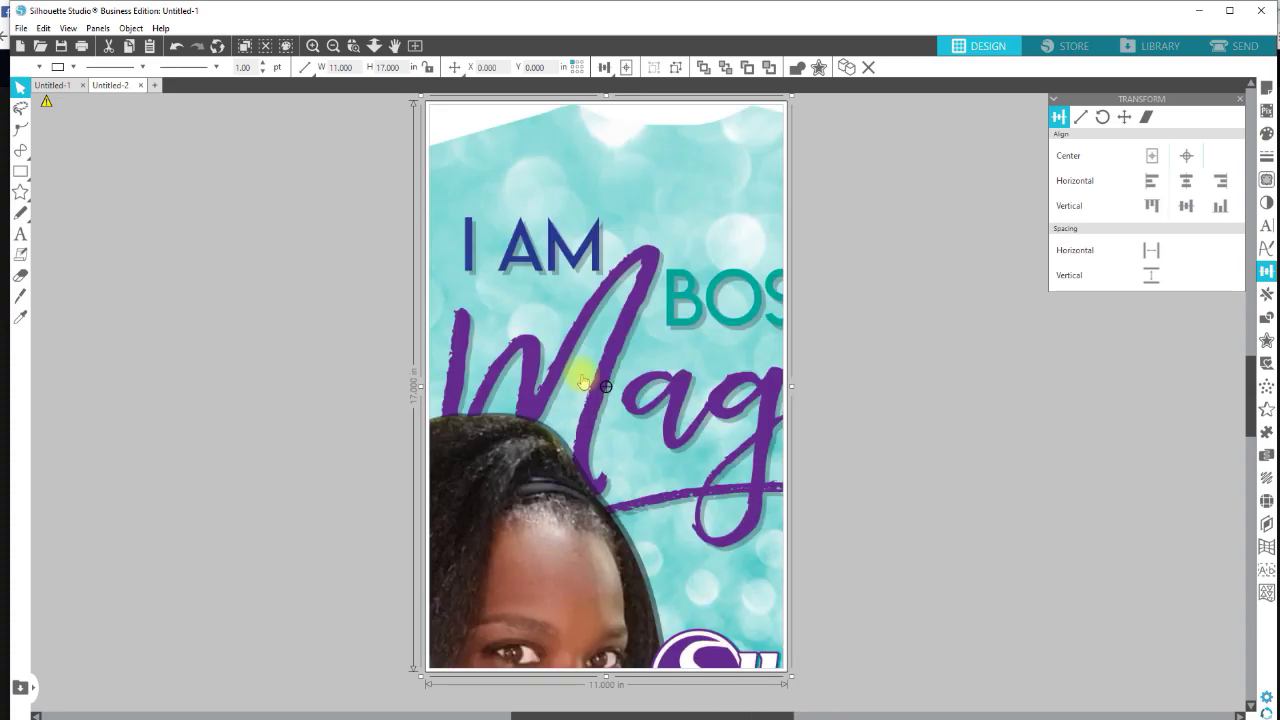
Send the "I AM" page, the "GIRL" page and the shoulder-and-sleeve page to the back of the stack, one after another.
right_click(578, 271)
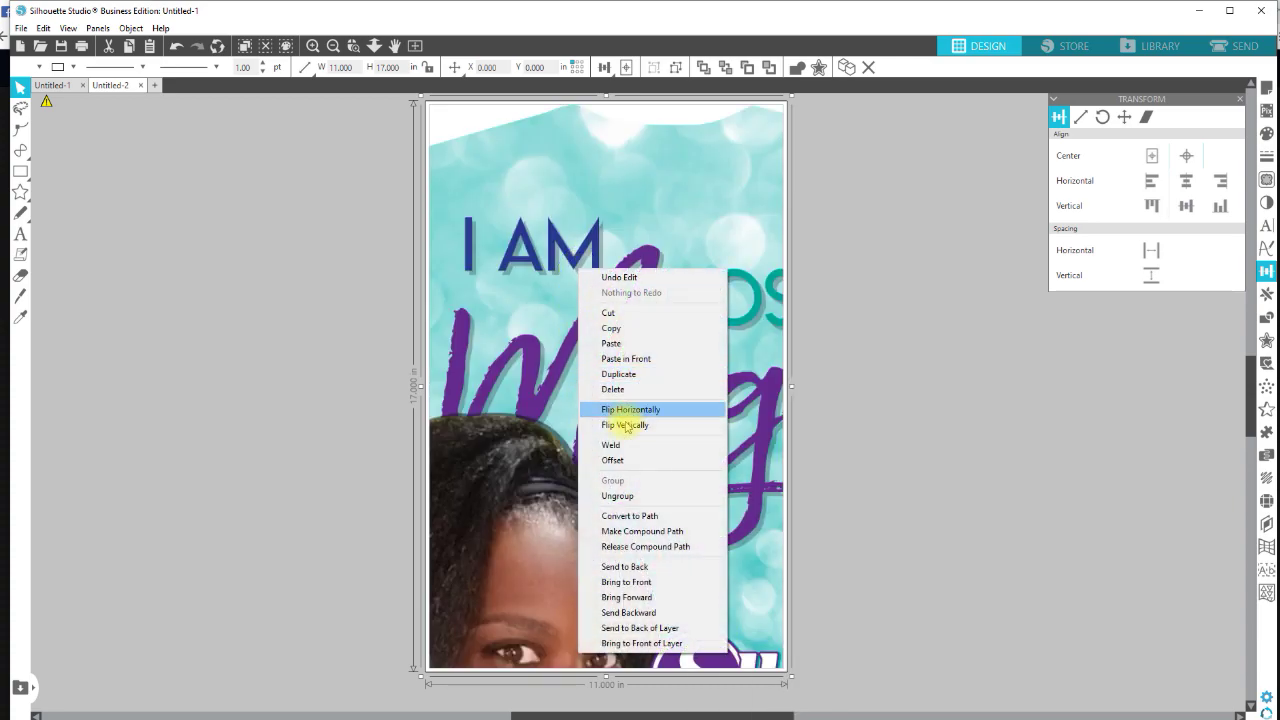
click(636, 566)
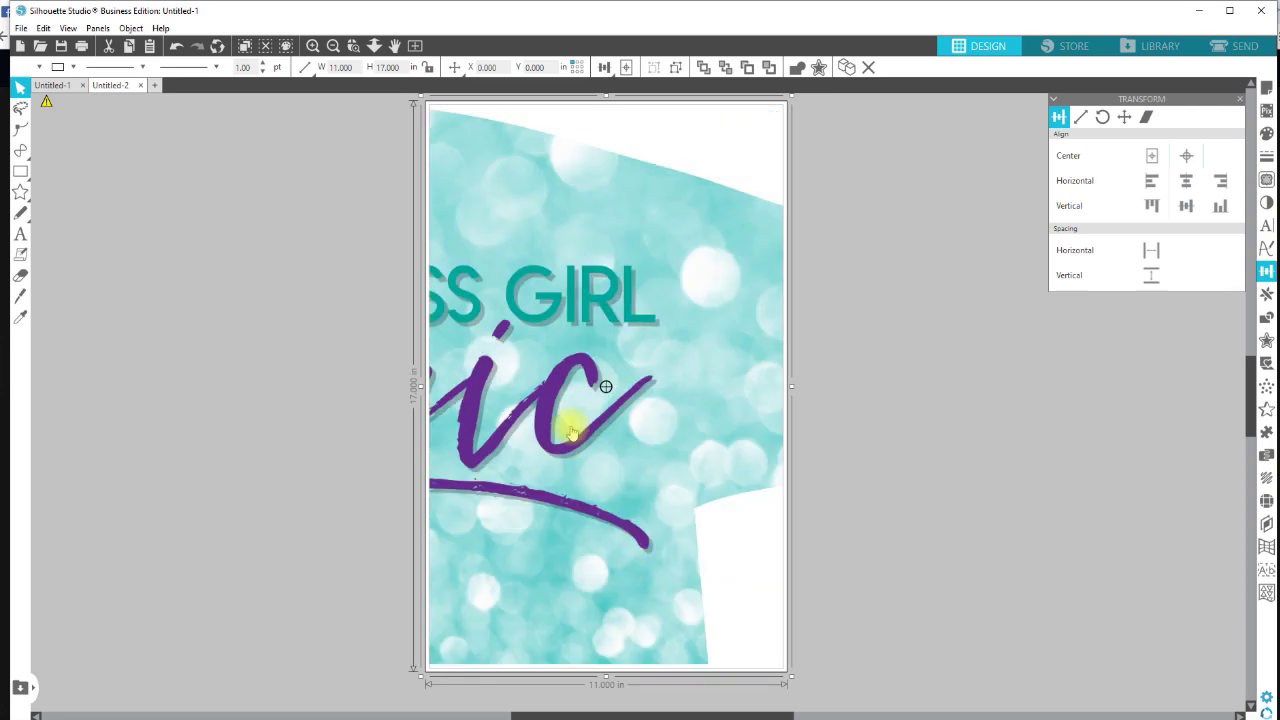
right_click(610, 312)
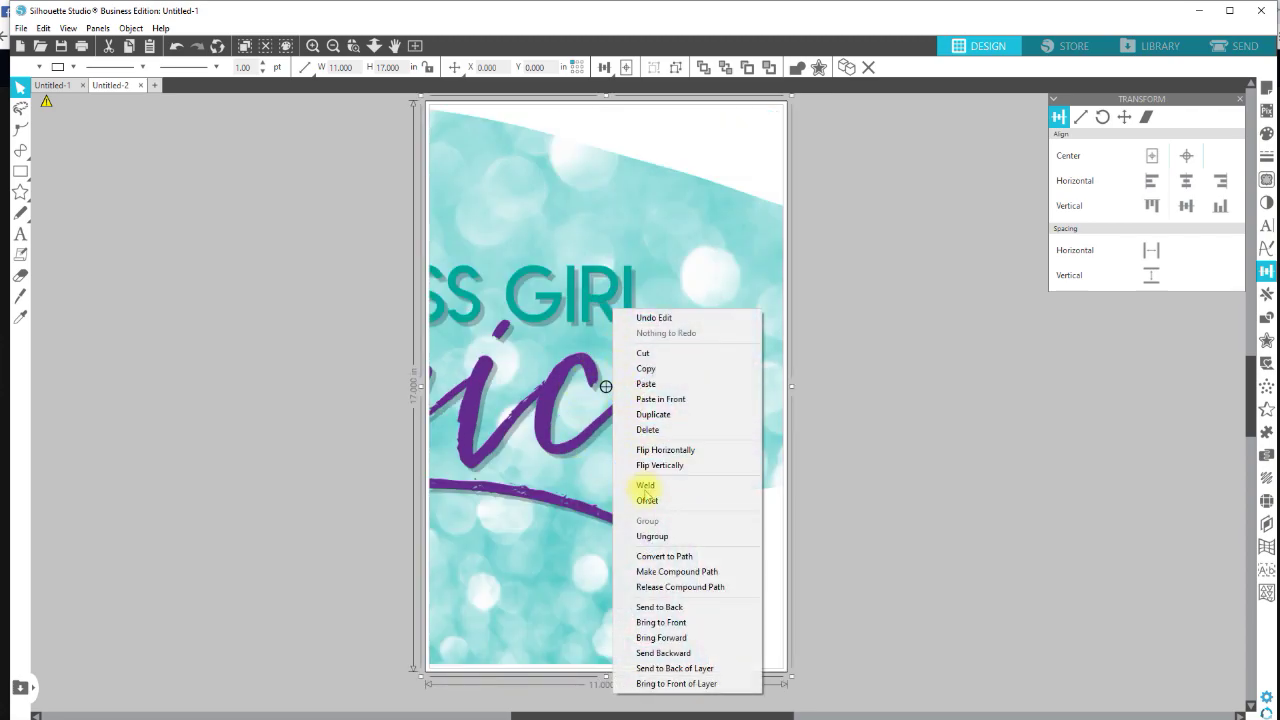
click(676, 607)
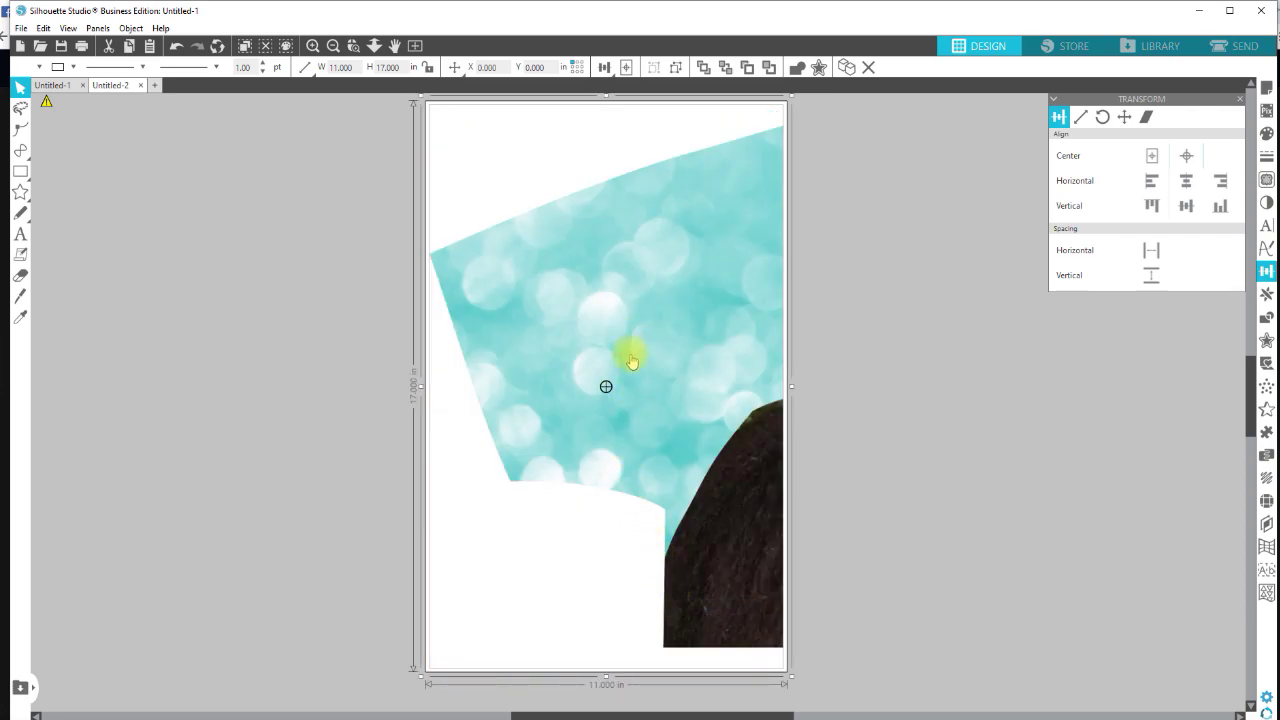
right_click(634, 383)
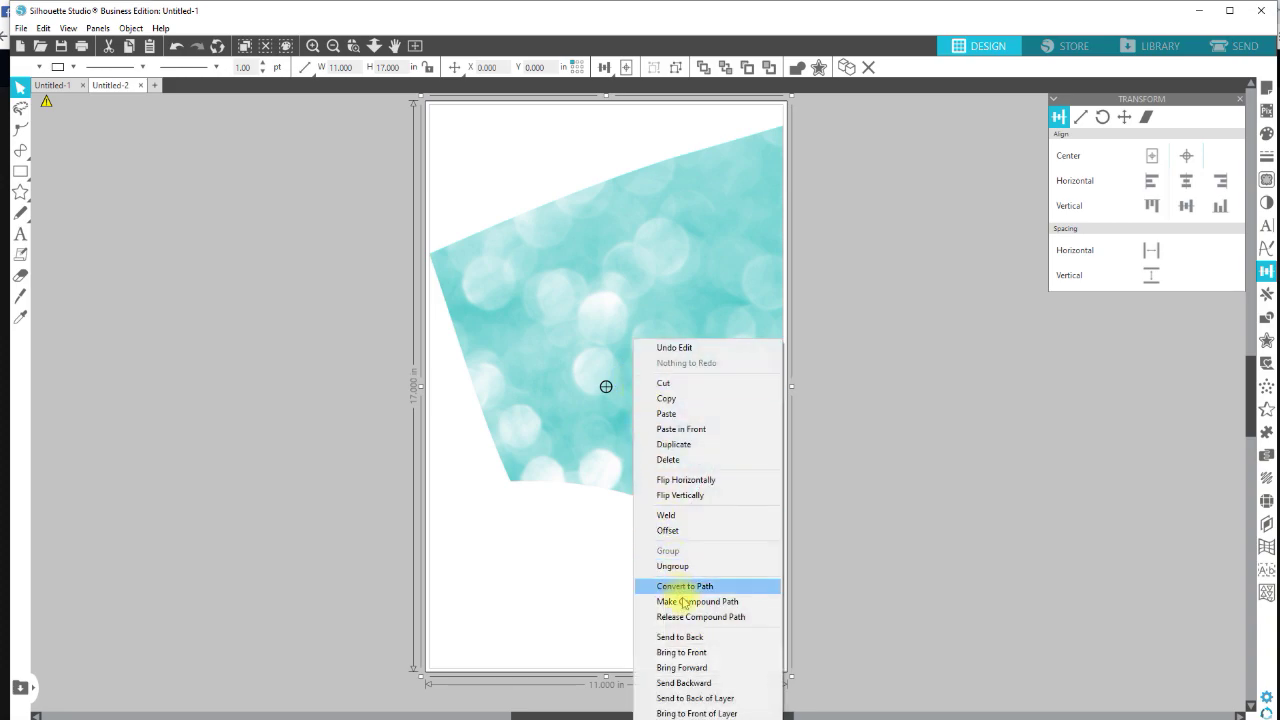
click(680, 638)
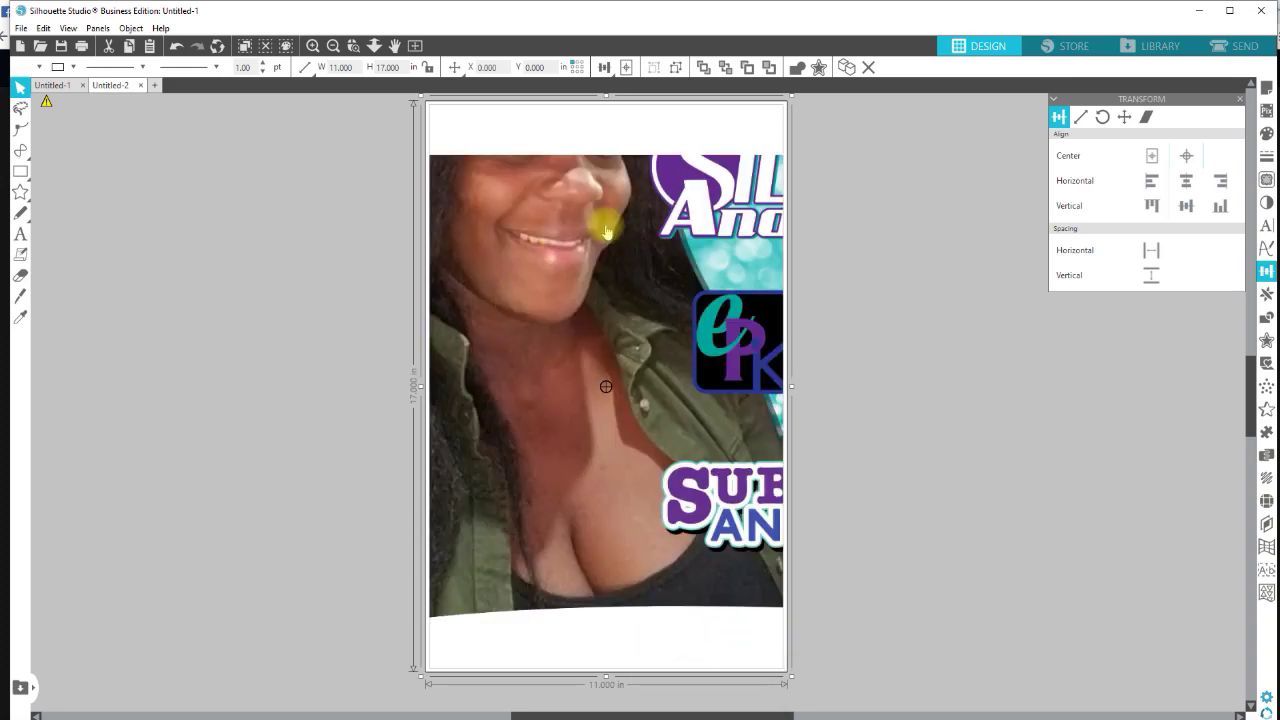